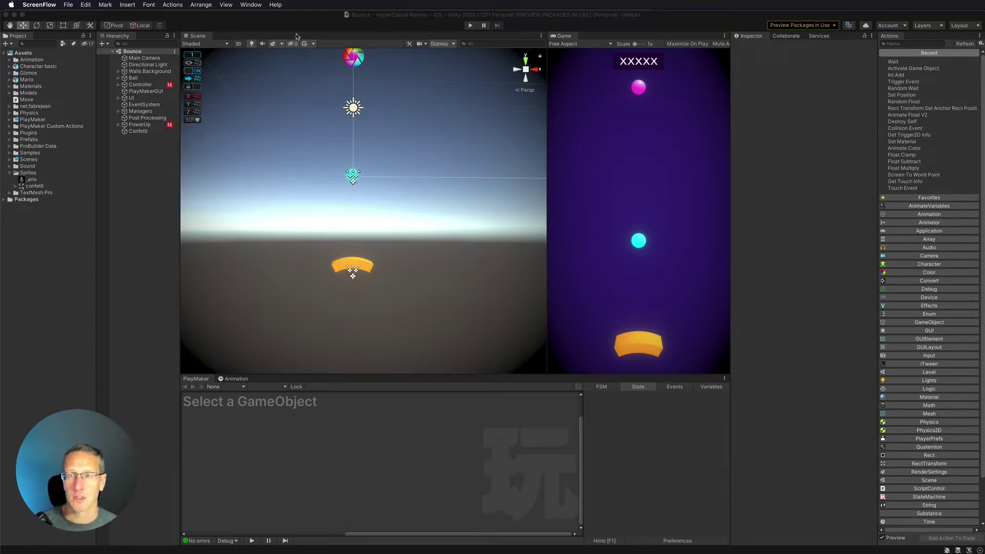
- Open PlayMaker's Global Variables window, which lists the Score Int global, and nudge it into place
{"action": "left_click", "coordinate": [138, 148]}
{"action": "left_click", "coordinate": [199, 5]}
{"action": "mouse_move", "coordinate": [191, 23]}
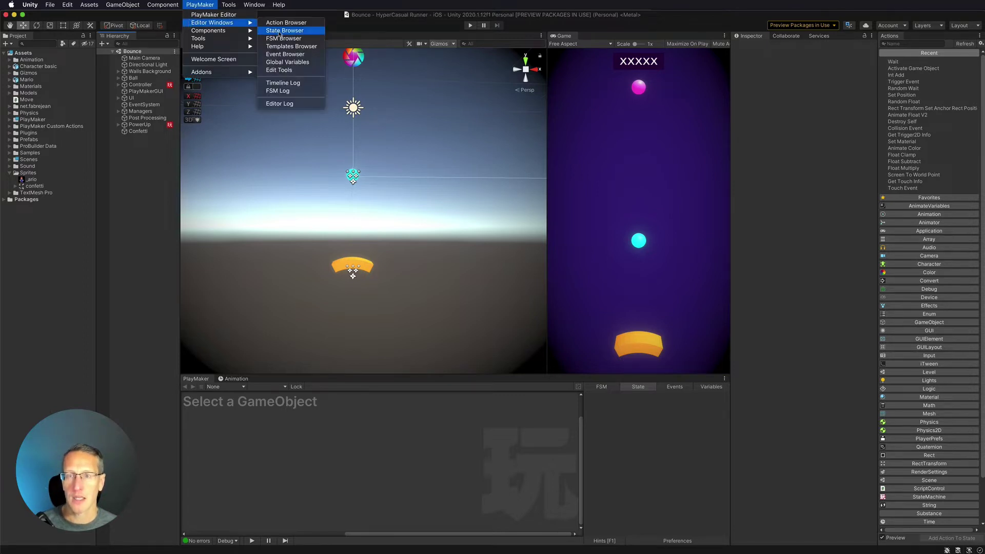
{"action": "left_click", "coordinate": [284, 62]}
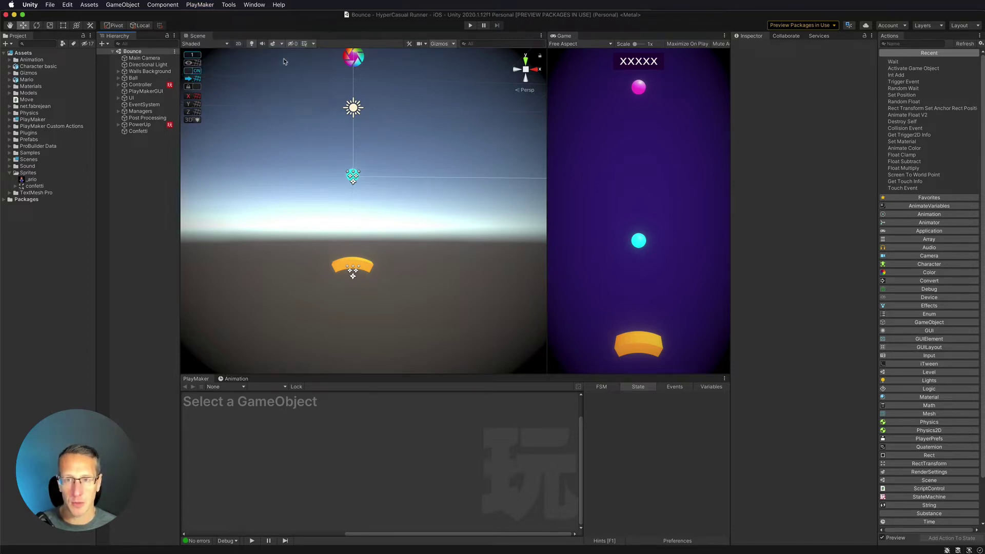
{"action": "left_click_drag", "start_coordinate": [422, 231], "coordinate": [416, 219]}
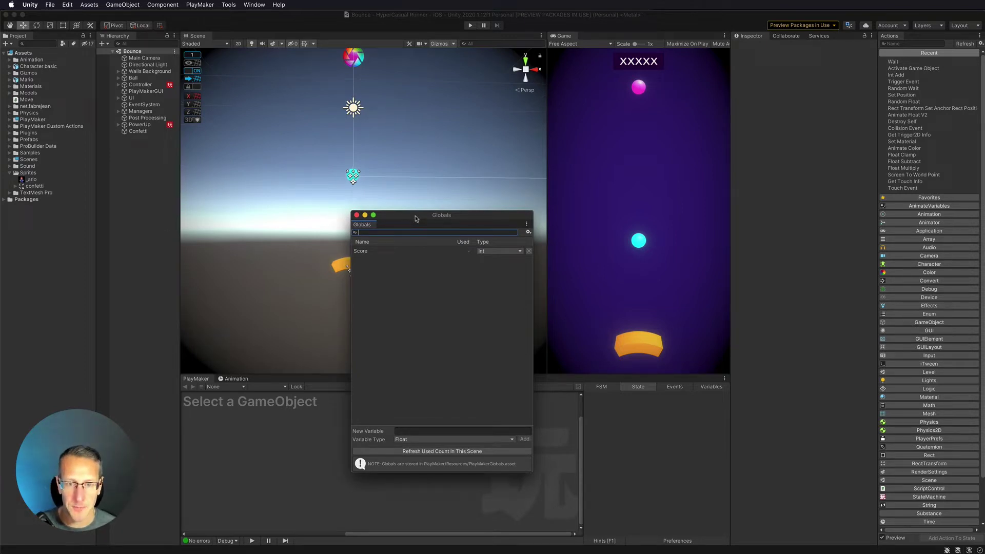
{"action": "left_click", "coordinate": [362, 251]}
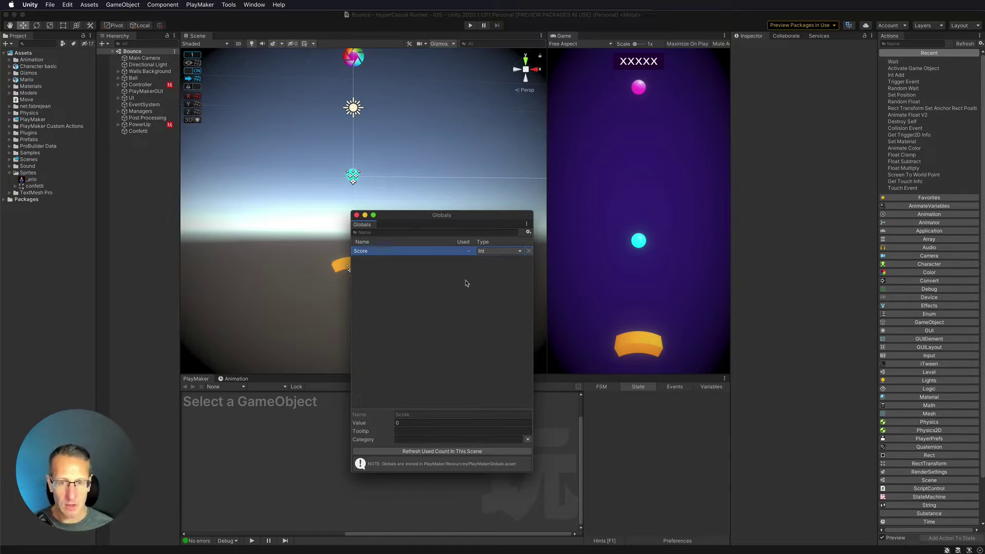
{"action": "left_click", "coordinate": [458, 250]}
{"action": "left_click_drag", "start_coordinate": [424, 216], "coordinate": [423, 211]}
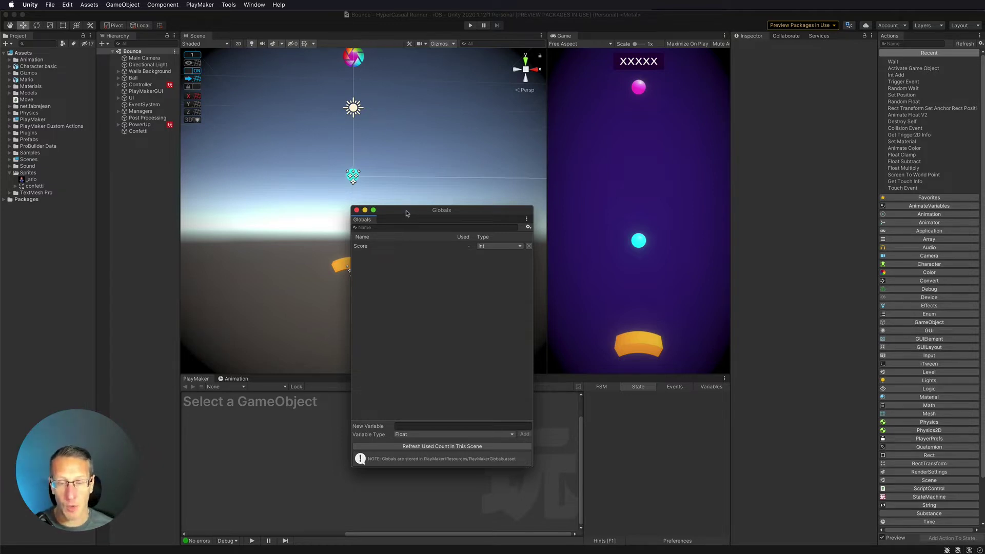
{"action": "left_click", "coordinate": [401, 426]}
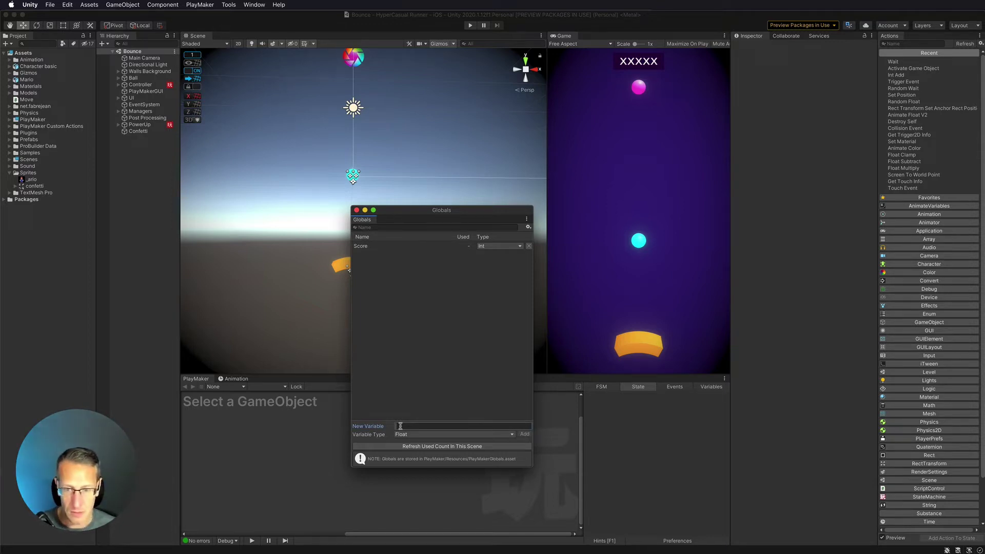
- Add LevelNumber as a new Int global variable
{"action": "type", "text": "LevelNumber"}
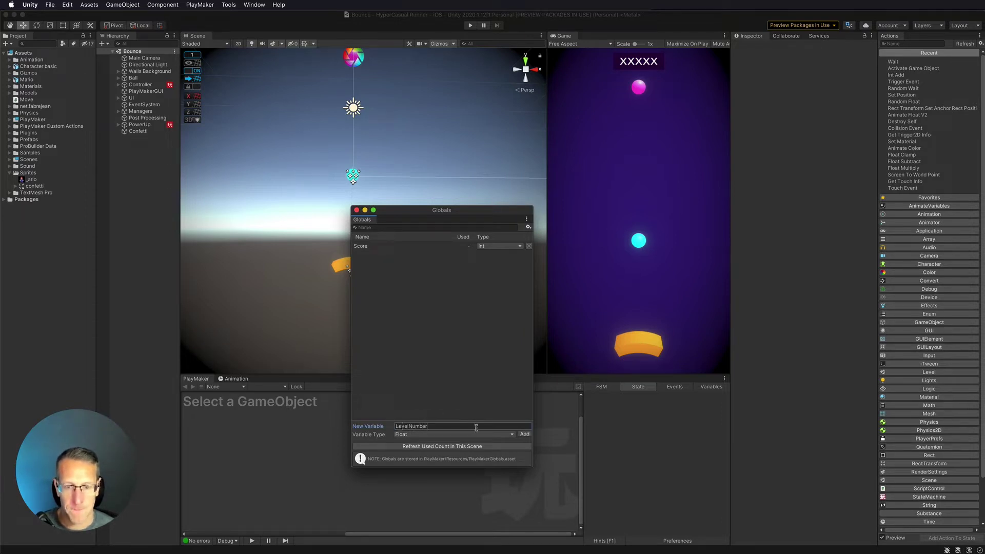
{"action": "left_click", "coordinate": [481, 435]}
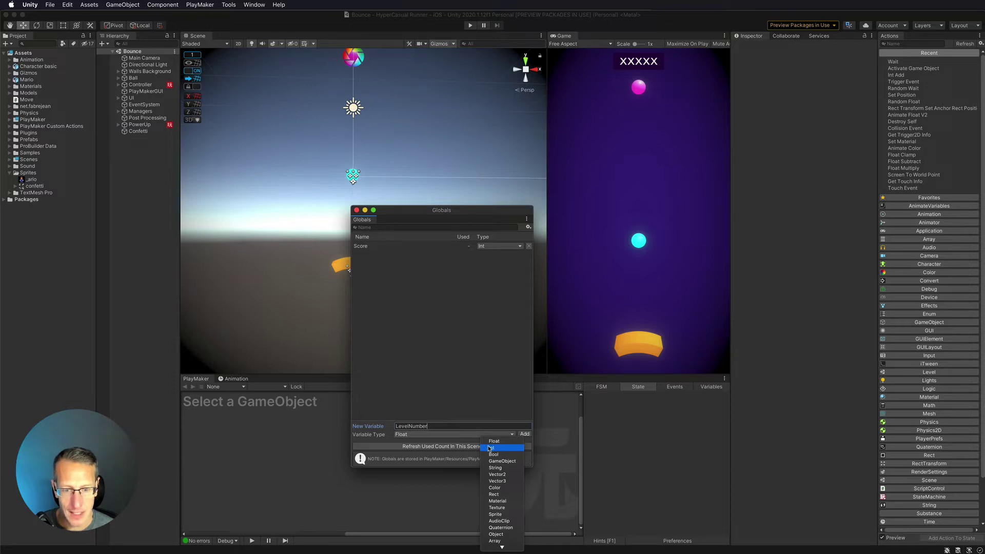
{"action": "left_click", "coordinate": [490, 448]}
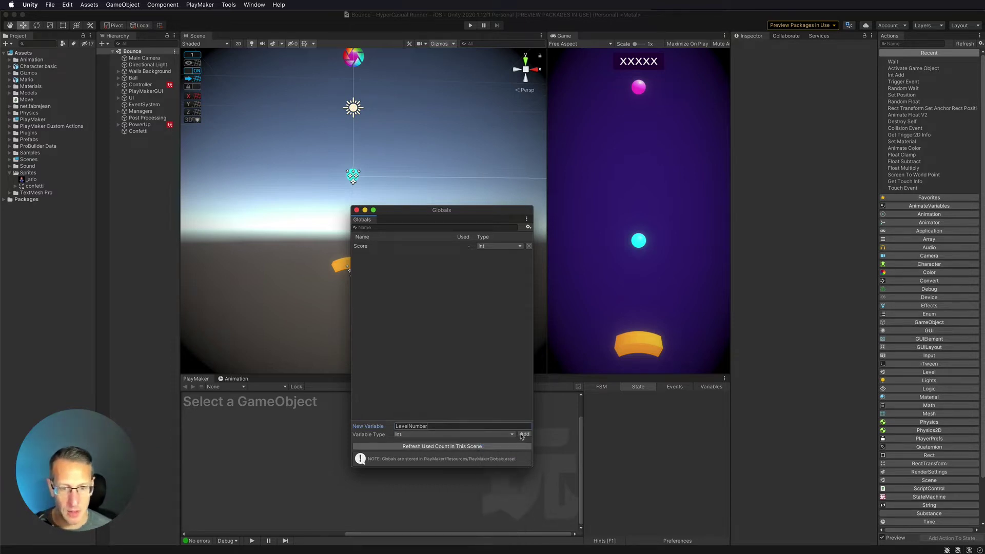
{"action": "left_click", "coordinate": [525, 434]}
{"action": "left_click", "coordinate": [490, 394]}
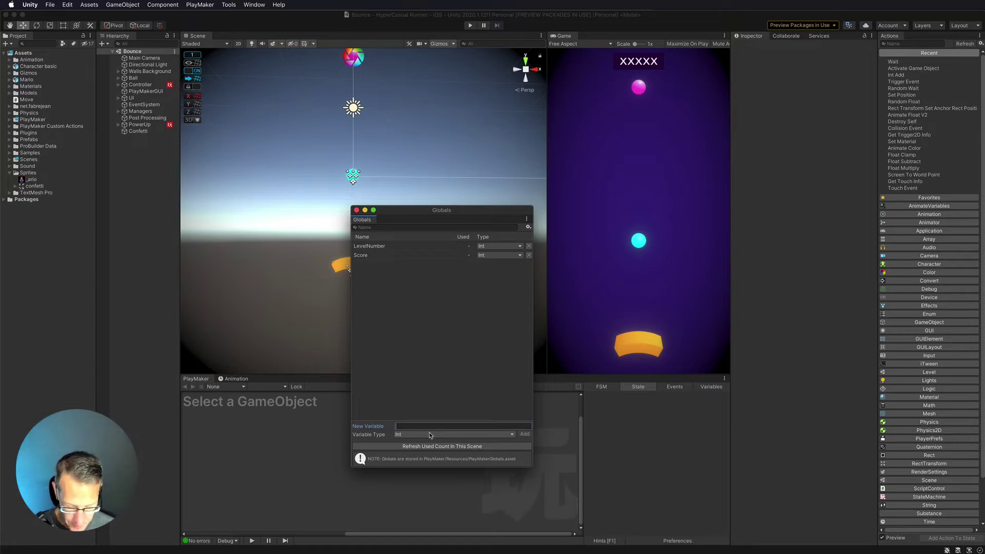
- Add the CurrentLevelCount global and enter CurrentLevelScore as the next variable name
{"action": "type", "text": "Current"}
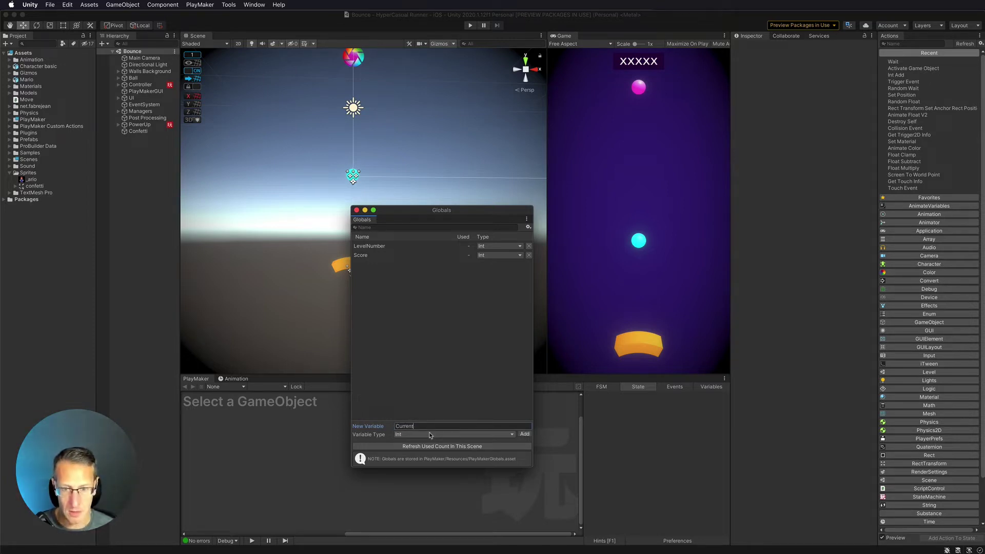
{"action": "type", "text": "Level C"}
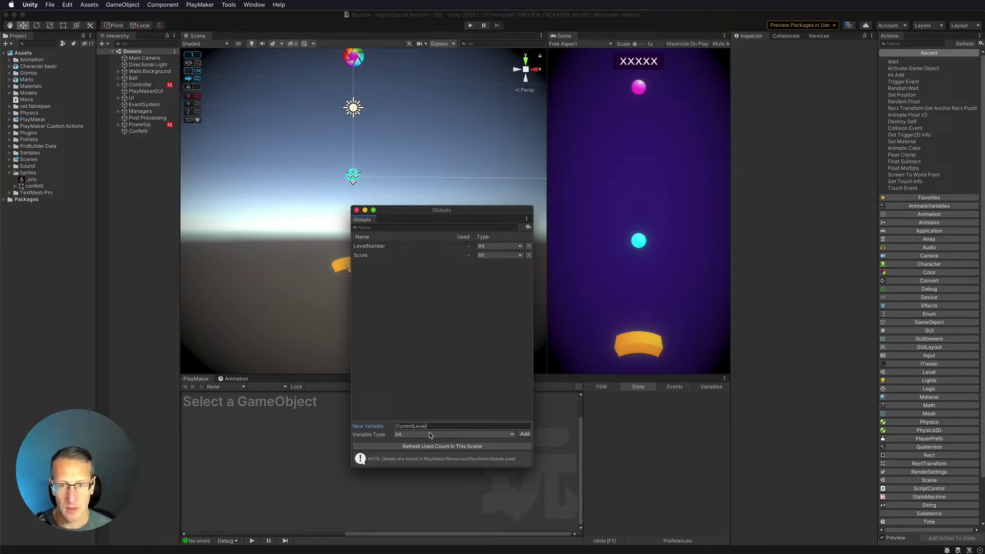
{"action": "key", "text": "BackSpace"}
{"action": "key", "text": "BackSpace"}
{"action": "type", "text": "Count"}
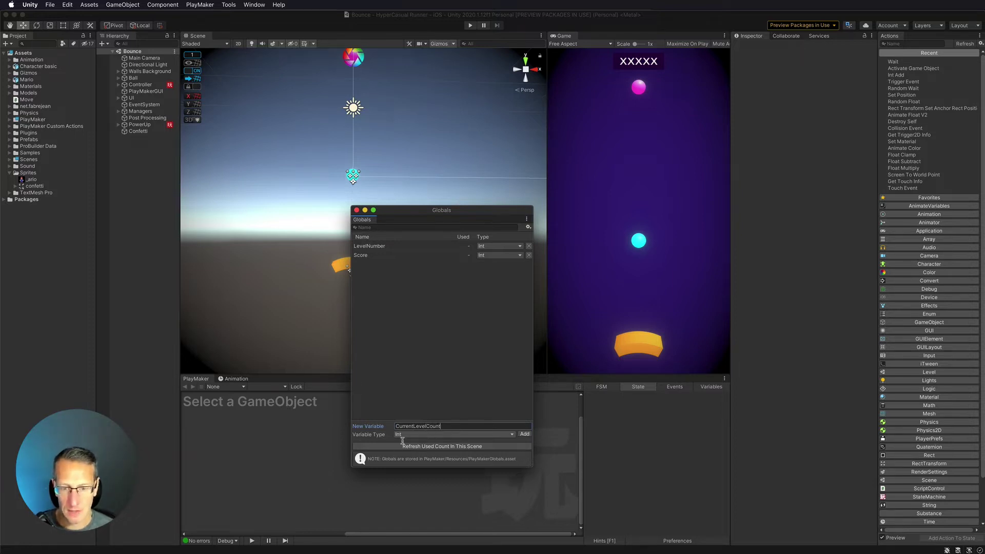
{"action": "key", "text": "Return"}
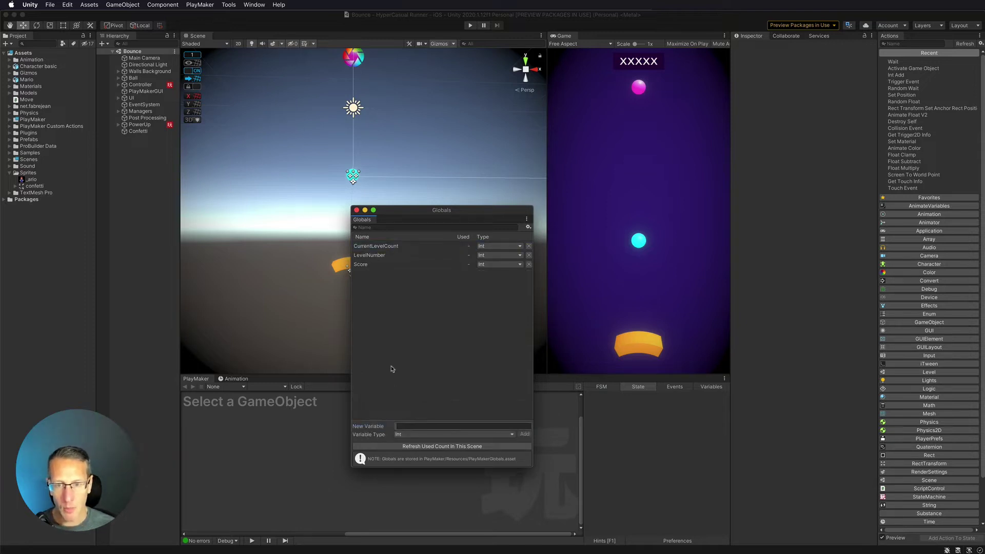
{"action": "type", "text": "Curre"}
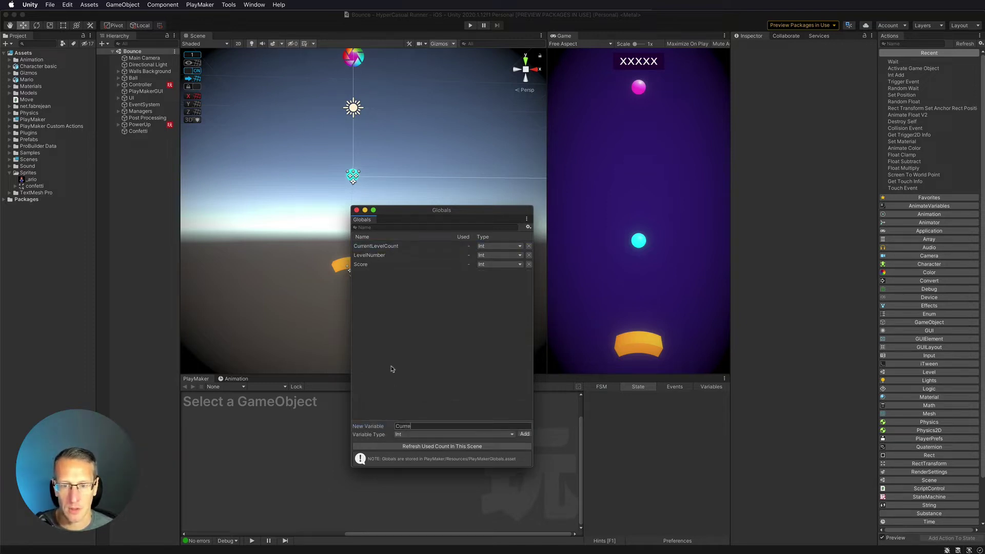
{"action": "type", "text": "ntlev"}
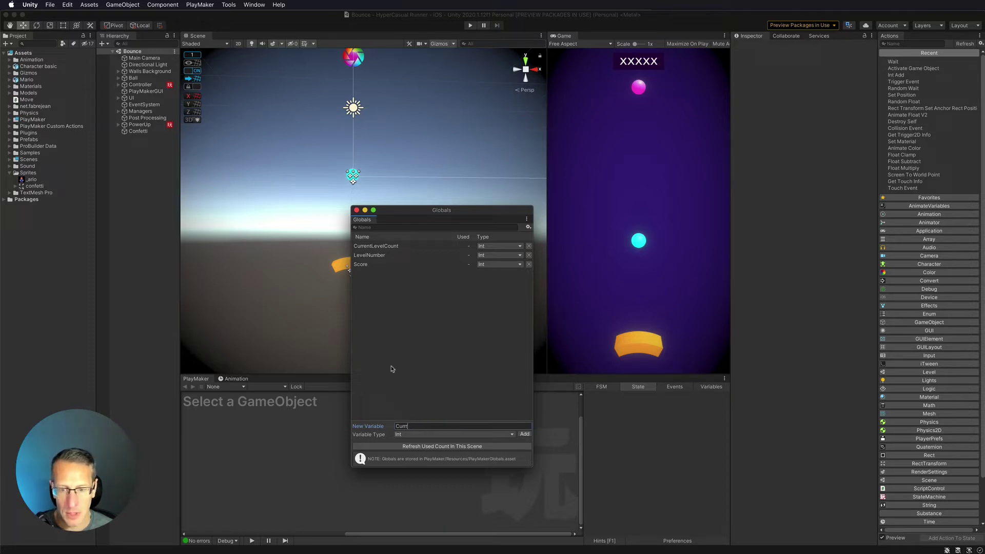
{"action": "type", "text": "elScore"}
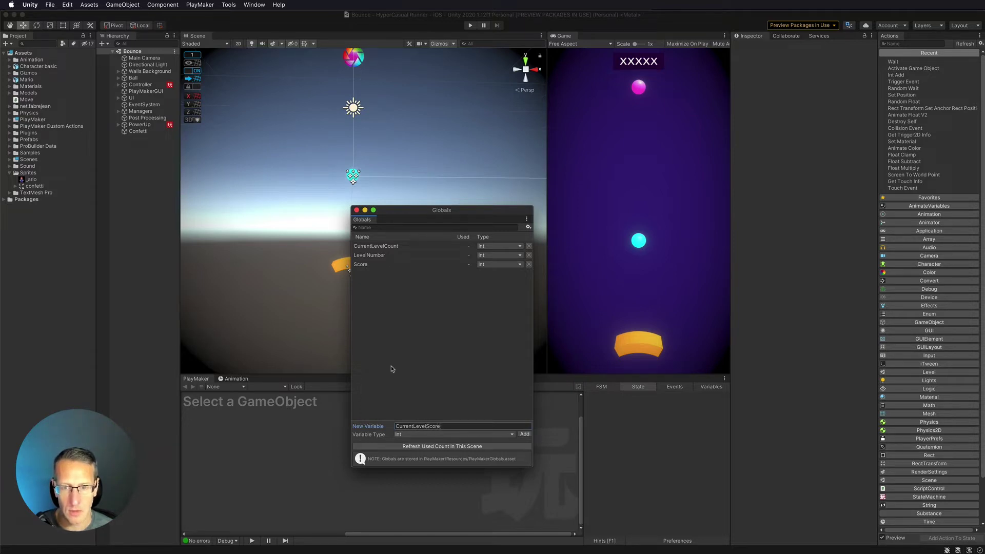
- Create the CurrentLevelScore Int global and review each global's details
{"action": "key", "text": "Return"}
{"action": "left_click", "coordinate": [407, 249]}
{"action": "left_click", "coordinate": [406, 255]}
{"action": "left_click", "coordinate": [403, 248]}
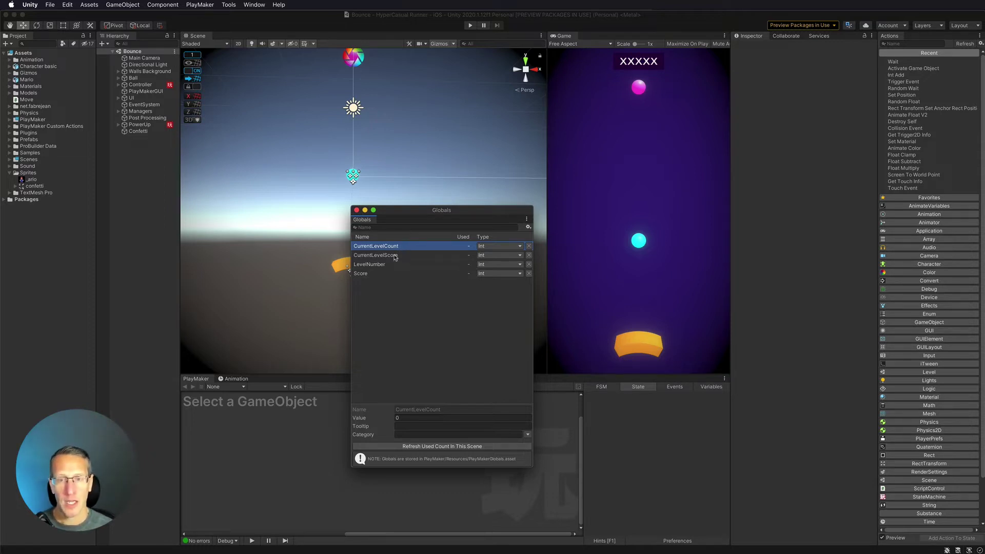
{"action": "left_click", "coordinate": [396, 256]}
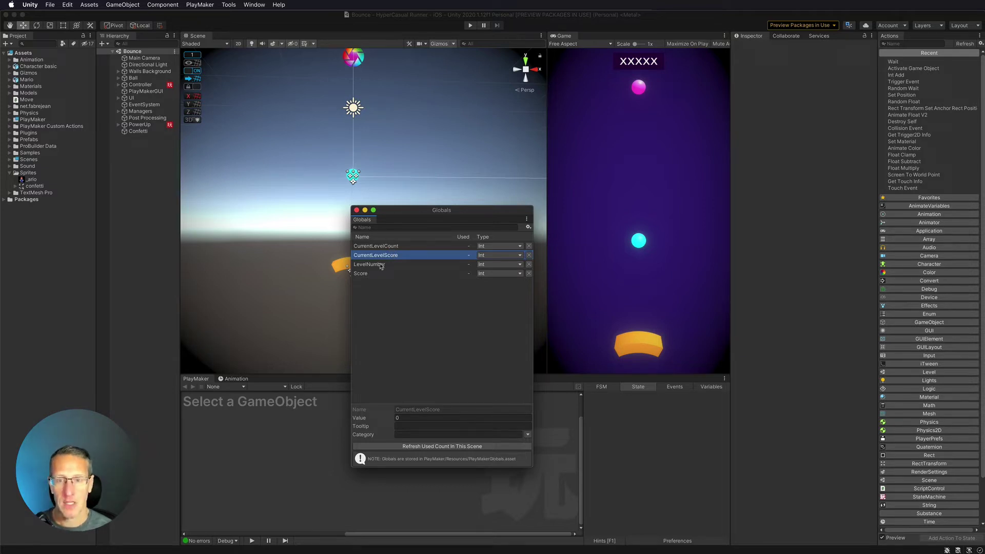
{"action": "left_click", "coordinate": [381, 265]}
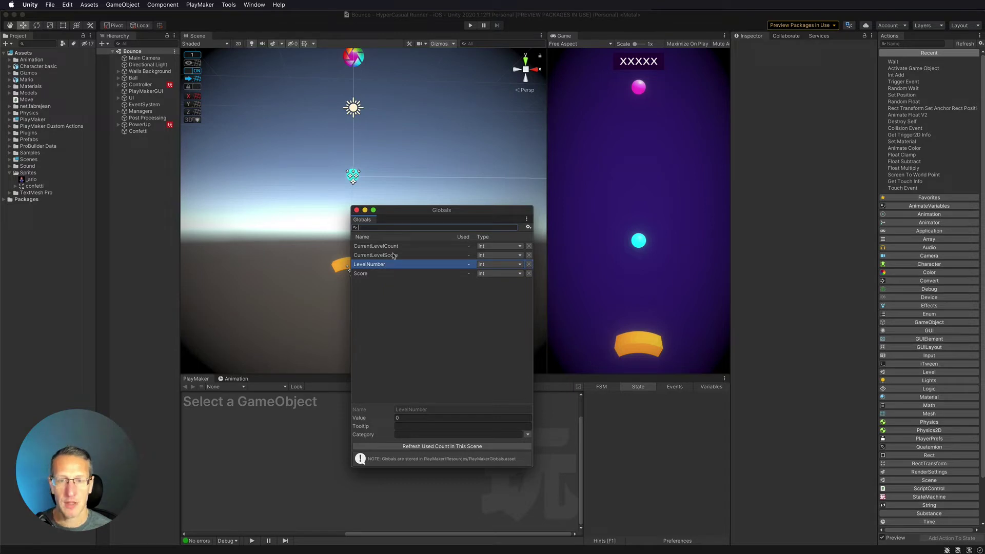
{"action": "left_click", "coordinate": [394, 256]}
{"action": "left_click", "coordinate": [388, 247]}
{"action": "left_click", "coordinate": [387, 256]}
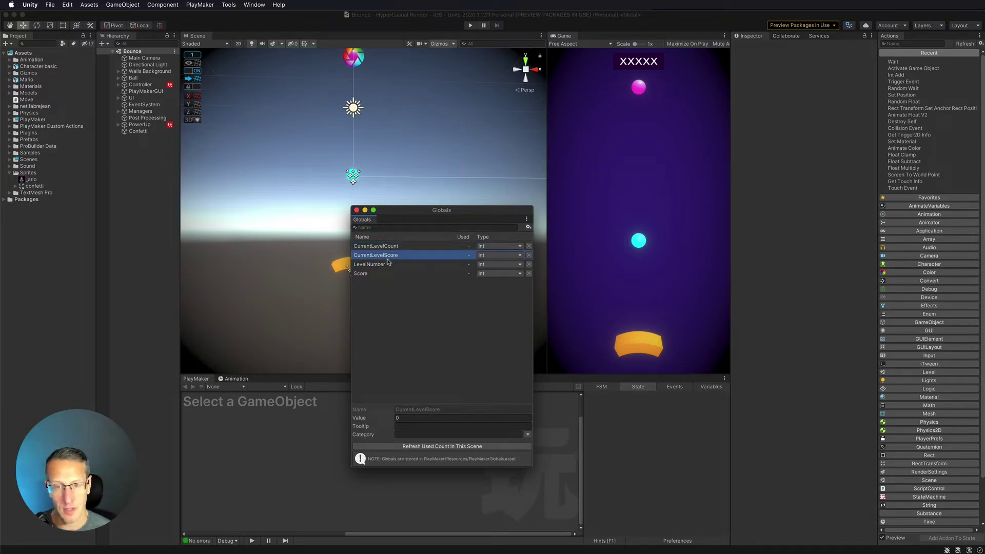
{"action": "left_click", "coordinate": [386, 247]}
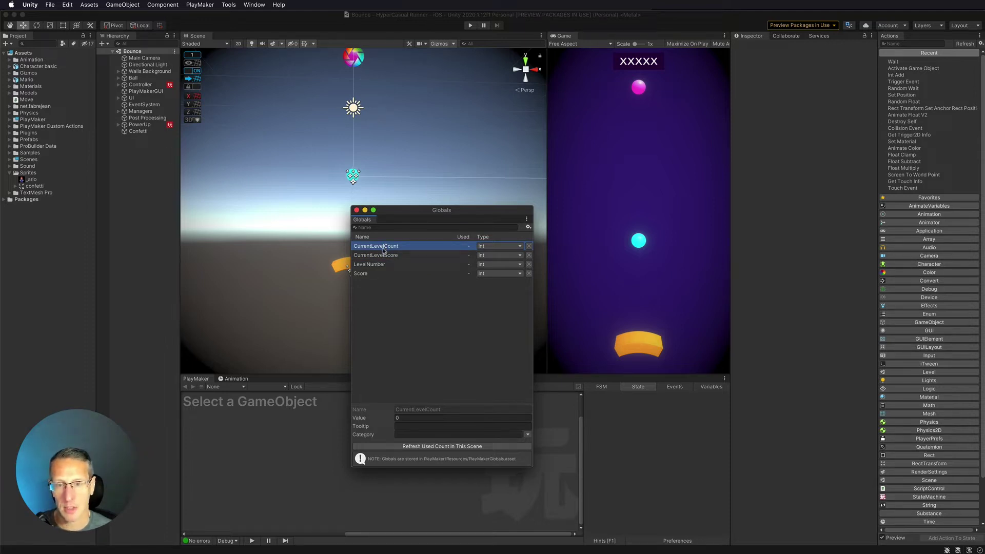
- Set LevelNumber's starting value to 1 and CurrentLevelCount's to 5, then close Globals
{"action": "left_click", "coordinate": [378, 266]}
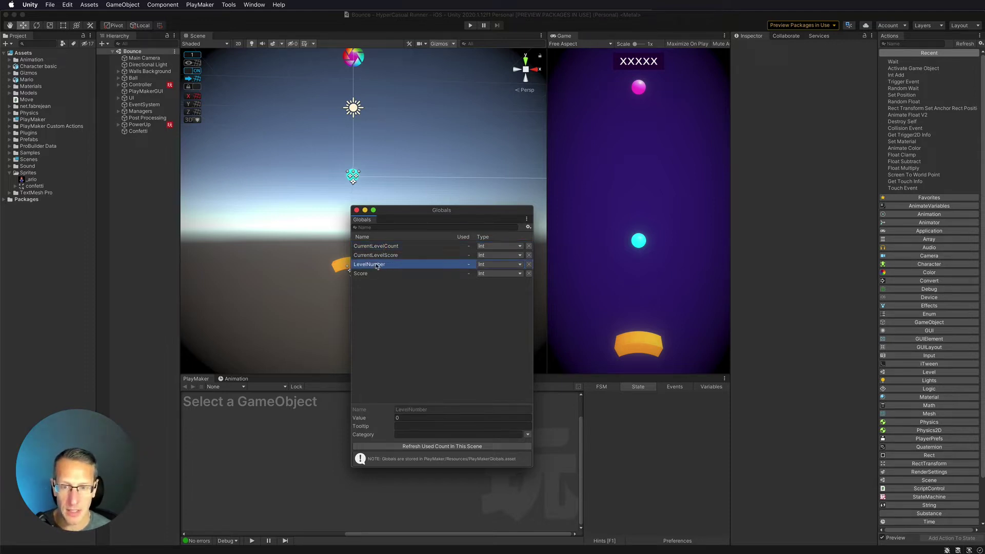
{"action": "left_click", "coordinate": [392, 418]}
{"action": "type", "text": "1"}
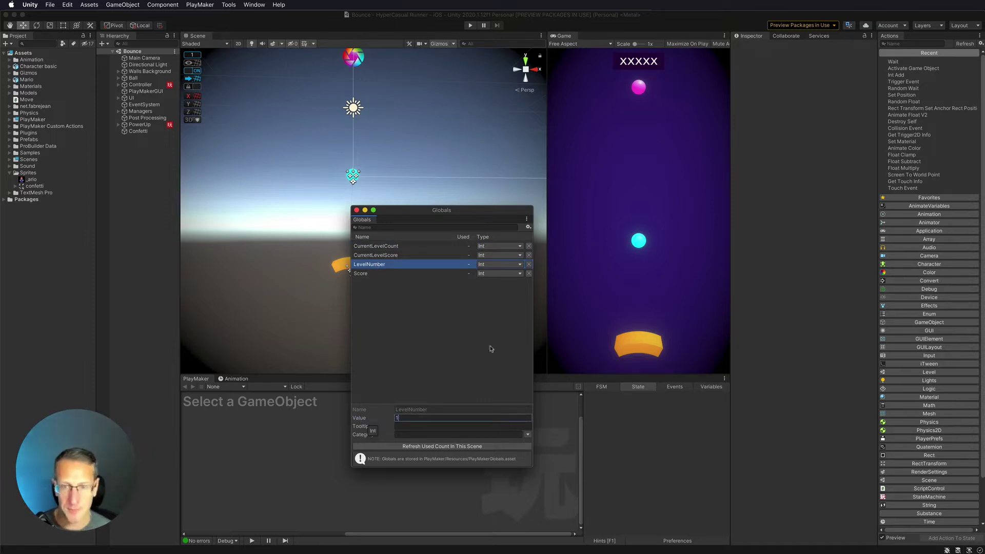
{"action": "left_click", "coordinate": [372, 255]}
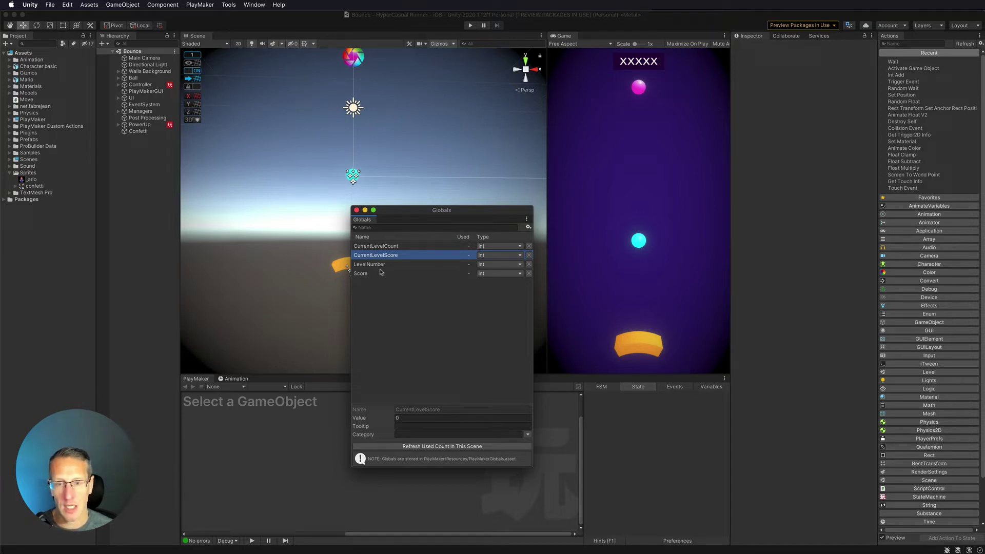
{"action": "left_click", "coordinate": [380, 247]}
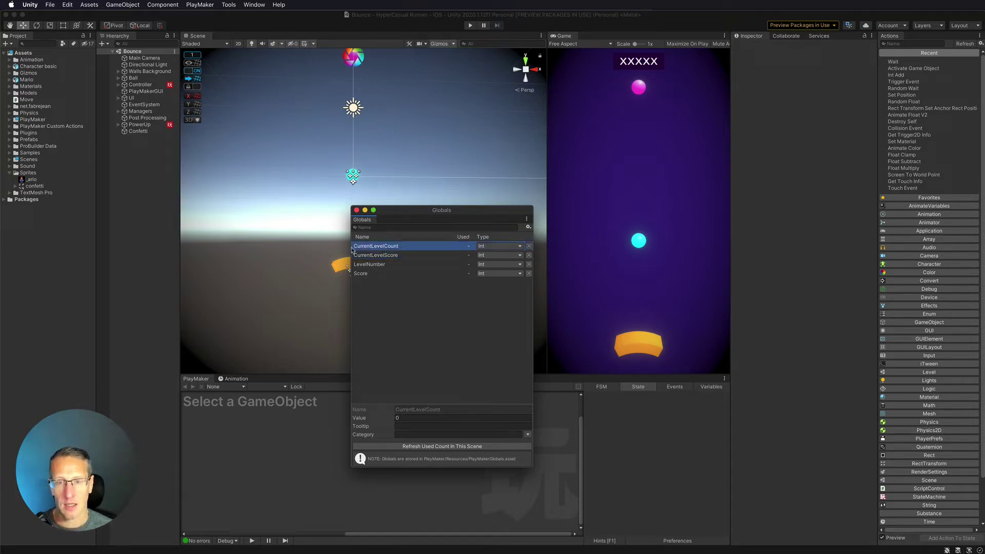
{"action": "left_click", "coordinate": [405, 418]}
{"action": "type", "text": "5"}
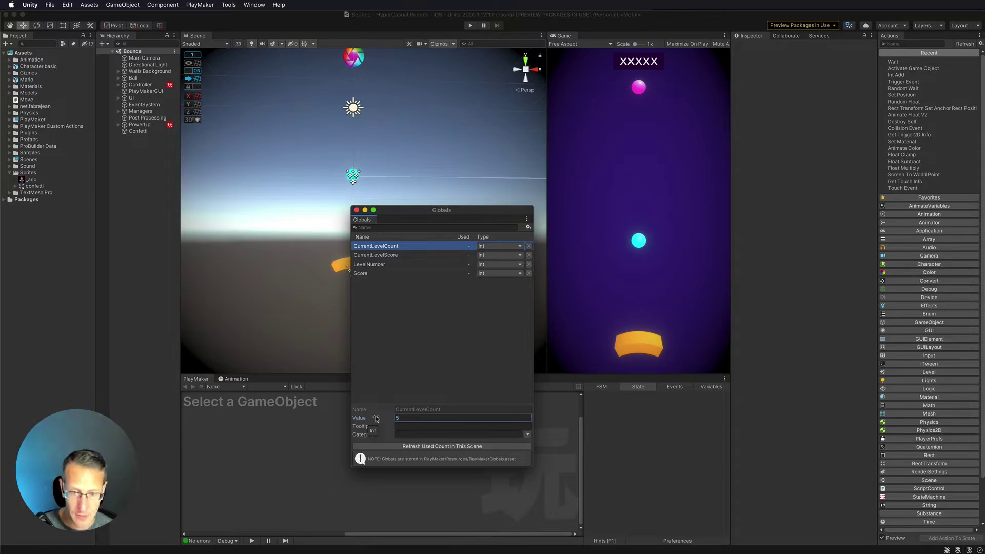
{"action": "left_click", "coordinate": [372, 256]}
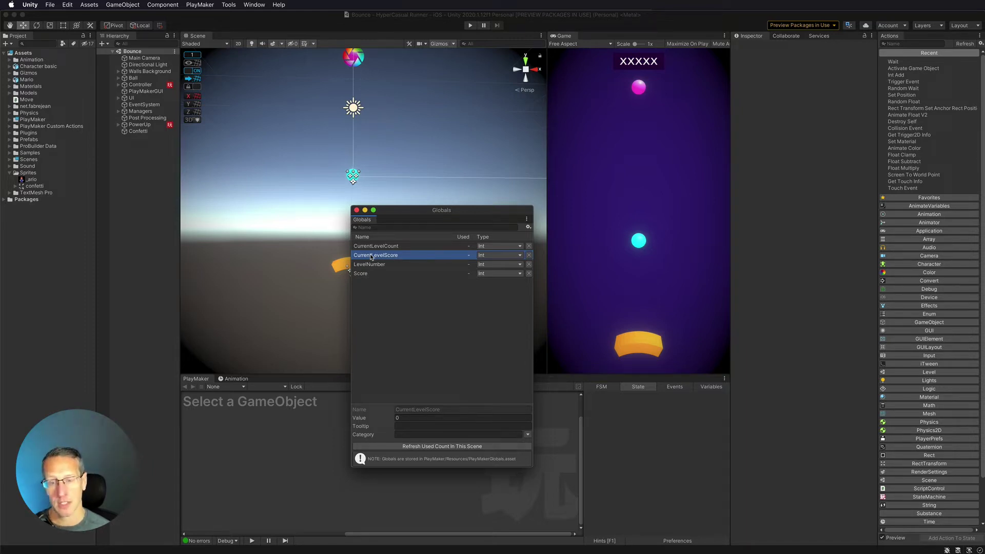
{"action": "left_click", "coordinate": [357, 210]}
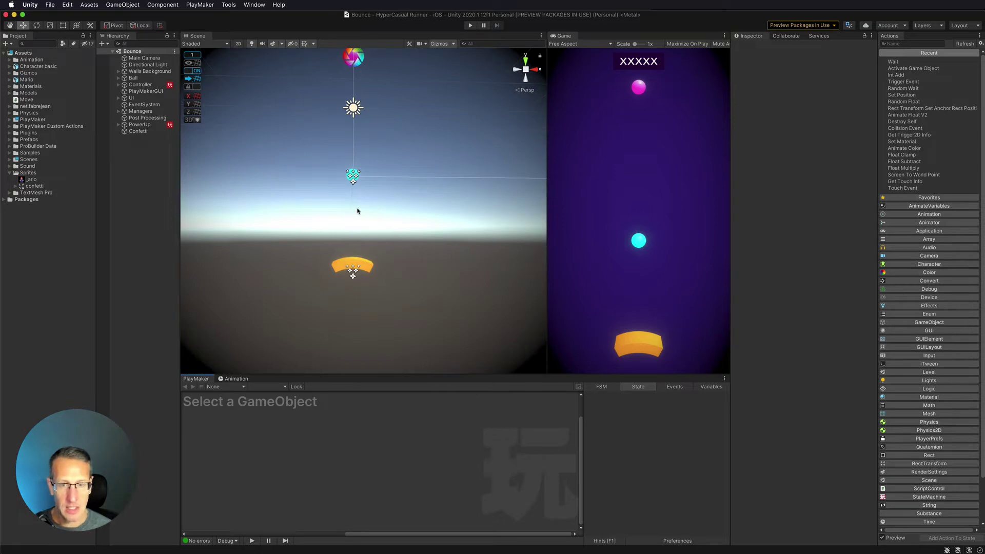
- Disable the Confetti object in the scene
{"action": "left_click", "coordinate": [134, 131]}
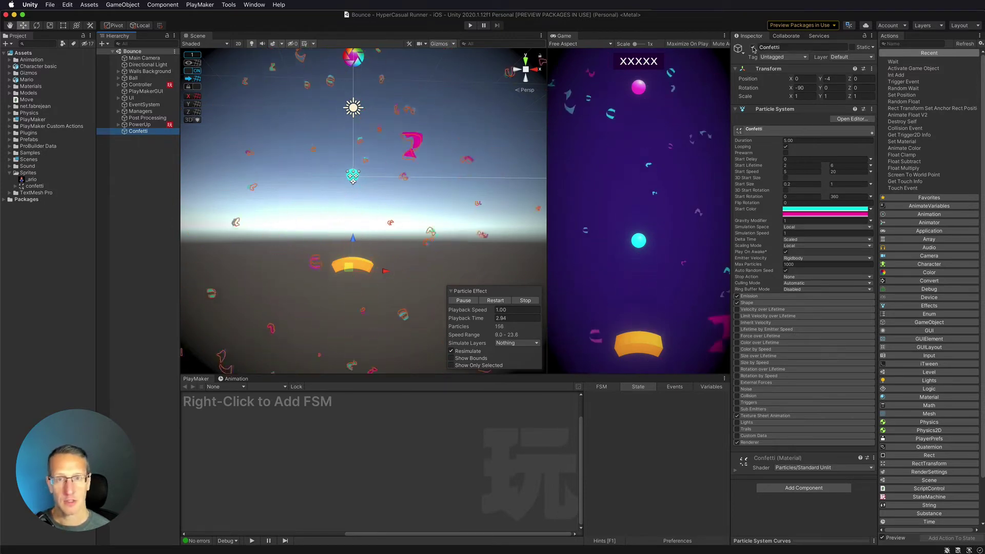
{"action": "left_click", "coordinate": [754, 48]}
{"action": "left_click", "coordinate": [169, 147]}
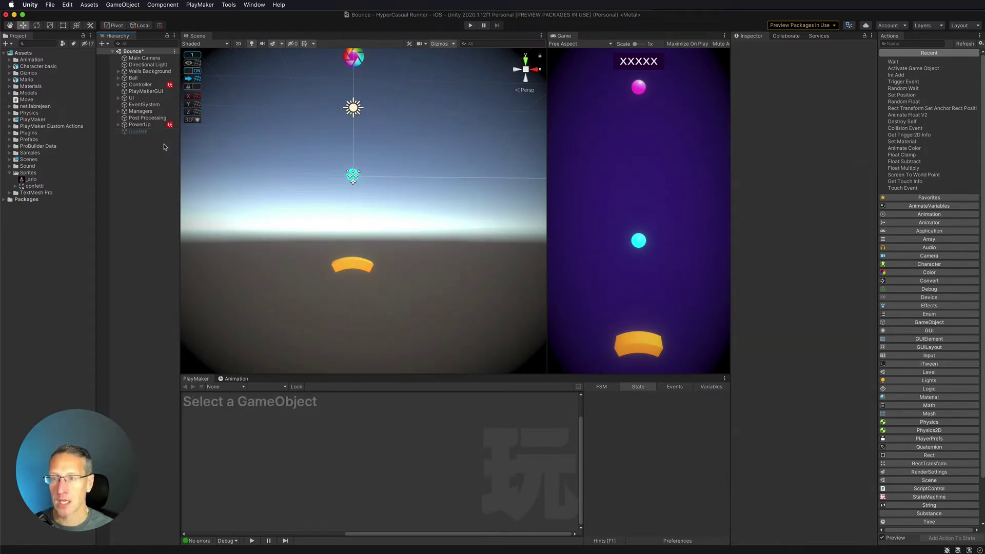
- Expand UI and inspect the UI-Score, UI-Game Over and UI-PowerUp canvas settings
{"action": "left_click", "coordinate": [119, 98]}
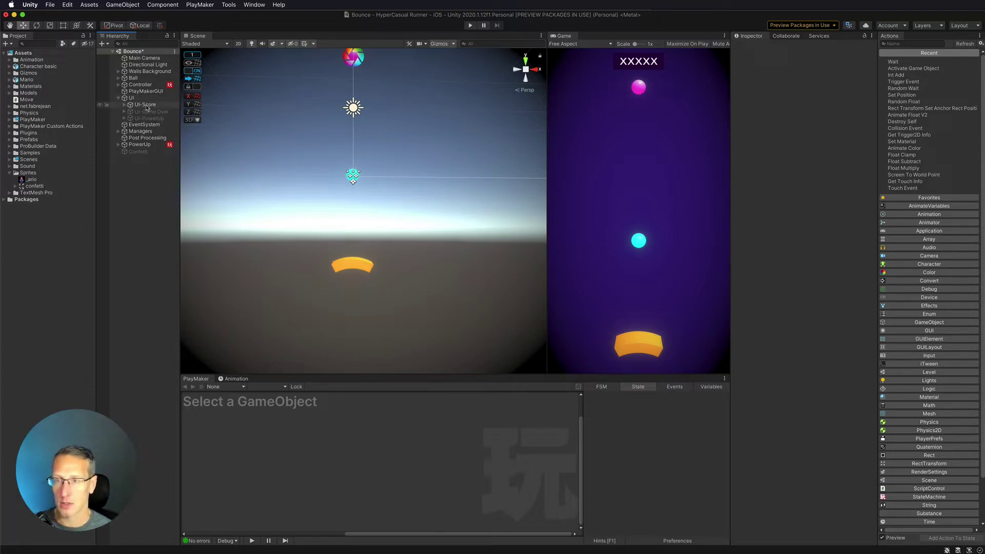
{"action": "left_click", "coordinate": [146, 105]}
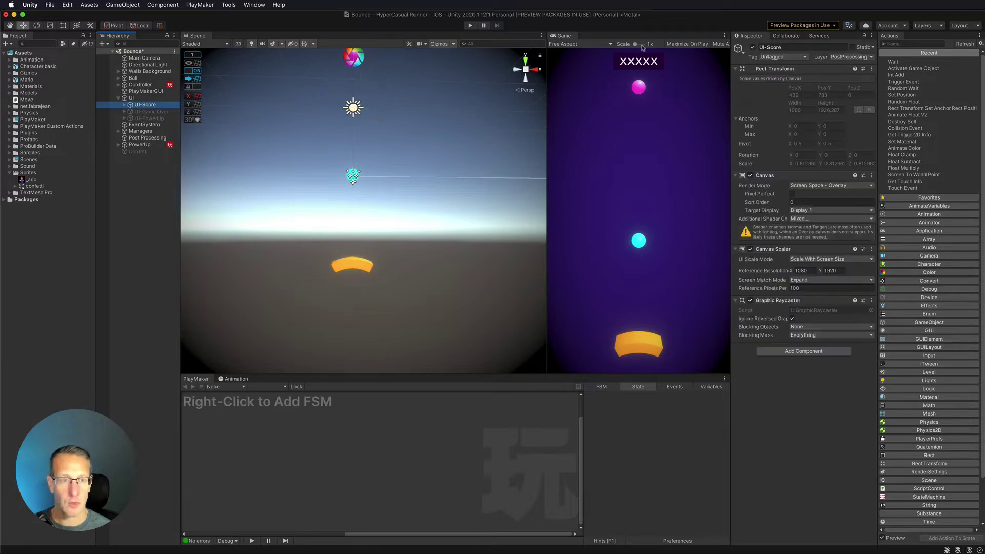
{"action": "left_click", "coordinate": [148, 112]}
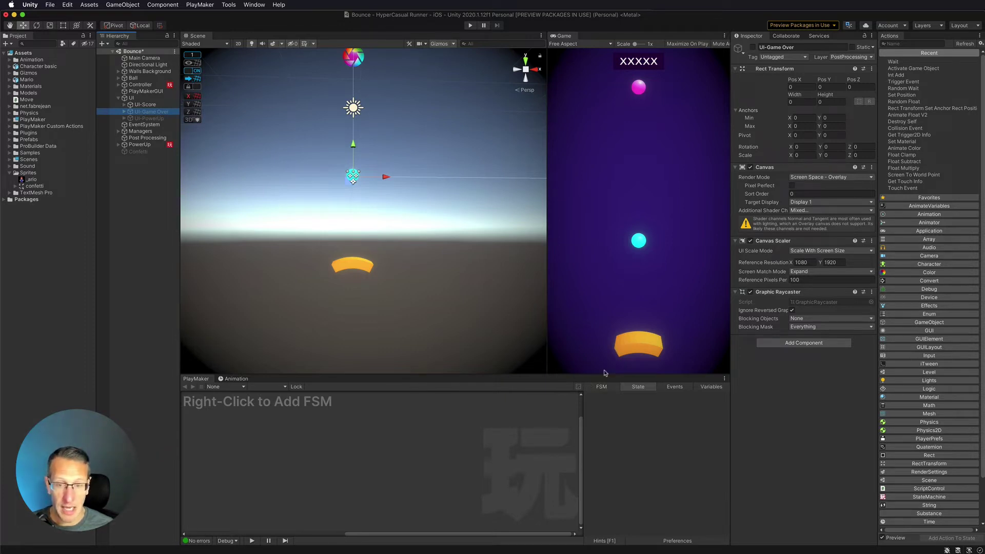
{"action": "left_click", "coordinate": [144, 119]}
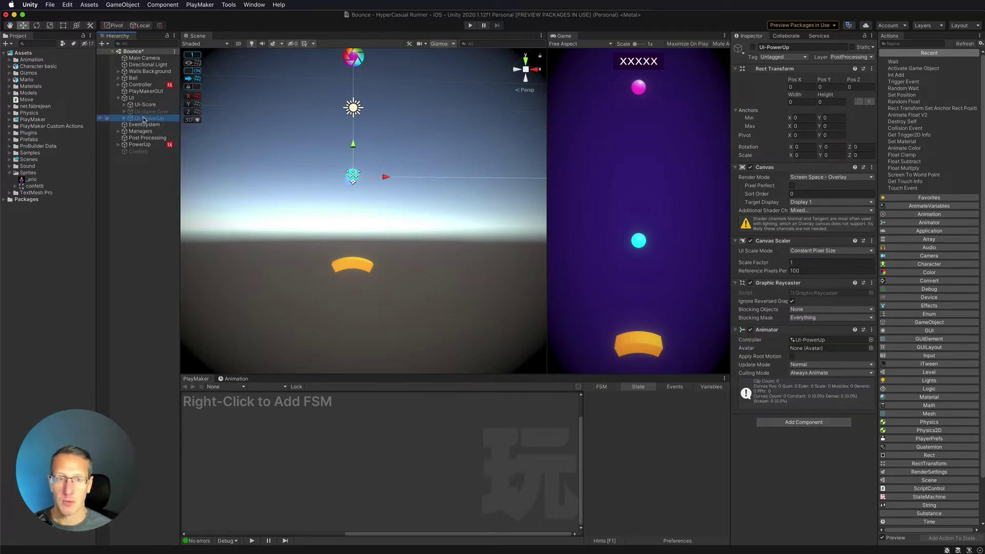
{"action": "right_click", "coordinate": [146, 98]}
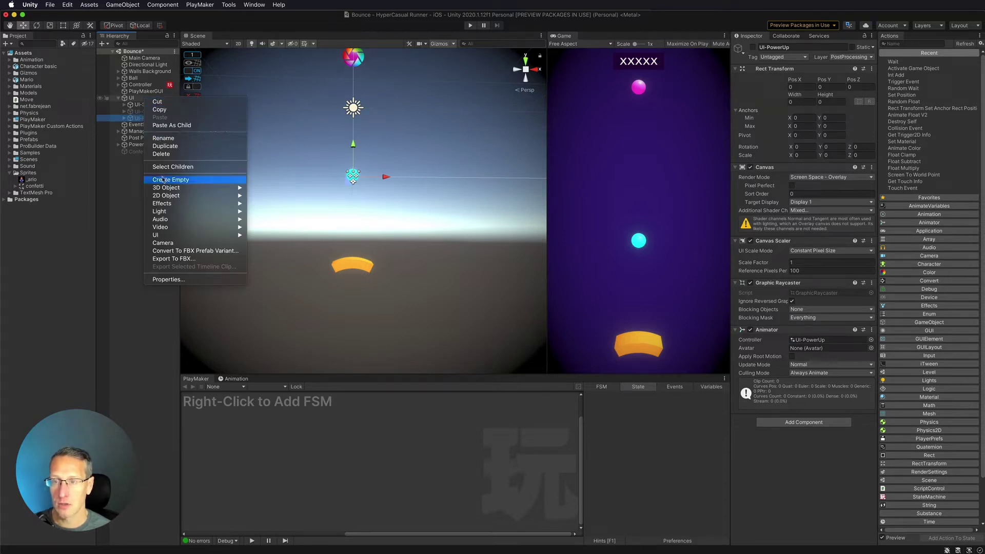
- Add a Canvas under UI and name it UI-LevelComplete
{"action": "mouse_move", "coordinate": [186, 236]}
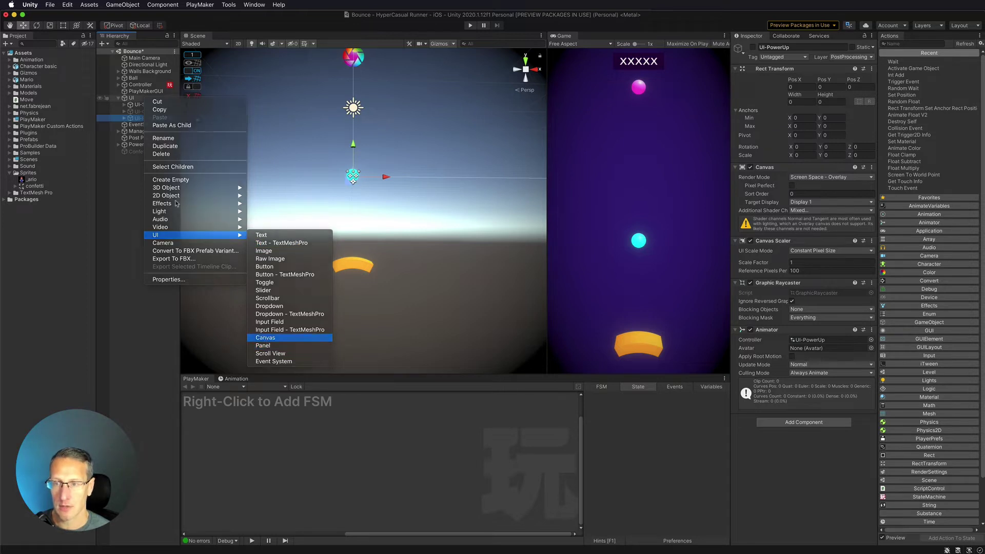
{"action": "left_click", "coordinate": [265, 337]}
{"action": "left_click", "coordinate": [139, 125]}
{"action": "type", "text": "UI-W"}
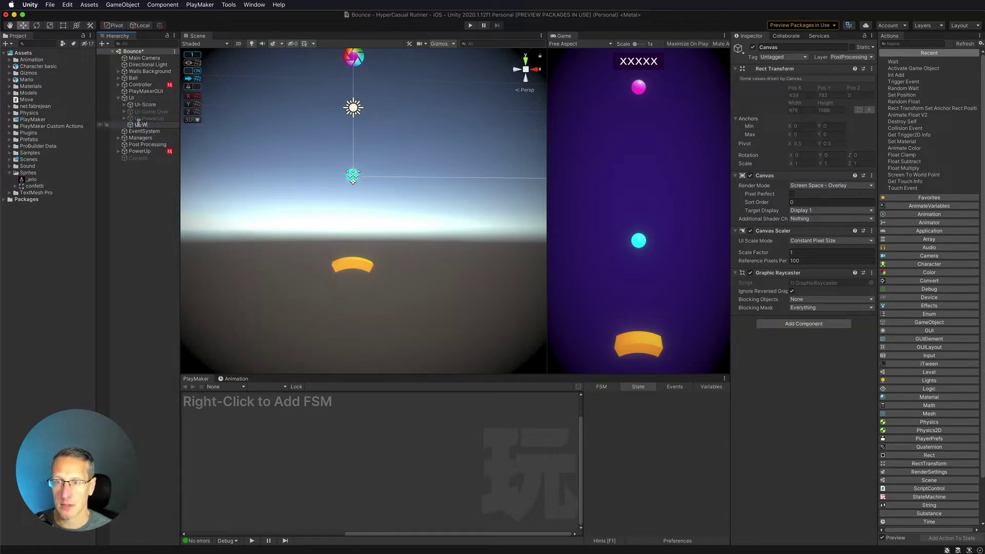
{"action": "type", "text": "in"}
{"action": "key", "text": "Return"}
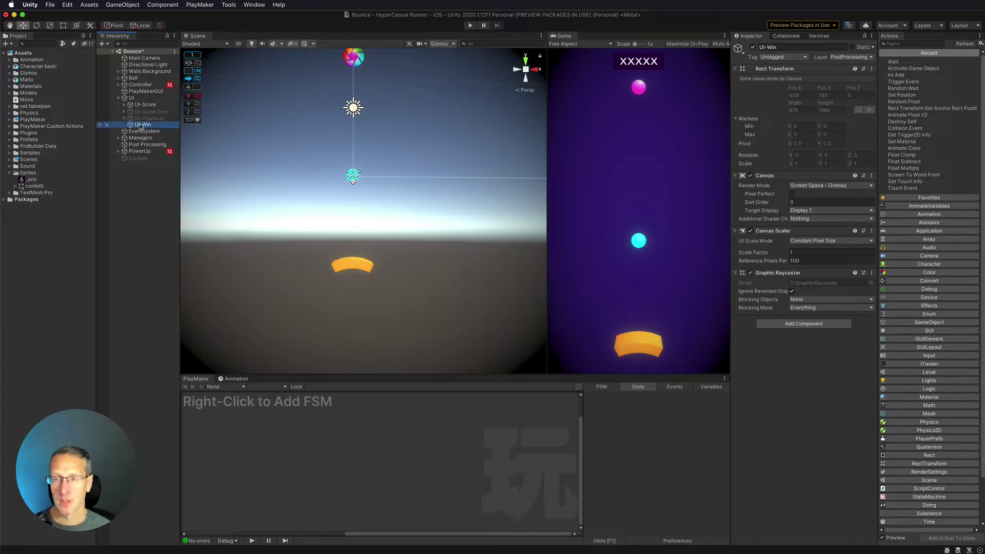
{"action": "left_click", "coordinate": [141, 127]}
{"action": "left_click", "coordinate": [153, 124]}
{"action": "key", "text": "BackSpace"}
{"action": "key", "text": "BackSpace"}
{"action": "key", "text": "BackSpace"}
{"action": "type", "text": "LevelComplete"}
{"action": "key", "text": "Return"}
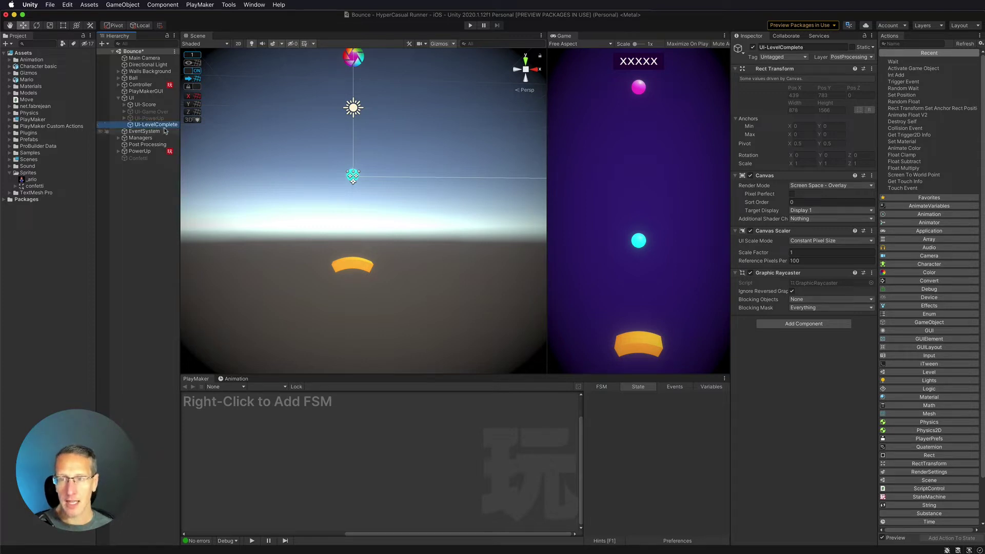
- Add a Panel inside UI-LevelComplete and scale it to 0.8 on X and Y
{"action": "right_click", "coordinate": [132, 124]}
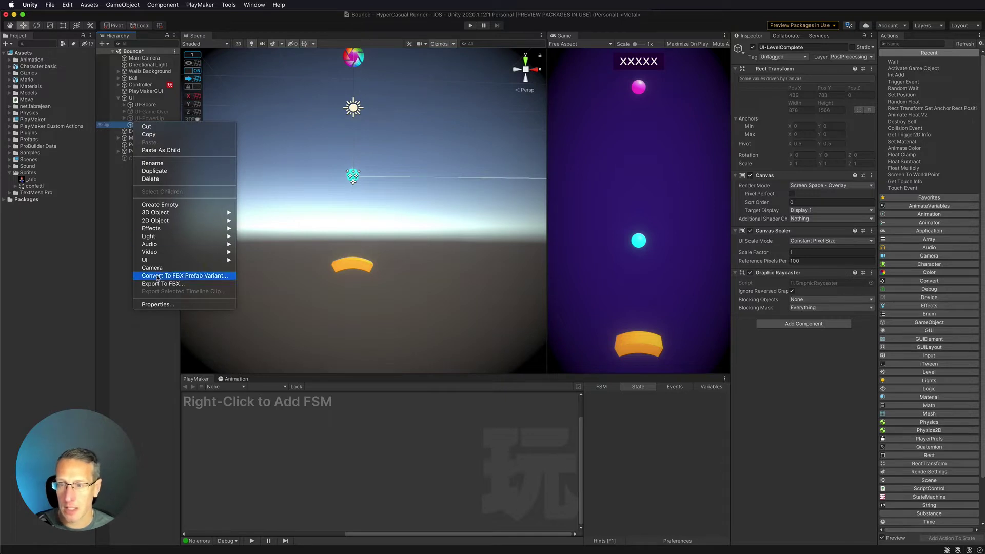
{"action": "mouse_move", "coordinate": [163, 261]}
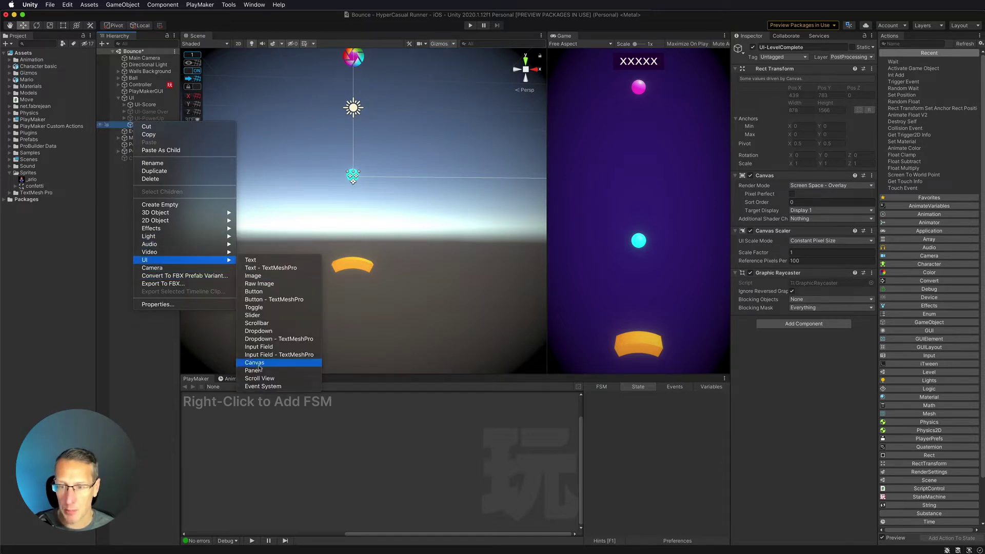
{"action": "left_click", "coordinate": [253, 370]}
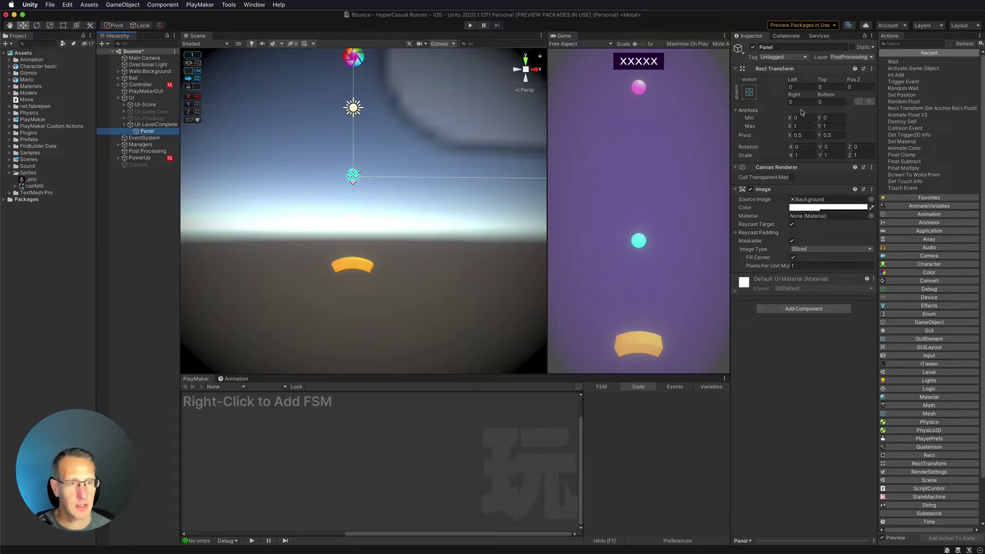
{"action": "left_click", "coordinate": [801, 154]}
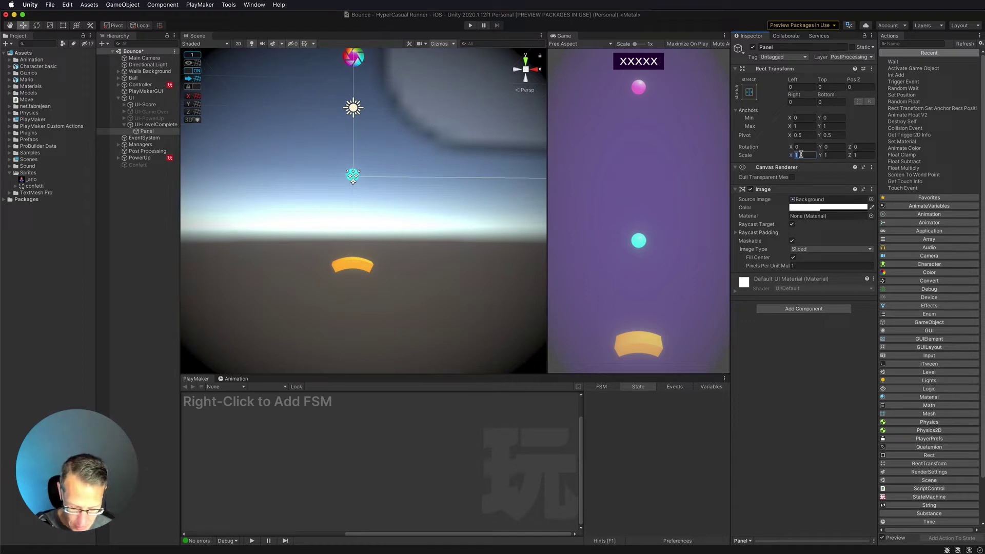
{"action": "type", "text": ".8"}
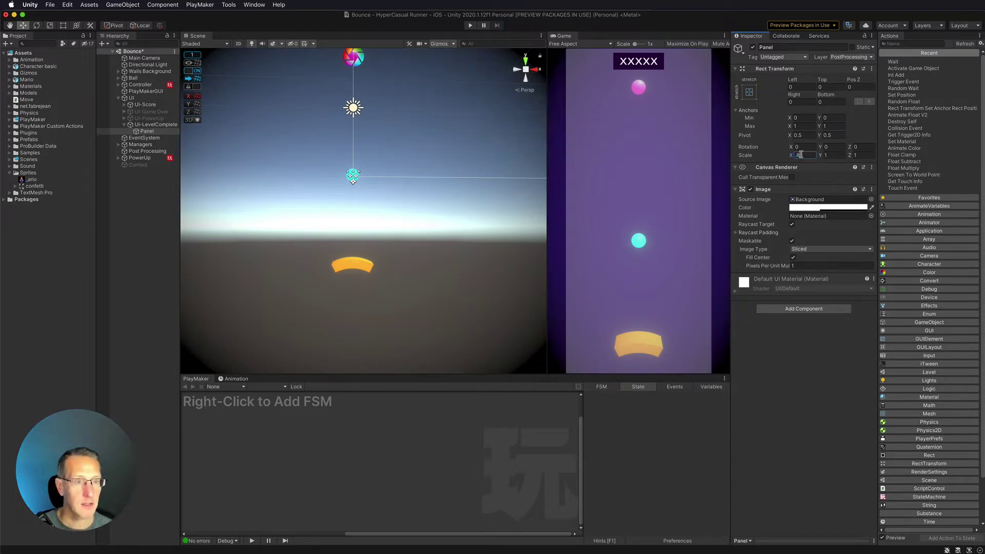
{"action": "key", "text": "Tab"}
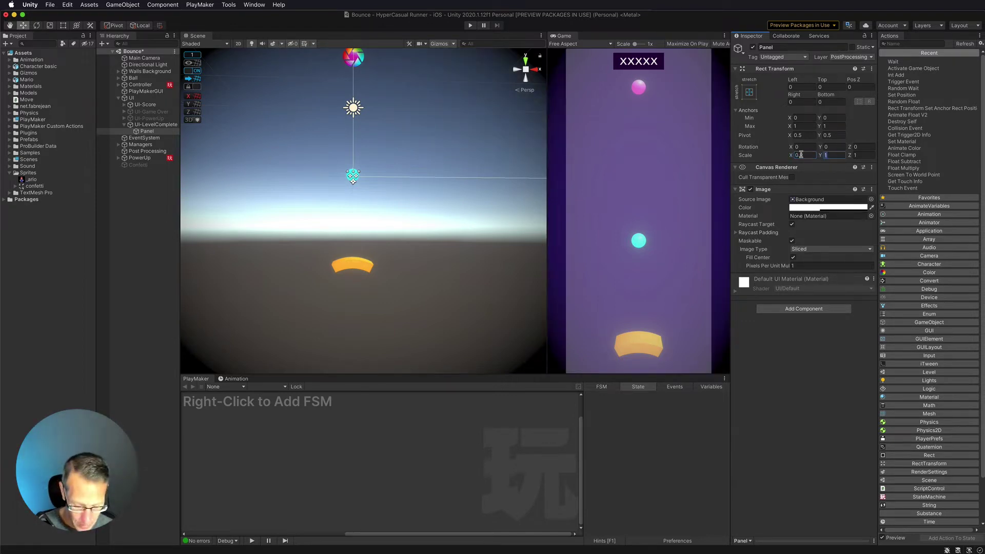
{"action": "type", "text": ".8"}
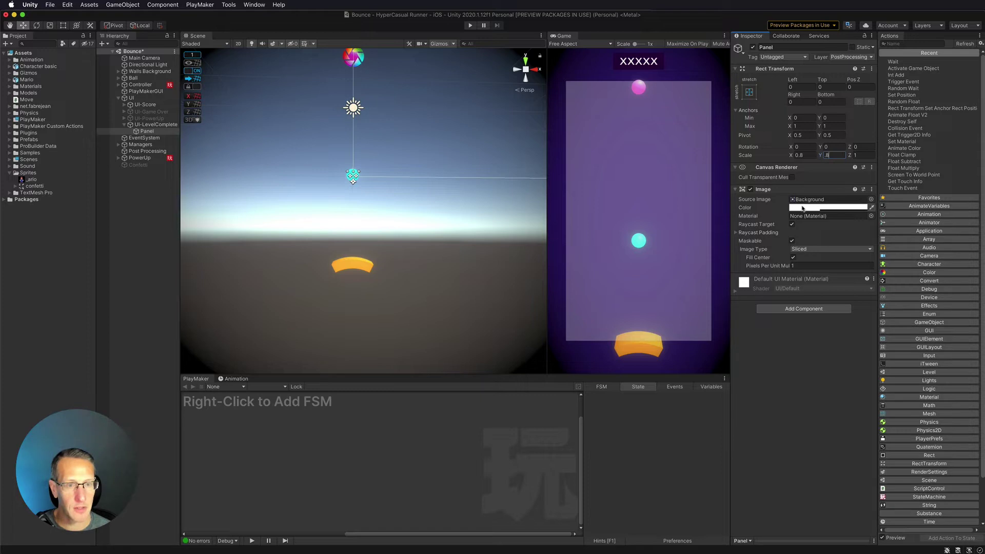
{"action": "left_click", "coordinate": [804, 208]}
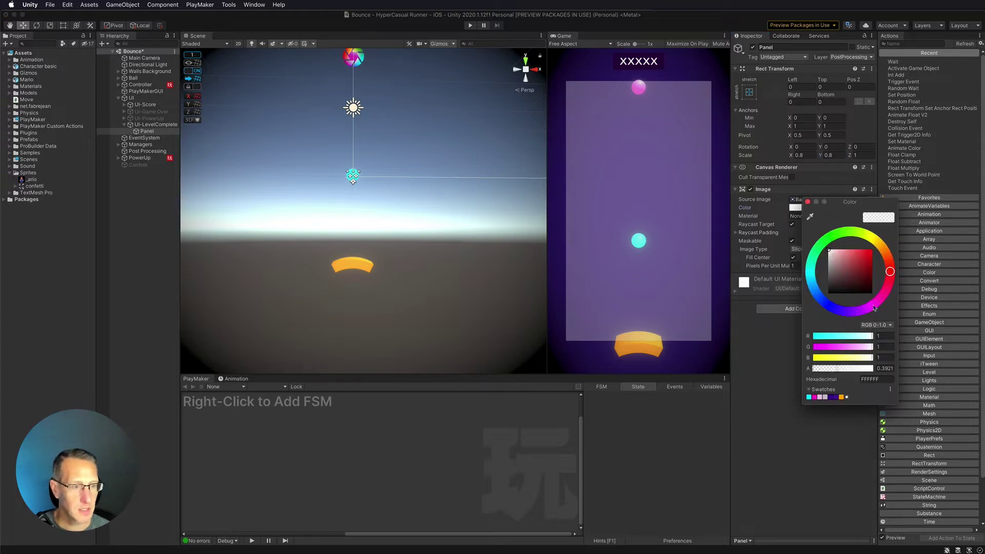
- Tint the panel purple (CB5DFF), then select UI-LevelComplete
{"action": "left_click", "coordinate": [858, 310]}
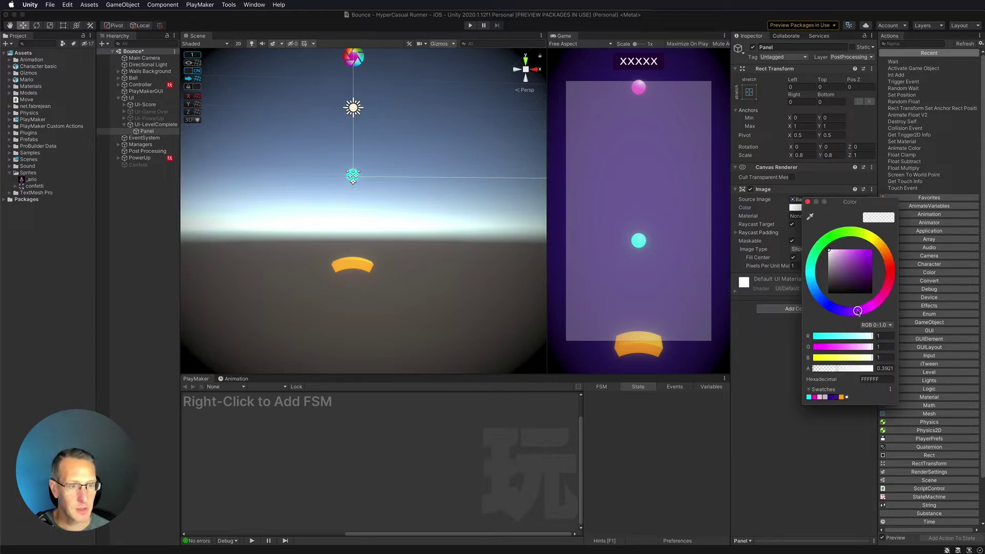
{"action": "left_click", "coordinate": [851, 252]}
{"action": "left_click_drag", "start_coordinate": [852, 252], "coordinate": [856, 245]}
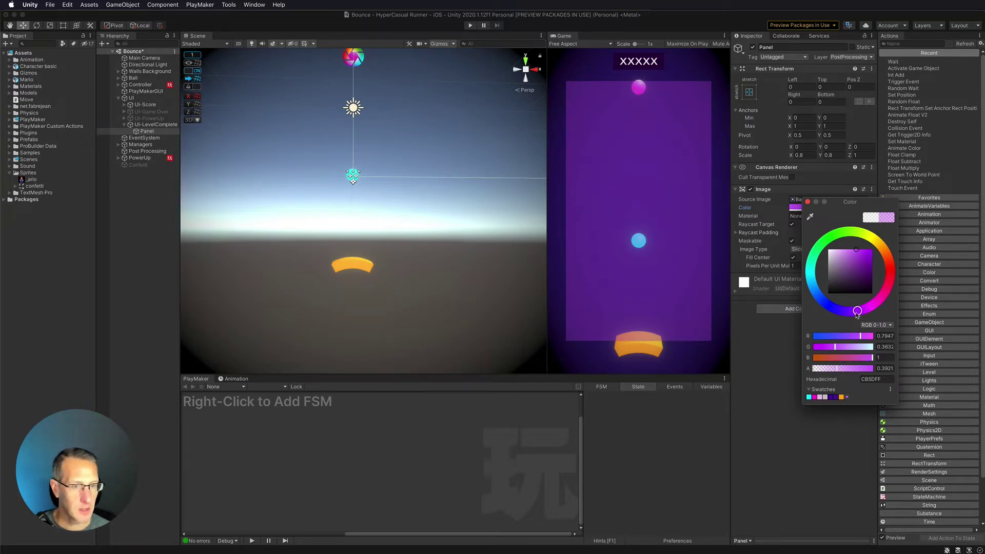
{"action": "left_click", "coordinate": [338, 233]}
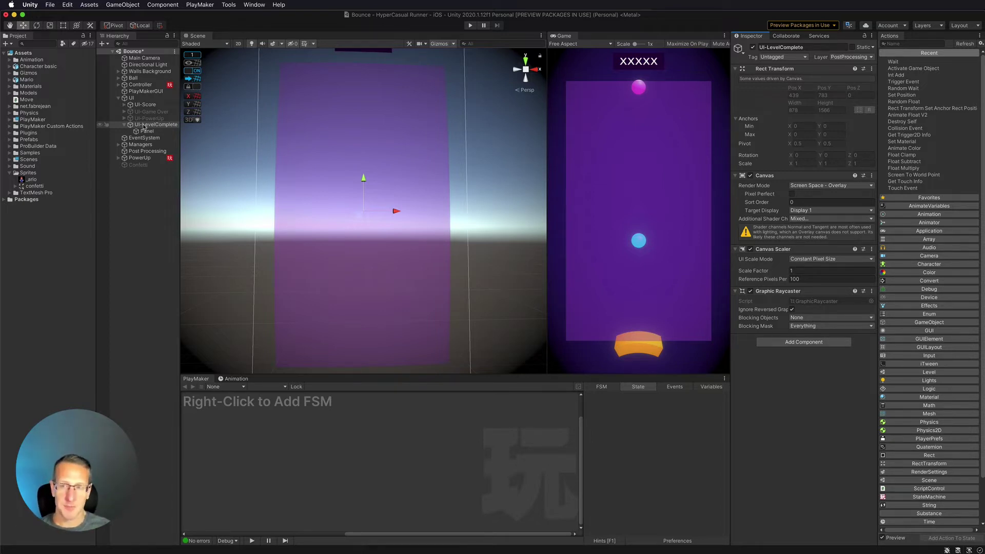
- Add a TextMeshPro text reading LEVEL in bold capitals at font size 60
{"action": "right_click", "coordinate": [145, 126]}
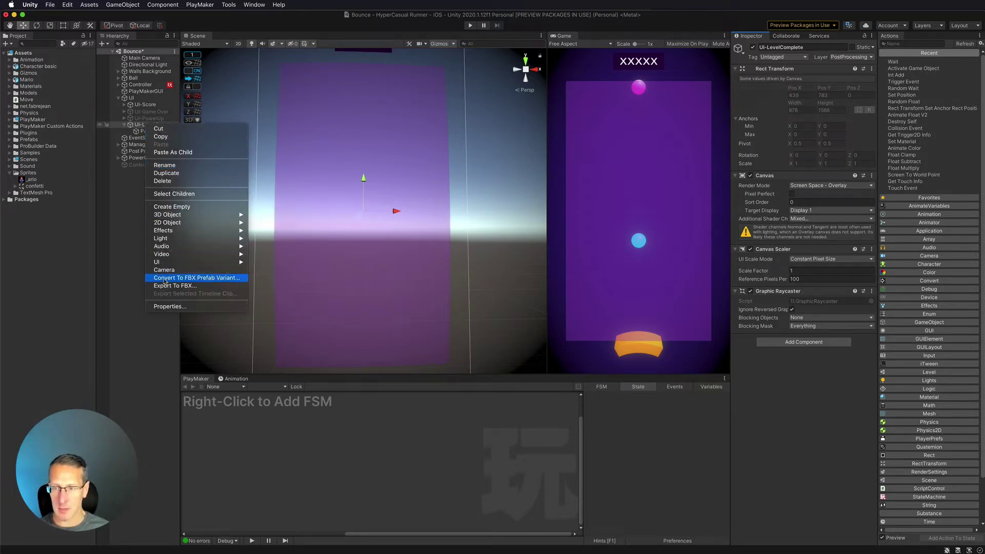
{"action": "mouse_move", "coordinate": [162, 266]}
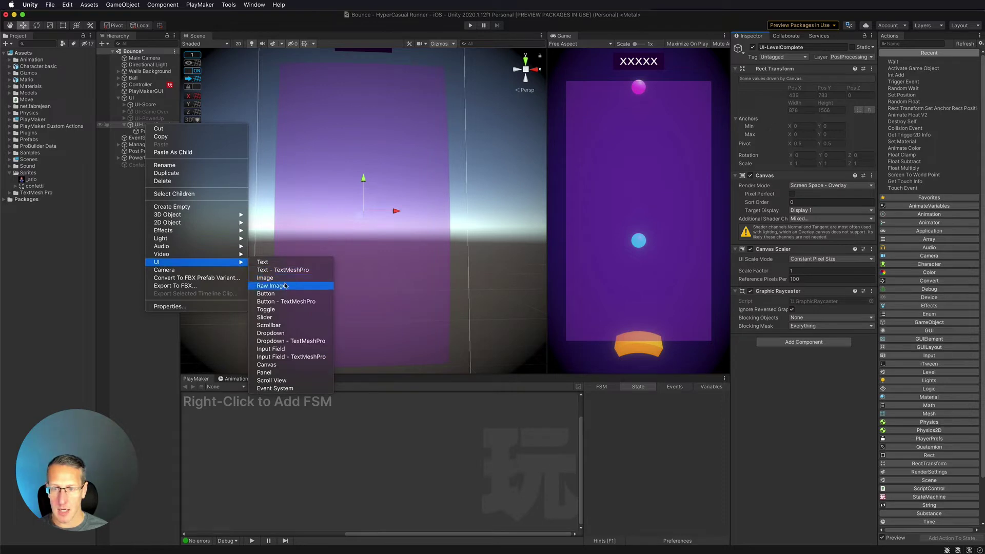
{"action": "left_click", "coordinate": [277, 270]}
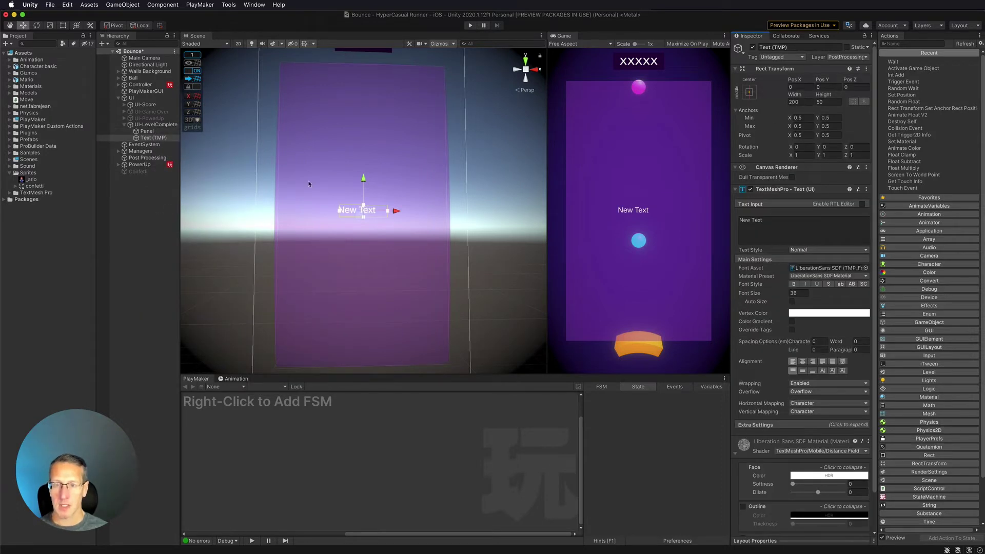
{"action": "left_click_drag", "start_coordinate": [771, 232], "coordinate": [701, 221]}
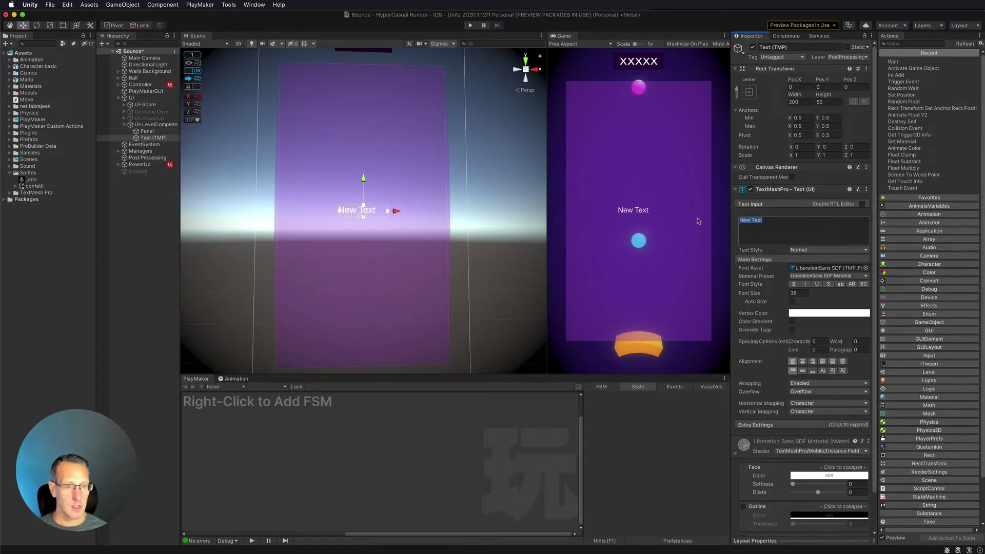
{"action": "type", "text": "level"}
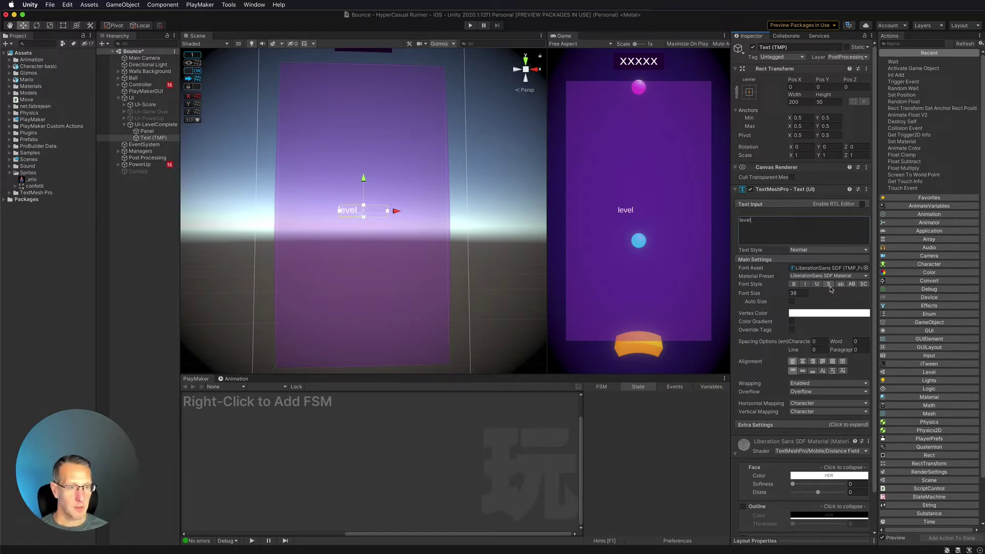
{"action": "left_click", "coordinate": [852, 284]}
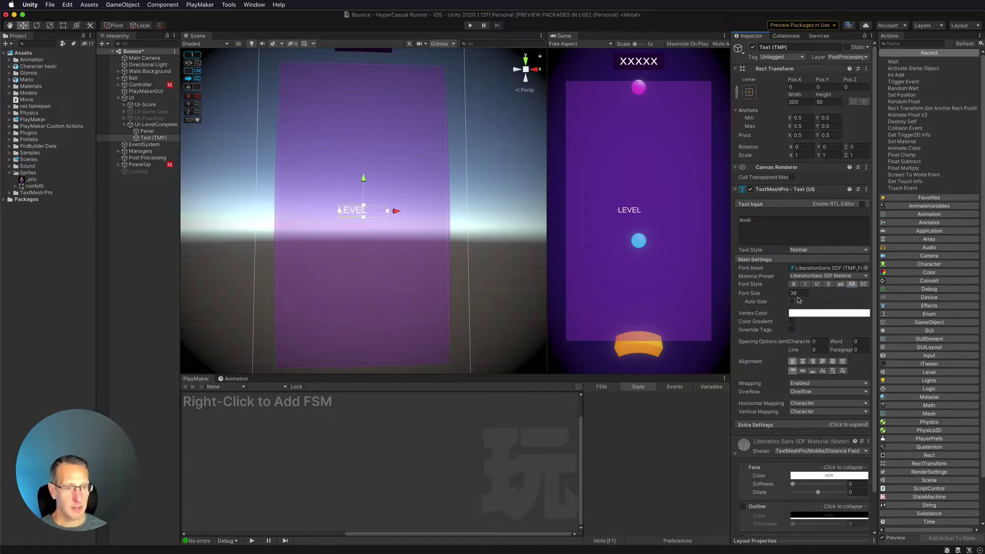
{"action": "left_click", "coordinate": [763, 293]}
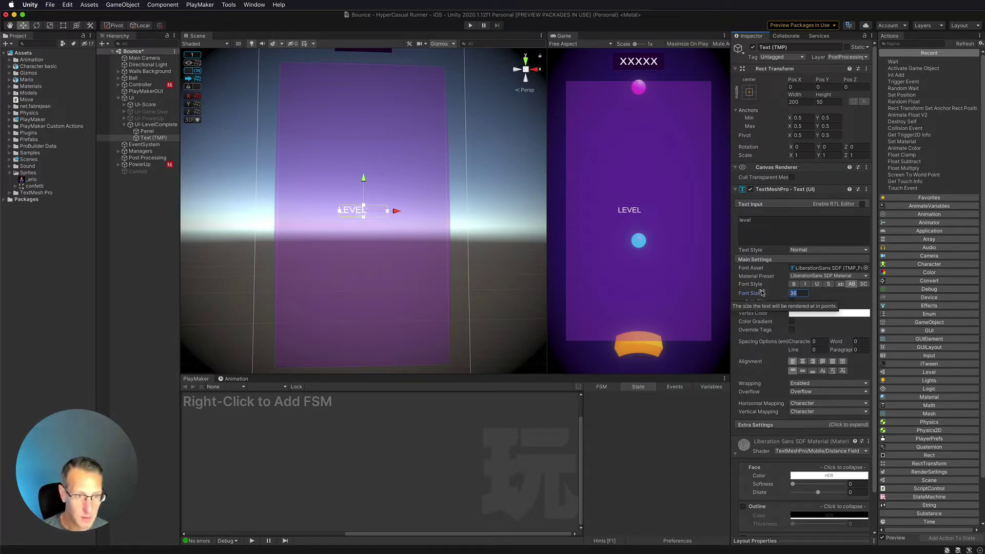
{"action": "type", "text": "60"}
{"action": "key", "text": "Return"}
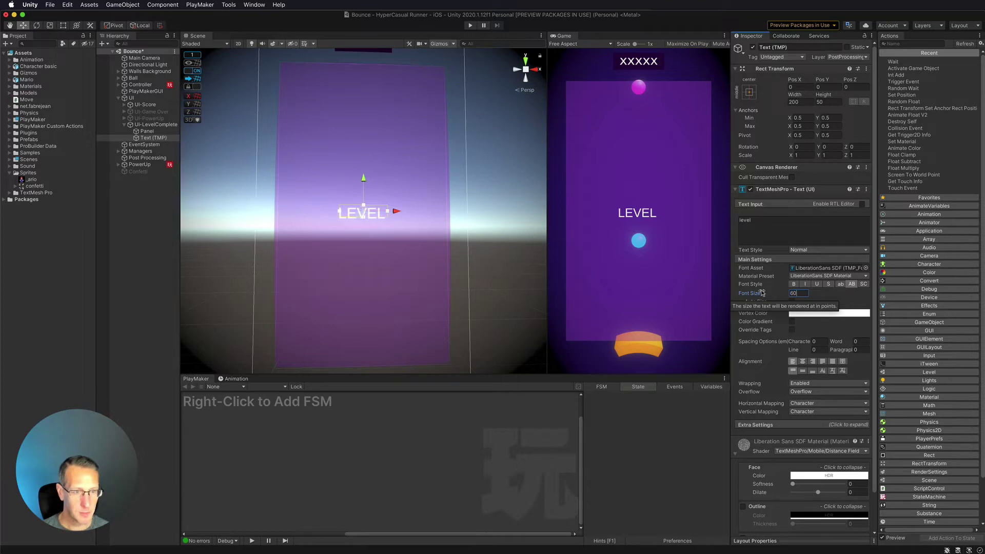
{"action": "left_click", "coordinate": [794, 284]}
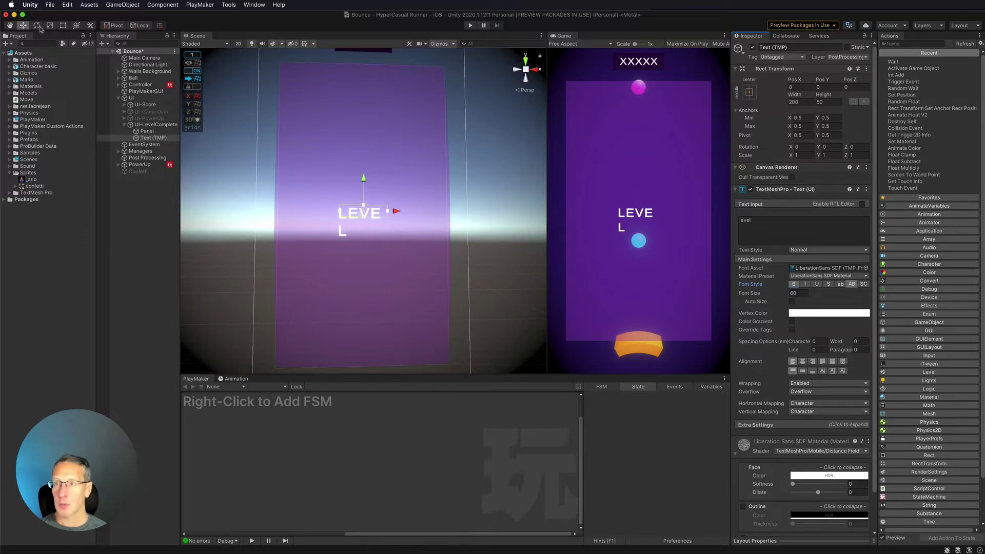
- Widen the LEVEL text box, centre the text, and raise it toward the panel top
{"action": "left_click", "coordinate": [63, 25]}
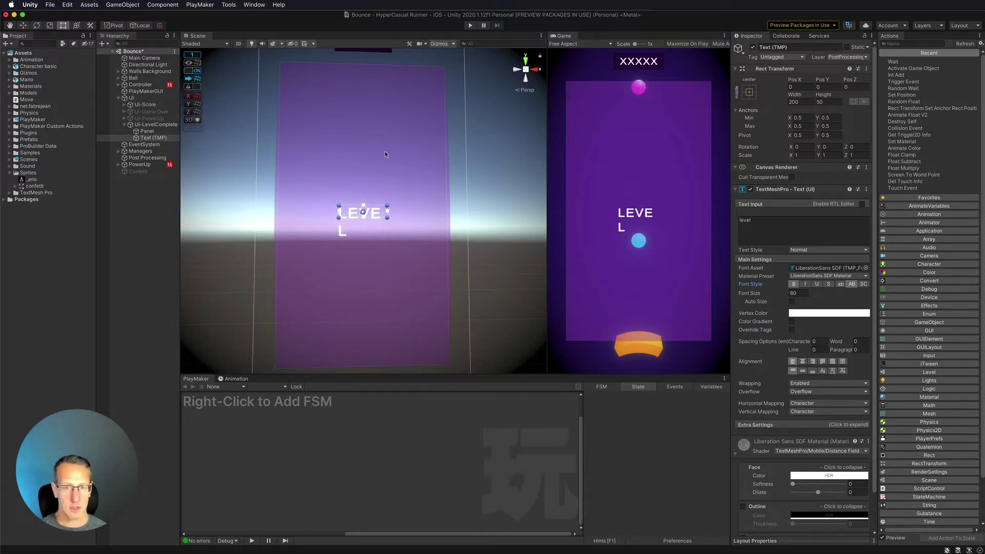
{"action": "left_click_drag", "start_coordinate": [338, 212], "coordinate": [277, 212]}
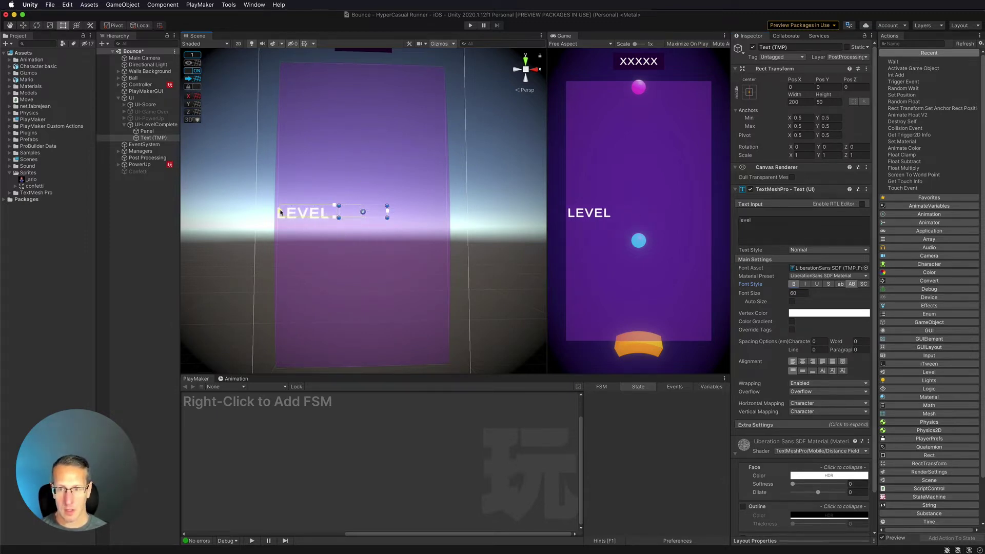
{"action": "left_click_drag", "start_coordinate": [390, 211], "coordinate": [448, 212]}
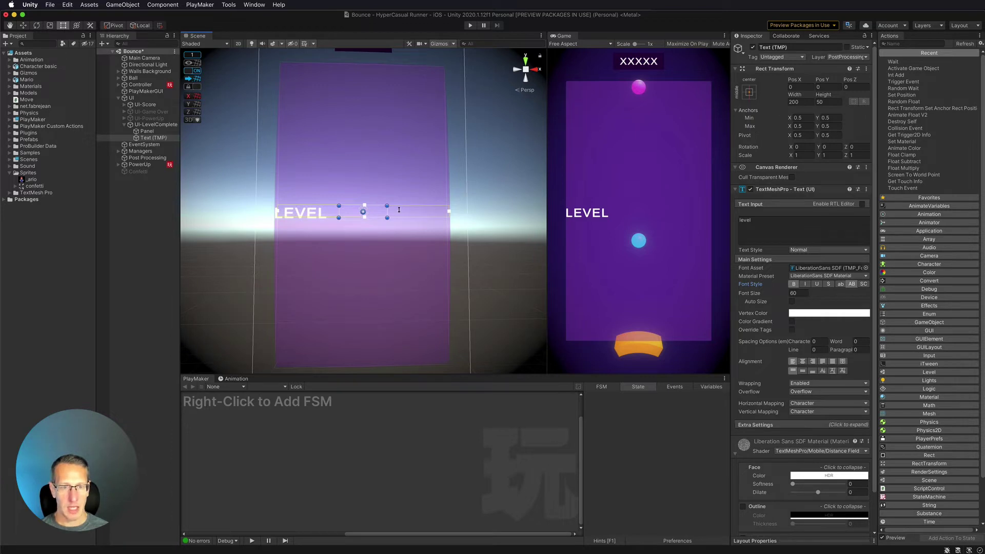
{"action": "left_click", "coordinate": [803, 363]}
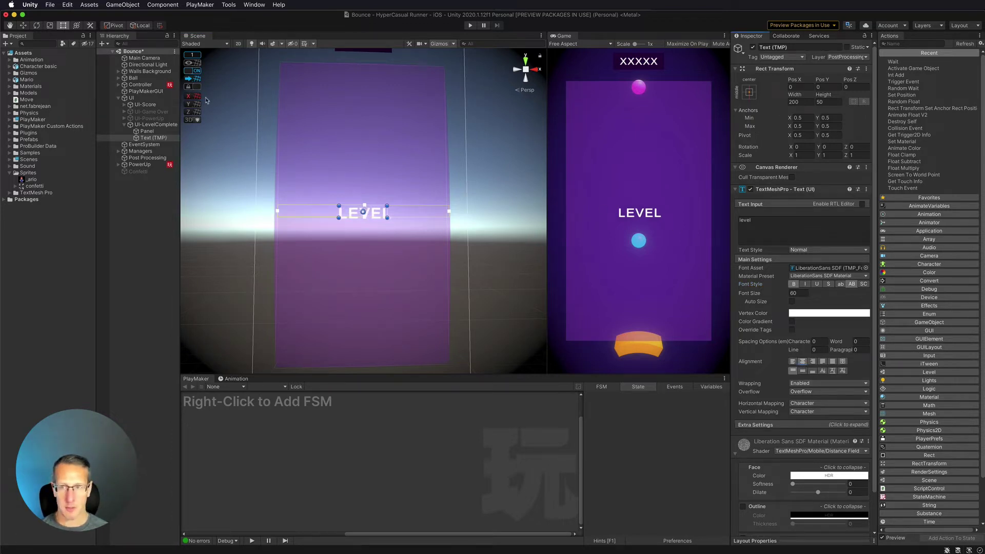
{"action": "left_click", "coordinate": [23, 25]}
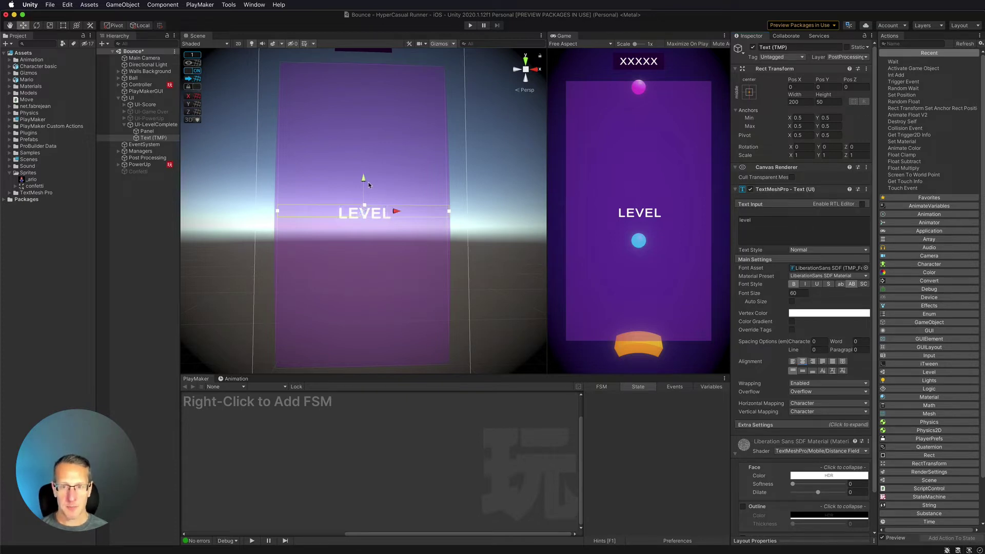
{"action": "mouse_move", "coordinate": [363, 179]}
{"action": "left_mouse_down"}
{"action": "mouse_move", "coordinate": [363, 149]}
{"action": "mouse_move", "coordinate": [363, 164]}
{"action": "left_mouse_up"}
- Duplicate the LEVEL label, change the copy's text to XX, and rename it LevelNum
{"action": "key", "text": "super+d"}
{"action": "left_click", "coordinate": [786, 227]}
{"action": "type", "text": "XX"}
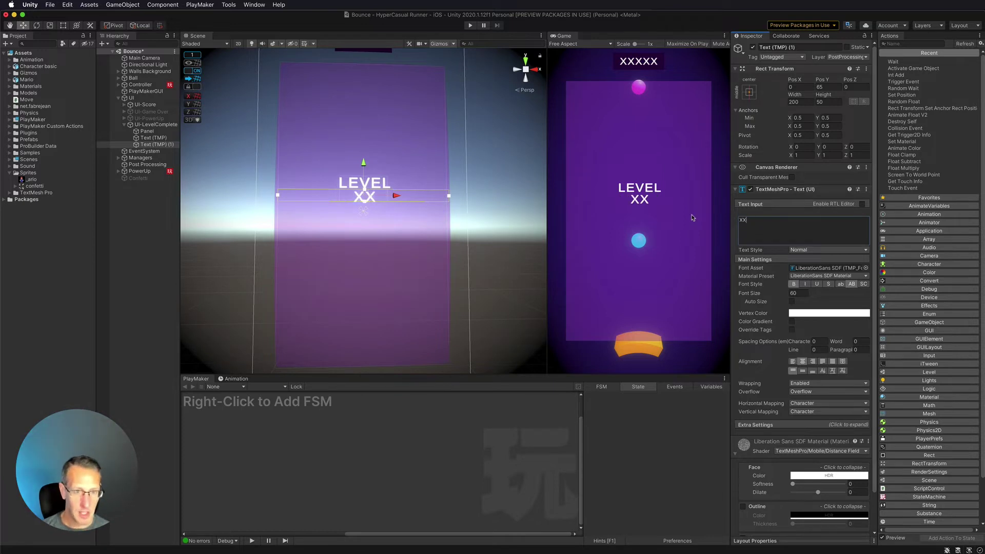
{"action": "left_click", "coordinate": [793, 46]}
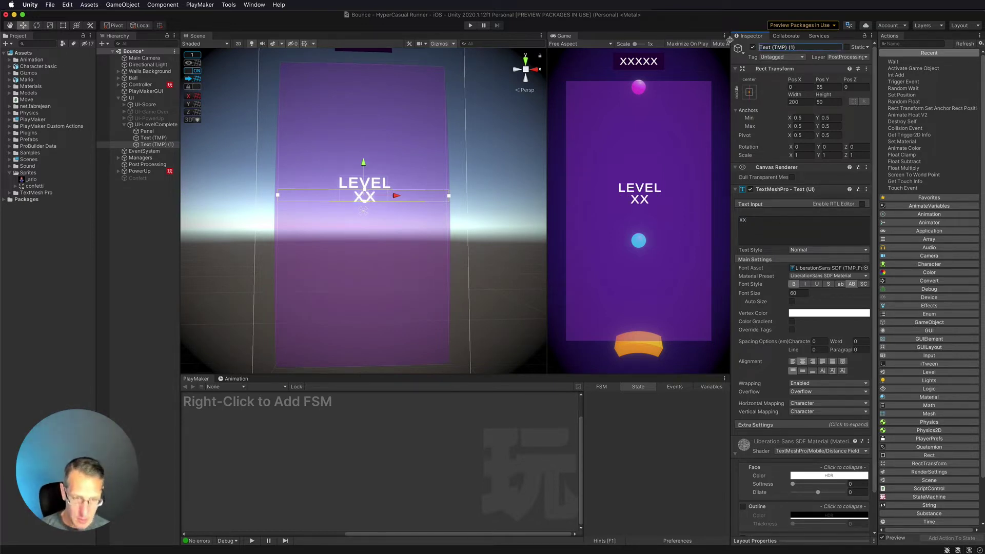
{"action": "type", "text": "Leve"}
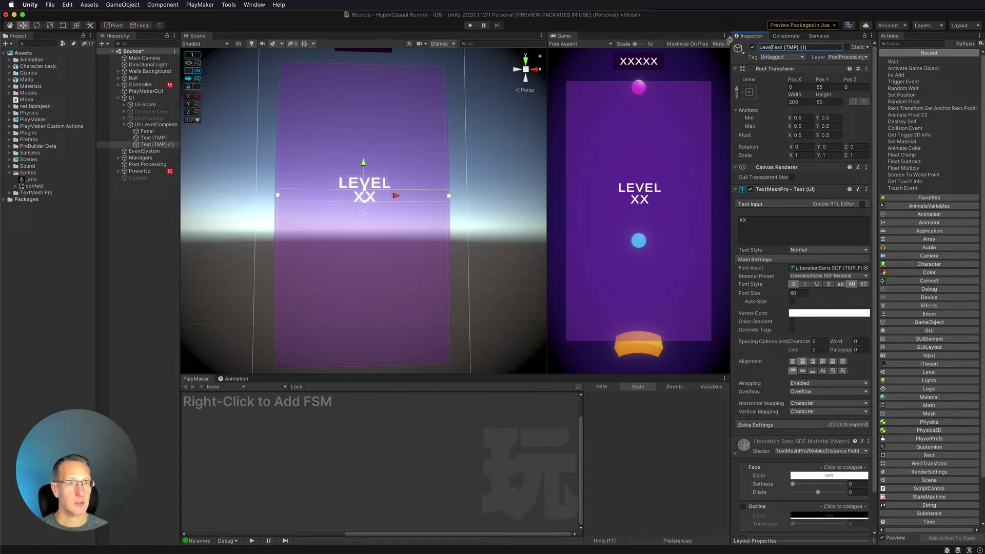
{"action": "type", "text": "level"}
{"action": "key", "text": "BackSpace"}
{"action": "key", "text": "BackSpace"}
{"action": "key", "text": "BackSpace"}
{"action": "key", "text": "BackSpace"}
{"action": "key", "text": "BackSpace"}
{"action": "type", "text": "Le"}
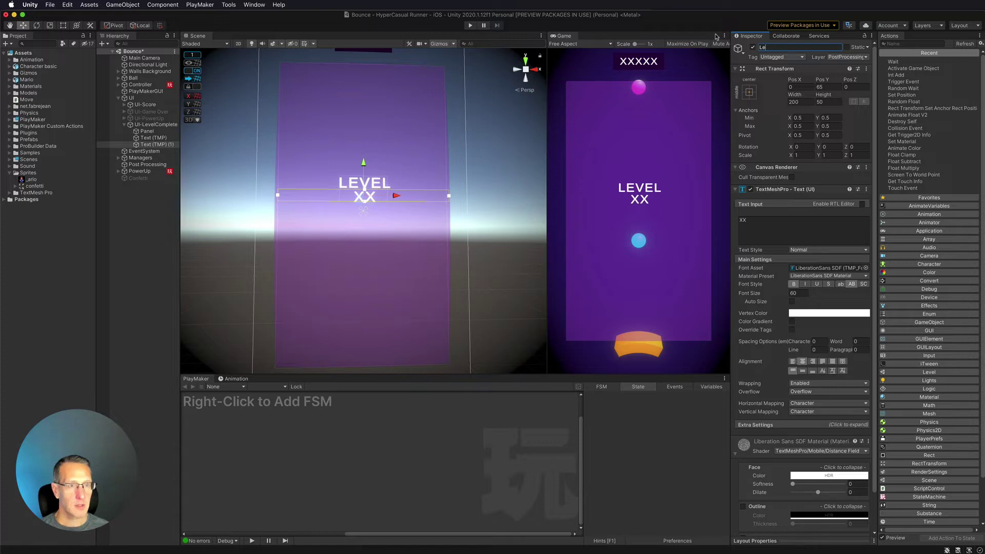
{"action": "type", "text": "velNum"}
{"action": "key", "text": "Return"}
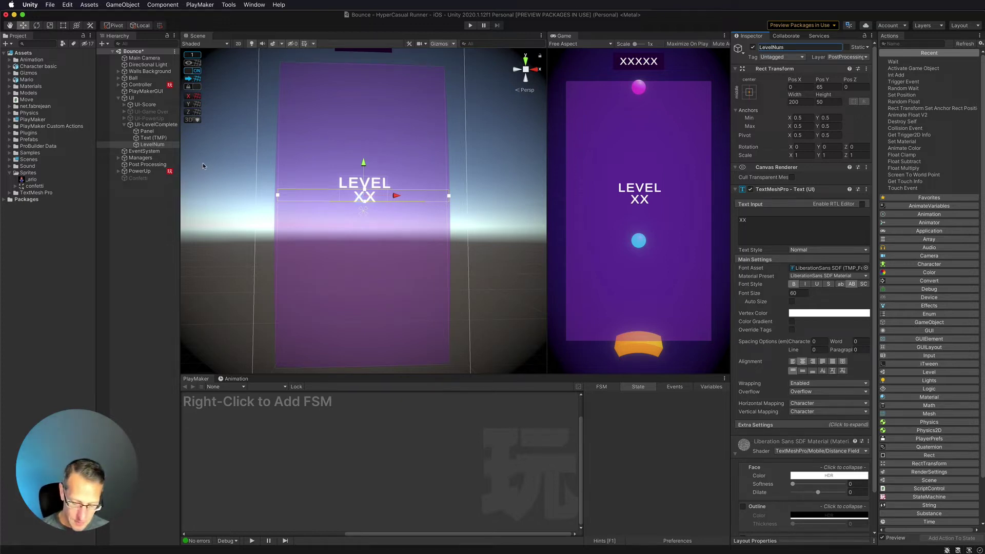
{"action": "left_click", "coordinate": [342, 181]}
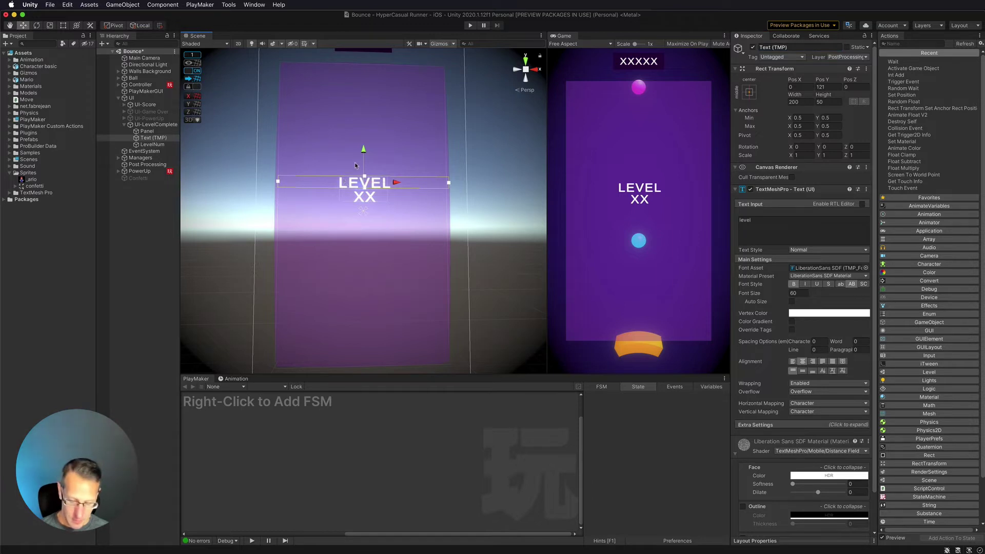
- Duplicate LEVEL, move the copy below XX, and change its text to complete
{"action": "key", "text": "super+d"}
{"action": "left_click_drag", "start_coordinate": [363, 150], "coordinate": [369, 177]}
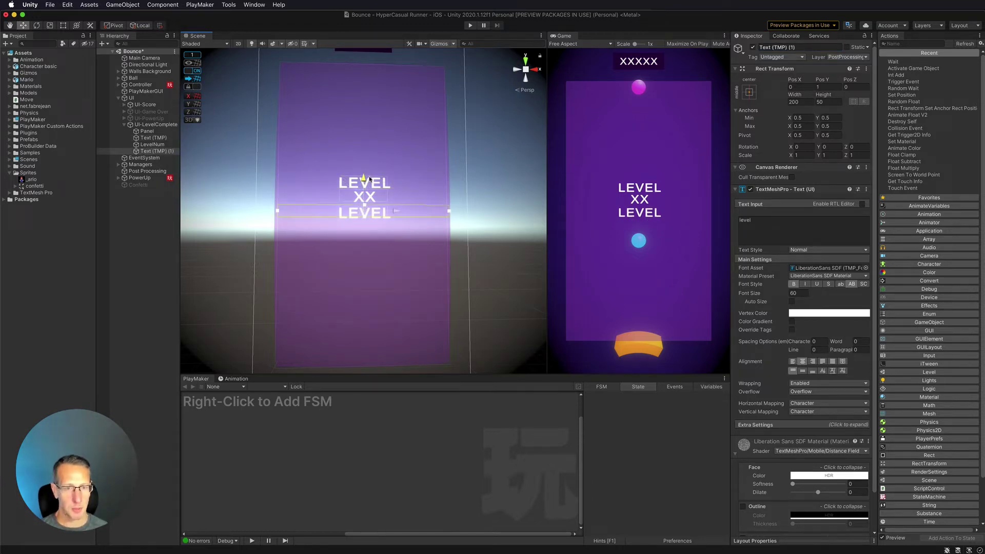
{"action": "left_click", "coordinate": [772, 220]}
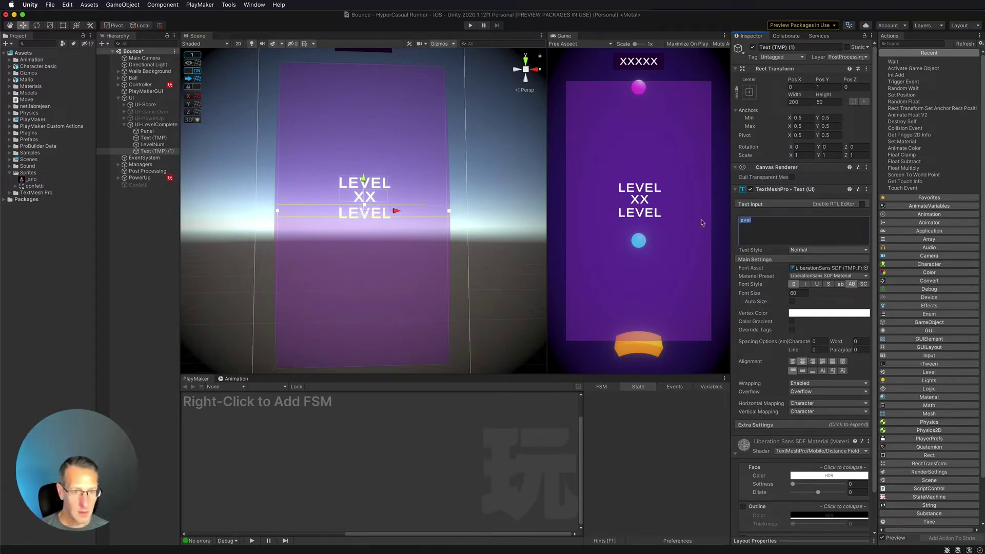
{"action": "type", "text": "compete"}
{"action": "key", "text": "BackSpace"}
{"action": "key", "text": "BackSpace"}
{"action": "key", "text": "BackSpace"}
{"action": "type", "text": "lete"}
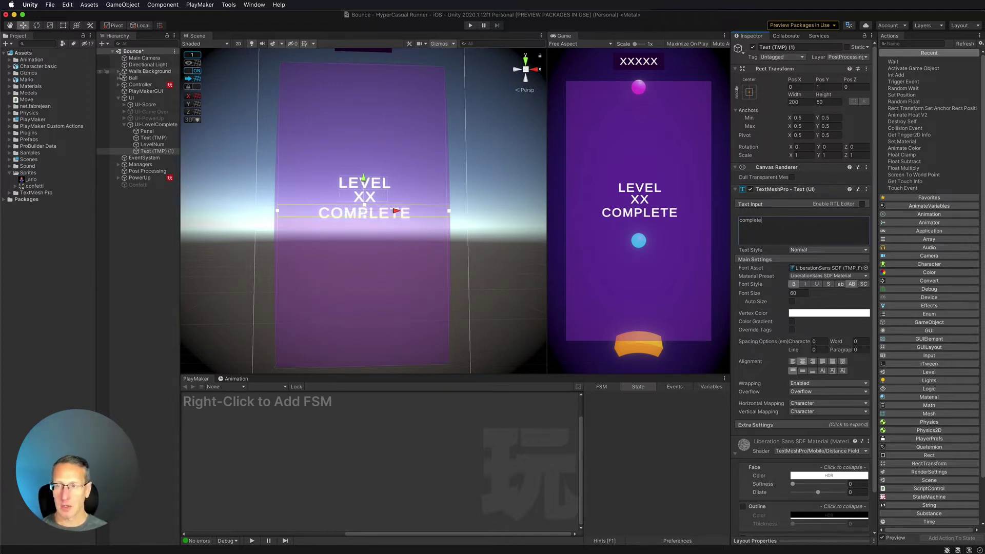
- Nudge the LevelNum XX label slightly lower and set its font size to 90
{"action": "left_click", "coordinate": [153, 145]}
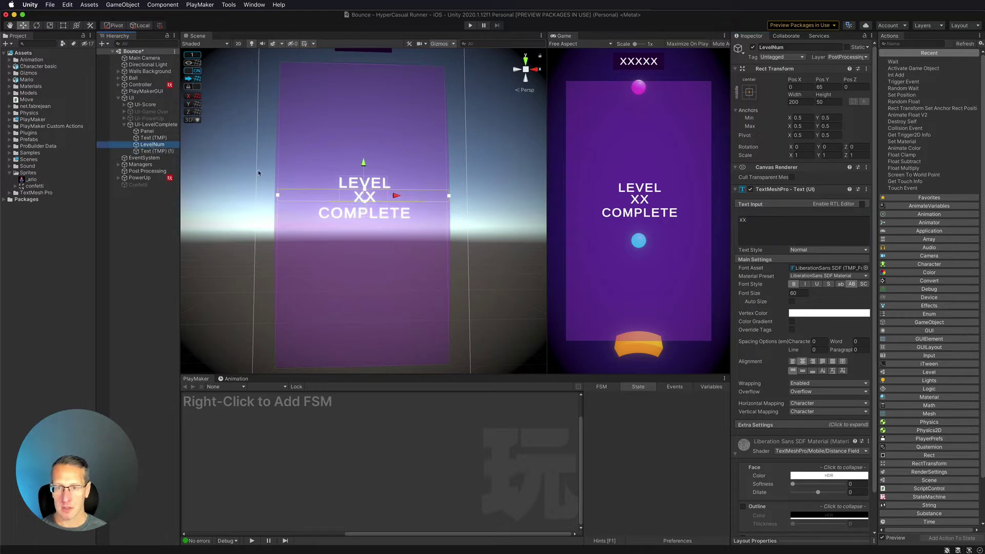
{"action": "left_click_drag", "start_coordinate": [362, 163], "coordinate": [363, 165]}
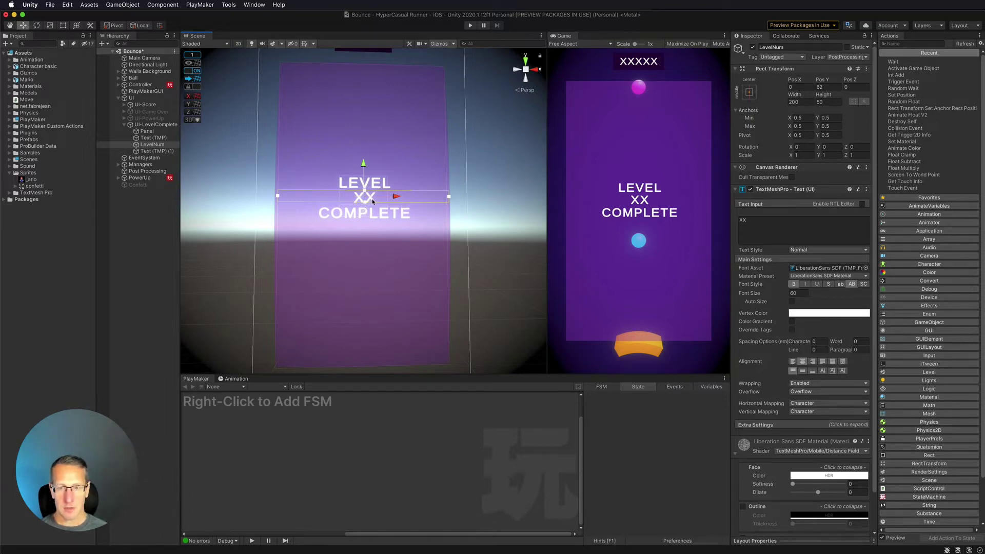
{"action": "left_click", "coordinate": [374, 183]}
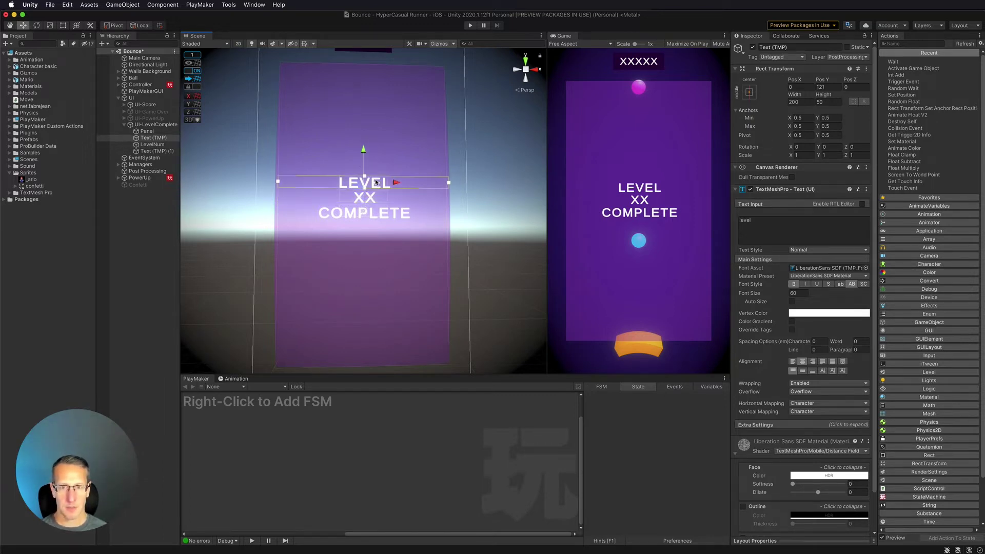
{"action": "left_click", "coordinate": [382, 219], "text": "shift"}
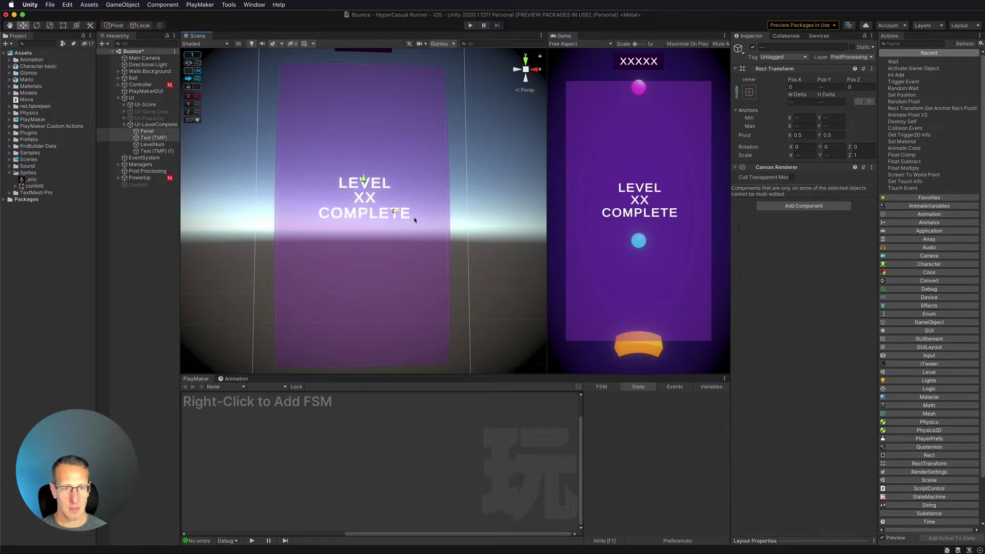
{"action": "left_click", "coordinate": [372, 200]}
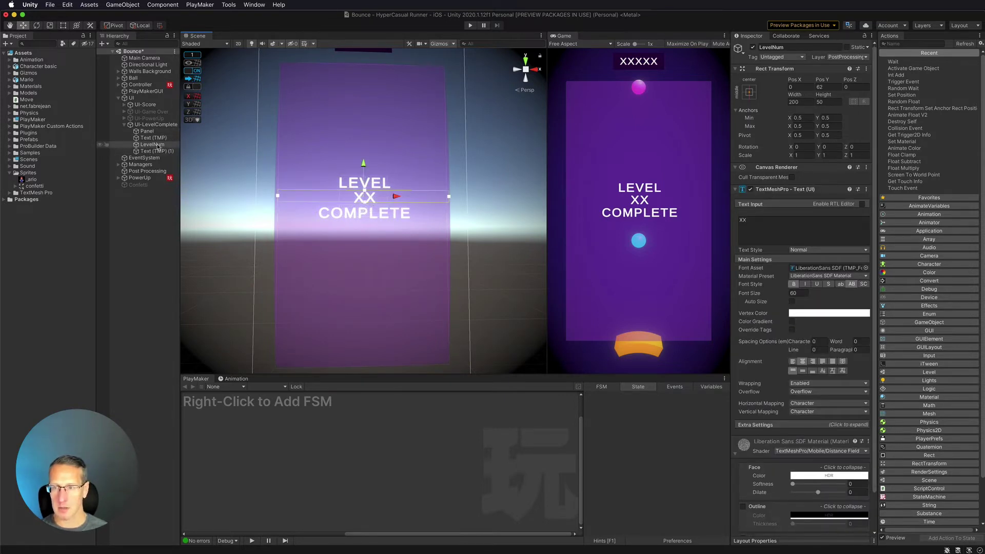
{"action": "left_click", "coordinate": [383, 184]}
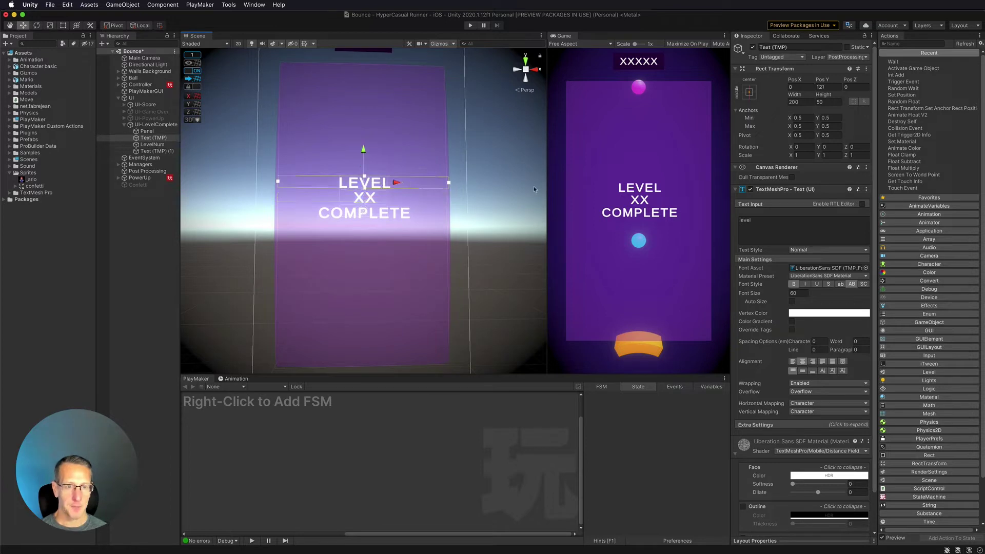
{"action": "left_click", "coordinate": [361, 199]}
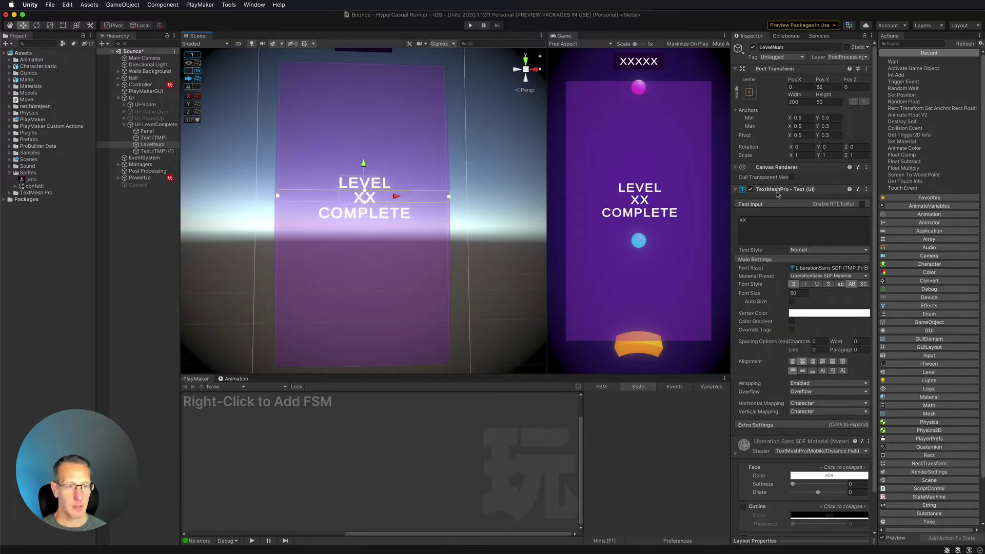
{"action": "left_click", "coordinate": [802, 293]}
{"action": "type", "text": "90"}
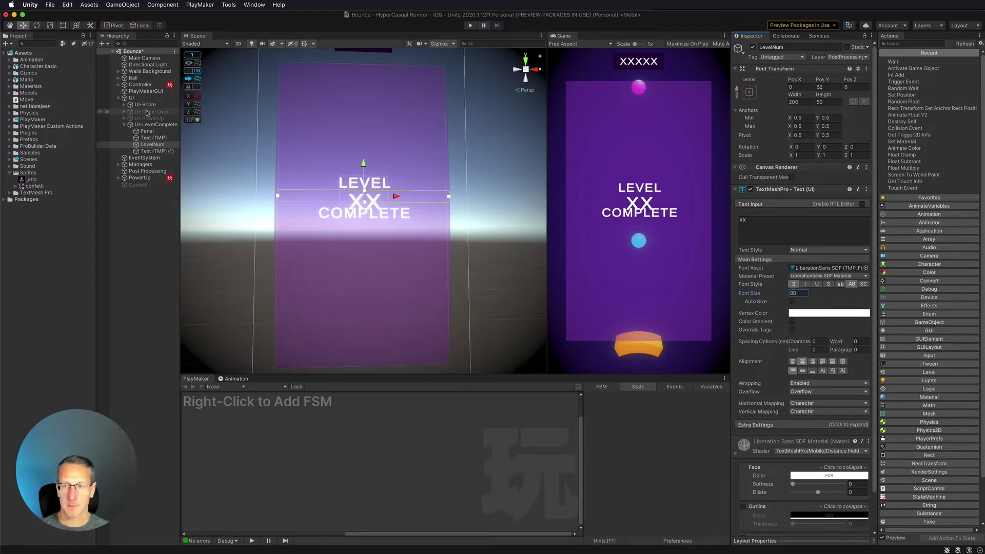
{"action": "left_click", "coordinate": [339, 211]}
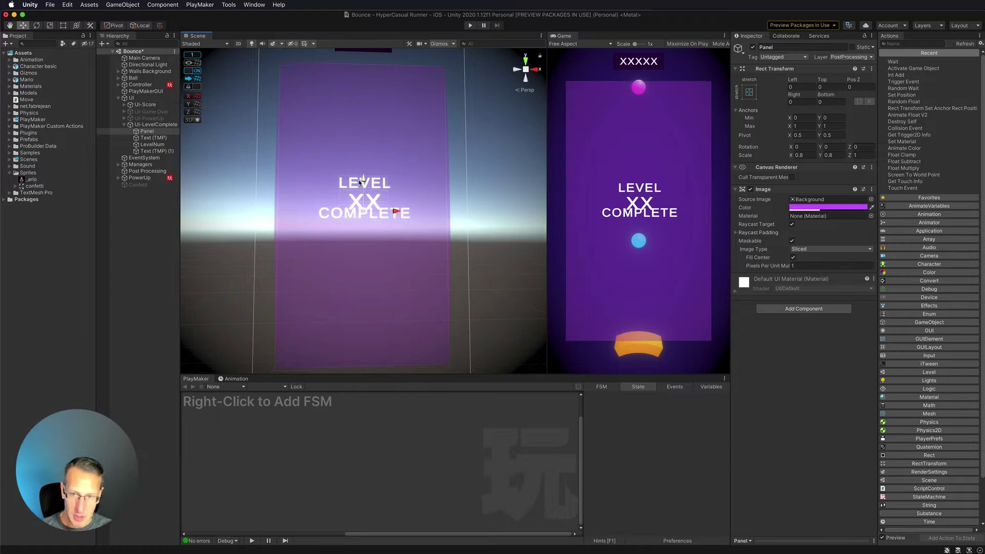
- Drag the COMPLETE label (Text (TMP) (1)) down to Pos Y -32
{"action": "left_click", "coordinate": [322, 213]}
{"action": "left_click", "coordinate": [321, 216]}
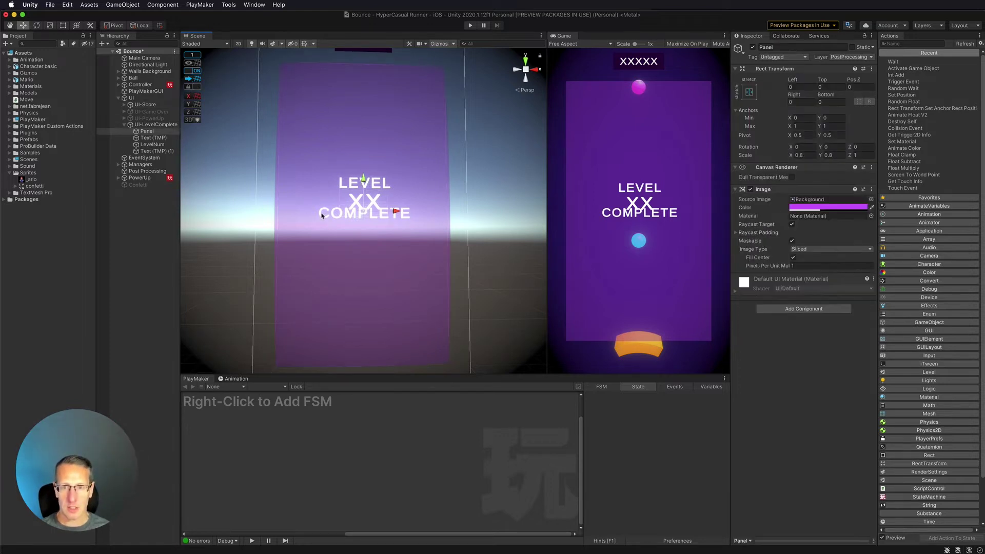
{"action": "left_click", "coordinate": [364, 181]}
{"action": "left_click_drag", "start_coordinate": [364, 180], "coordinate": [364, 187]}
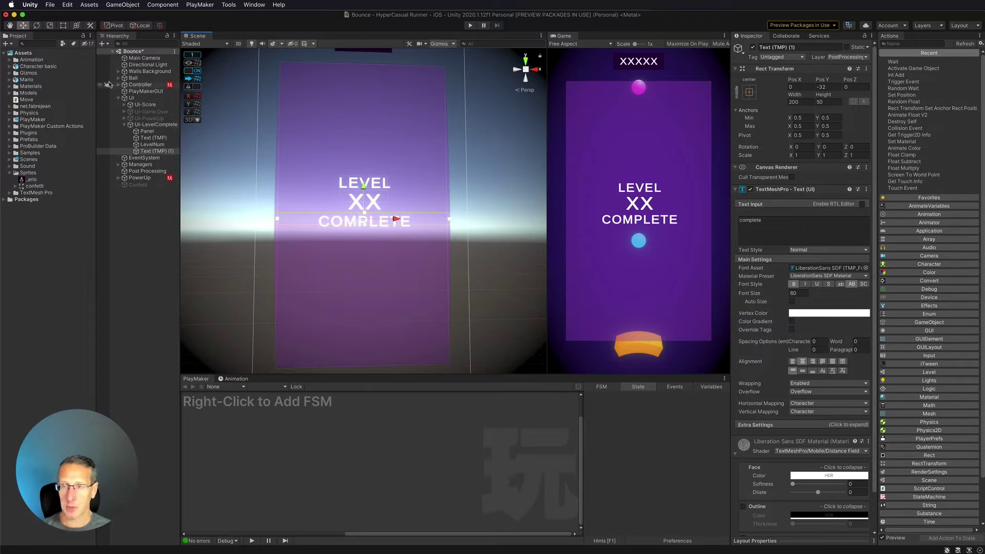
- Add a UI Button under UI-LevelComplete and move it near the panel's bottom
{"action": "right_click", "coordinate": [157, 126]}
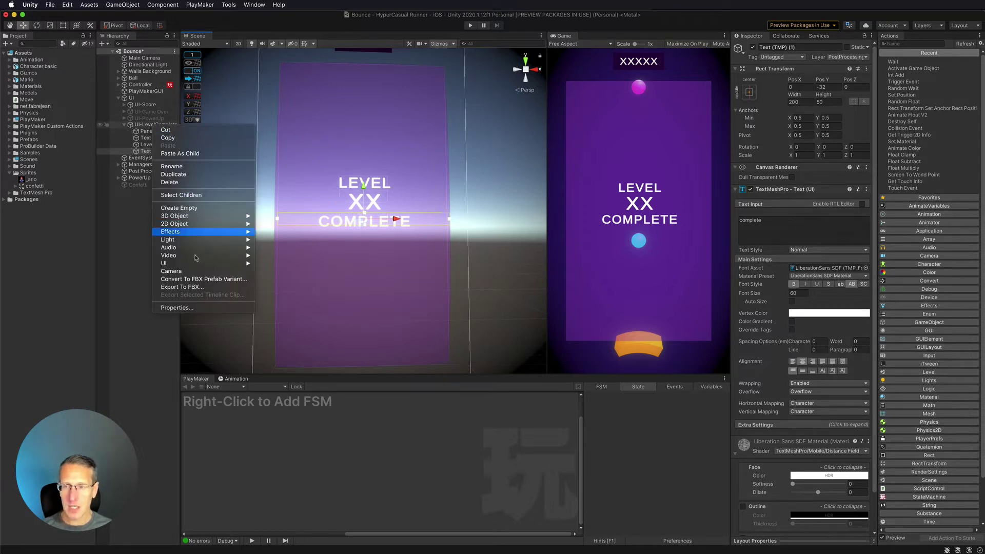
{"action": "mouse_move", "coordinate": [181, 265]}
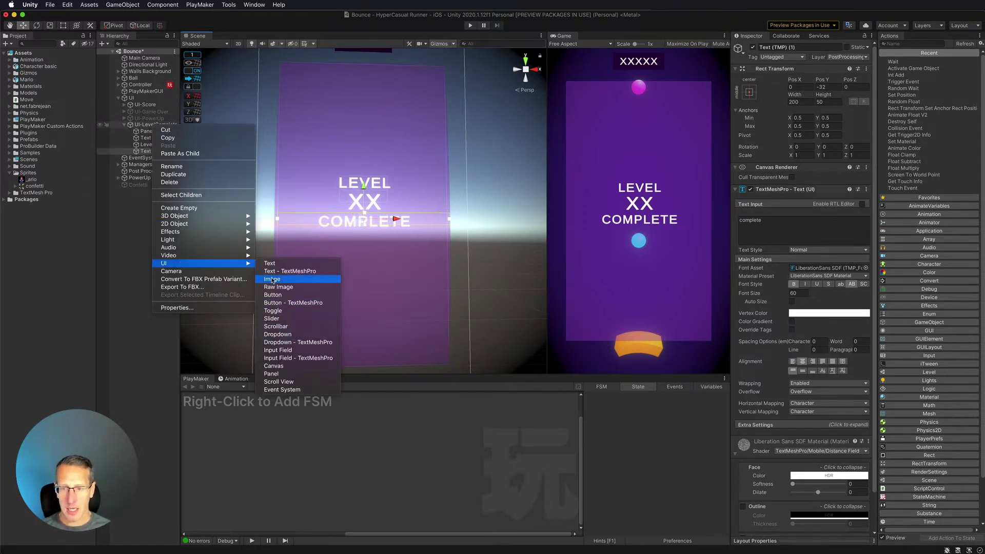
{"action": "left_click", "coordinate": [285, 303]}
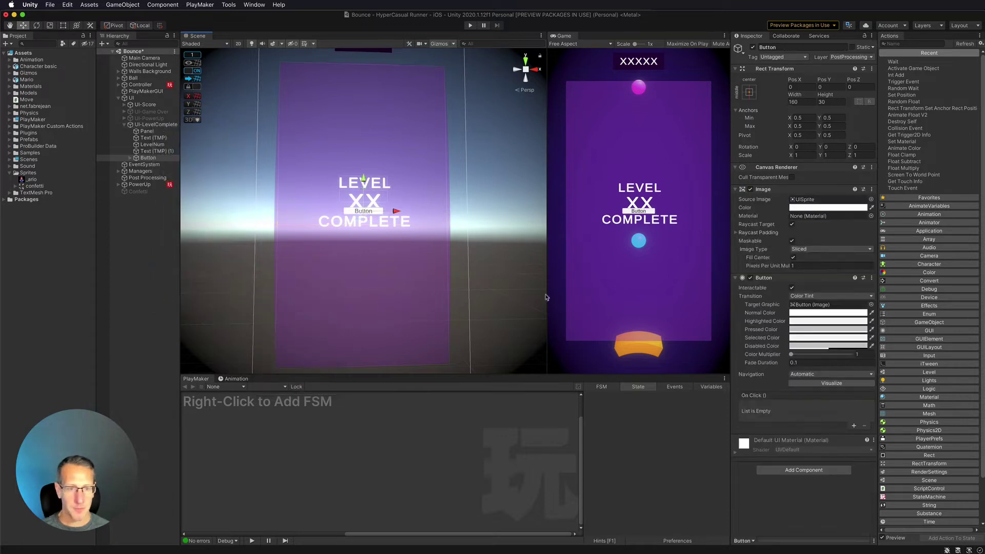
{"action": "left_click_drag", "start_coordinate": [374, 178], "coordinate": [374, 295]}
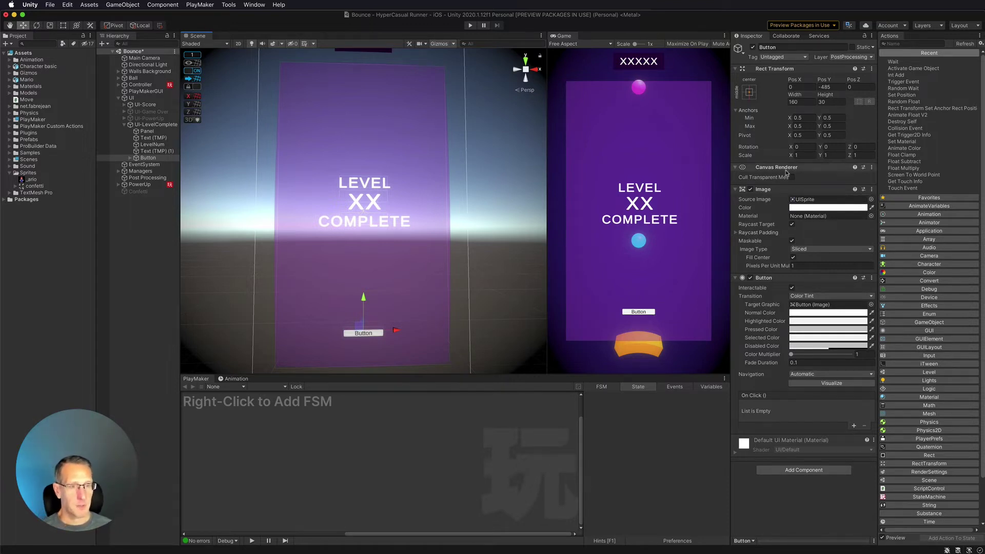
- Size the button to width 350 and height 90
{"action": "left_click", "coordinate": [804, 102]}
{"action": "type", "text": "350"}
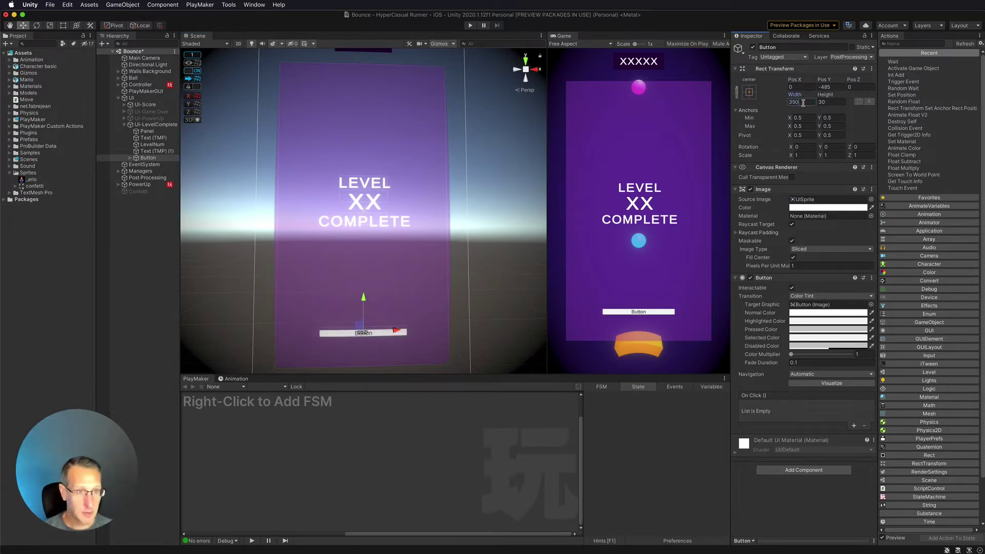
{"action": "key", "text": "Tab"}
{"action": "type", "text": "90"}
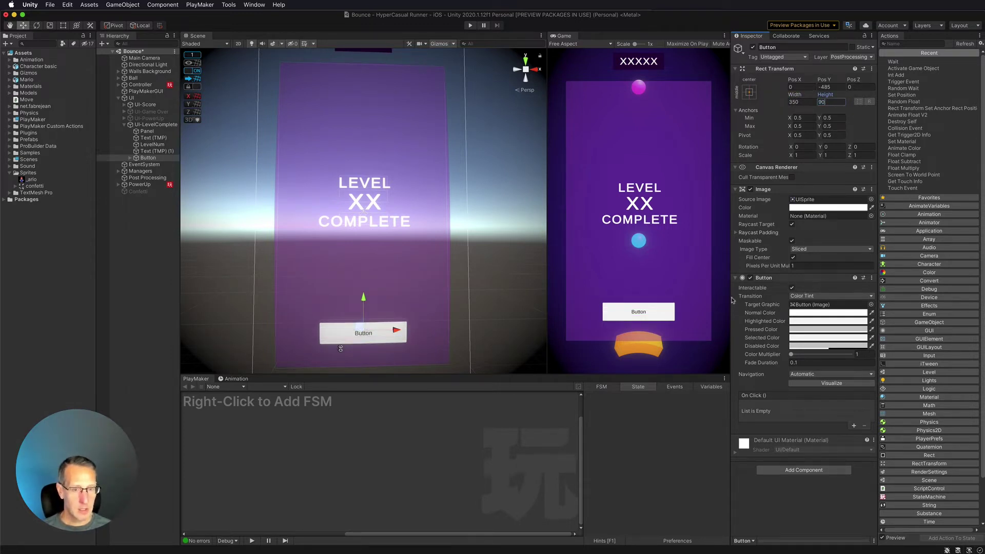
- Change the button's colour to orange in the colour picker
{"action": "left_click", "coordinate": [810, 208]}
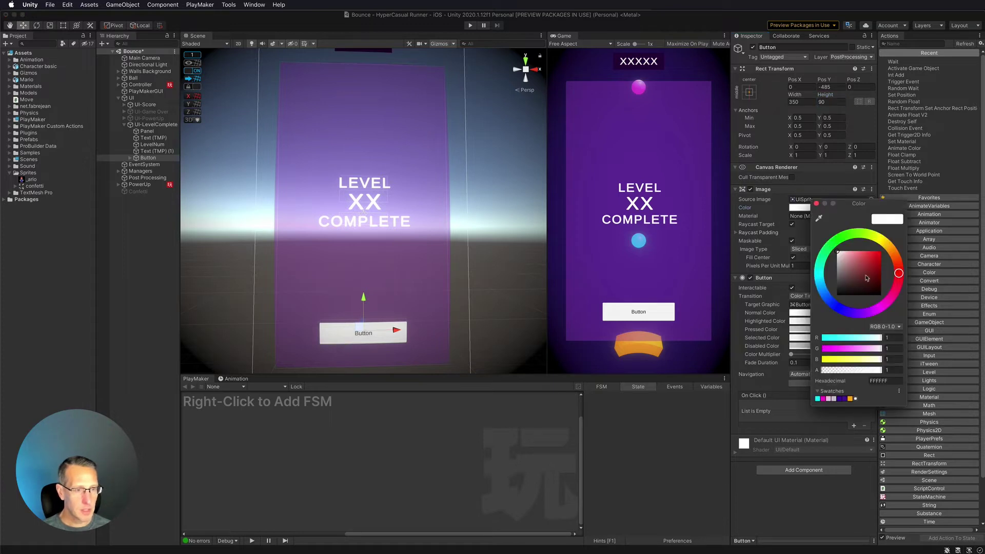
{"action": "left_click", "coordinate": [879, 307]}
{"action": "left_click_drag", "start_coordinate": [864, 254], "coordinate": [881, 251]}
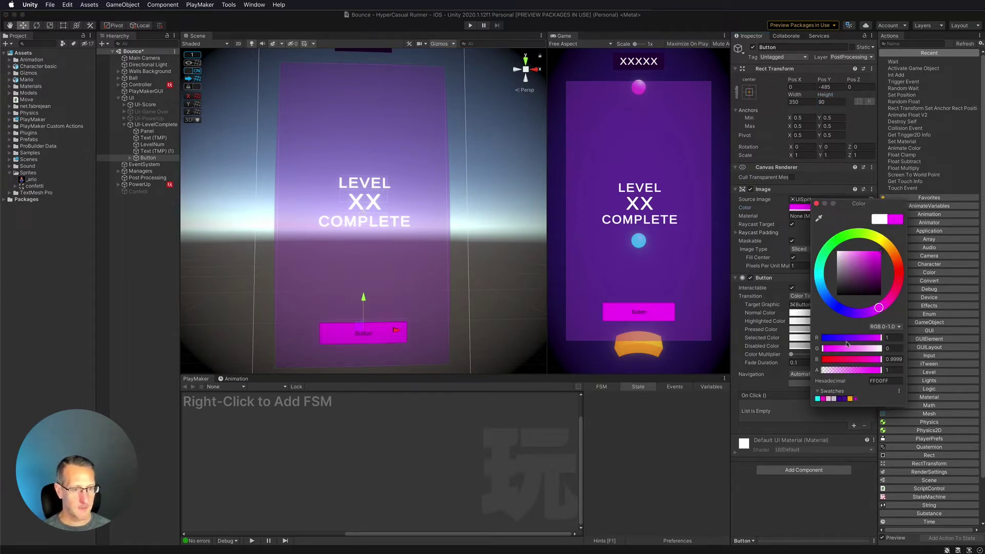
{"action": "left_click", "coordinate": [824, 349]}
{"action": "left_click_drag", "start_coordinate": [824, 350], "coordinate": [827, 349]}
{"action": "left_click_drag", "start_coordinate": [886, 242], "coordinate": [891, 248]}
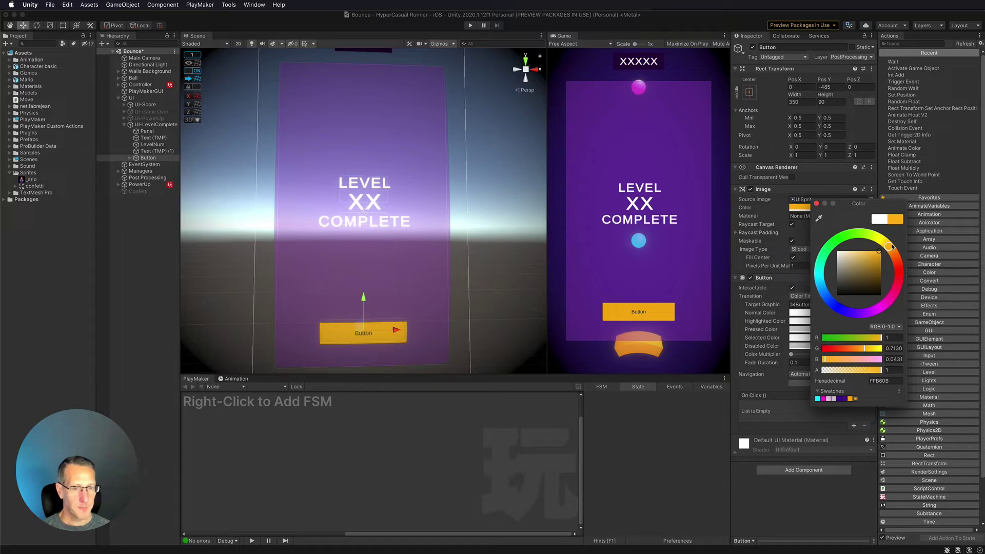
{"action": "left_click", "coordinate": [817, 204]}
- Change the button label's text to CONTINUE
{"action": "left_click", "coordinate": [131, 157]}
{"action": "left_click", "coordinate": [157, 164]}
{"action": "left_click", "coordinate": [774, 223]}
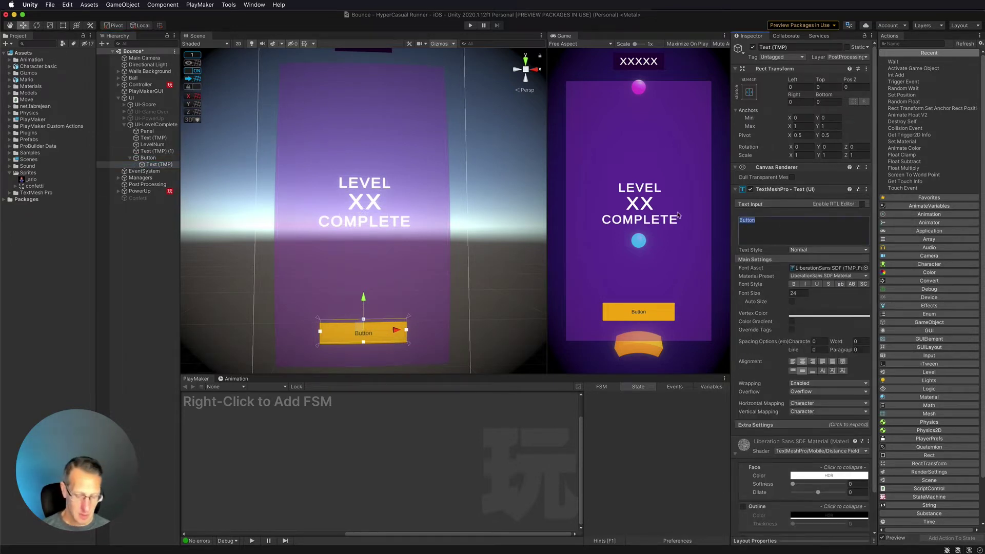
{"action": "type", "text": "CONTINUE"}
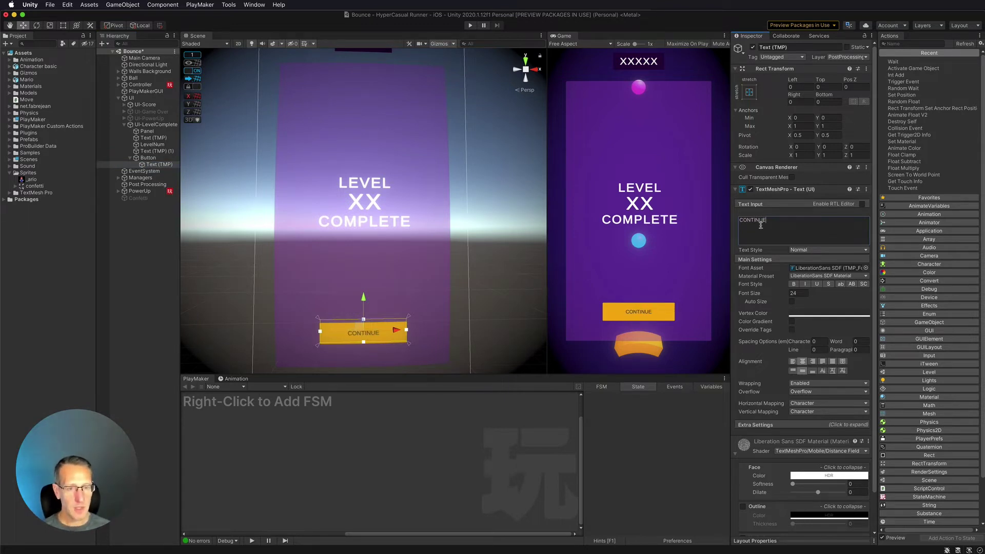
- Give the label font size 40 and white vertex colour, nudging it slightly upward
{"action": "left_click", "coordinate": [794, 294]}
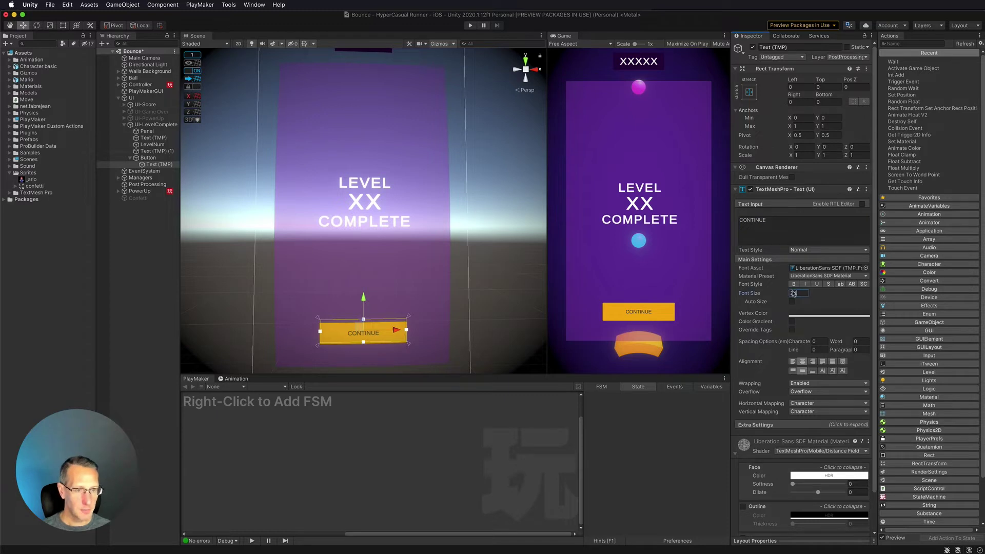
{"action": "type", "text": "36"}
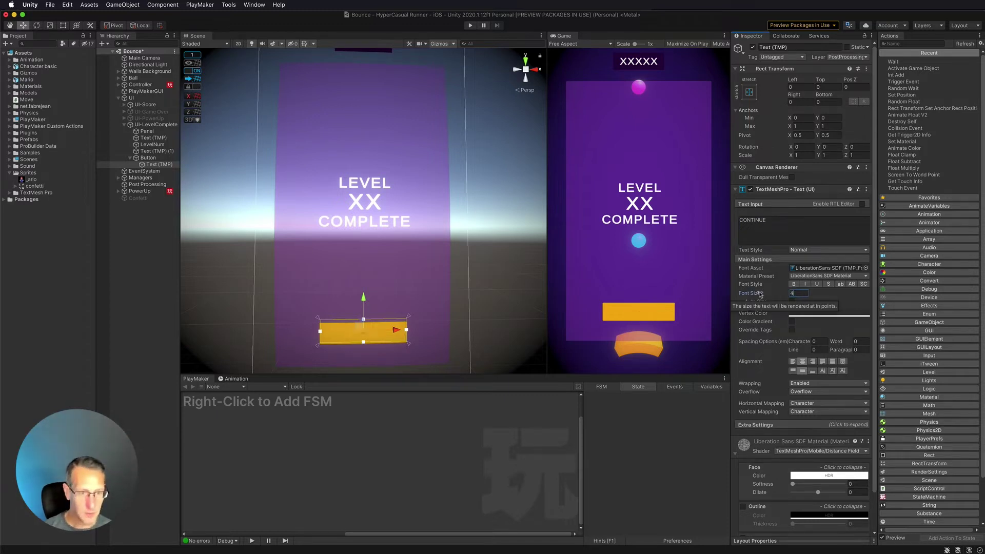
{"action": "type", "text": "40"}
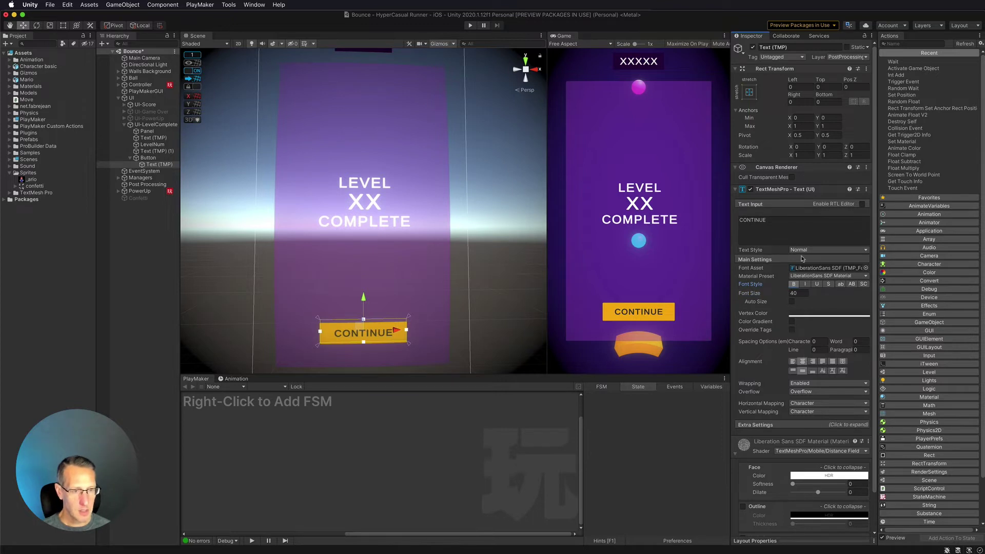
{"action": "left_click", "coordinate": [807, 315]}
{"action": "left_click_drag", "start_coordinate": [839, 367], "coordinate": [828, 356]}
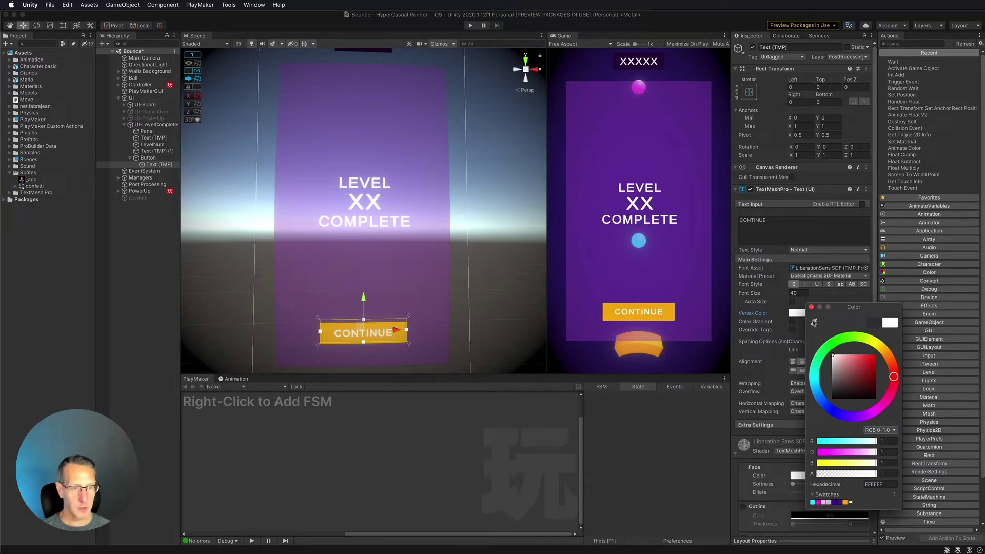
{"action": "left_click", "coordinate": [713, 298]}
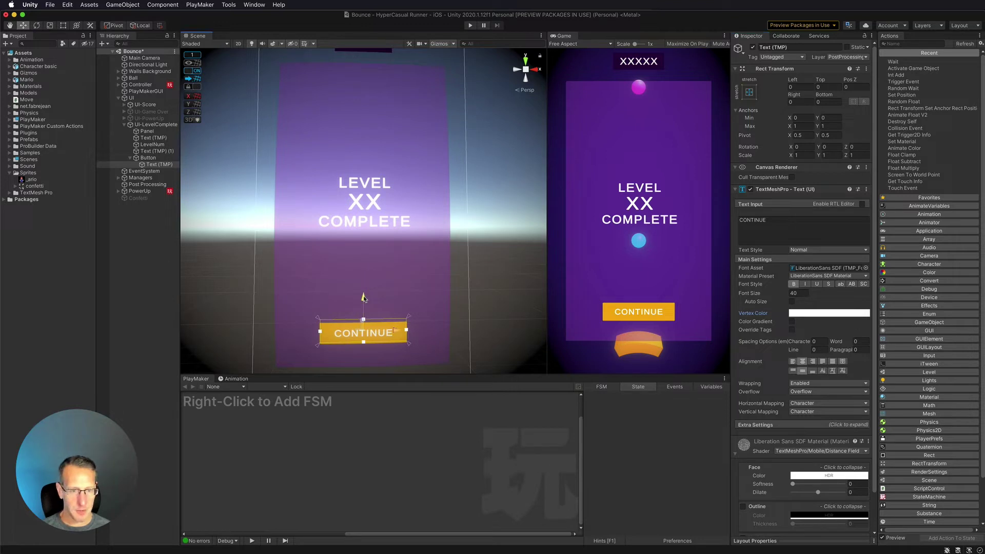
{"action": "left_click_drag", "start_coordinate": [363, 297], "coordinate": [363, 296]}
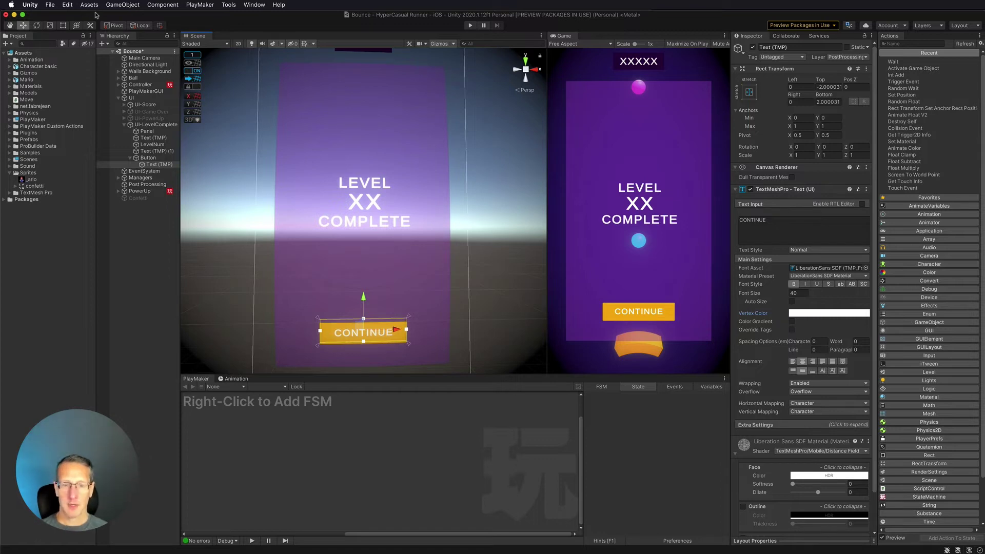
{"action": "left_click", "coordinate": [141, 158]}
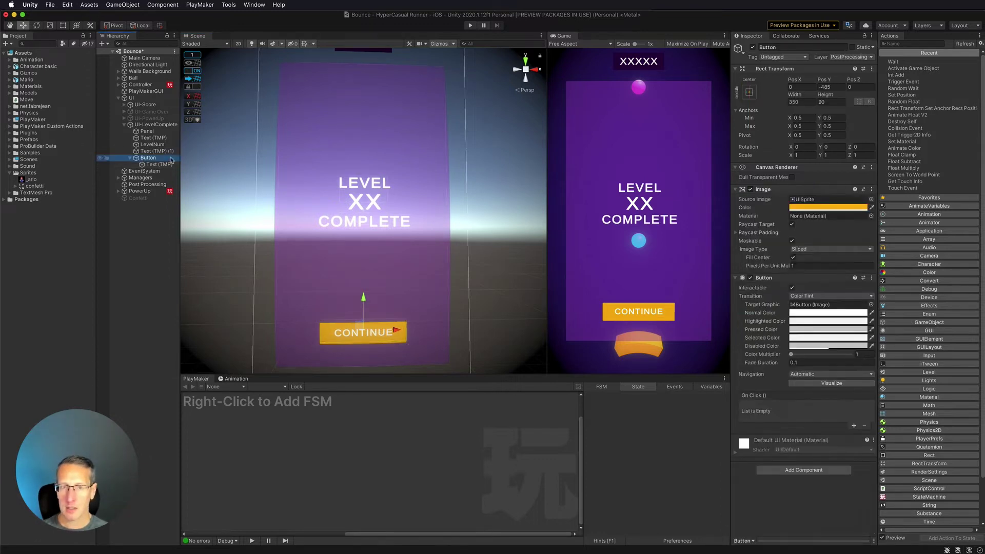
- Collapse the UI hierarchy and select Score Manager under Managers
{"action": "left_click", "coordinate": [125, 125]}
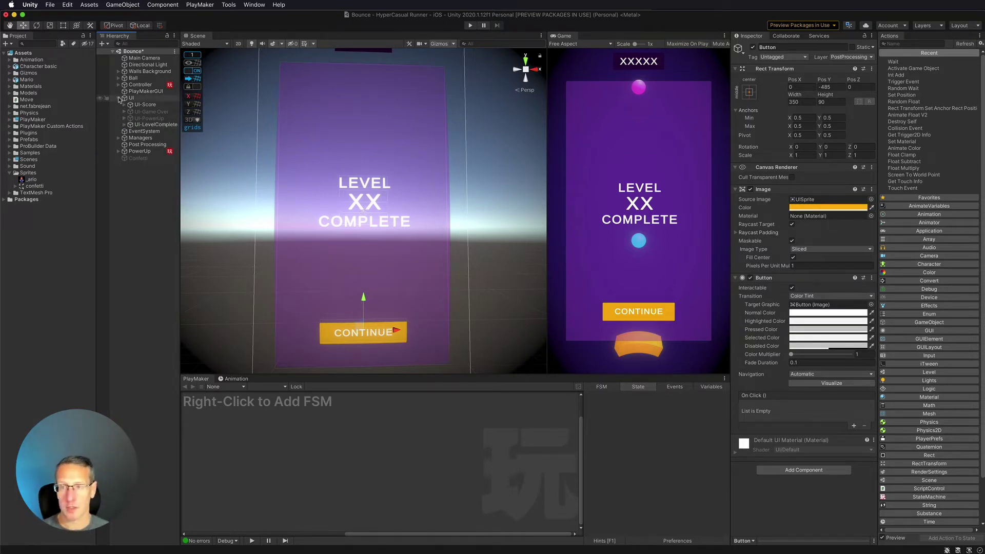
{"action": "left_click", "coordinate": [119, 98]}
{"action": "left_click", "coordinate": [223, 170]}
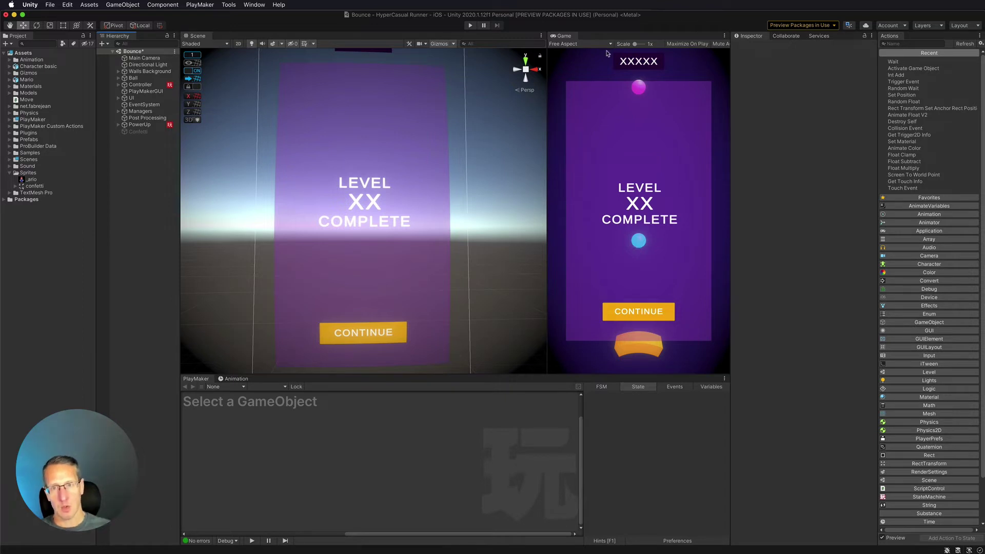
{"action": "left_click", "coordinate": [118, 111]}
{"action": "left_click", "coordinate": [145, 119]}
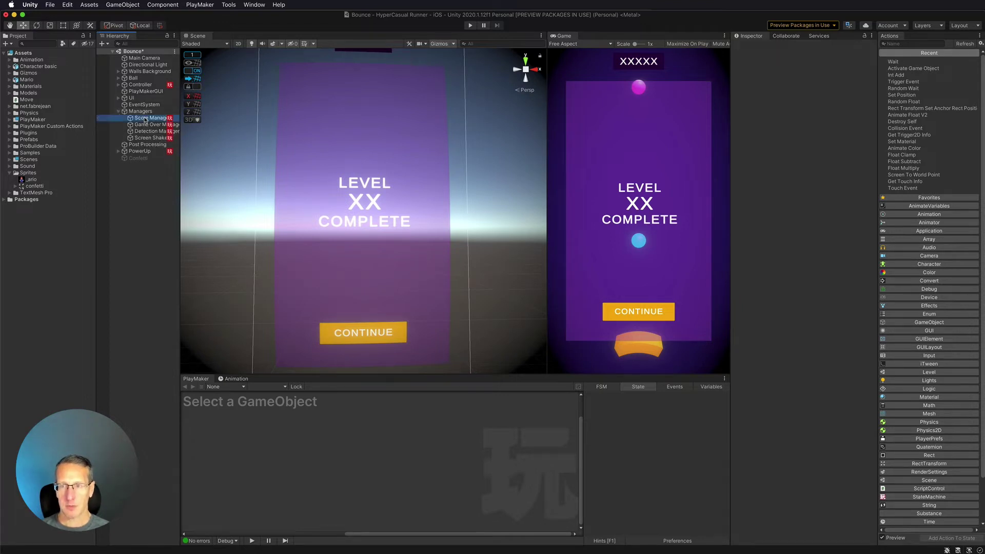
{"action": "left_click_drag", "start_coordinate": [233, 445], "coordinate": [336, 450]}
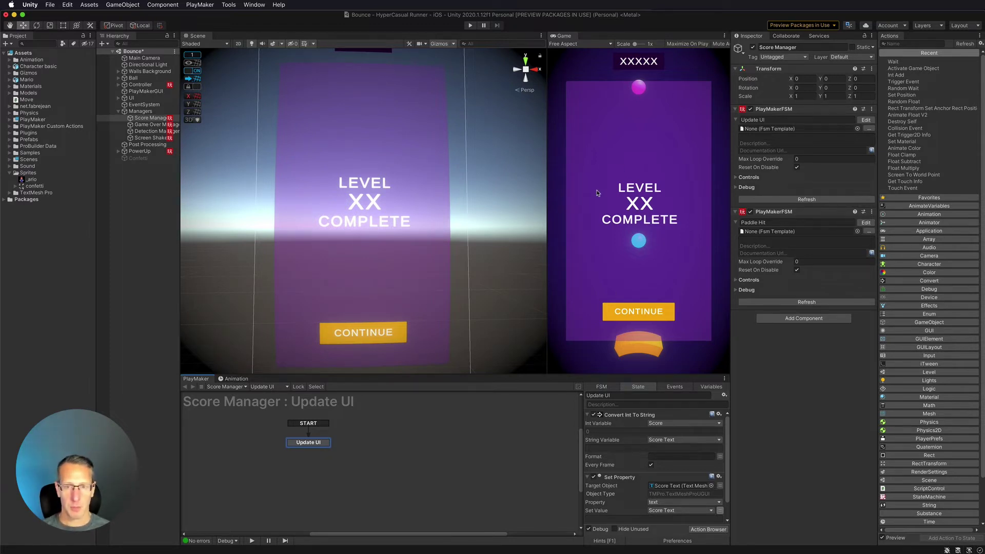
- Switch to the Paddle Hit FSM and select its Add to Score state
{"action": "left_click", "coordinate": [147, 132]}
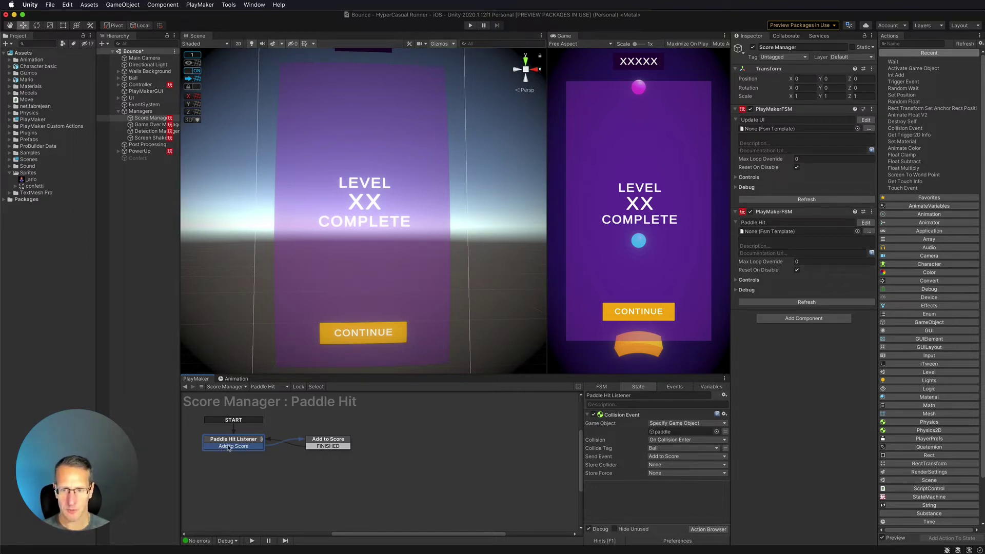
{"action": "left_click", "coordinate": [336, 446]}
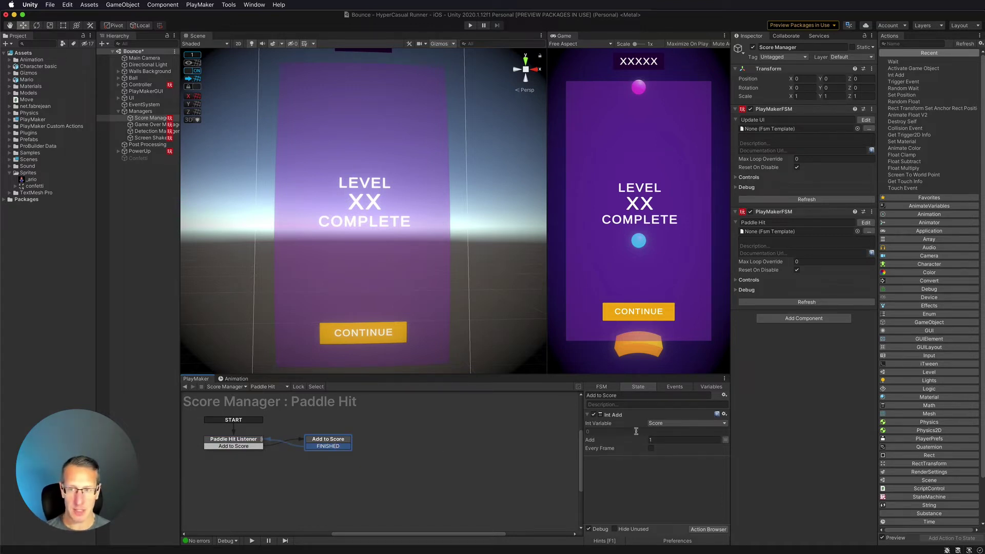
{"action": "left_click", "coordinate": [200, 4]}
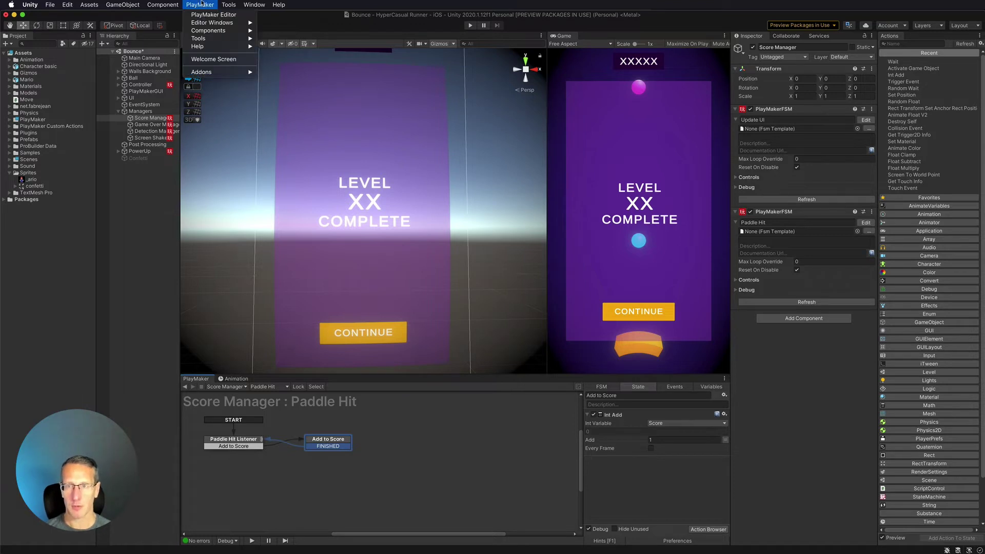
- Open PlayMaker's Global Variables window and dock it in the bottom panel
{"action": "mouse_move", "coordinate": [226, 22]}
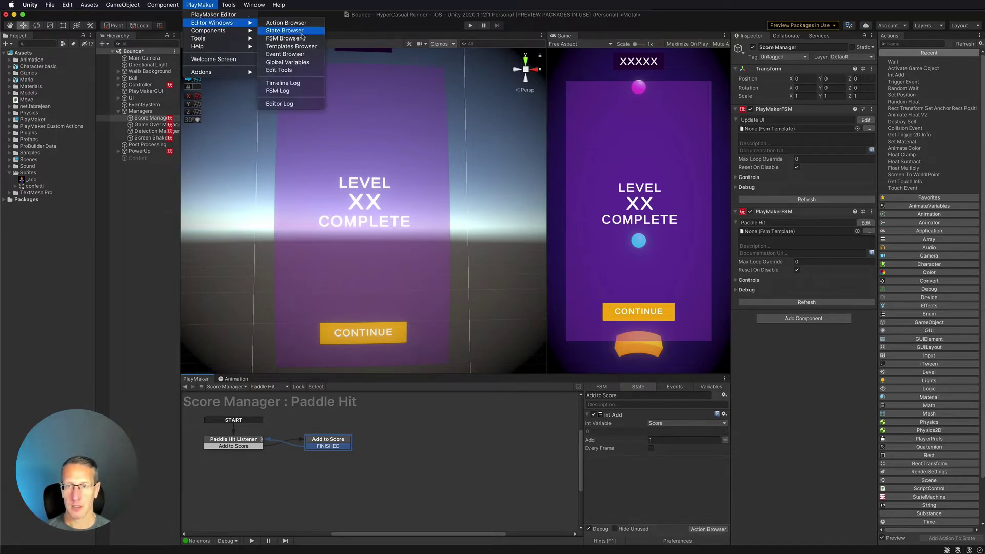
{"action": "left_click", "coordinate": [288, 63]}
{"action": "left_click_drag", "start_coordinate": [273, 227], "coordinate": [205, 416]}
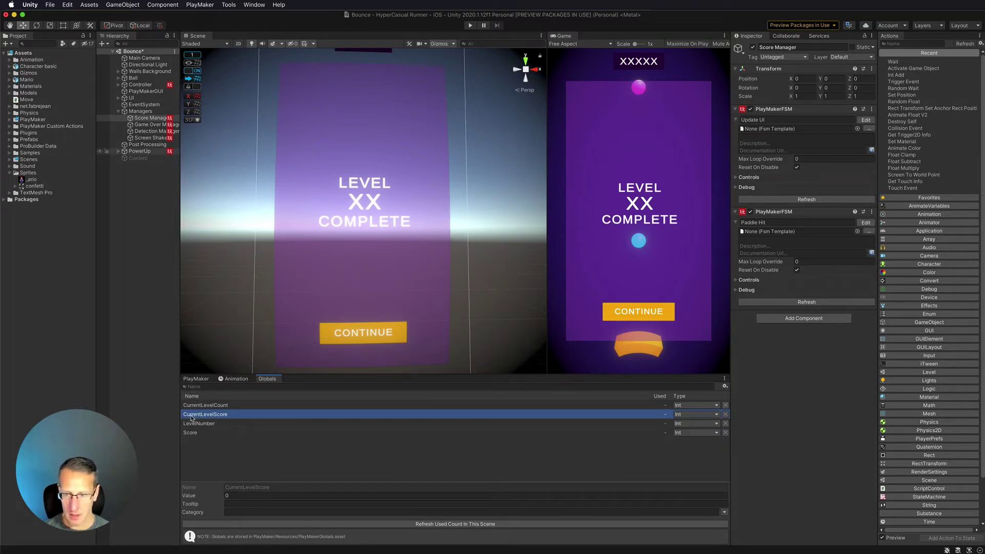
- Inspect the globals (CurrentLevelCount 5, CurrentLevelScore 0, LevelNumber), then return to the FSM graph
{"action": "left_click", "coordinate": [236, 406]}
{"action": "left_click", "coordinate": [209, 424]}
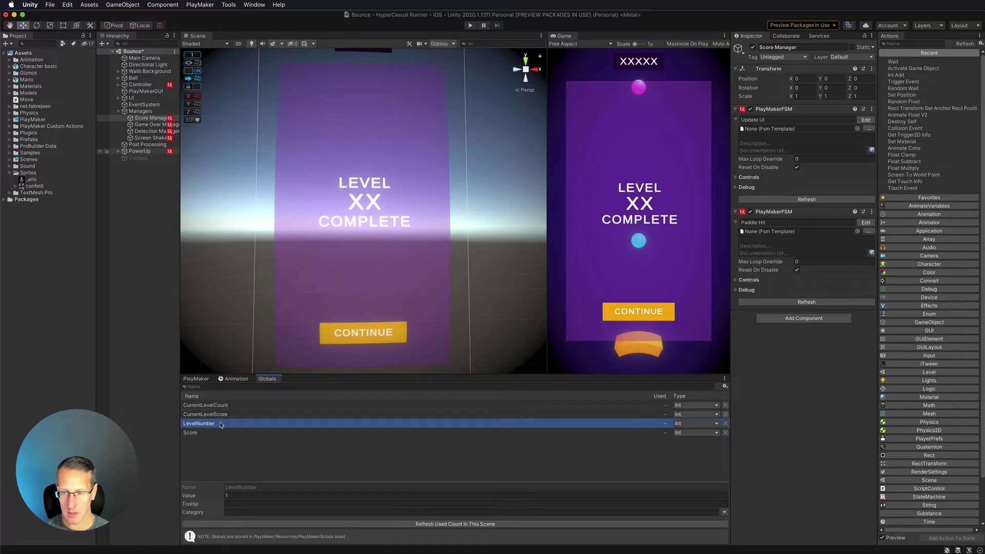
{"action": "left_click", "coordinate": [231, 414]}
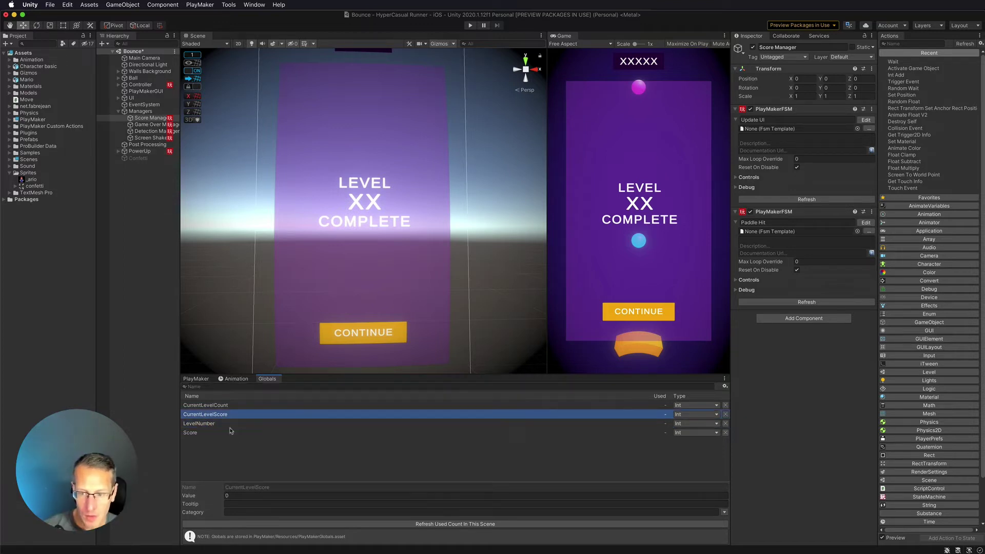
{"action": "left_click", "coordinate": [219, 424]}
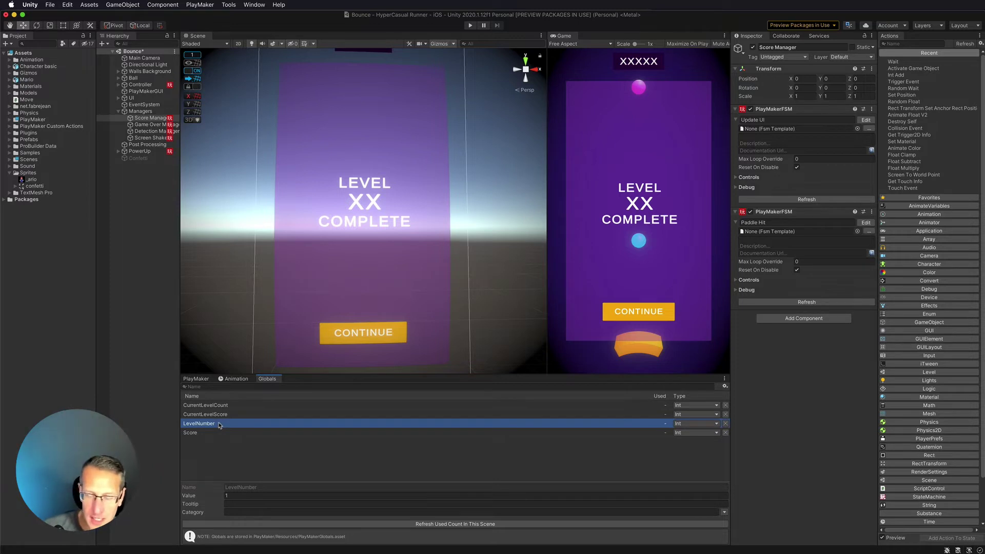
{"action": "left_click", "coordinate": [215, 406]}
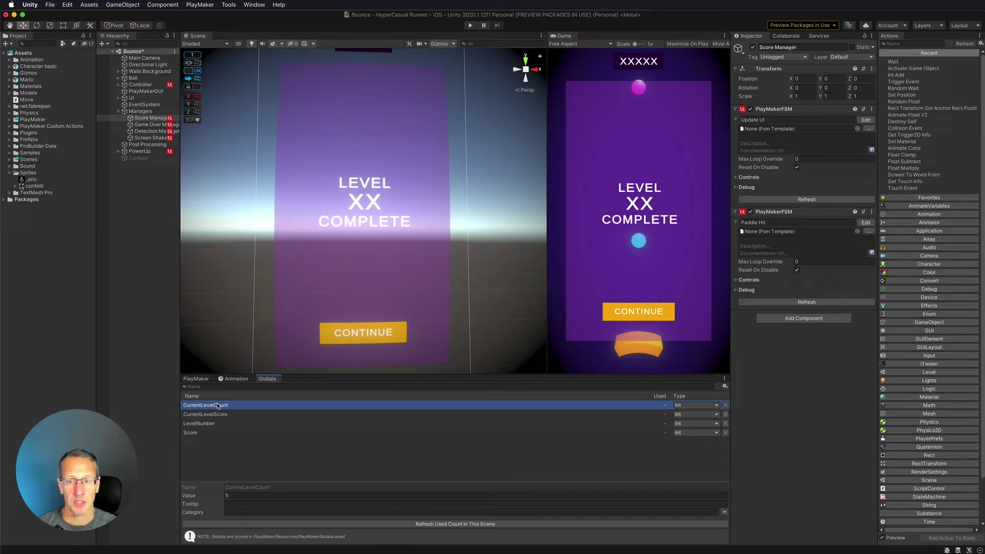
{"action": "left_click", "coordinate": [217, 415]}
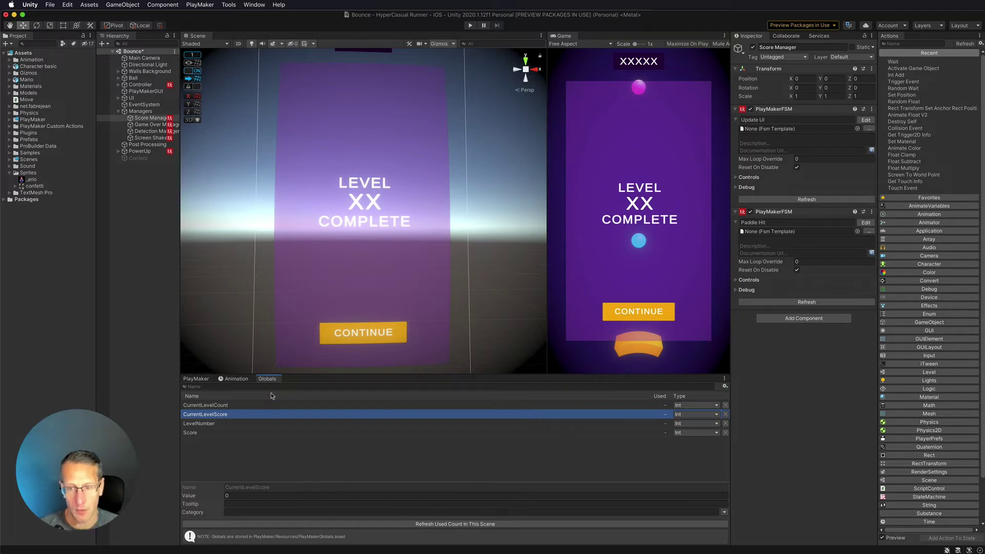
{"action": "left_click", "coordinate": [206, 381]}
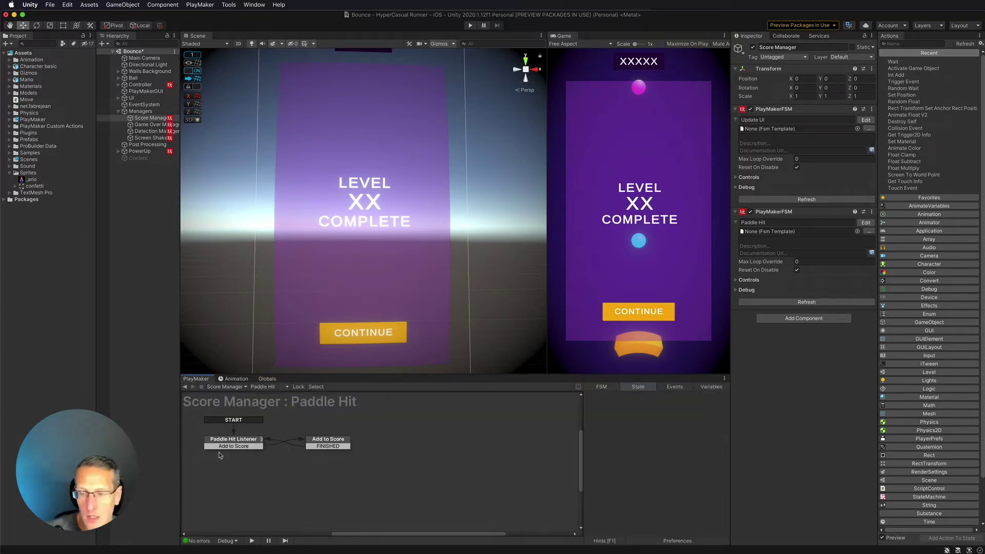
- Duplicate the Int Add action in the Add to Score state
{"action": "left_click", "coordinate": [336, 444]}
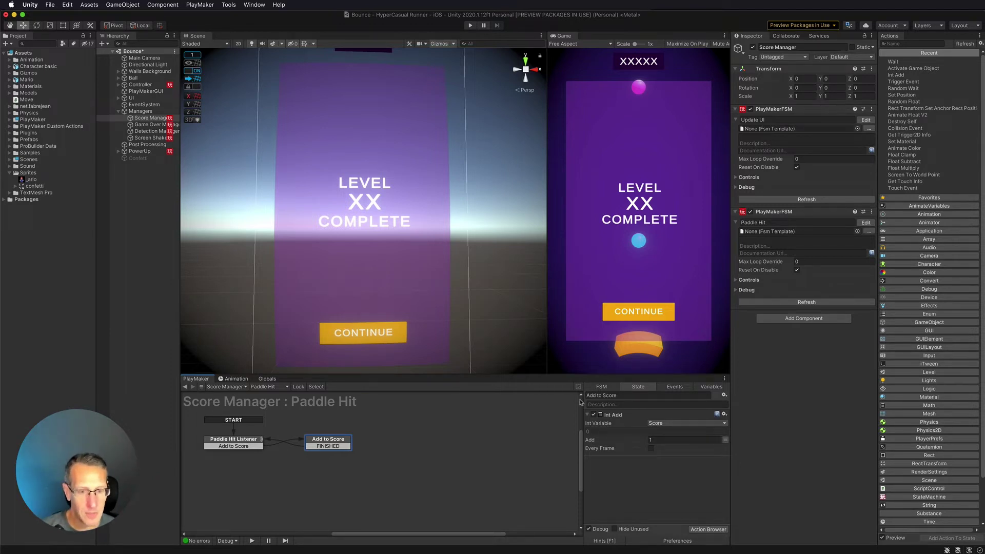
{"action": "left_click", "coordinate": [621, 417]}
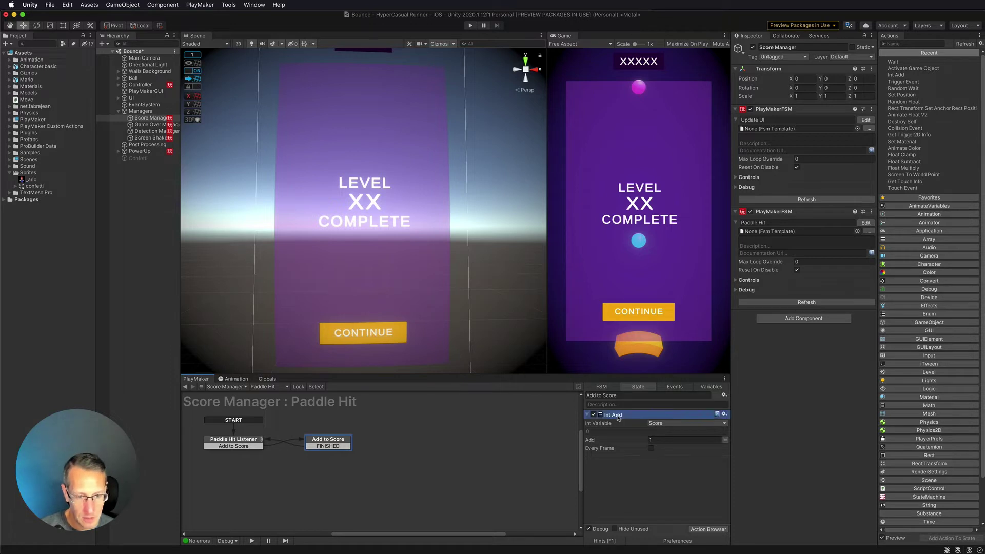
{"action": "key", "text": "super+c"}
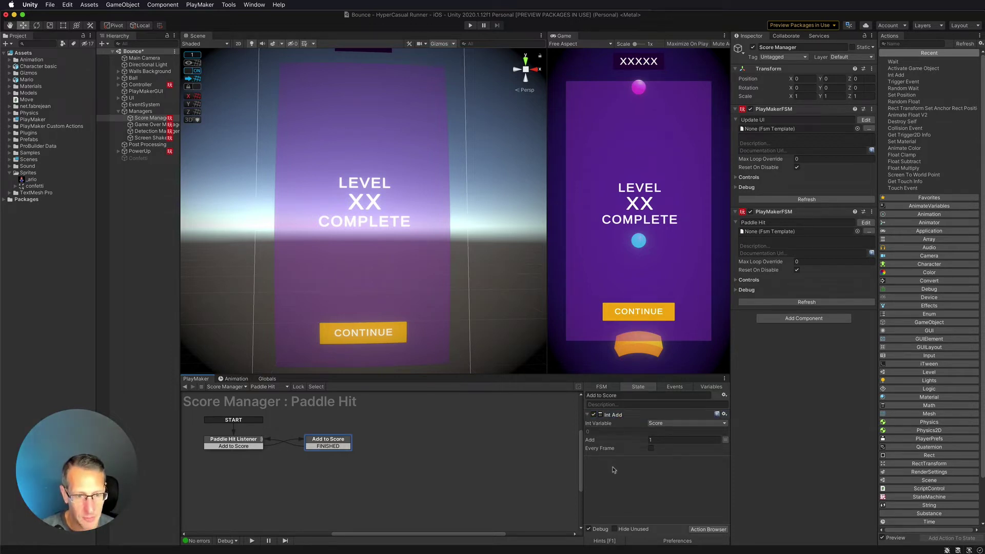
{"action": "key", "text": "super+v"}
{"action": "left_click", "coordinate": [674, 472]}
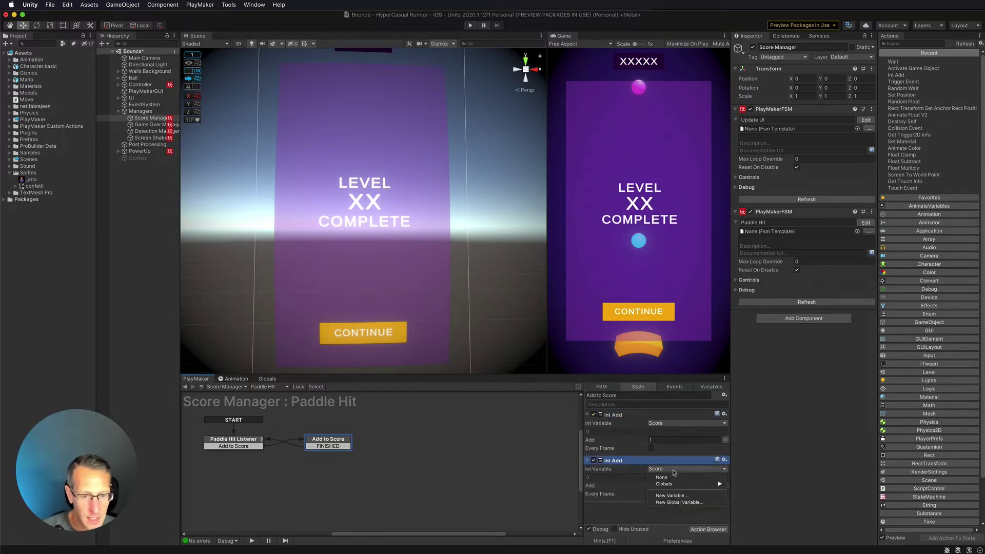
{"action": "mouse_move", "coordinate": [673, 486]}
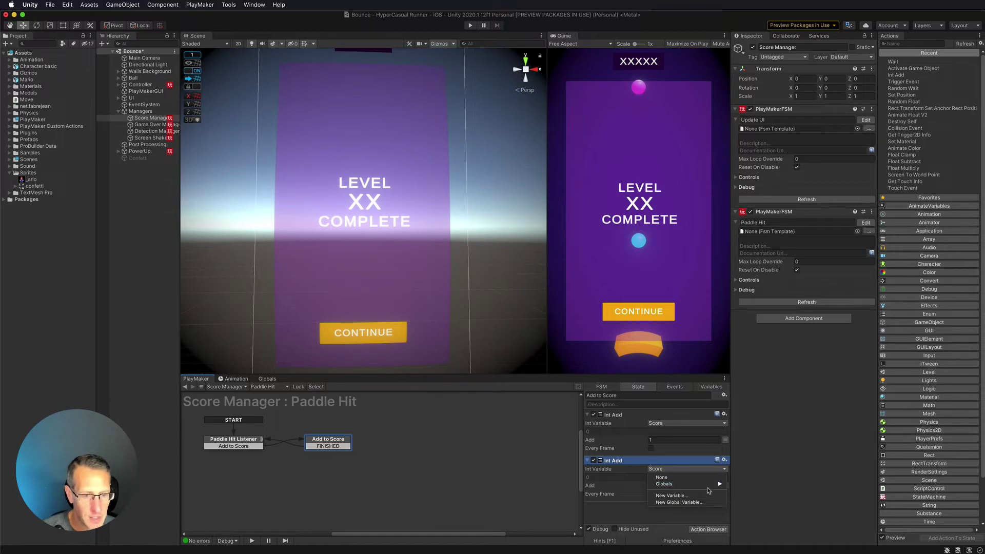
{"action": "key", "text": "Escape"}
- Make the second Int Add add 1 to CurrentLevelScore, and add a new FSM to Score Manager
{"action": "left_click", "coordinate": [267, 379]}
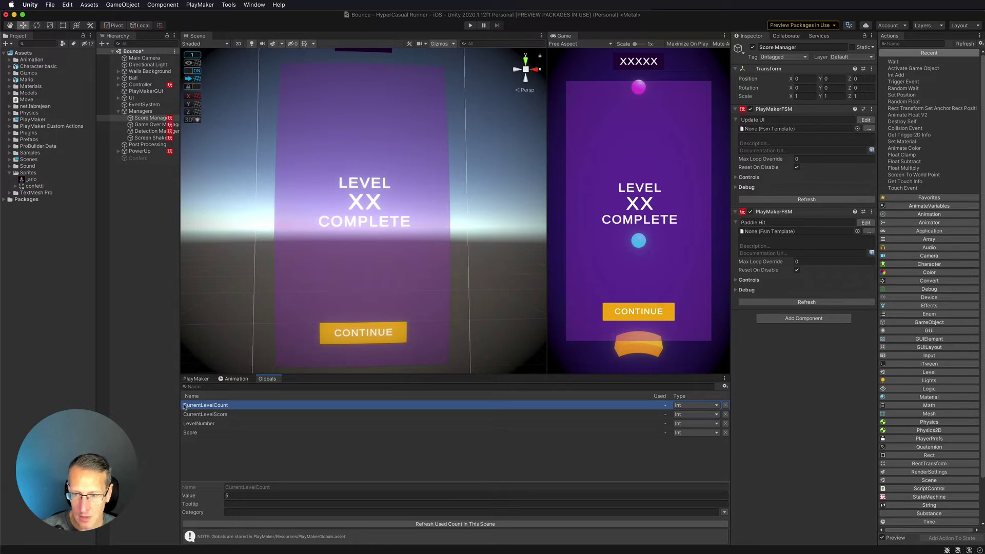
{"action": "left_click", "coordinate": [197, 379]}
{"action": "left_click", "coordinate": [671, 469]}
{"action": "mouse_move", "coordinate": [676, 485]}
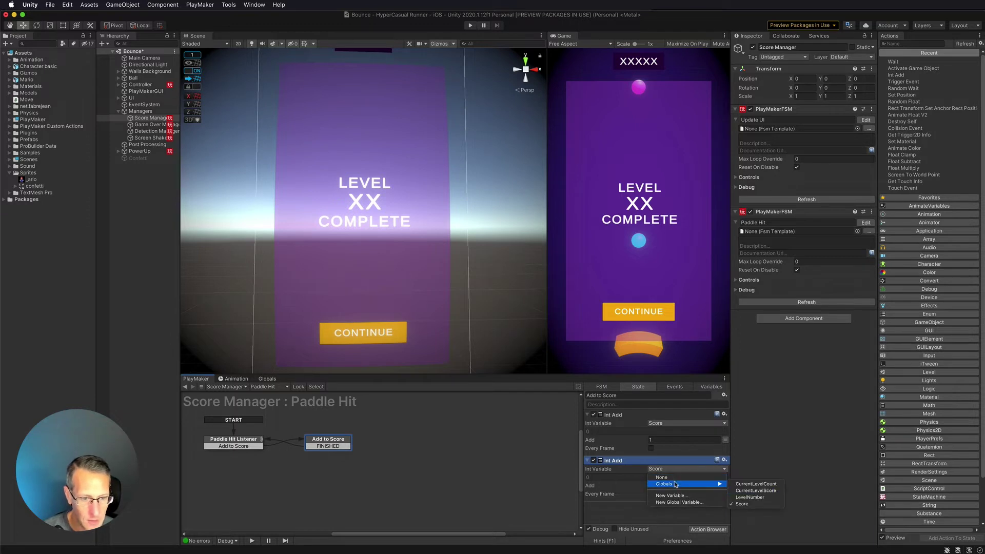
{"action": "left_click", "coordinate": [755, 491]}
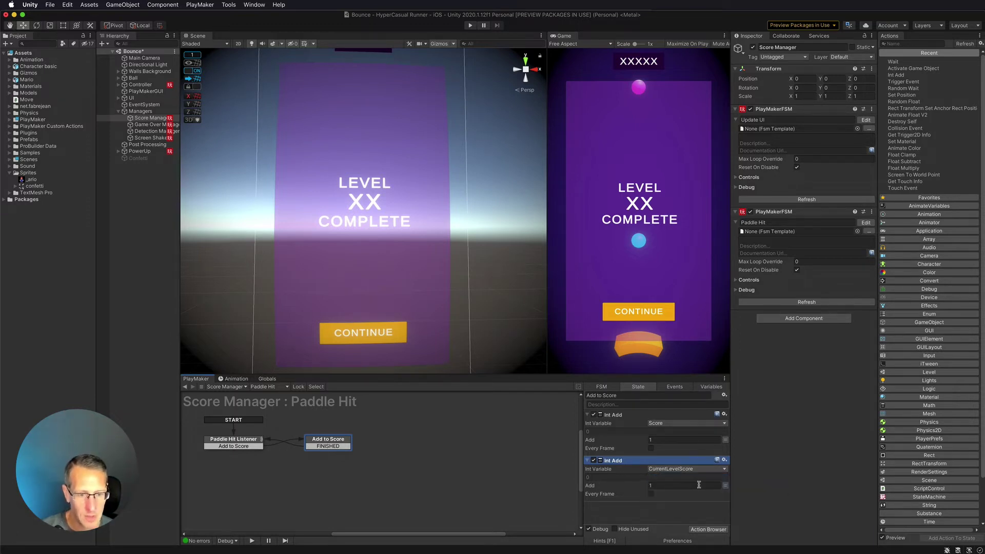
{"action": "left_click", "coordinate": [651, 484]}
{"action": "type", "text": "1"}
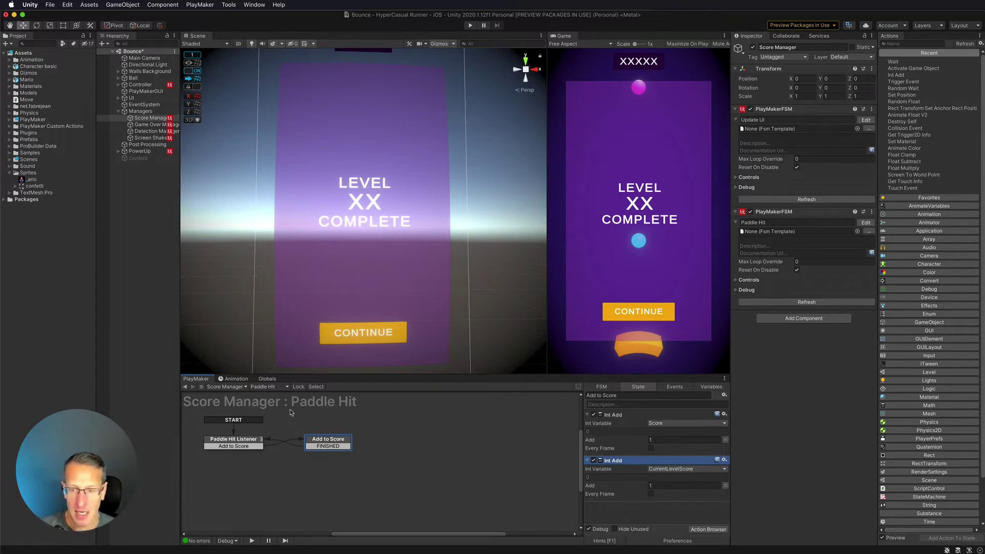
{"action": "left_click", "coordinate": [275, 388]}
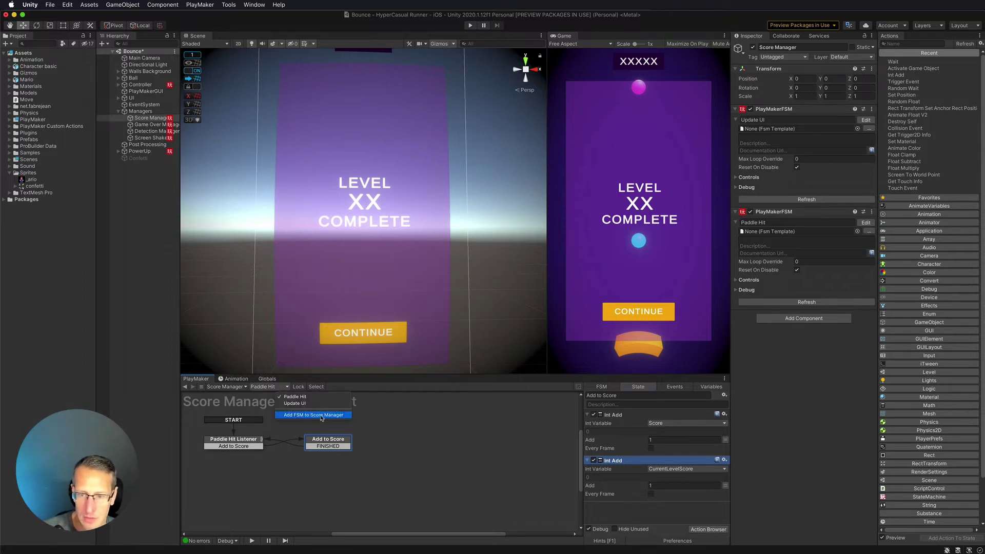
{"action": "left_click", "coordinate": [322, 417]}
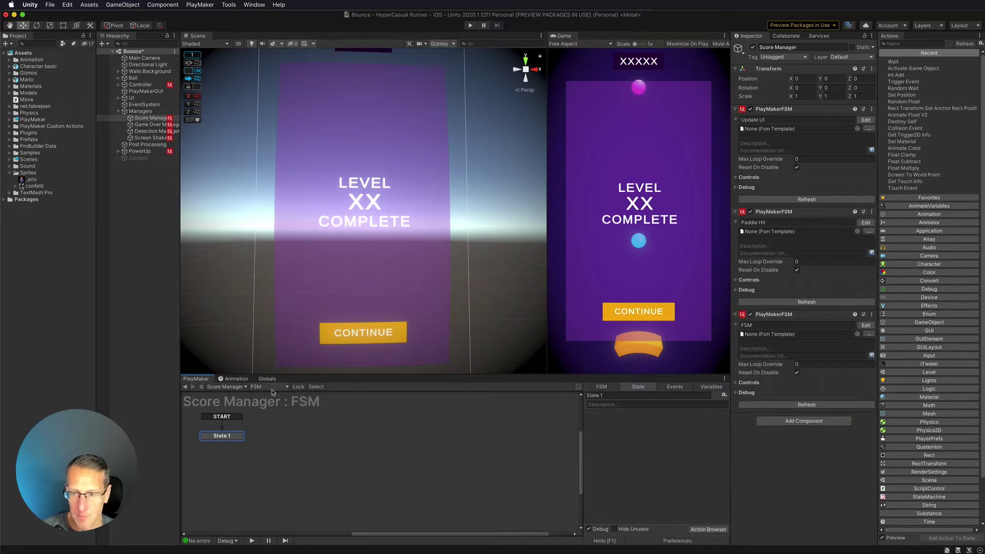
- Move State 1 to the centre of the new FSM's graph and select its name field
{"action": "left_click_drag", "start_coordinate": [216, 435], "coordinate": [347, 448]}
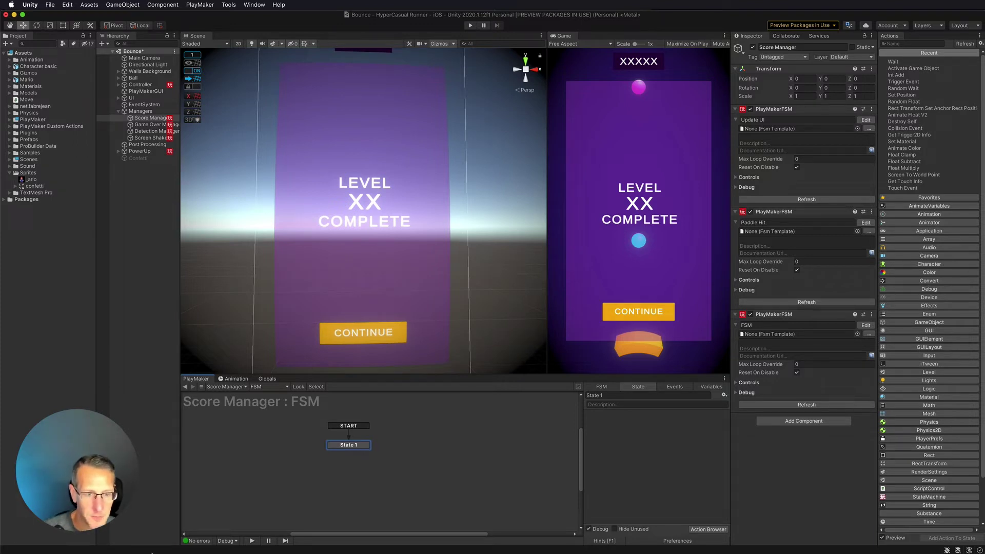
{"action": "left_click", "coordinate": [354, 447]}
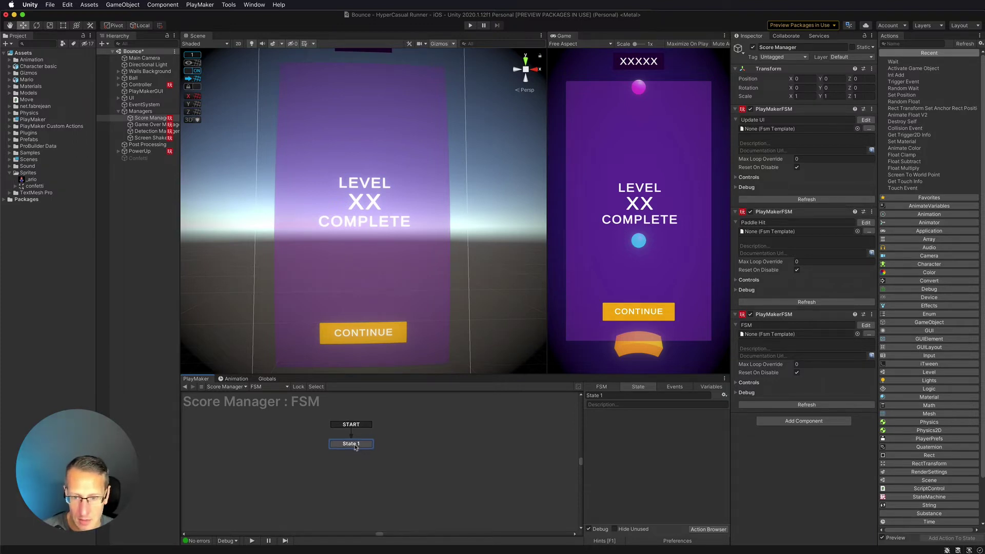
{"action": "left_click", "coordinate": [618, 395]}
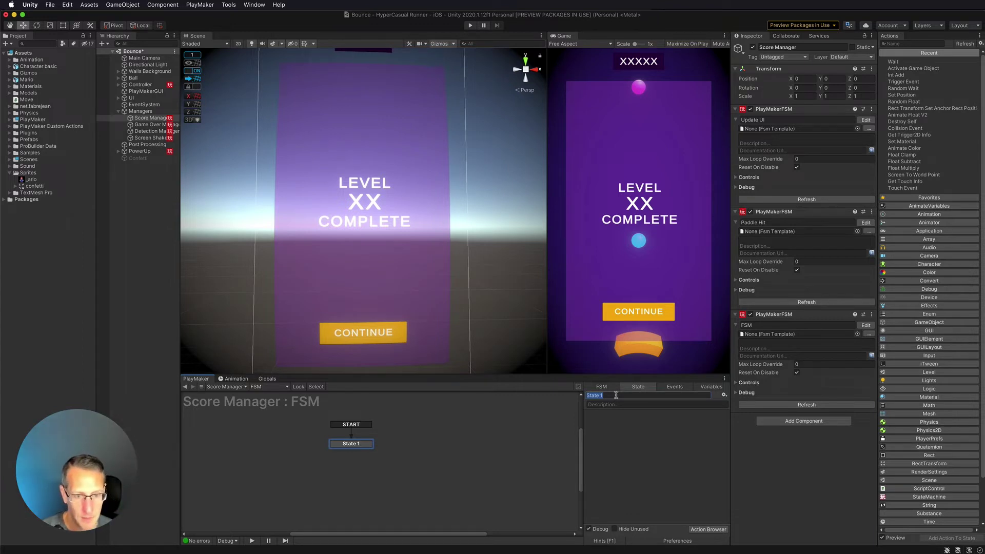
- Rename the new FSM's state to Check Level Score
{"action": "type", "text": "Ue"}
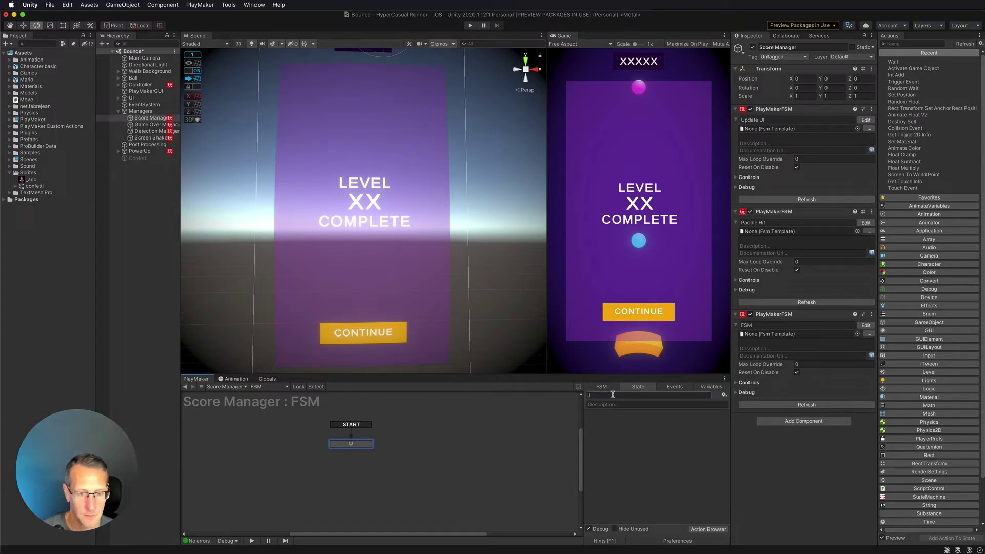
{"action": "left_click", "coordinate": [267, 379]}
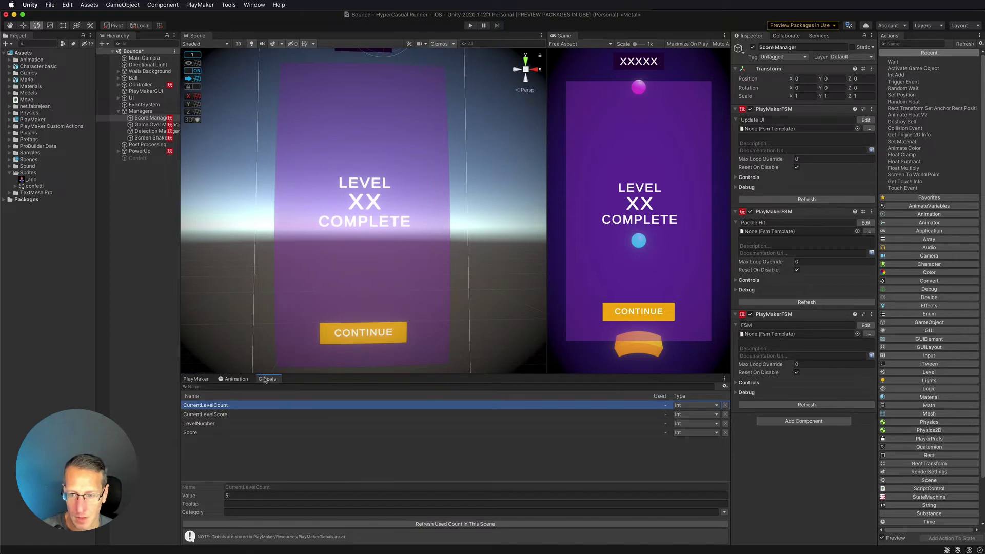
{"action": "left_click_drag", "start_coordinate": [264, 380], "coordinate": [480, 329]}
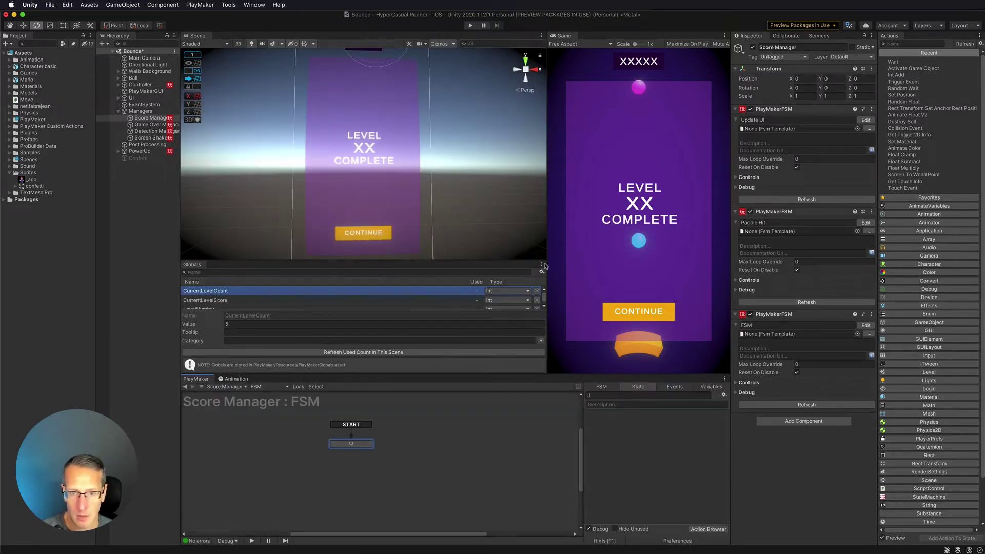
{"action": "left_click", "coordinate": [541, 264]}
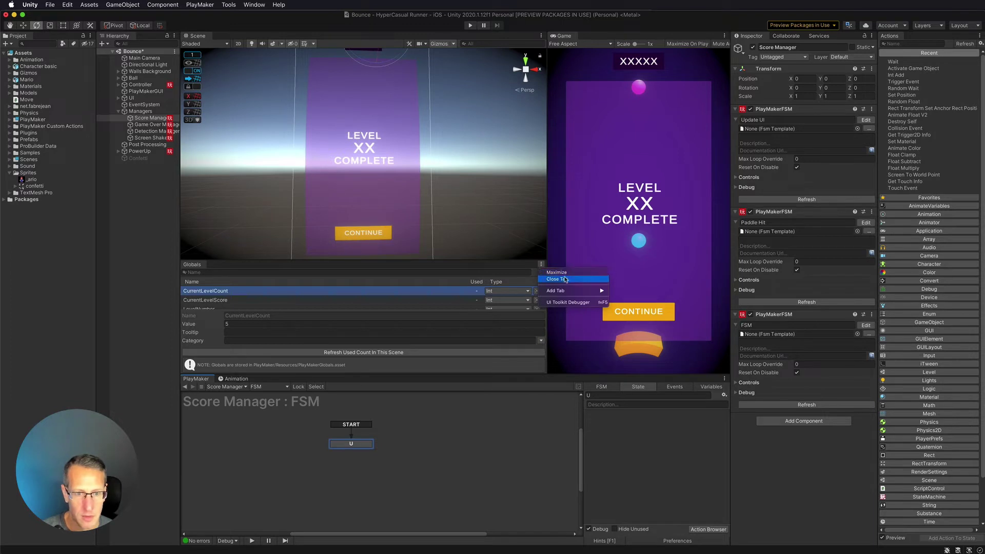
{"action": "left_click", "coordinate": [557, 279]}
{"action": "left_click", "coordinate": [606, 395]}
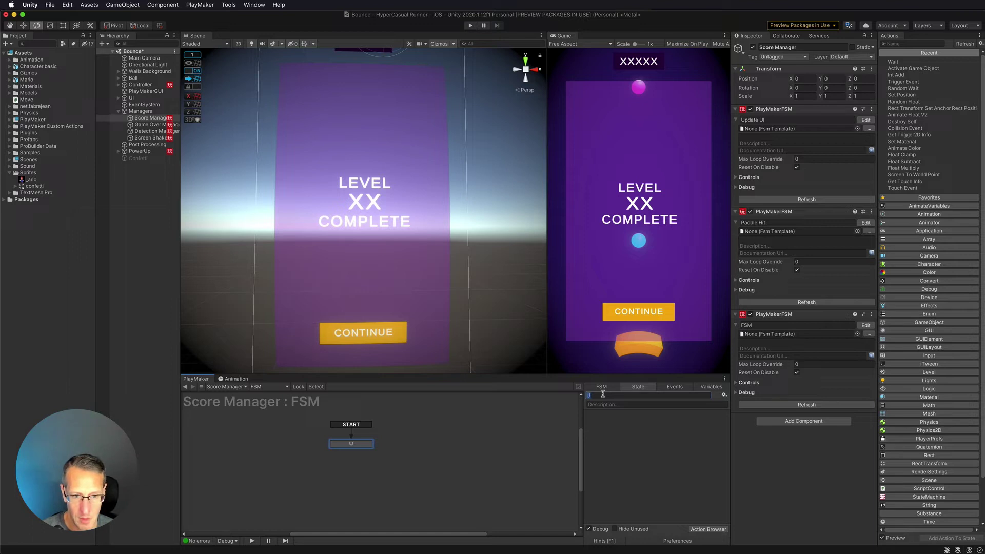
{"action": "type", "text": "Update"}
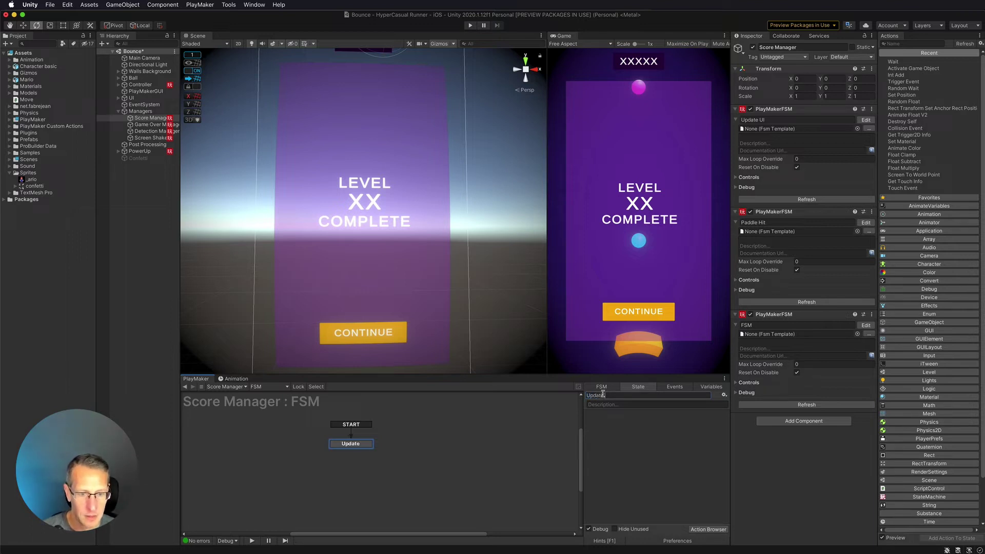
{"action": "type", "text": " Level S"}
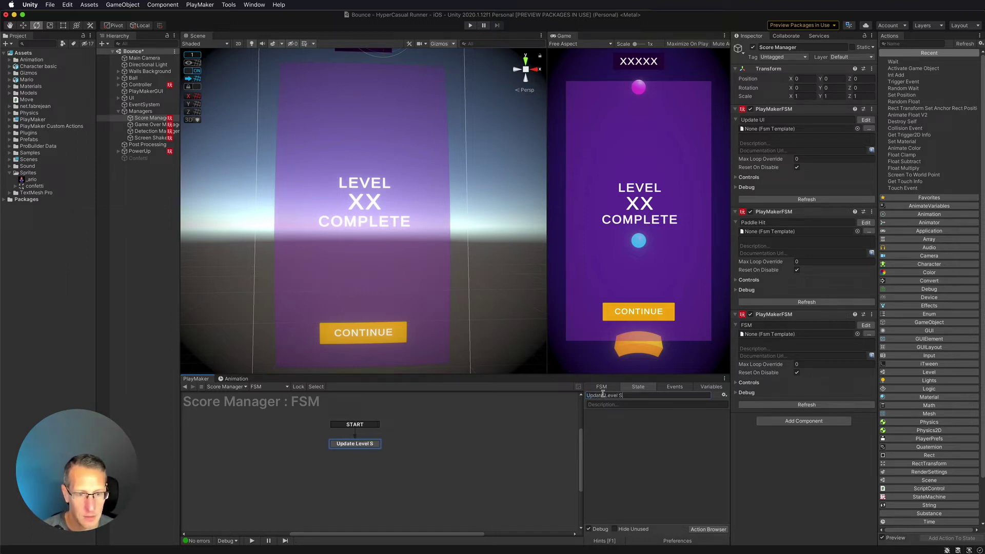
{"action": "type", "text": "core"}
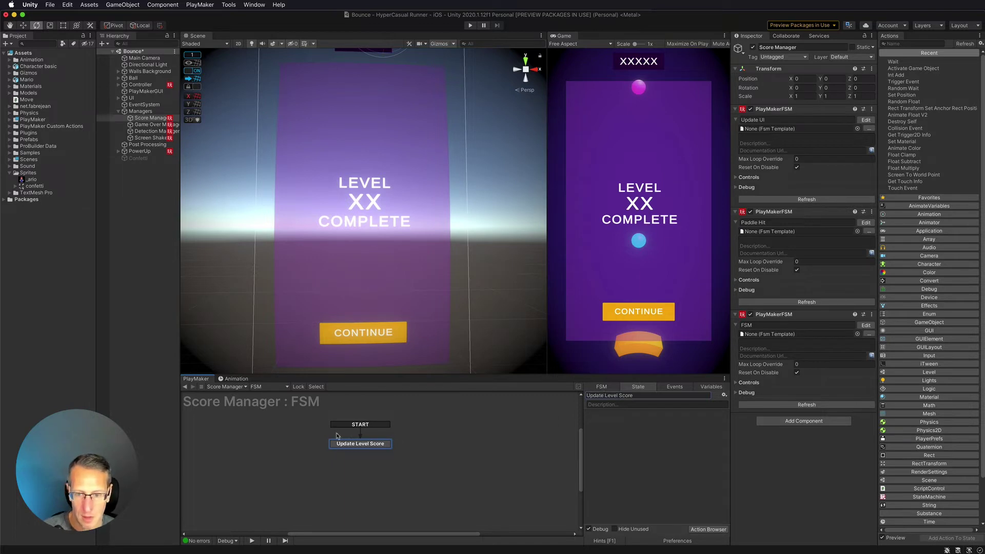
{"action": "double_click", "coordinate": [599, 396]}
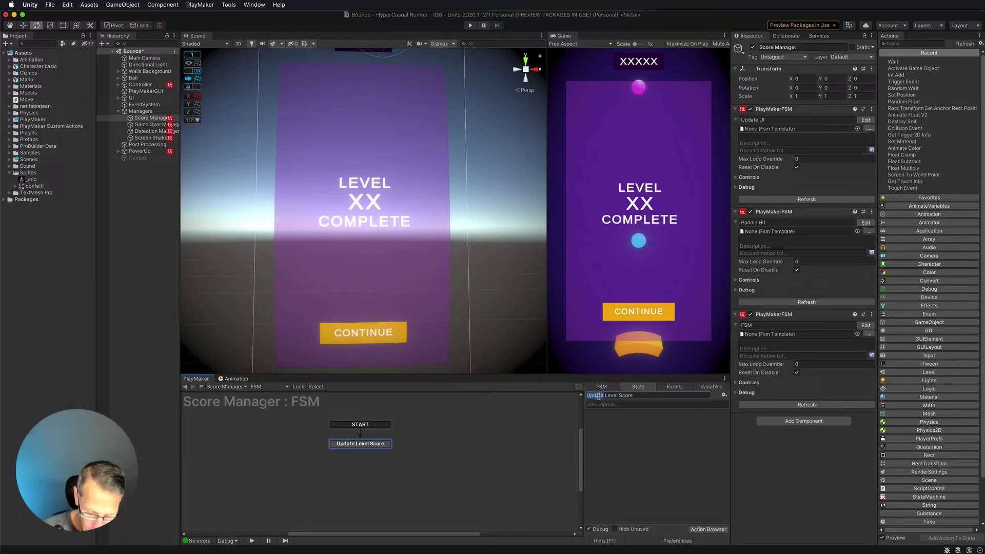
{"action": "type", "text": "Check"}
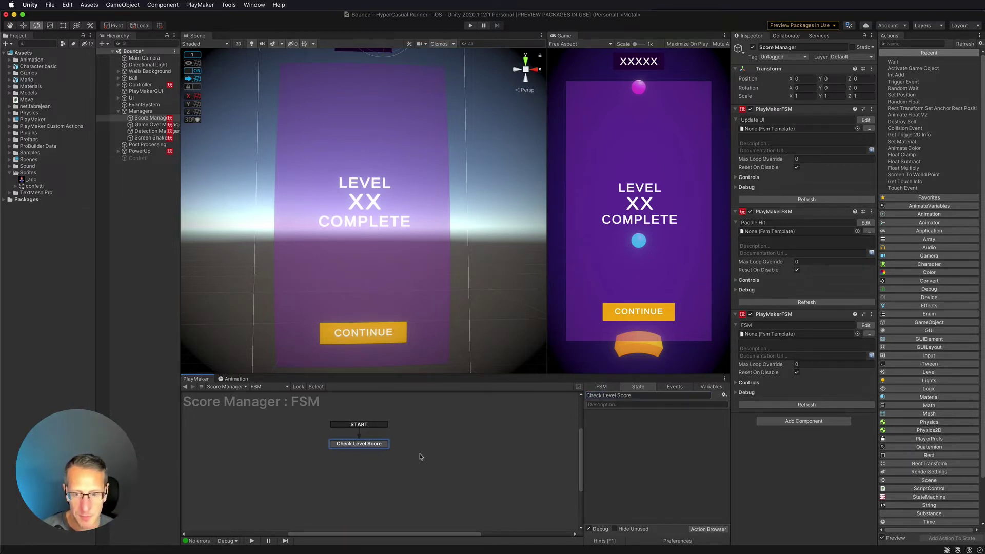
{"action": "left_click", "coordinate": [359, 445]}
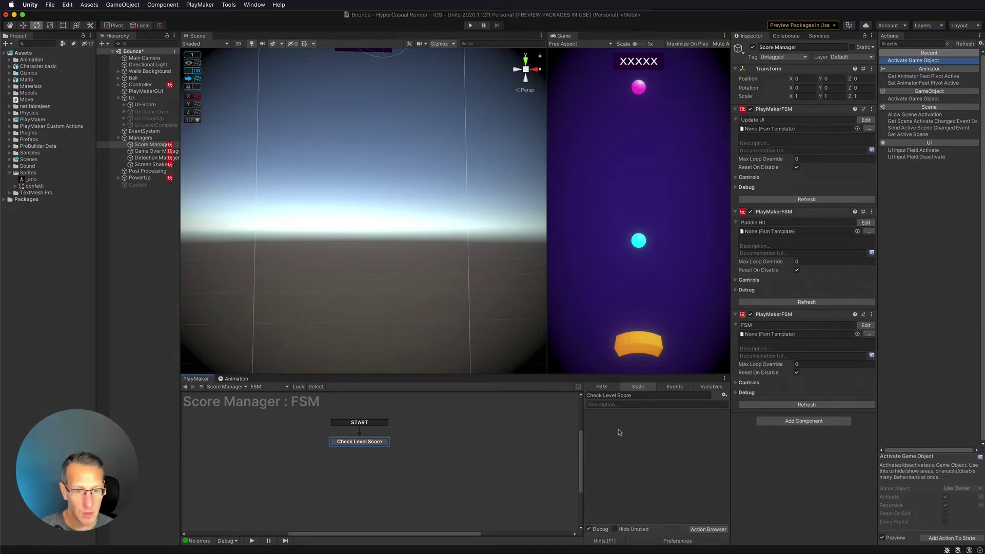
- Search the Actions browser for 'int c' and drag Int Compare into the state
{"action": "left_click", "coordinate": [905, 44]}
{"action": "key", "text": "BackSpace"}
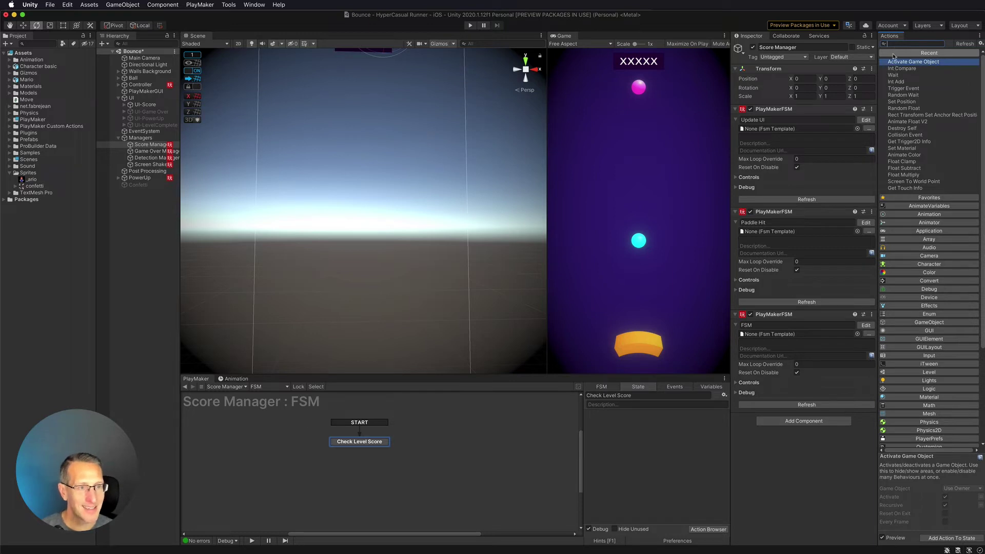
{"action": "type", "text": "int c"}
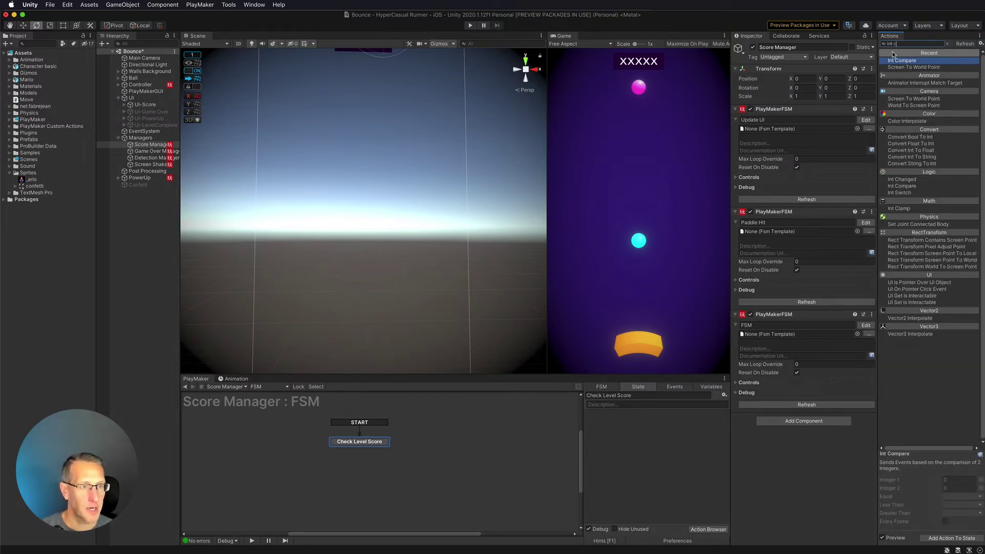
{"action": "left_click_drag", "start_coordinate": [894, 60], "coordinate": [643, 431]}
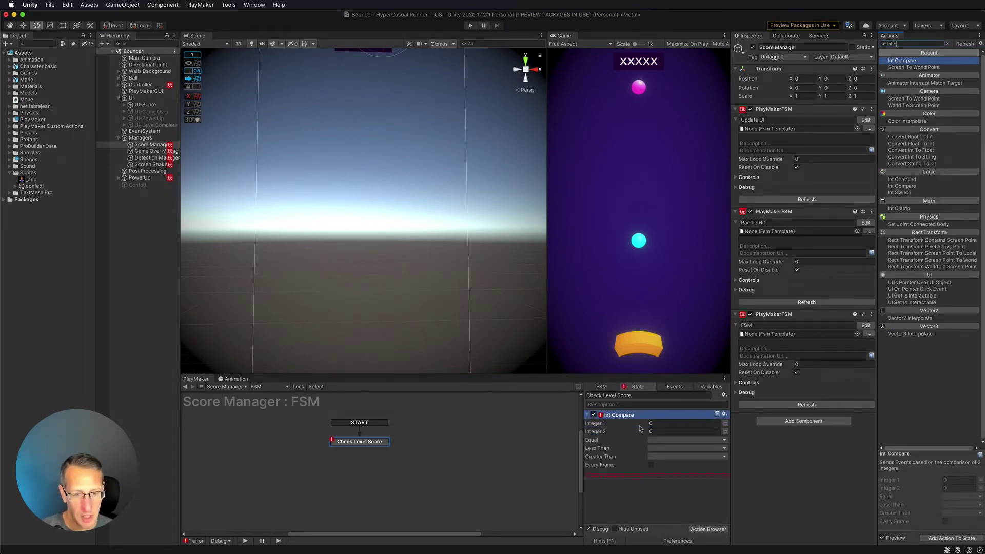
{"action": "left_click", "coordinate": [200, 5]}
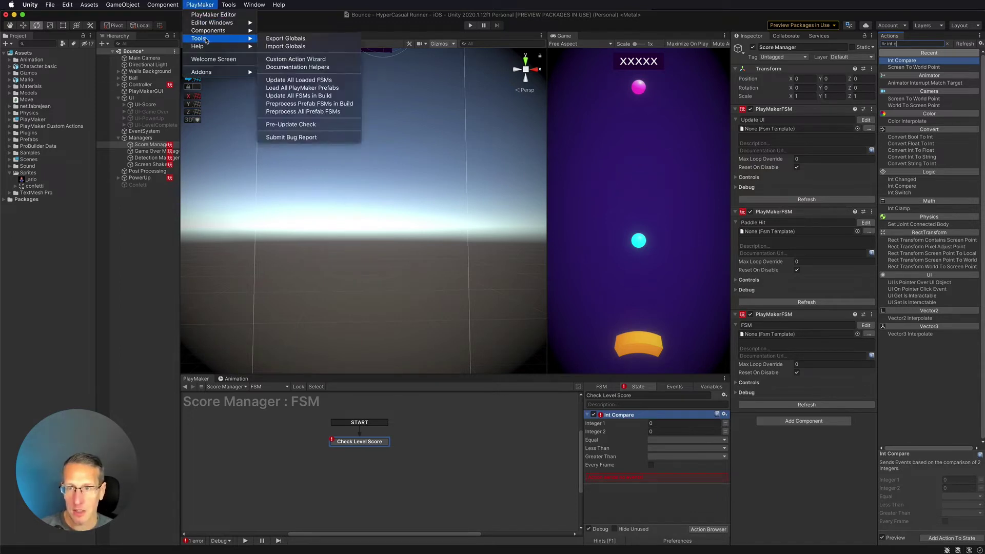
{"action": "mouse_move", "coordinate": [216, 30]}
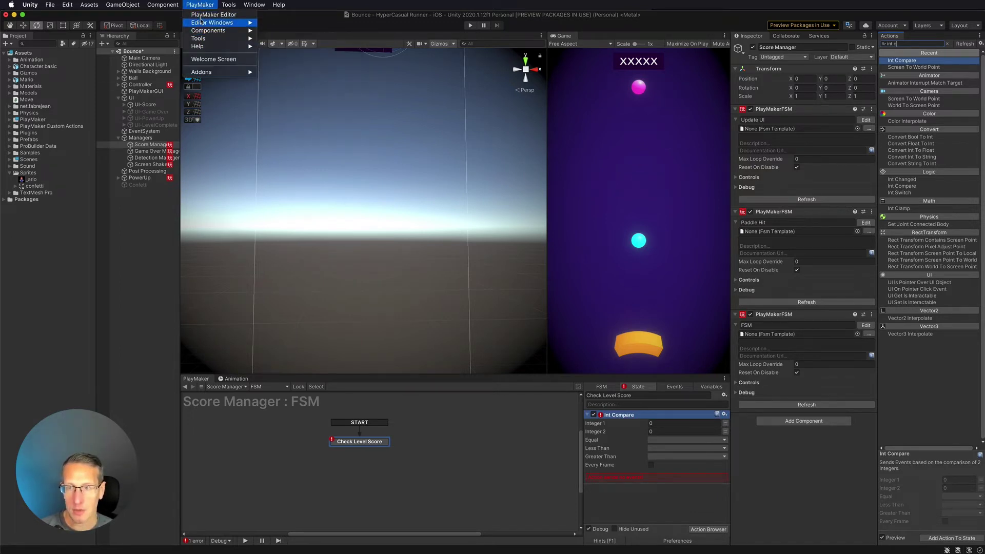
{"action": "left_click", "coordinate": [285, 62]}
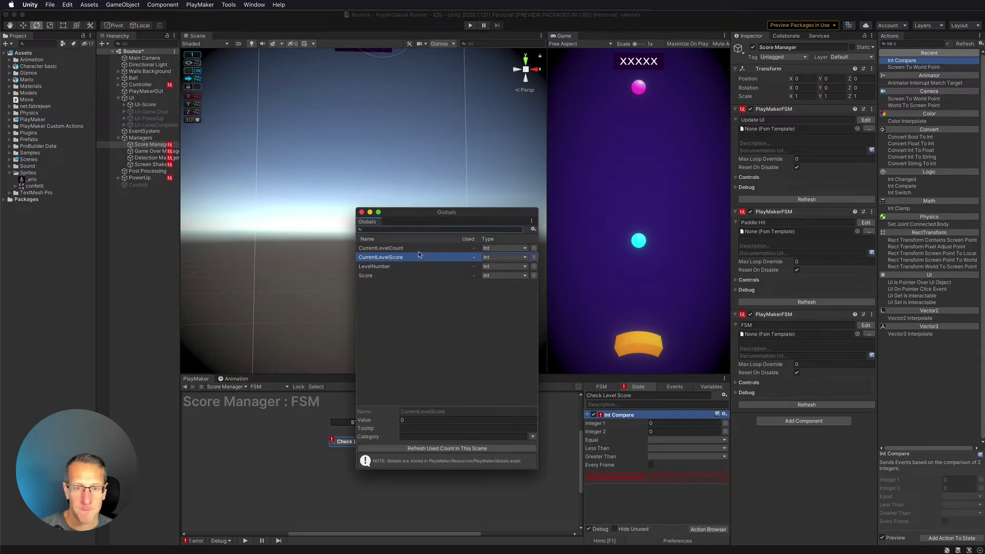
{"action": "left_click_drag", "start_coordinate": [410, 213], "coordinate": [475, 291]}
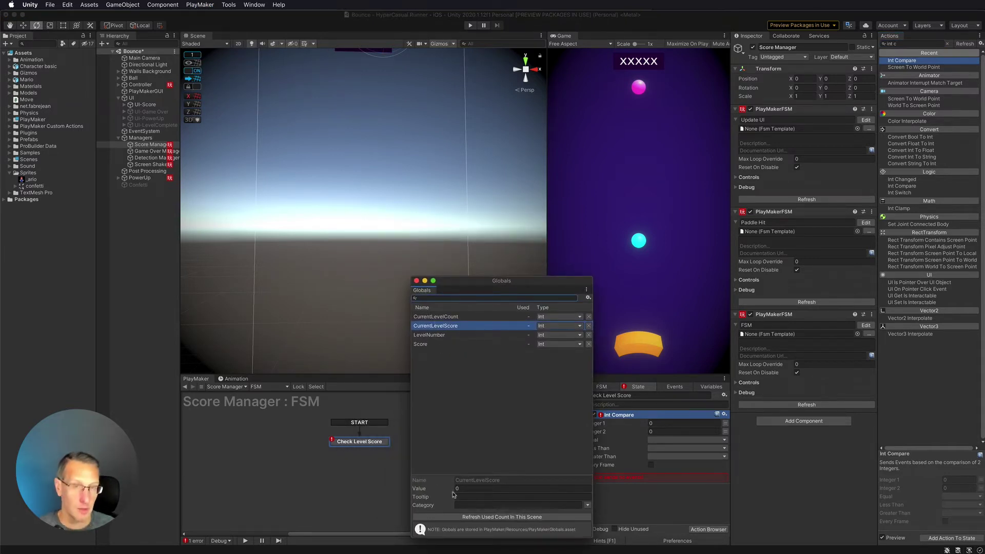
{"action": "left_click", "coordinate": [440, 317]}
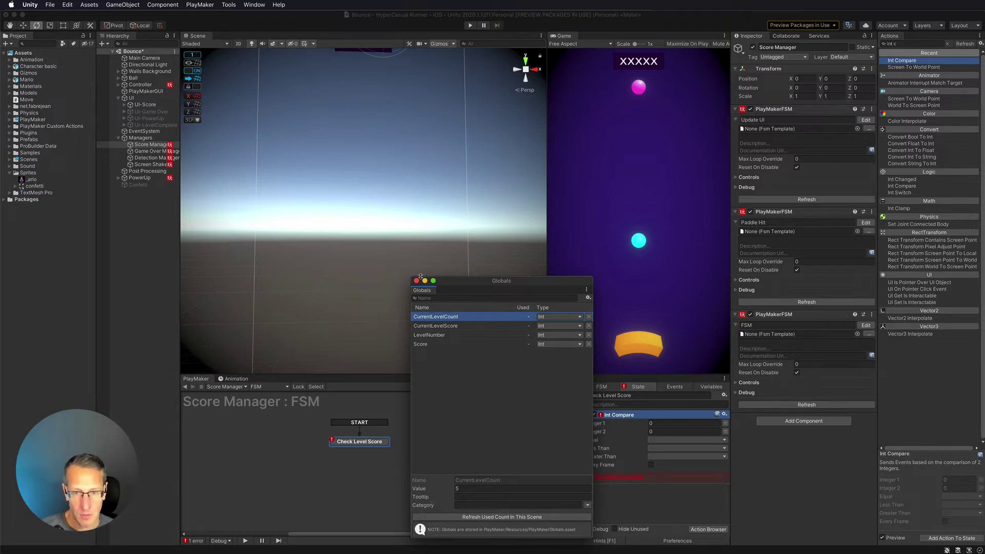
{"action": "left_click", "coordinate": [454, 327]}
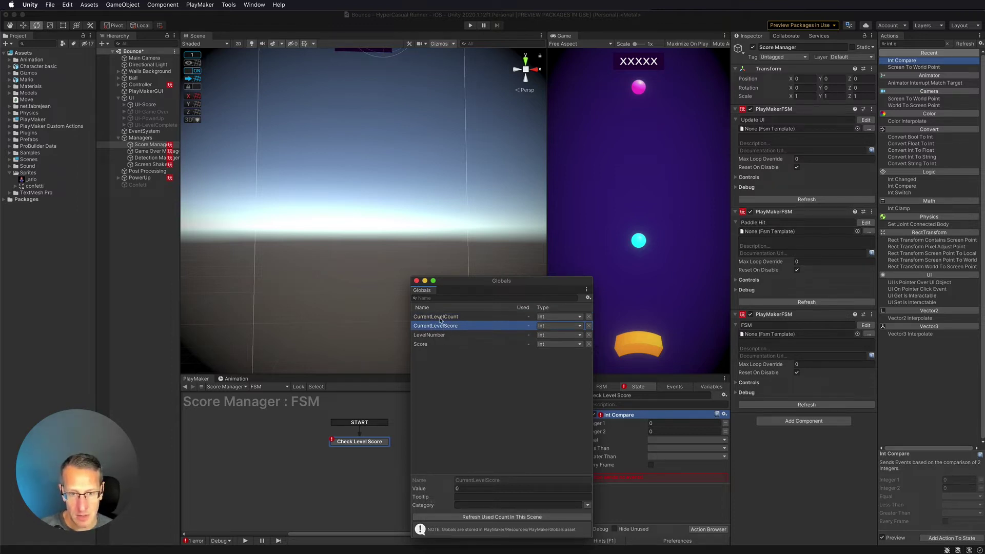
{"action": "left_click", "coordinate": [440, 316]}
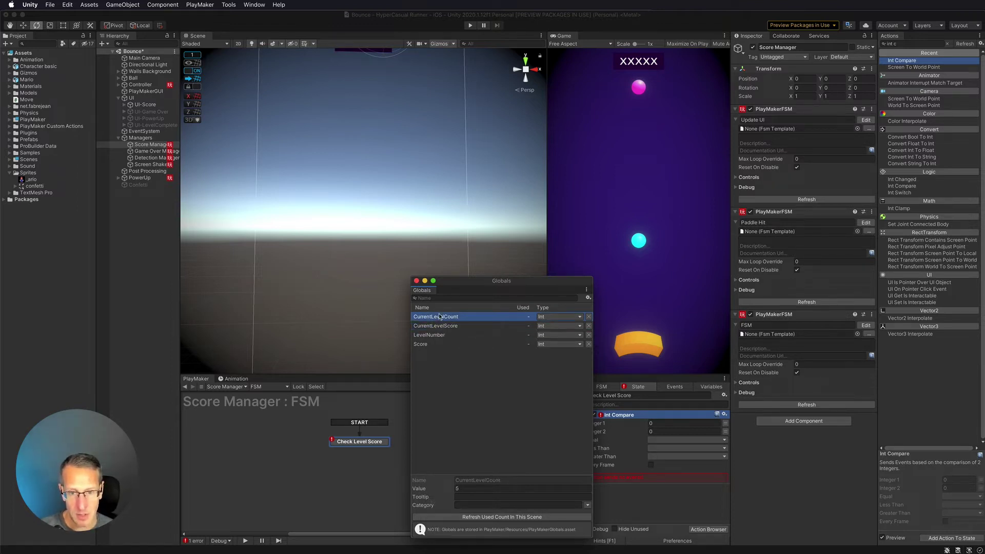
{"action": "left_click", "coordinate": [416, 281]}
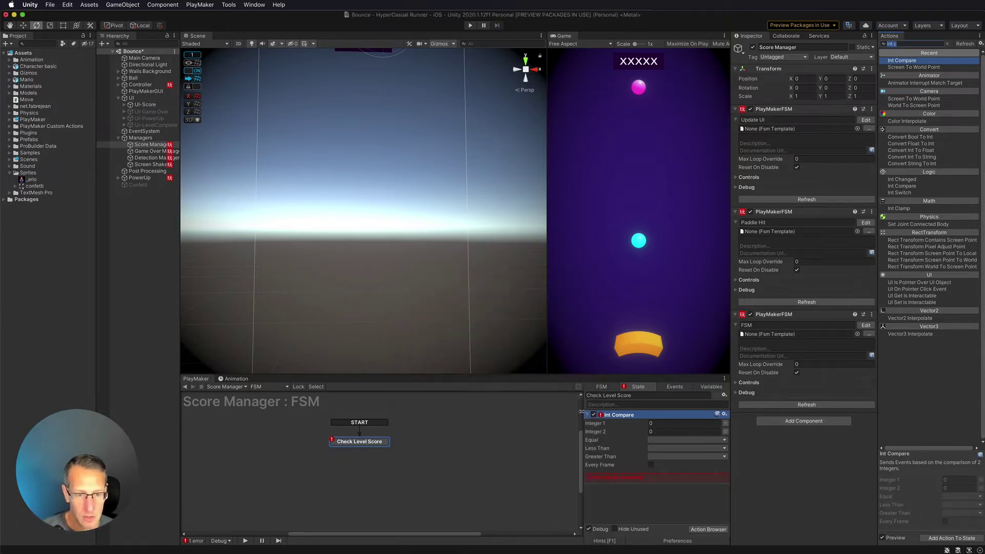
- Switch Int Compare's integers to globals: Integer 1 CurrentLevelScore, Integer 2 CurrentLevelCount
{"action": "left_click", "coordinate": [726, 424]}
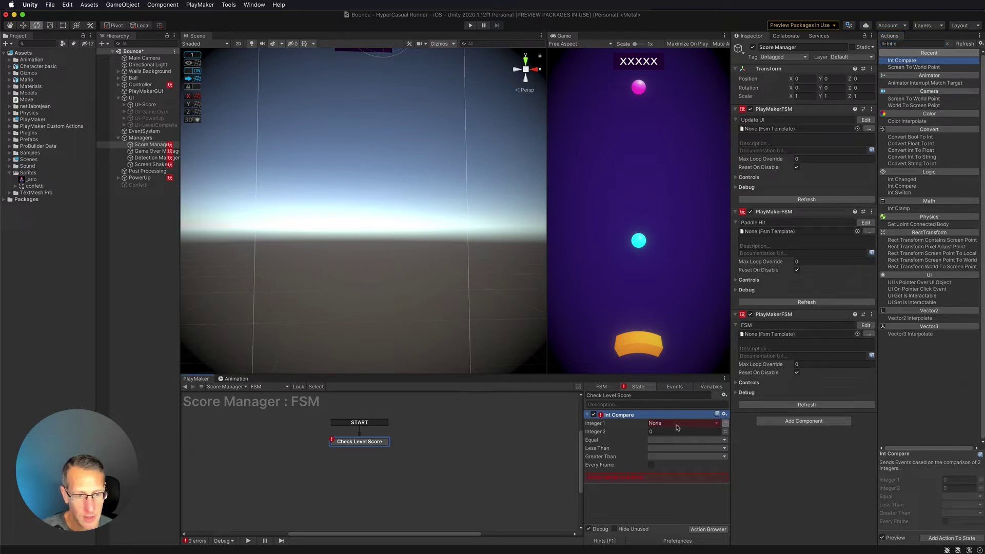
{"action": "left_click", "coordinate": [726, 431]}
{"action": "left_click", "coordinate": [713, 424]}
{"action": "mouse_move", "coordinate": [695, 439]}
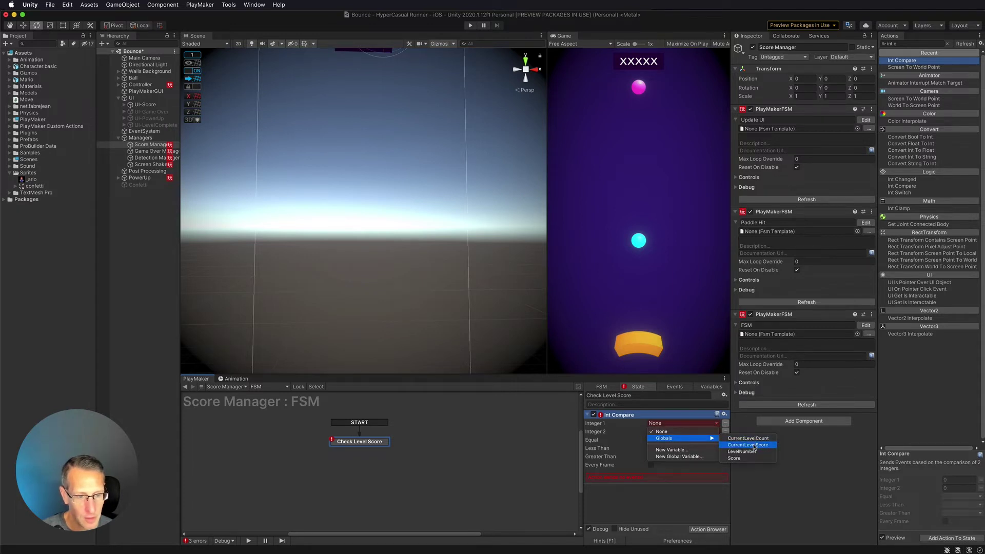
{"action": "left_click", "coordinate": [754, 446]}
{"action": "left_click", "coordinate": [712, 440]}
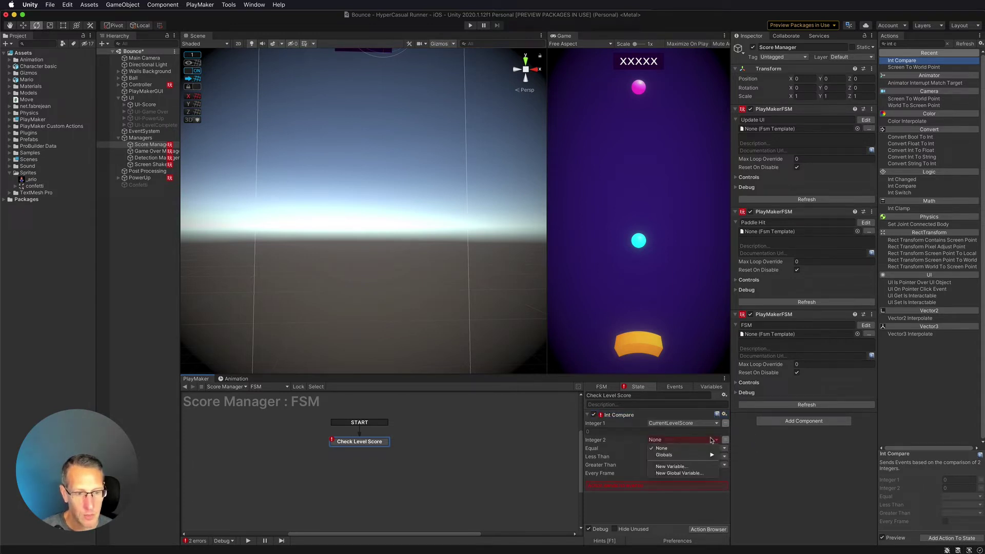
{"action": "mouse_move", "coordinate": [709, 456]}
{"action": "left_click", "coordinate": [737, 456]}
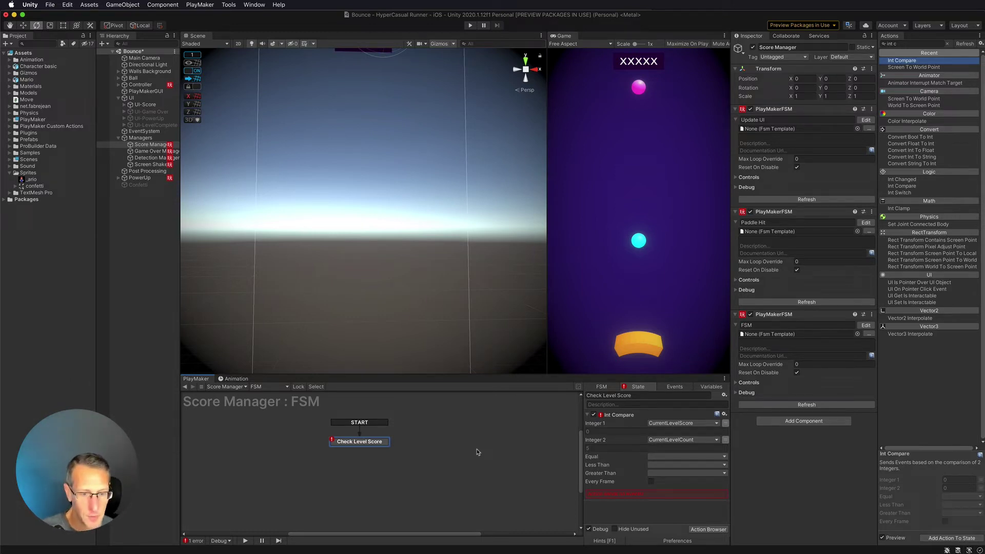
- Create a new event named TriggerWin for Int Compare's Equal result
{"action": "left_click", "coordinate": [669, 456]}
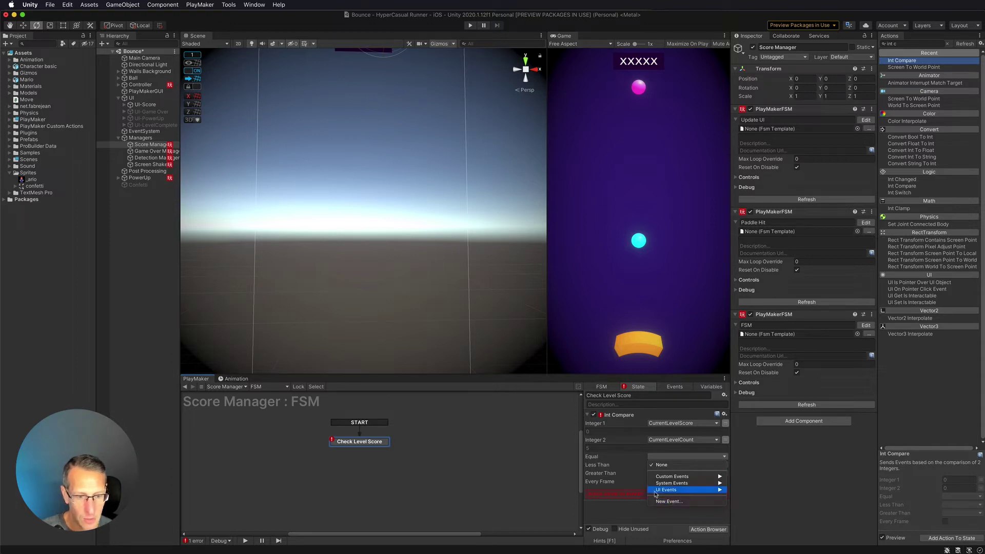
{"action": "left_click", "coordinate": [669, 502]}
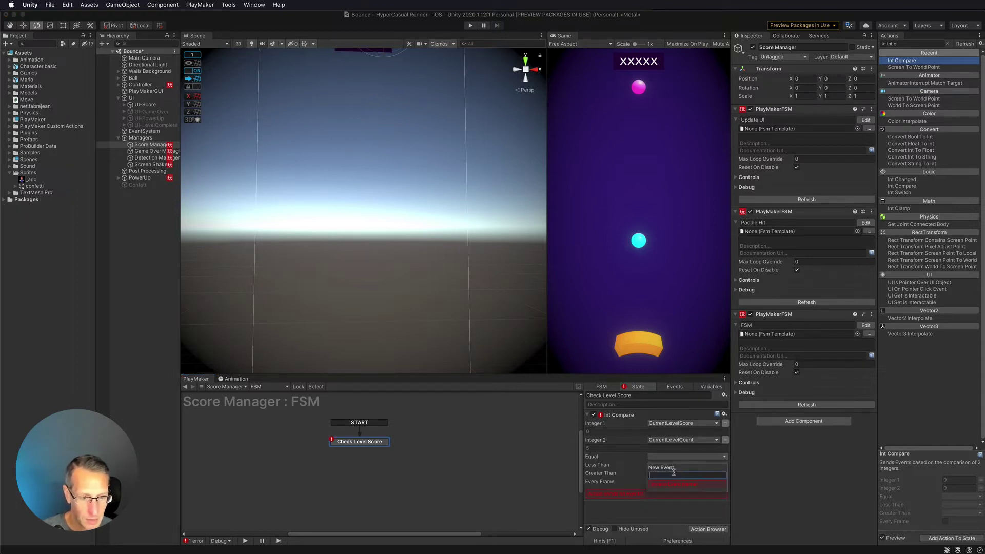
{"action": "type", "text": "Trig"}
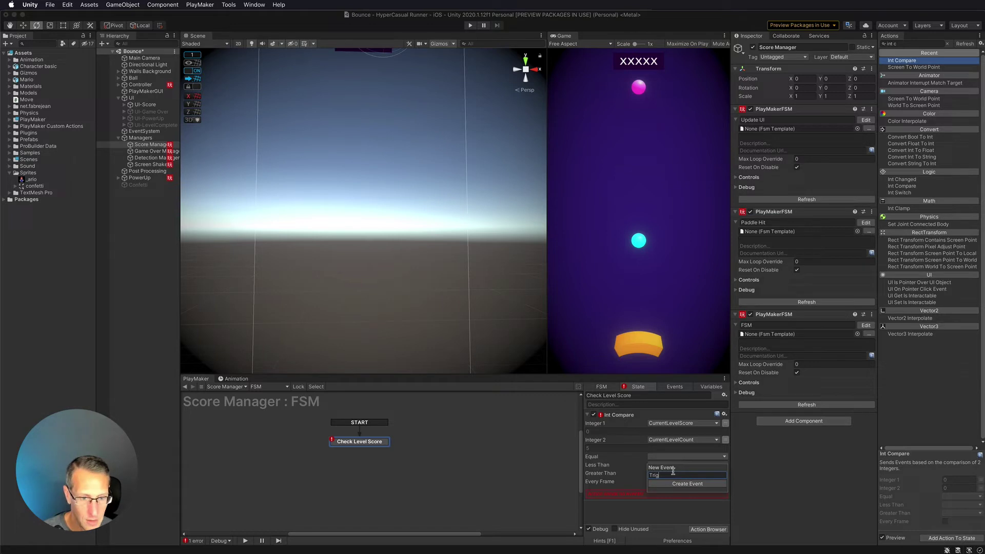
{"action": "type", "text": "gerWin"}
{"action": "key", "text": "Return"}
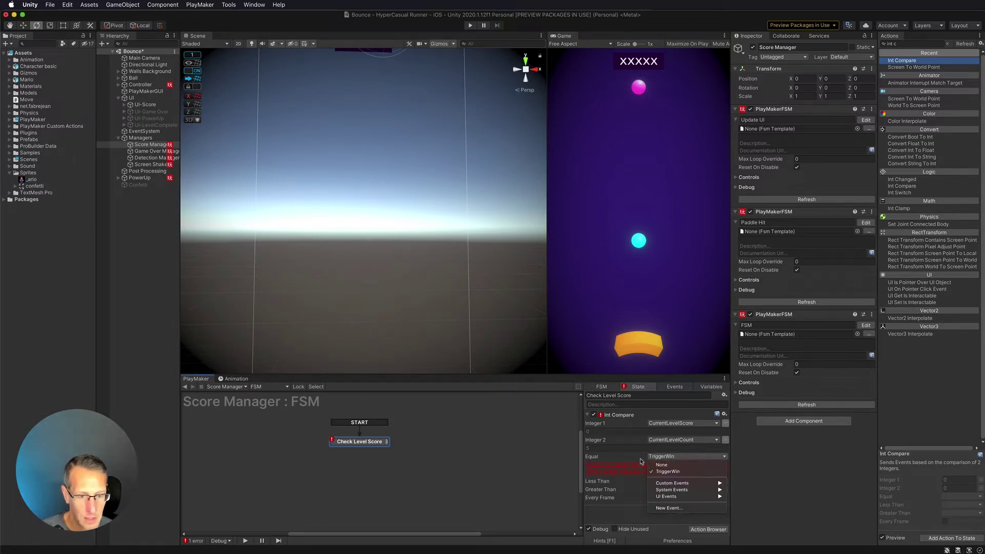
- Rename the TriggerWin event to LevelComplete in the Events tab
{"action": "left_click", "coordinate": [674, 388]}
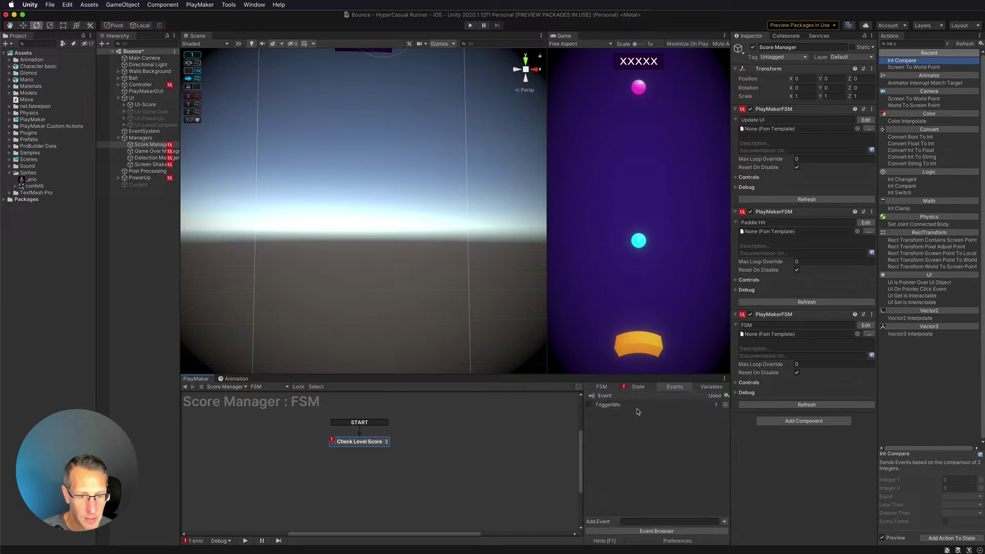
{"action": "left_click", "coordinate": [607, 404]}
{"action": "left_click", "coordinate": [666, 516]}
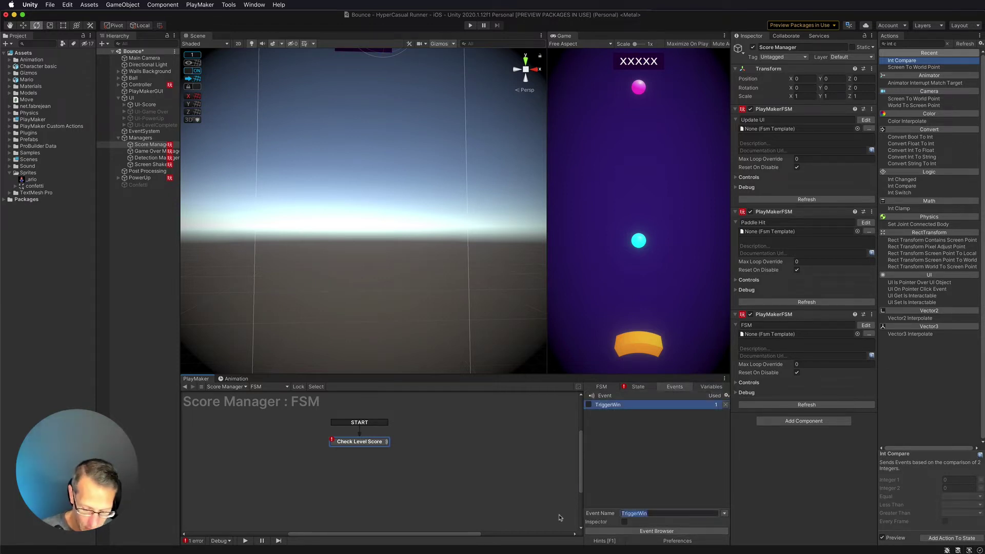
{"action": "type", "text": "level"}
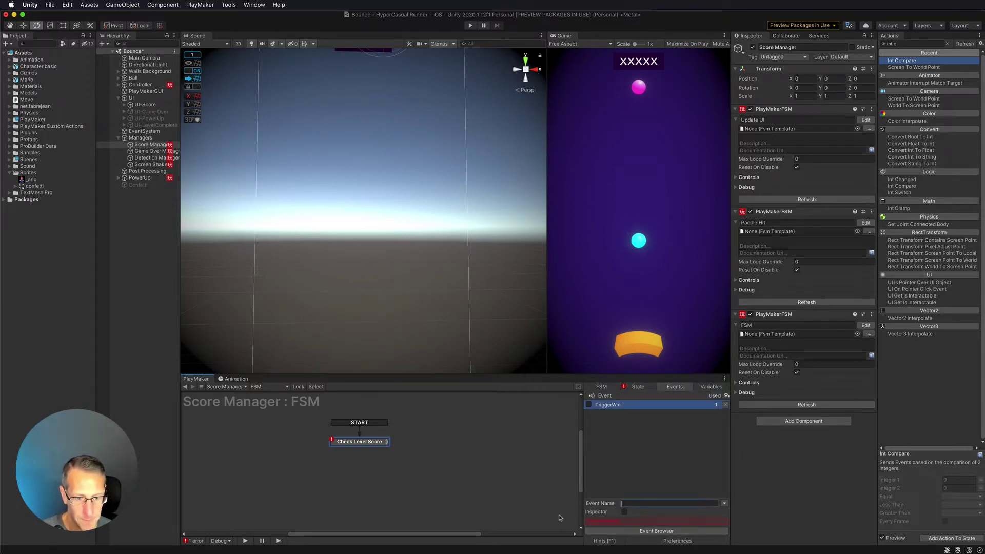
{"action": "key", "text": "BackSpace"}
{"action": "key", "text": "BackSpace"}
{"action": "key", "text": "BackSpace"}
{"action": "key", "text": "BackSpace"}
{"action": "type", "text": "L"}
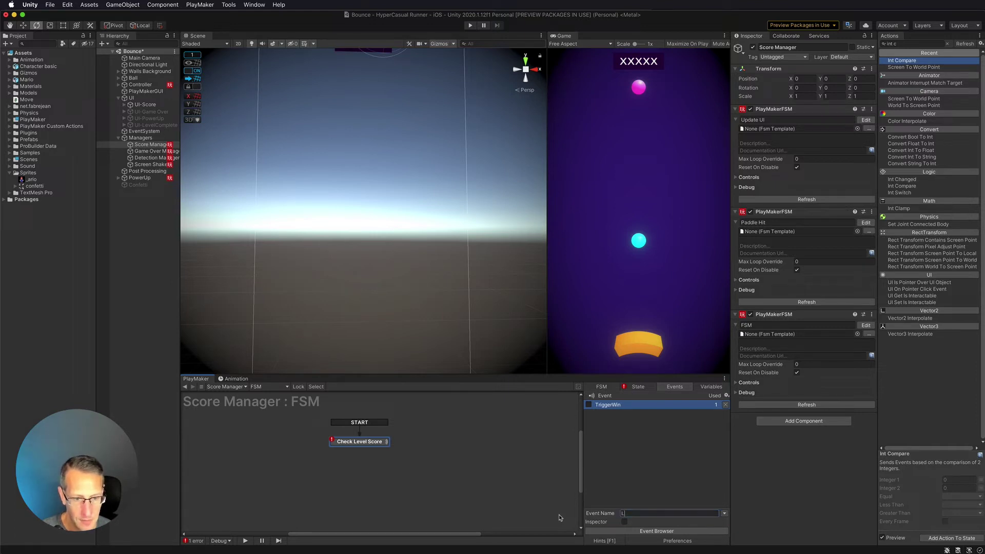
{"action": "type", "text": "evelComplete"}
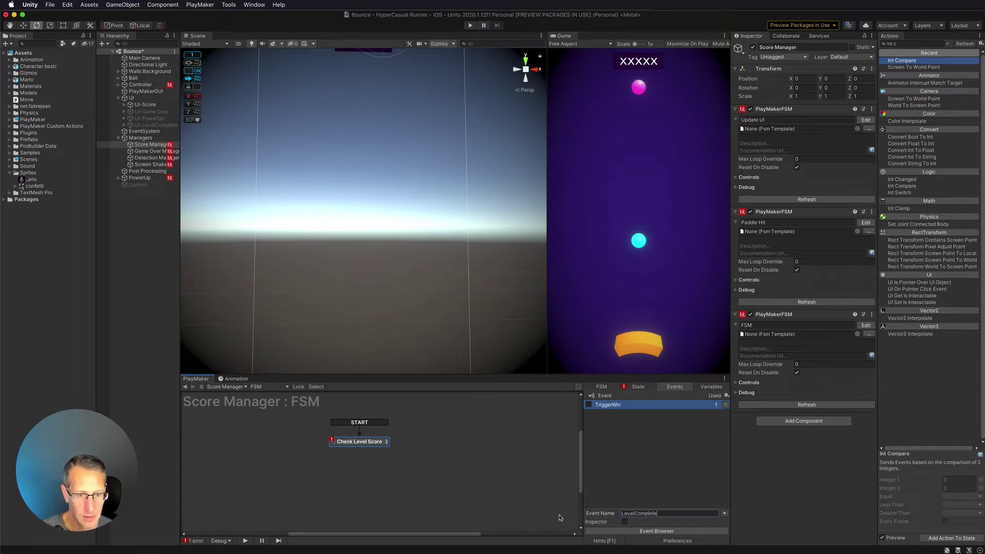
{"action": "key", "text": "Return"}
- Set Int Compare's Greater Than result to send LevelComplete as well
{"action": "left_click", "coordinate": [632, 386]}
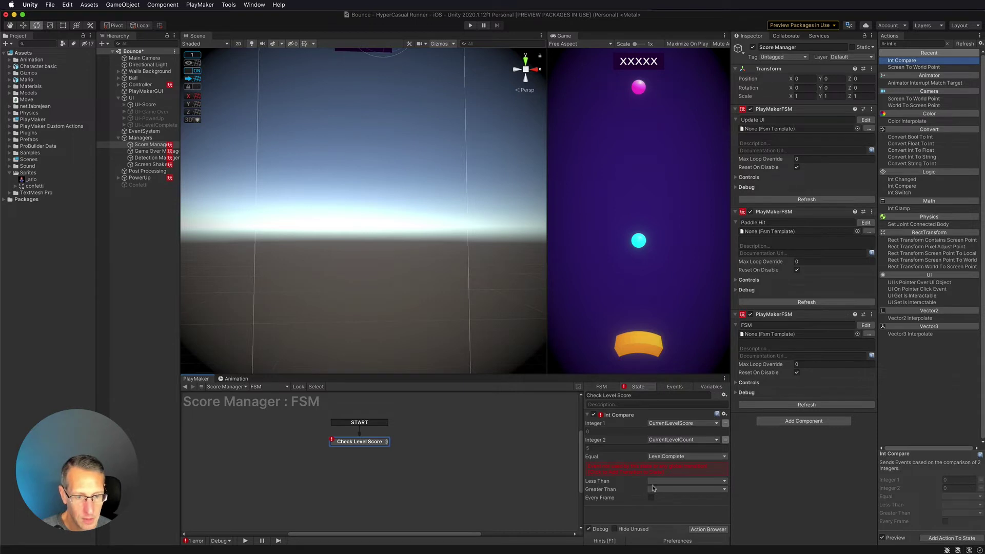
{"action": "left_click", "coordinate": [637, 472]}
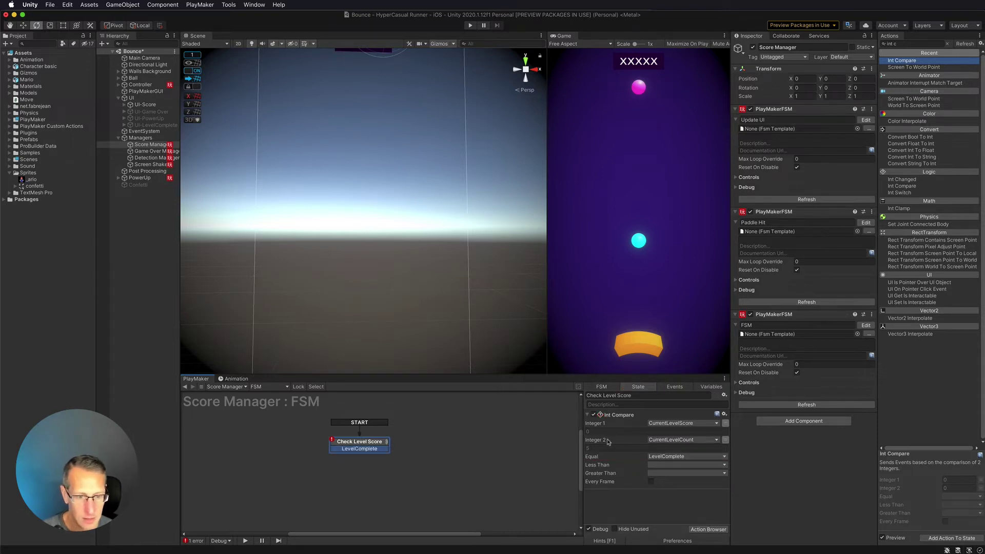
{"action": "left_click", "coordinate": [676, 474]}
{"action": "left_click", "coordinate": [676, 490]}
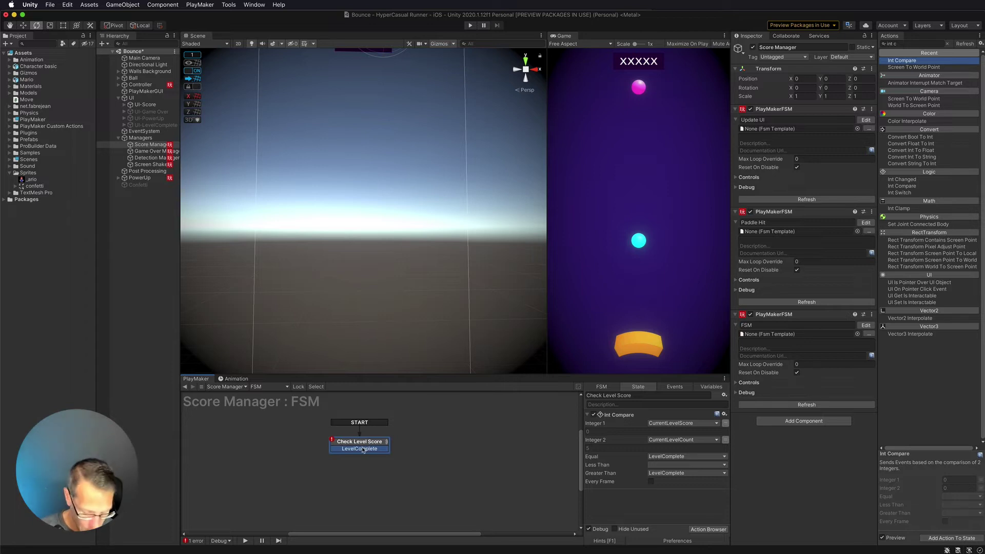
{"action": "left_click_drag", "start_coordinate": [366, 449], "coordinate": [449, 441]}
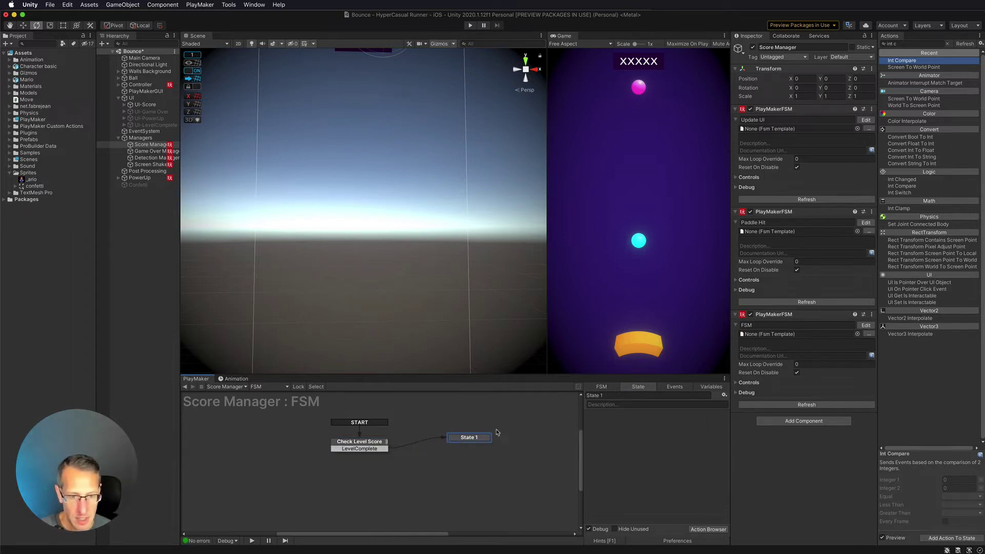
- Rename the new state 'Level Complete', nudge it slightly left, and clear the action search filter
{"action": "left_click", "coordinate": [611, 395]}
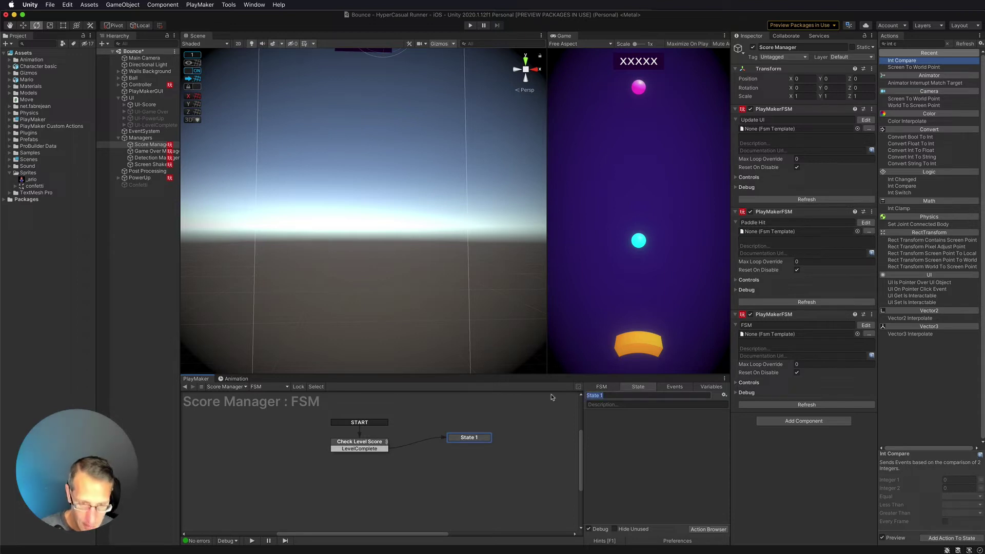
{"action": "type", "text": "Leve"}
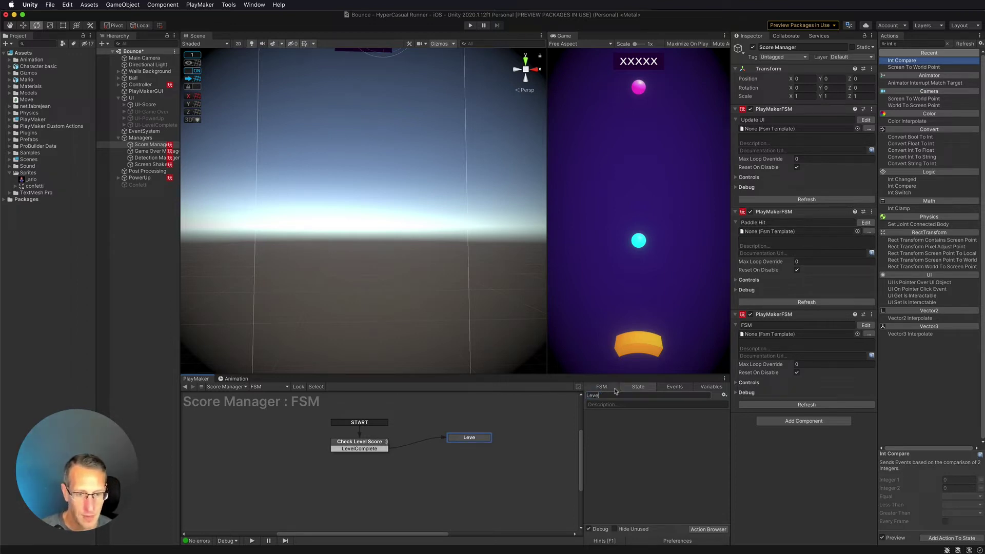
{"action": "type", "text": "l Complete"}
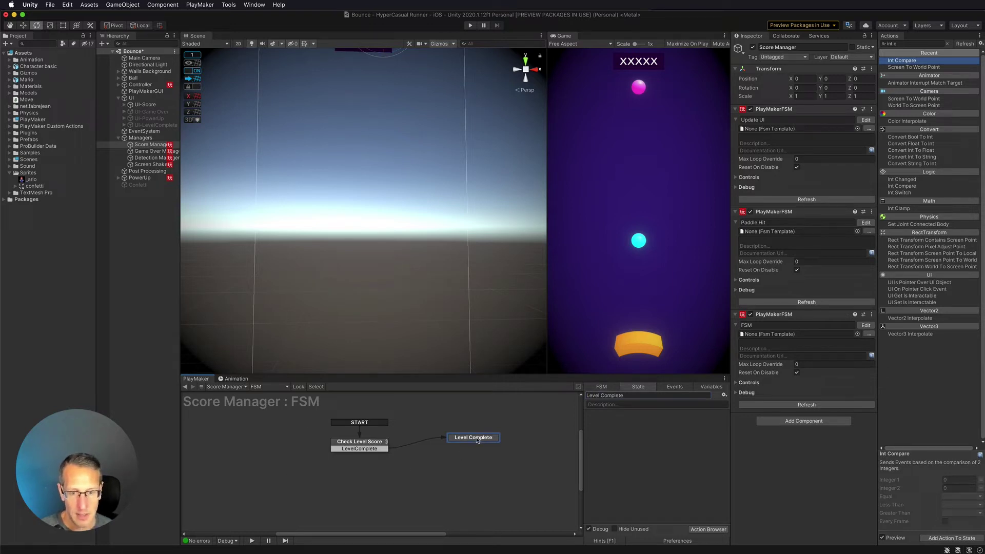
{"action": "left_click_drag", "start_coordinate": [477, 441], "coordinate": [465, 443]}
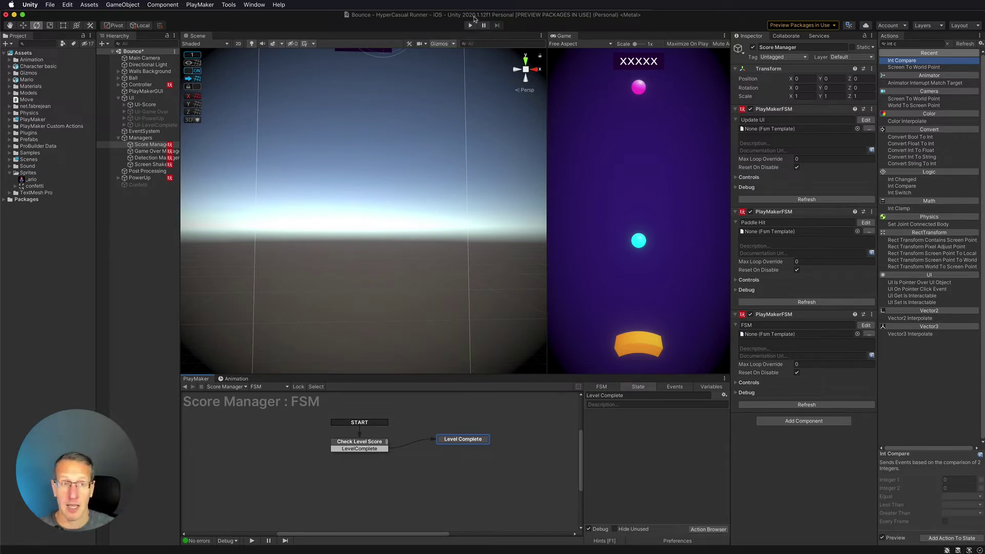
{"action": "left_click", "coordinate": [909, 42]}
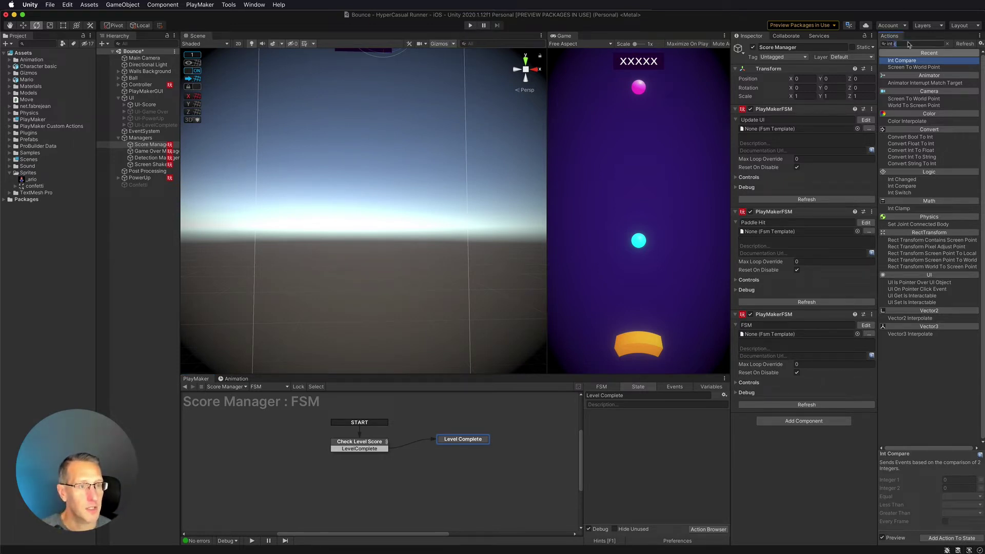
- Search 'act' and add an Activate Game Object action to Level Complete targeting UI-LevelComplete
{"action": "key", "text": "BackSpace"}
{"action": "type", "text": "act"}
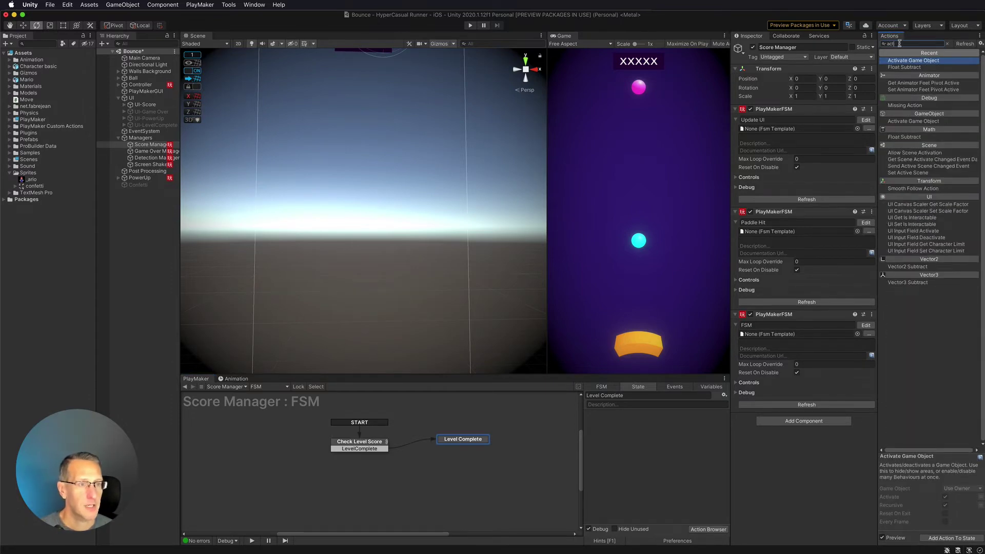
{"action": "left_click_drag", "start_coordinate": [898, 61], "coordinate": [650, 451]}
{"action": "left_click", "coordinate": [667, 424]}
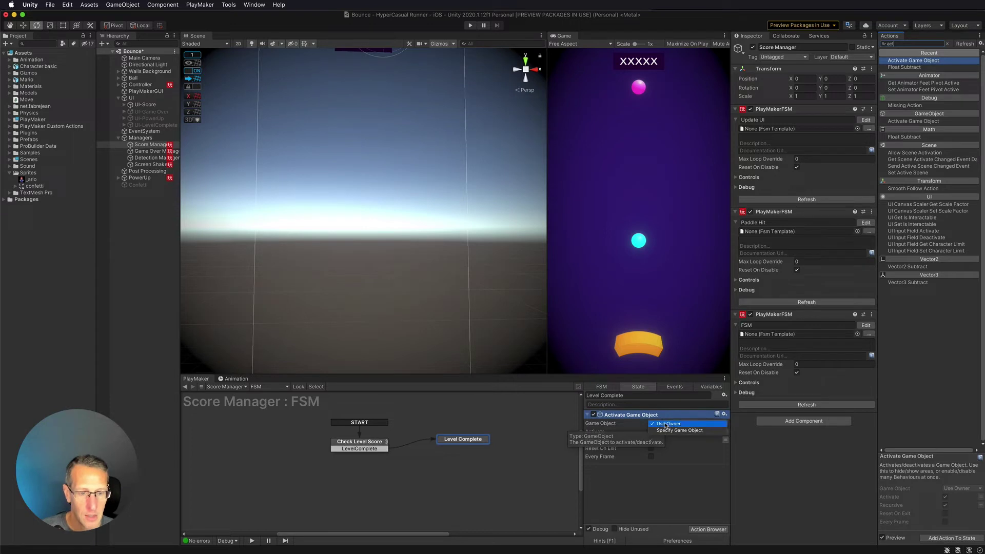
{"action": "left_click", "coordinate": [667, 427]}
{"action": "left_click", "coordinate": [668, 431]}
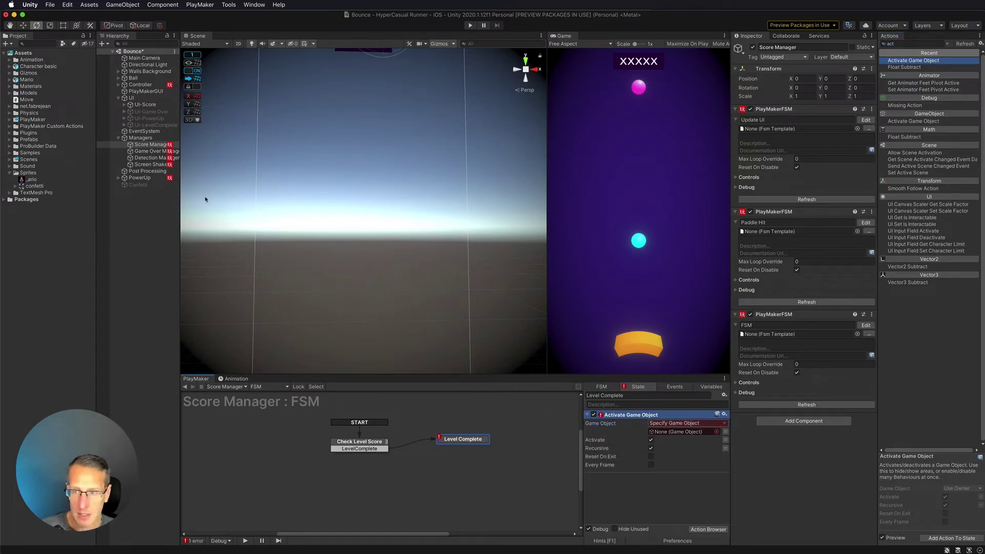
{"action": "left_click_drag", "start_coordinate": [157, 128], "coordinate": [675, 433]}
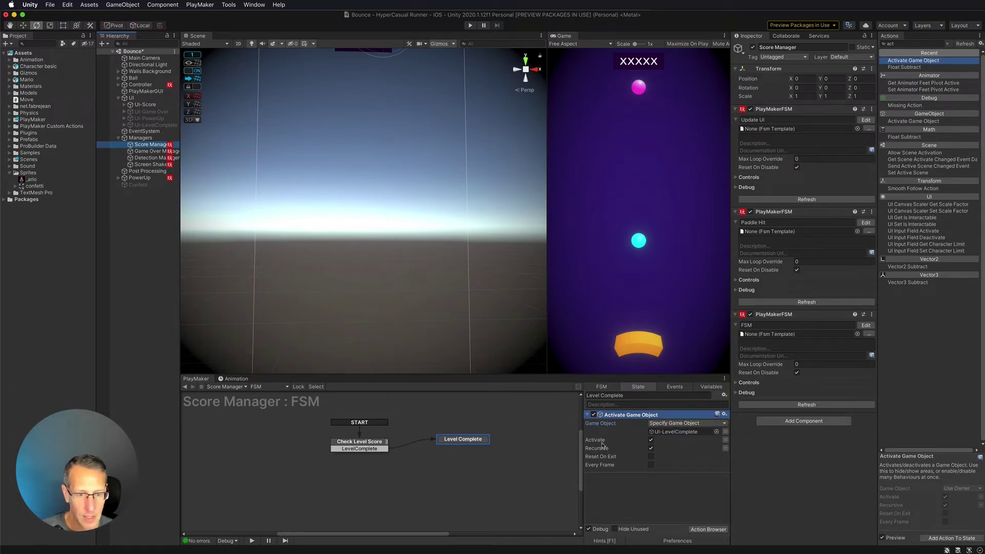
- Review the Check Level Score state's actions, then reselect the Level Complete state
{"action": "left_click", "coordinate": [359, 449]}
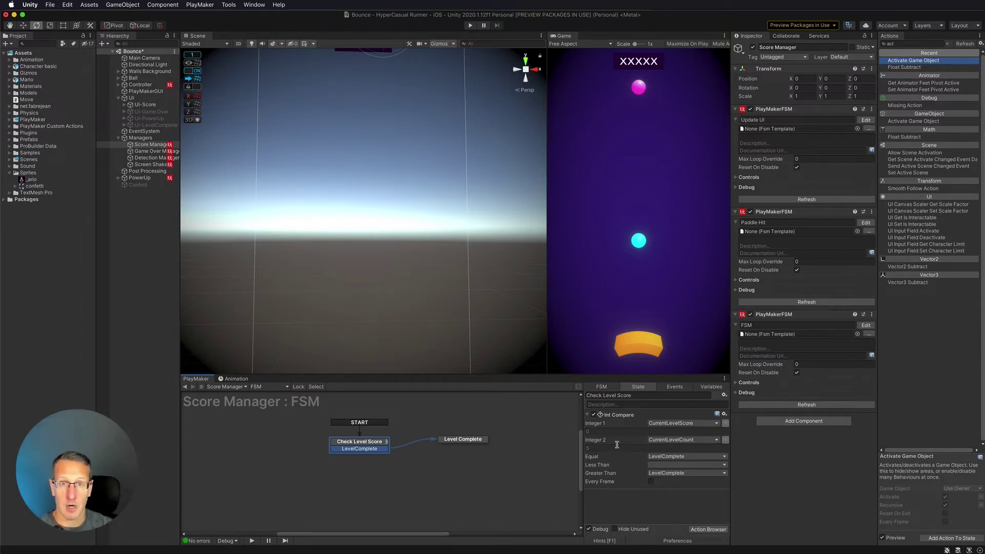
{"action": "left_click", "coordinate": [470, 434]}
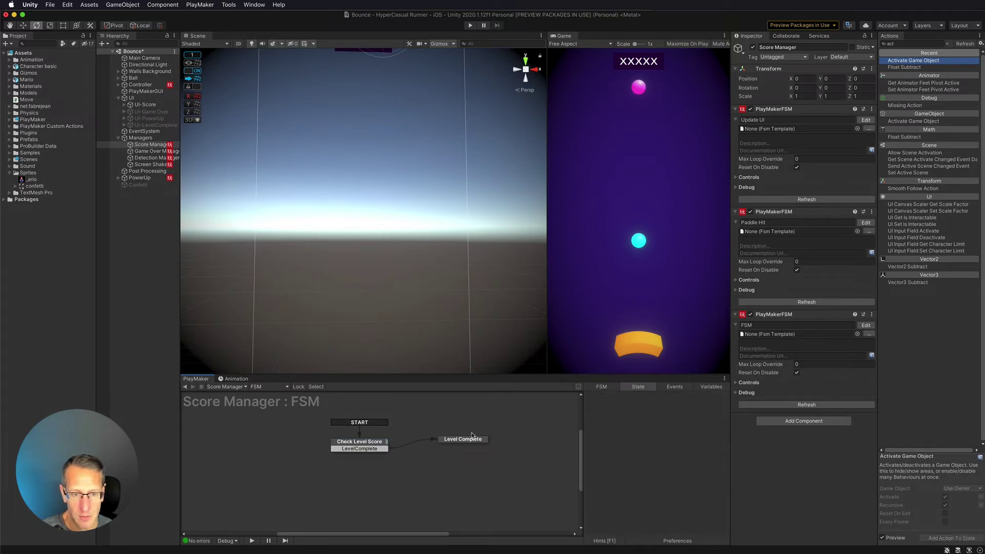
{"action": "left_click", "coordinate": [463, 440]}
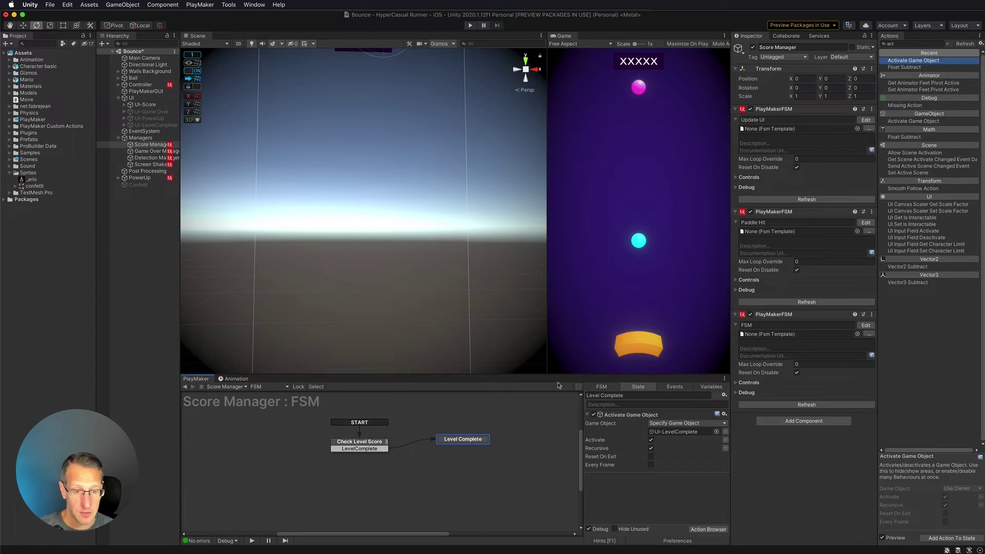
- Add a second Activate Game Object set to Specify Game Object, and make Int Compare run Every Frame
{"action": "left_click_drag", "start_coordinate": [921, 61], "coordinate": [629, 425]}
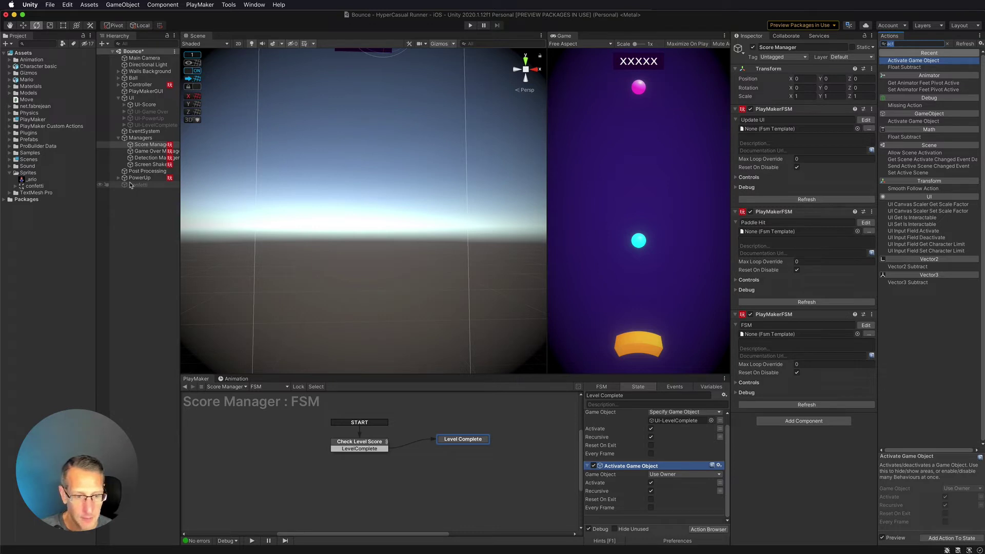
{"action": "left_click", "coordinate": [655, 474]}
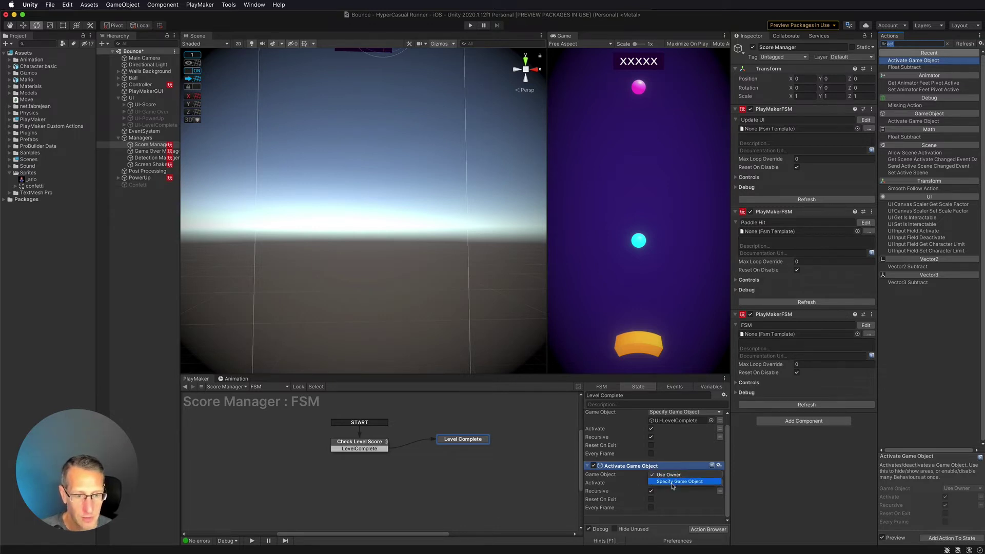
{"action": "left_click", "coordinate": [680, 482]}
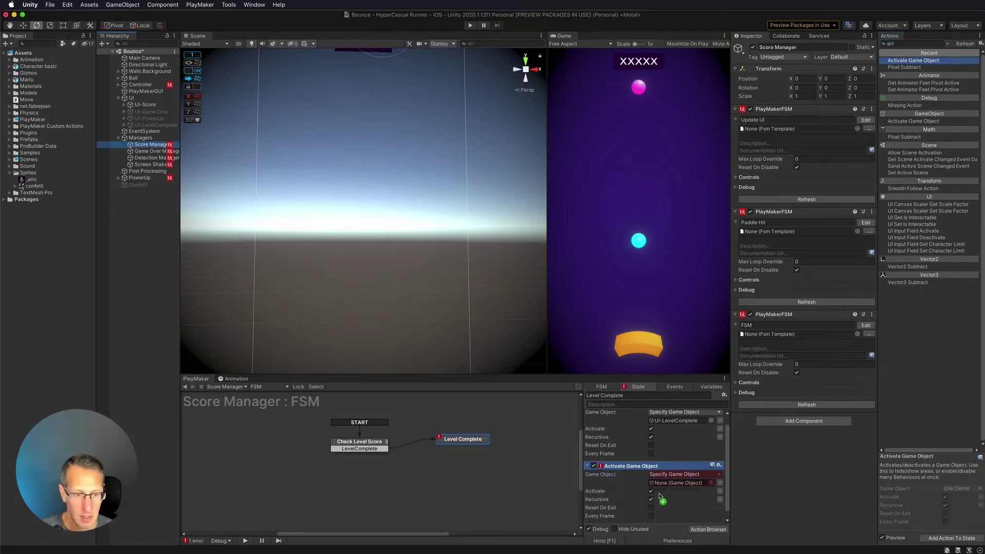
{"action": "key", "text": "super+z"}
{"action": "key", "text": "super+z"}
{"action": "key", "text": "super+z"}
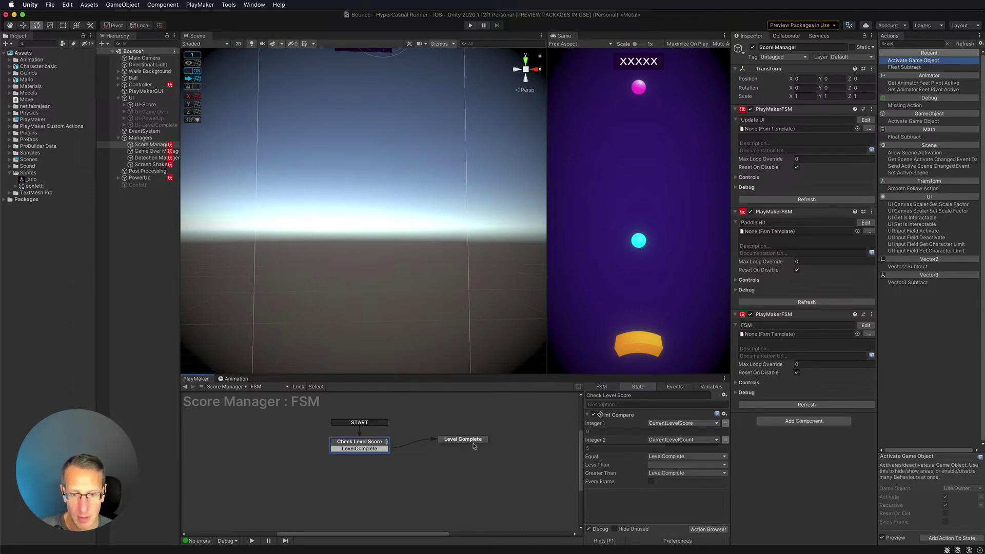
{"action": "left_click", "coordinate": [651, 482]}
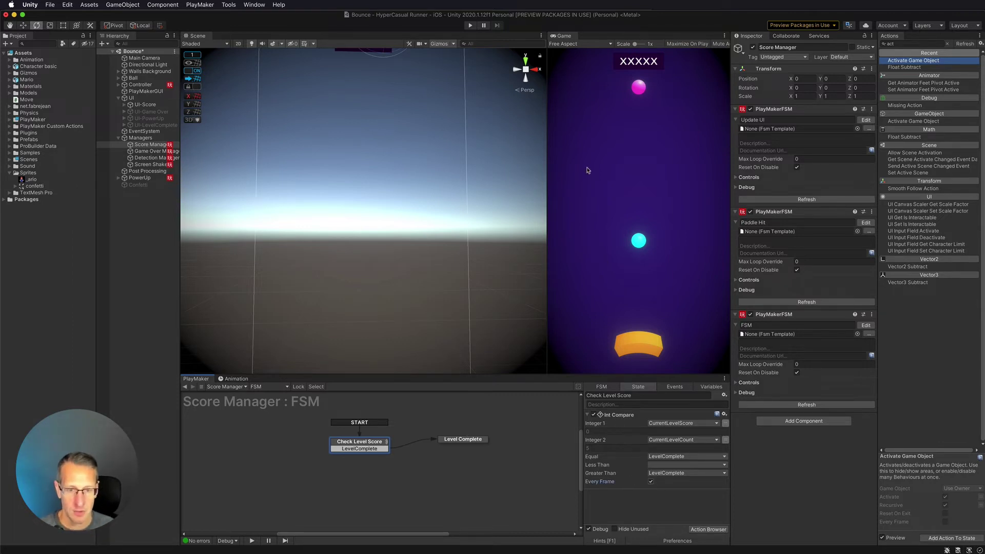
- Test-play until LEVEL COMPLETE with confetti appears, stop, and review the UI-LevelComplete and Confetti actions
{"action": "left_click", "coordinate": [469, 26]}
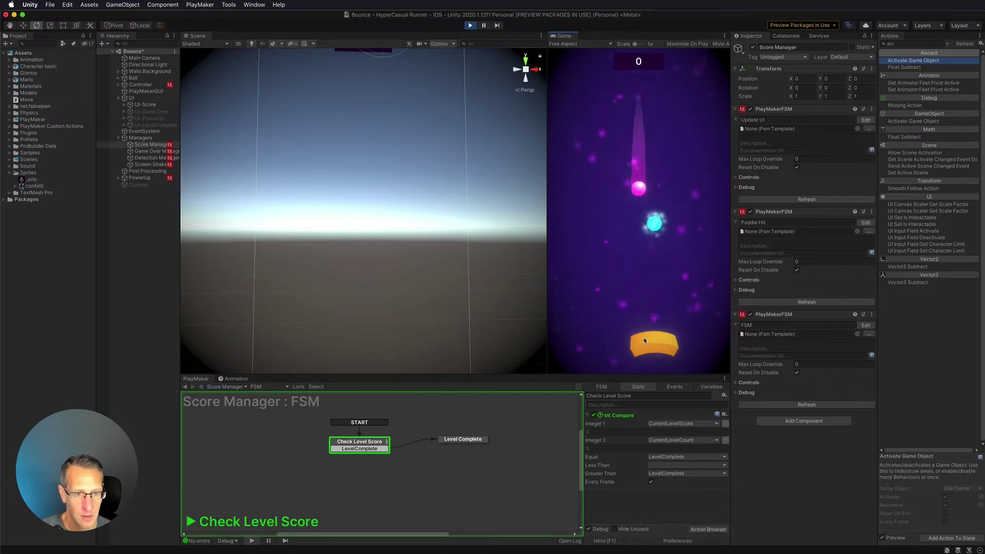
{"action": "mouse_move", "coordinate": [645, 341]}
{"action": "left_mouse_down"}
{"action": "mouse_move", "coordinate": [365, 359]}
{"action": "mouse_move", "coordinate": [286, 346]}
{"action": "mouse_move", "coordinate": [224, 386]}
{"action": "mouse_move", "coordinate": [953, 359]}
{"action": "mouse_move", "coordinate": [581, 343]}
{"action": "mouse_move", "coordinate": [614, 356]}
{"action": "left_mouse_up"}
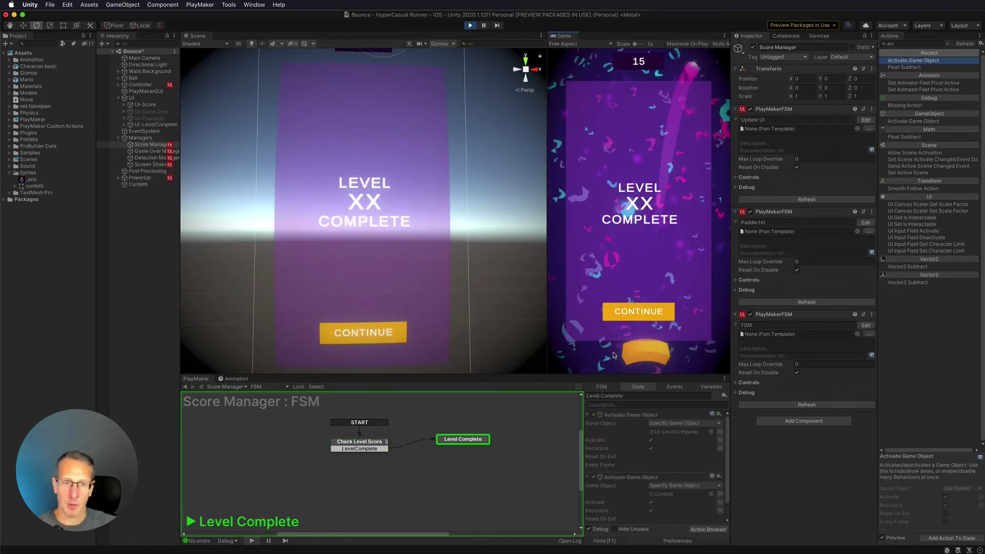
{"action": "left_click", "coordinate": [470, 25]}
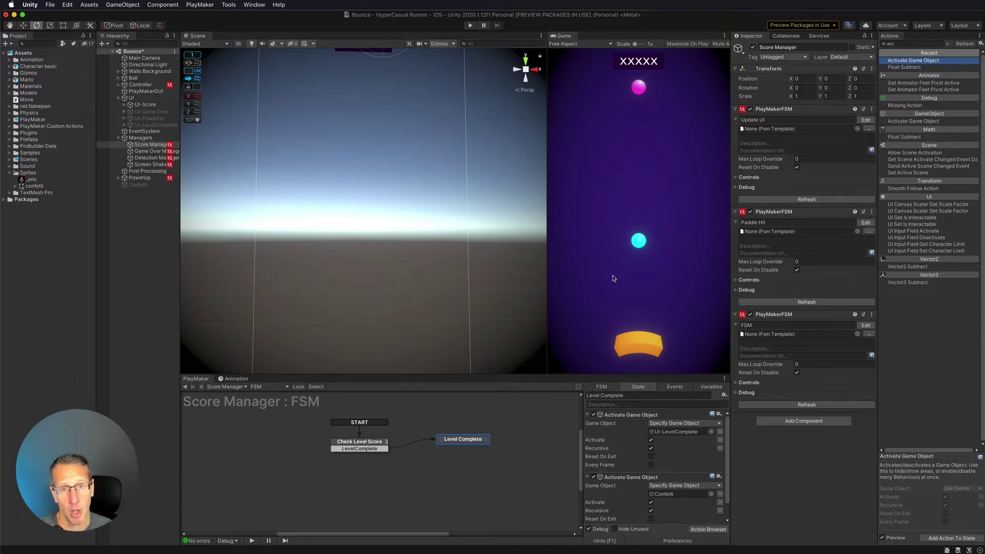
{"action": "left_click", "coordinate": [647, 425]}
{"action": "left_click", "coordinate": [610, 479]}
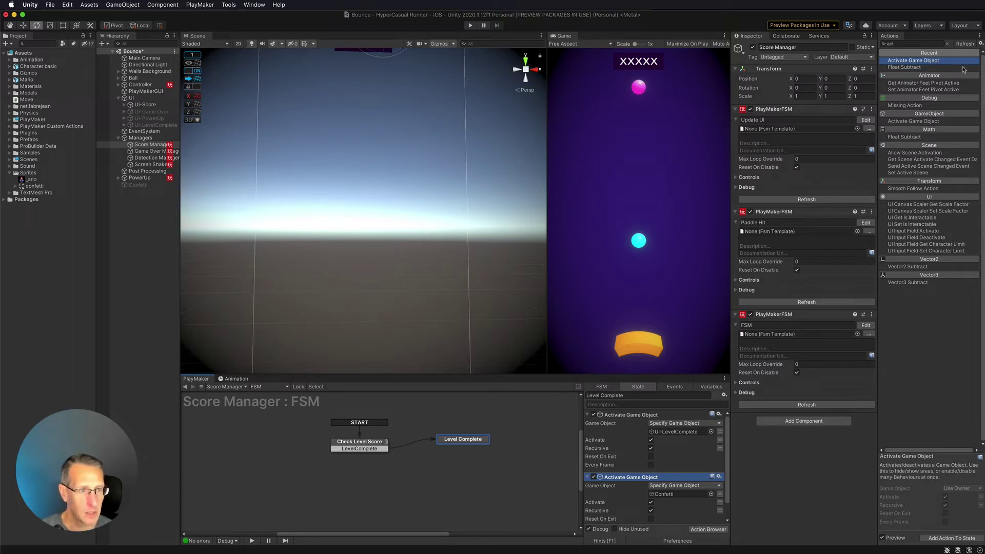
- Add a Use Owner Activate Game Object action below Confetti in Level Complete and duplicate it
{"action": "left_click", "coordinate": [929, 63]}
{"action": "left_click_drag", "start_coordinate": [928, 62], "coordinate": [659, 422]}
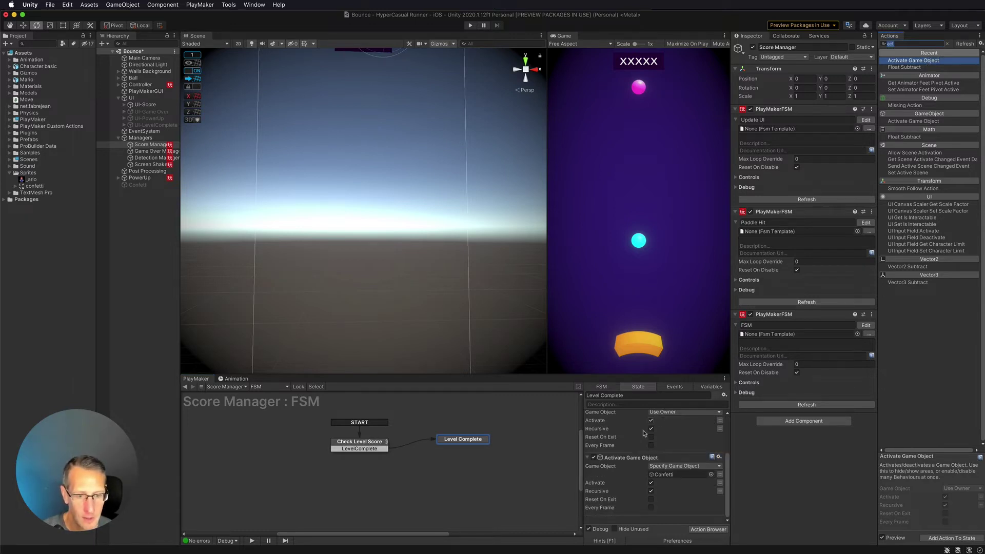
{"action": "left_click", "coordinate": [622, 458]}
{"action": "scroll", "coordinate": [629, 454], "scroll_direction": "up", "scroll_amount": 3}
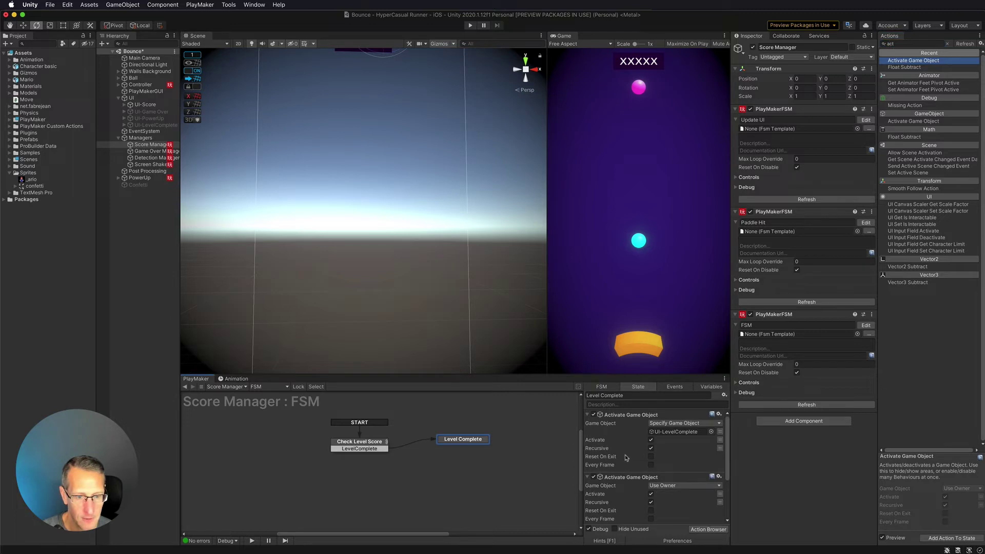
{"action": "scroll", "coordinate": [628, 447], "scroll_direction": "down", "scroll_amount": 3}
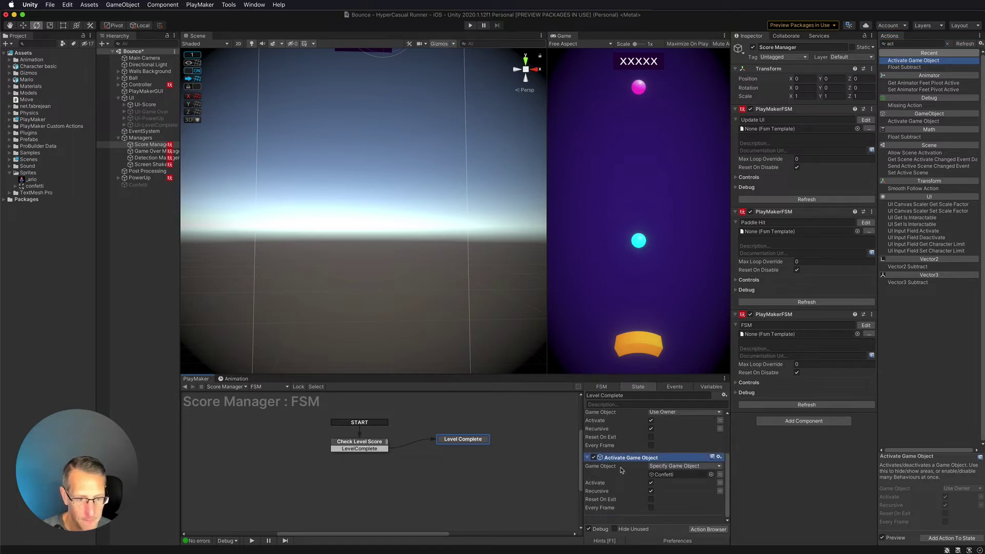
{"action": "scroll", "coordinate": [623, 471], "scroll_direction": "up", "scroll_amount": 3}
{"action": "left_click", "coordinate": [617, 477]}
{"action": "left_click_drag", "start_coordinate": [617, 480], "coordinate": [628, 523]}
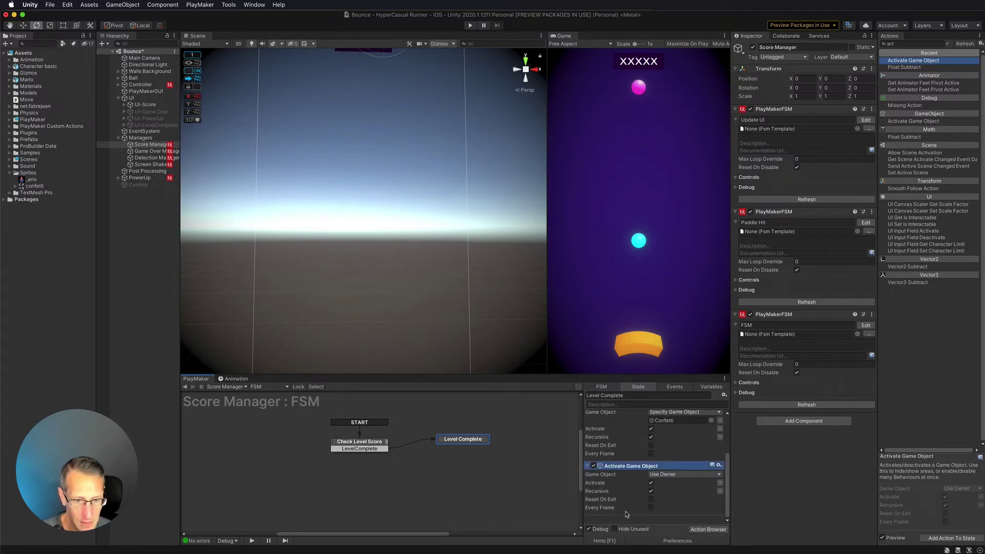
{"action": "key", "text": "super+d"}
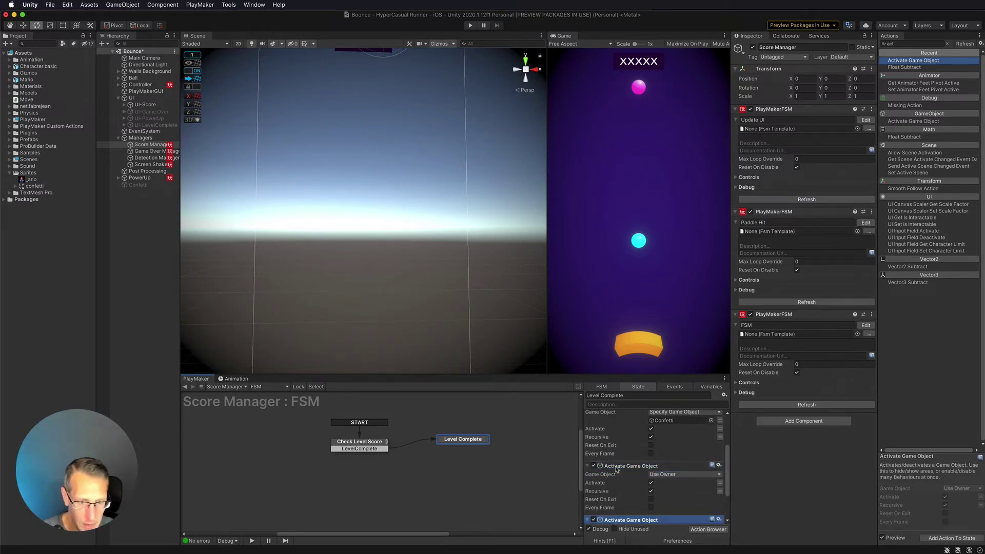
{"action": "scroll", "coordinate": [617, 484], "scroll_direction": "down", "scroll_amount": 1}
{"action": "scroll", "coordinate": [618, 484], "scroll_direction": "down", "scroll_amount": 1}
- Make the first new action deactivate the Controller object with Activate unticked
{"action": "left_click", "coordinate": [678, 426]}
{"action": "left_click", "coordinate": [671, 434]}
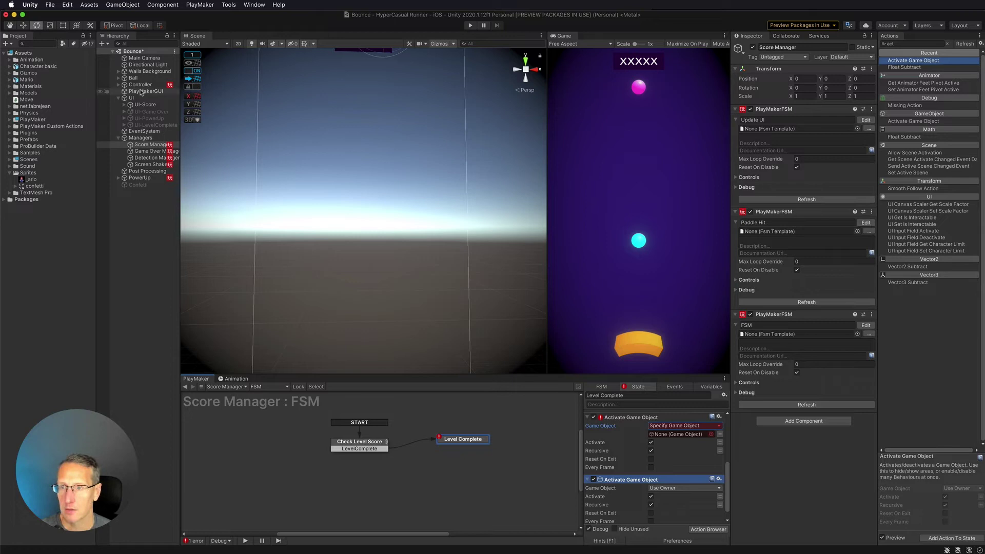
{"action": "left_click", "coordinate": [137, 84]}
{"action": "left_click_drag", "start_coordinate": [149, 145], "coordinate": [675, 436]}
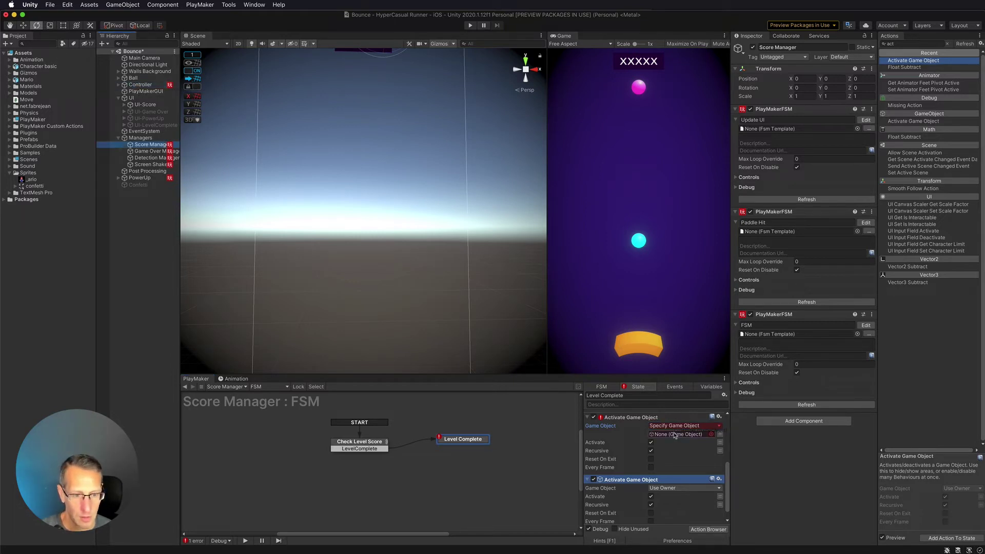
{"action": "left_click", "coordinate": [651, 443]}
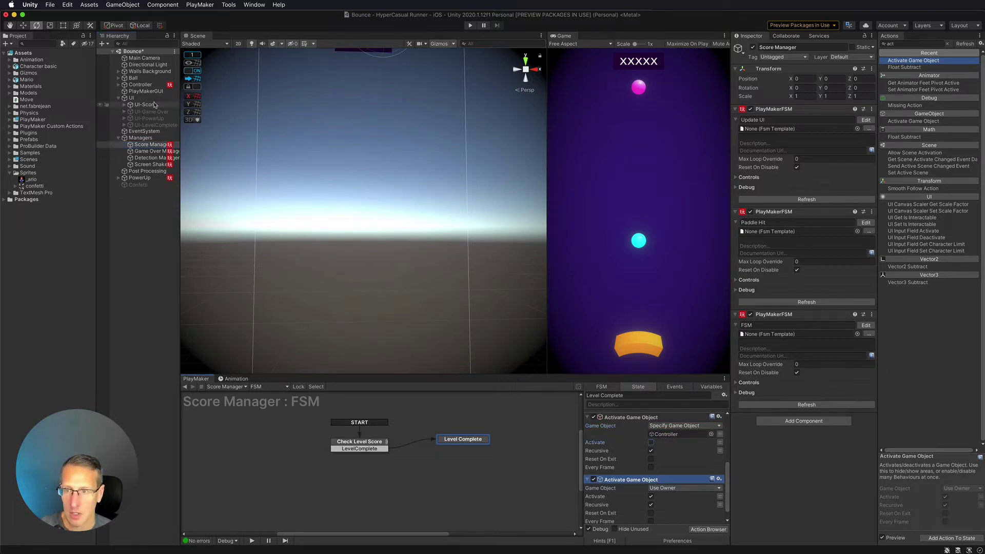
- Make the second new action deactivate the Ball, then start a test run
{"action": "left_click", "coordinate": [663, 488]}
{"action": "left_click", "coordinate": [675, 495]}
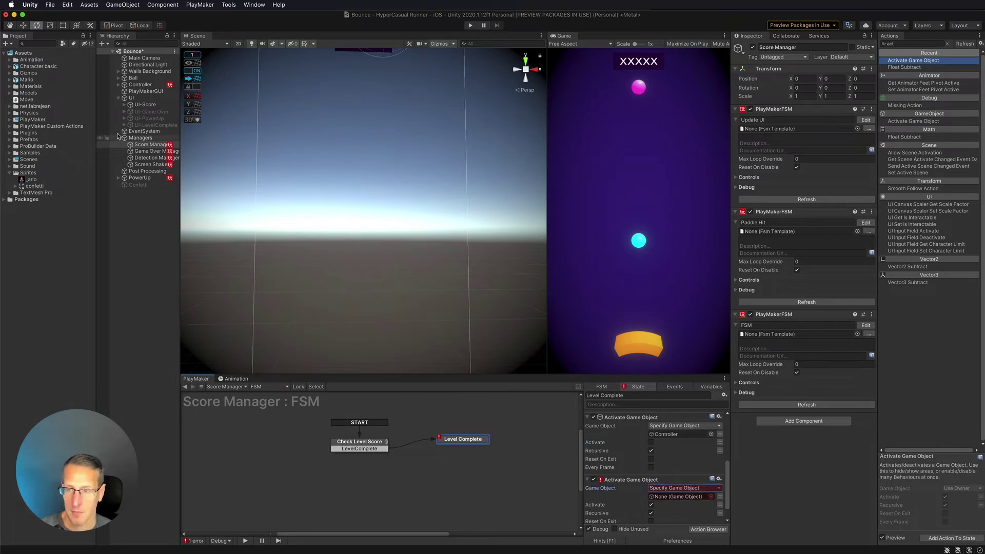
{"action": "left_click_drag", "start_coordinate": [140, 80], "coordinate": [668, 496]}
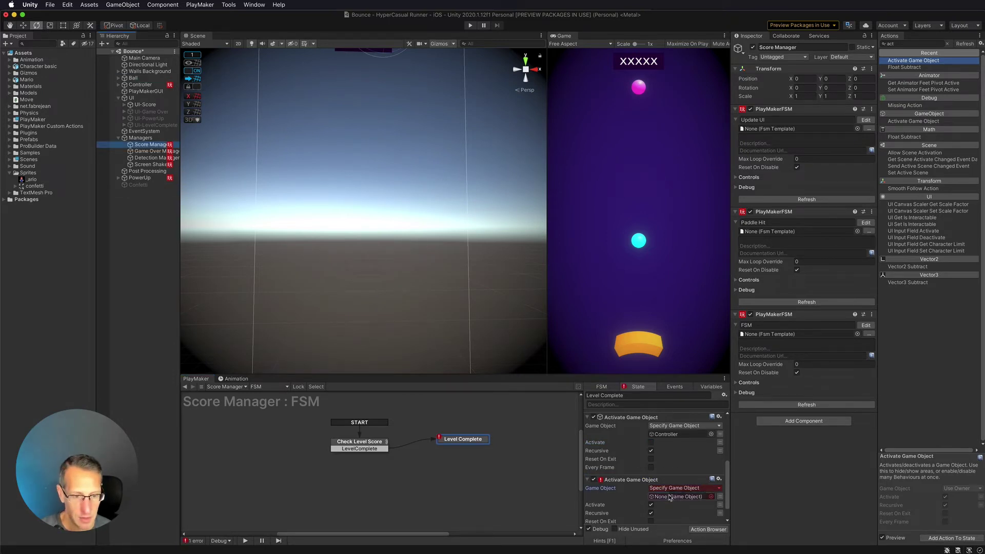
{"action": "left_click", "coordinate": [651, 505]}
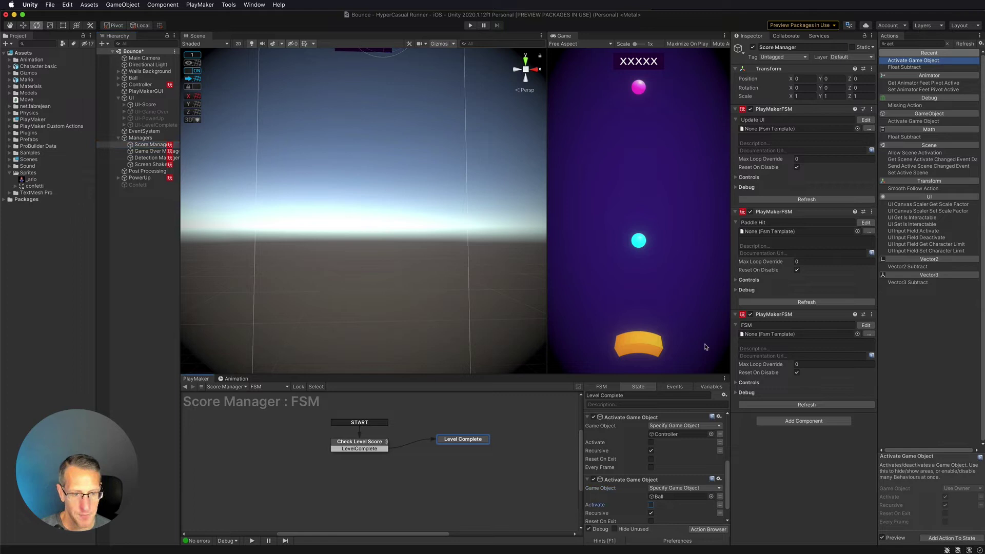
{"action": "left_click", "coordinate": [471, 26]}
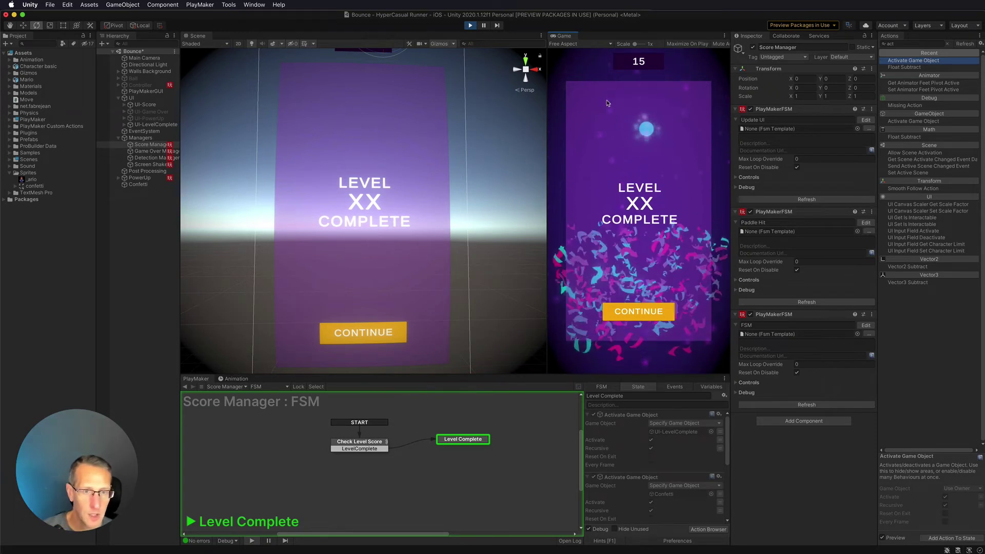
- Stop the test run after the Level XX Complete screen with confetti appears
{"action": "left_click", "coordinate": [471, 26]}
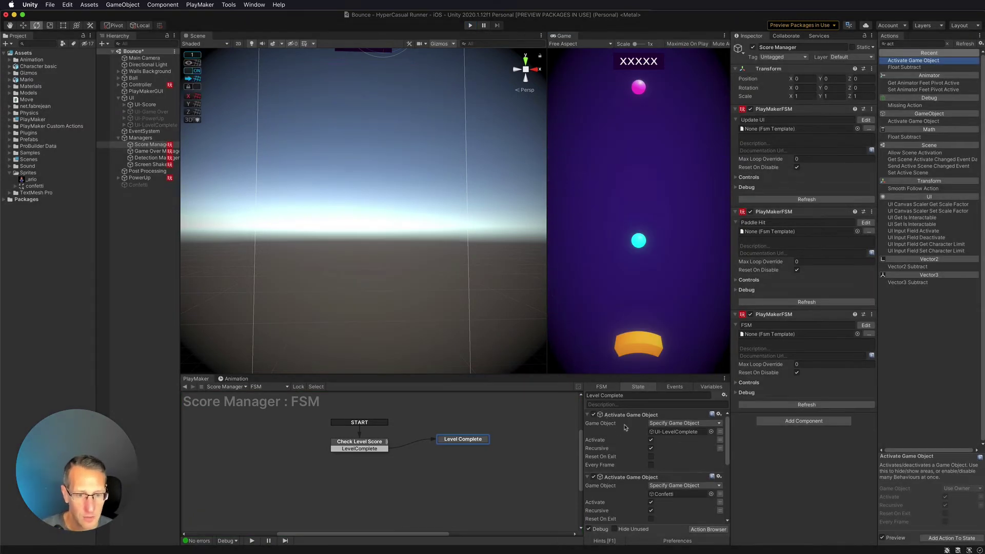
- Untick Looping on the Confetti particle system, then reselect Score Manager
{"action": "scroll", "coordinate": [619, 420], "scroll_direction": "down", "scroll_amount": 5}
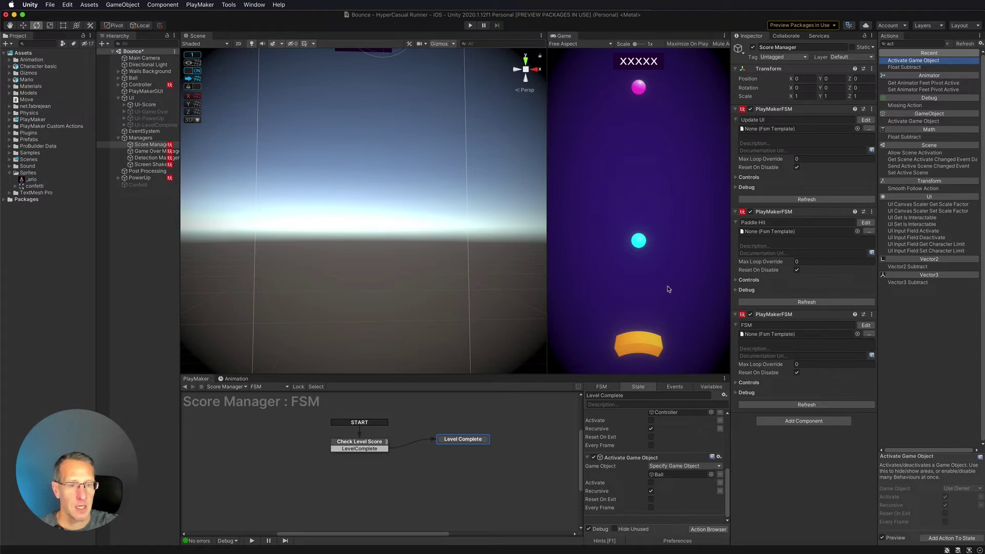
{"action": "left_click", "coordinate": [132, 185]}
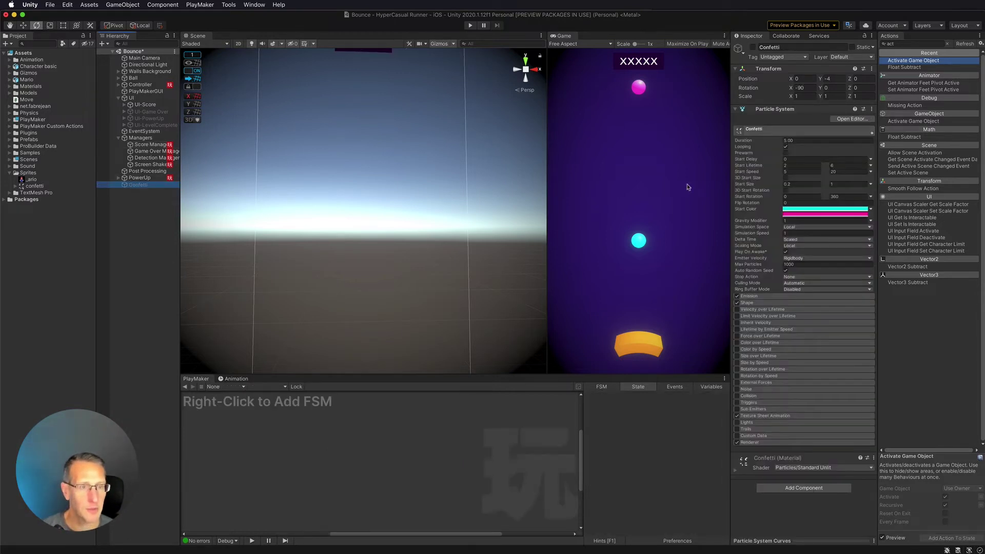
{"action": "left_click", "coordinate": [785, 147]}
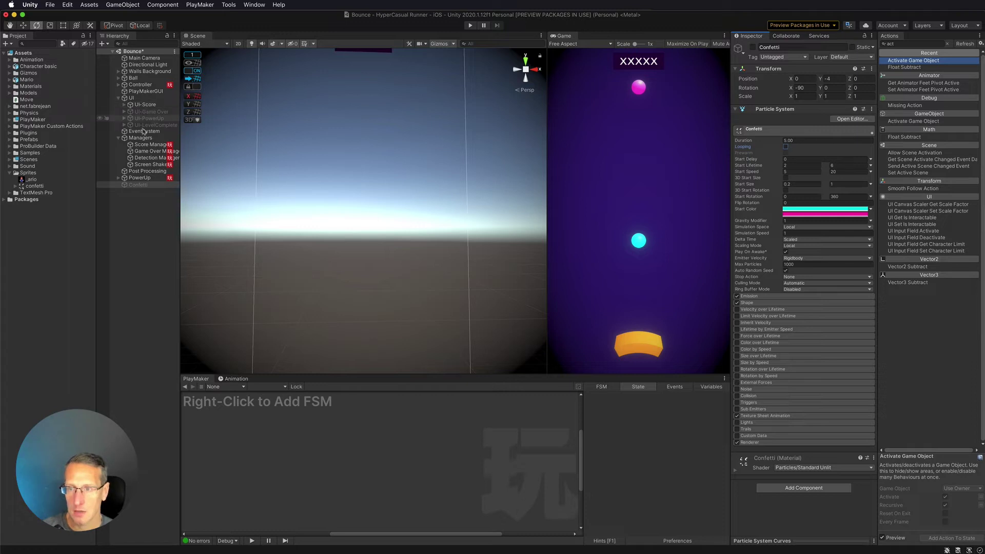
{"action": "left_click", "coordinate": [147, 145]}
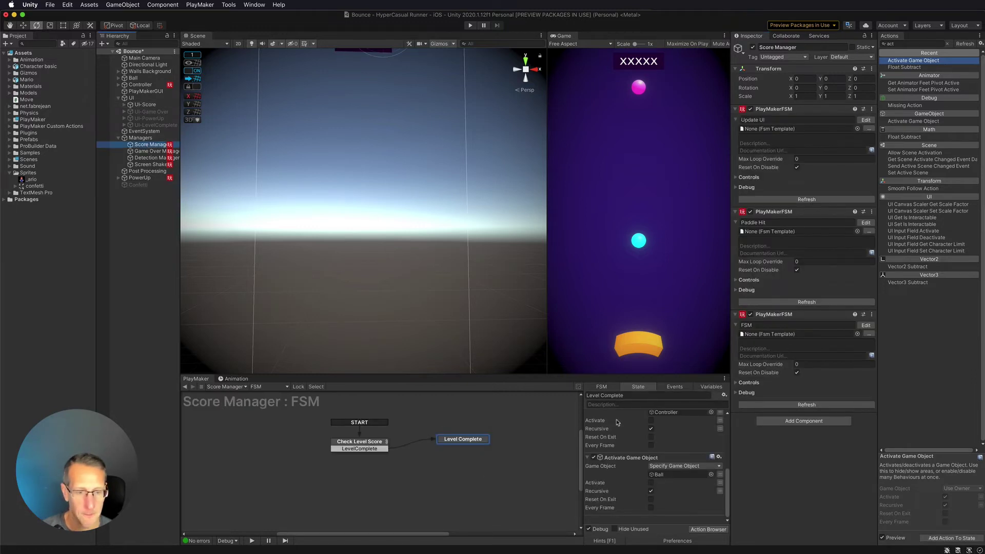
{"action": "scroll", "coordinate": [617, 431], "scroll_direction": "up", "scroll_amount": 5}
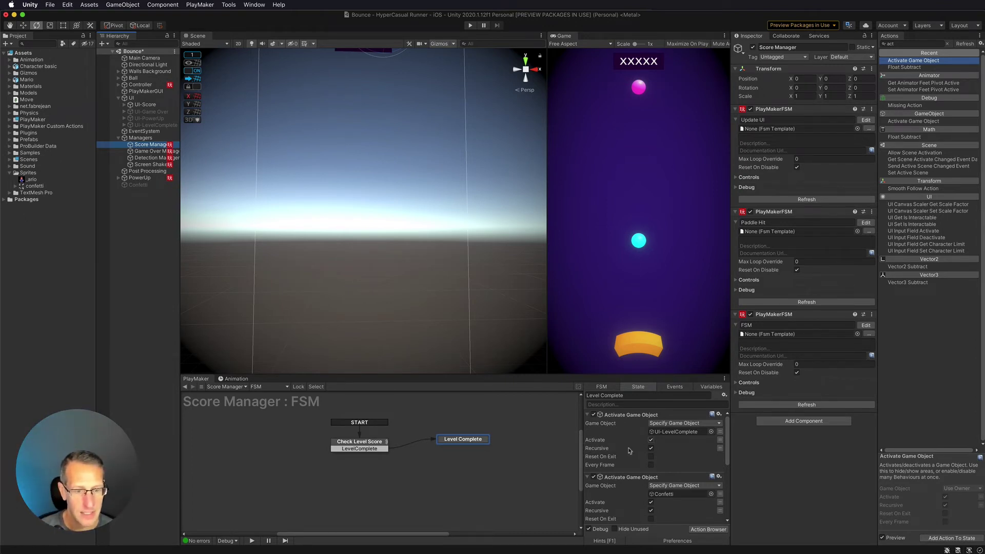
{"action": "scroll", "coordinate": [630, 446], "scroll_direction": "down", "scroll_amount": 1}
{"action": "scroll", "coordinate": [631, 447], "scroll_direction": "down", "scroll_amount": 5}
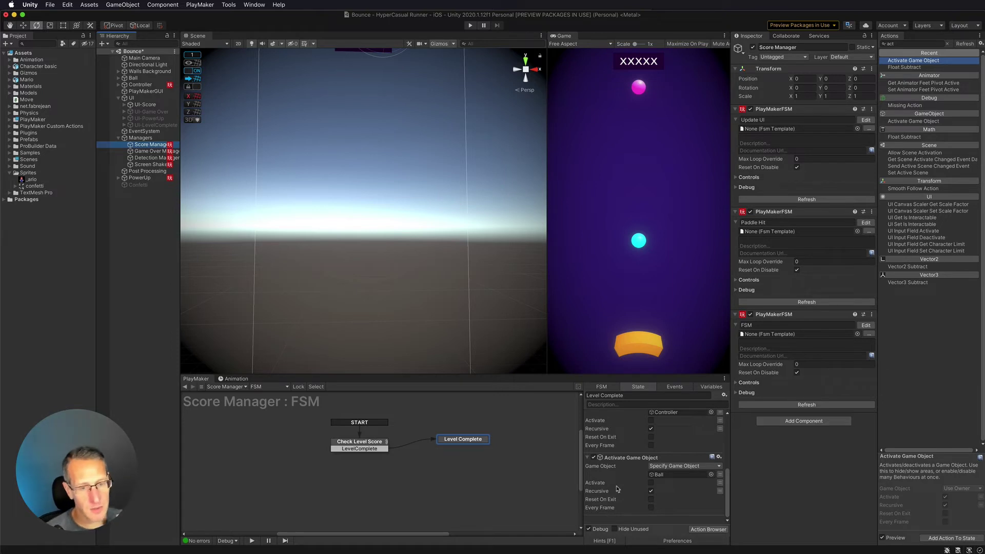
- Activate the UI-LevelComplete canvas, then return to Score Manager and list its FSMs
{"action": "left_click", "coordinate": [134, 126]}
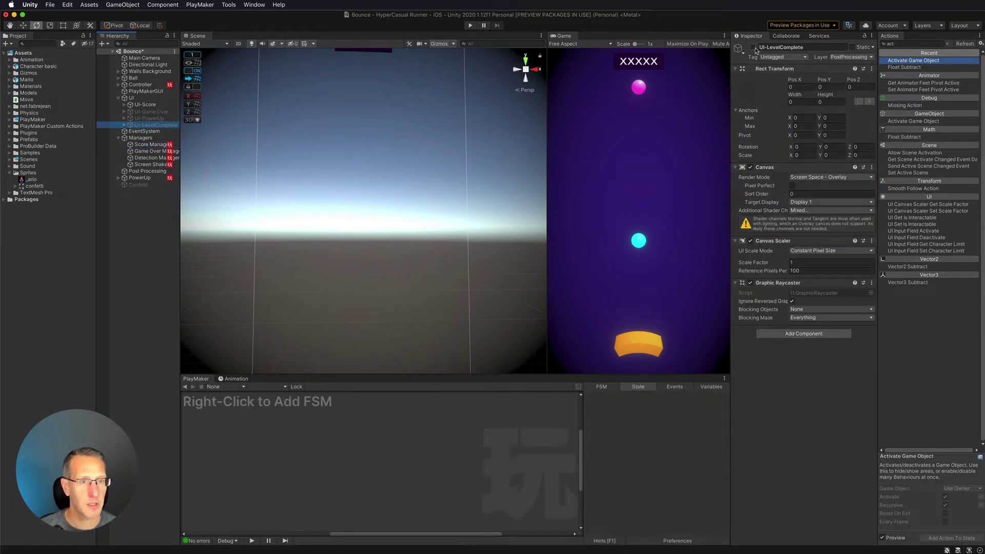
{"action": "left_click", "coordinate": [754, 48]}
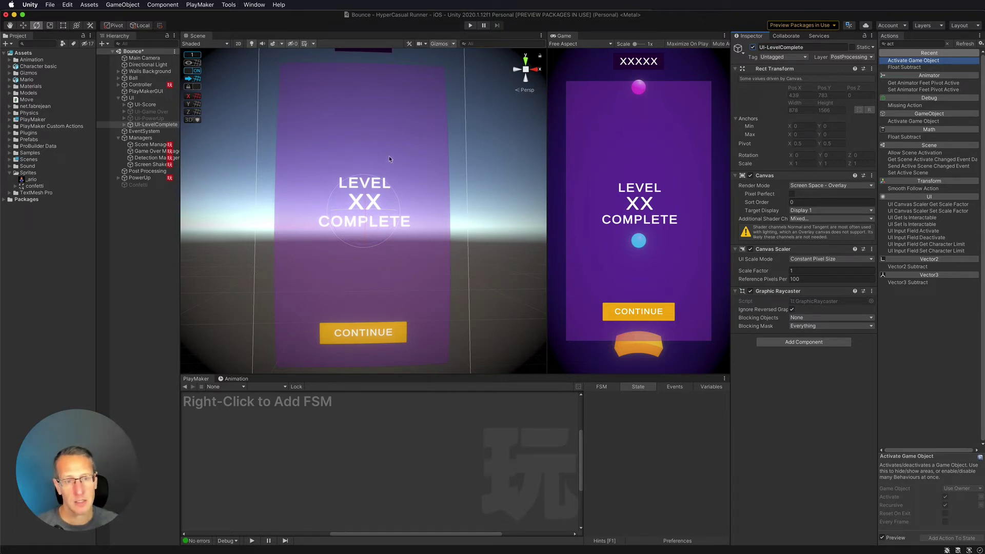
{"action": "left_click", "coordinate": [143, 144]}
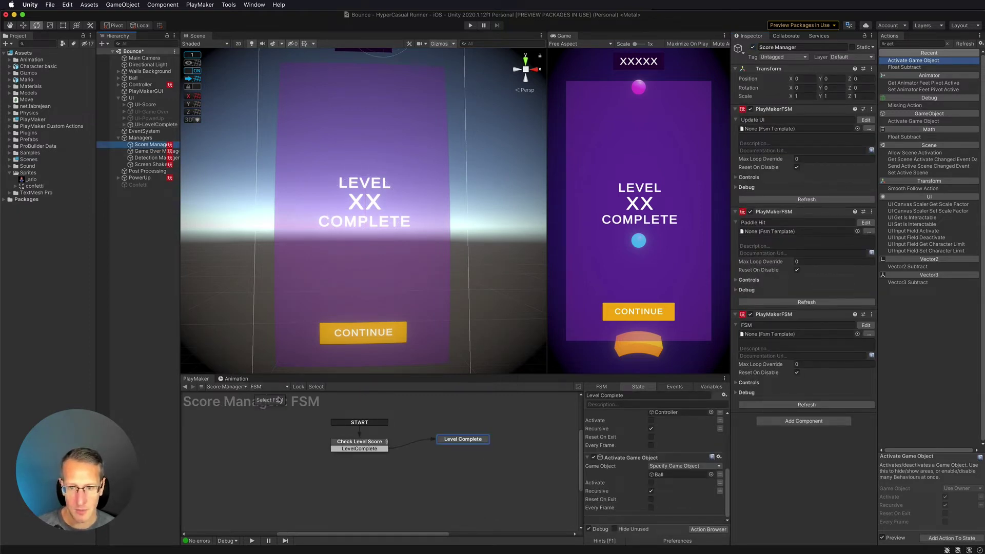
{"action": "left_click", "coordinate": [272, 389]}
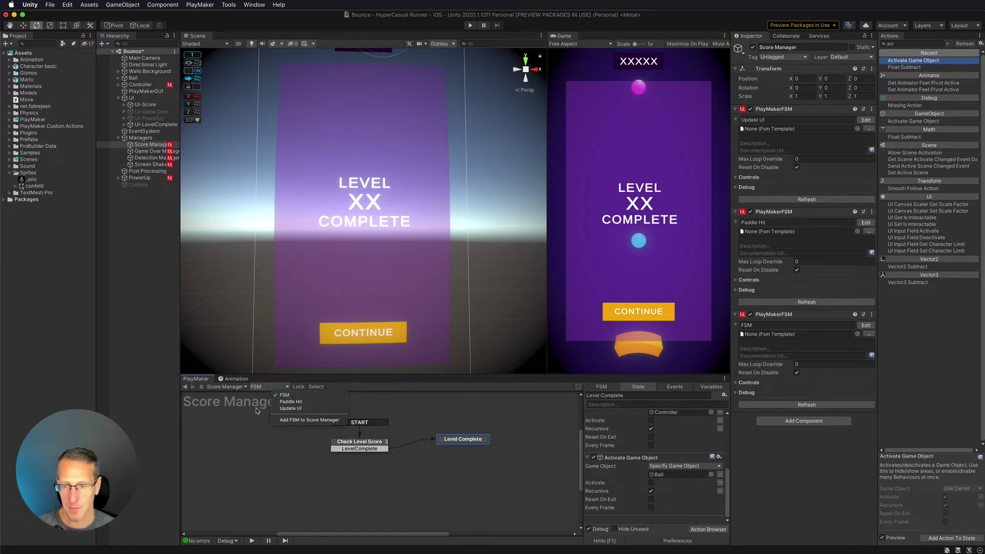
- Rename Score Manager's third FSM to 'LevelComplete'
{"action": "left_click", "coordinate": [284, 395]}
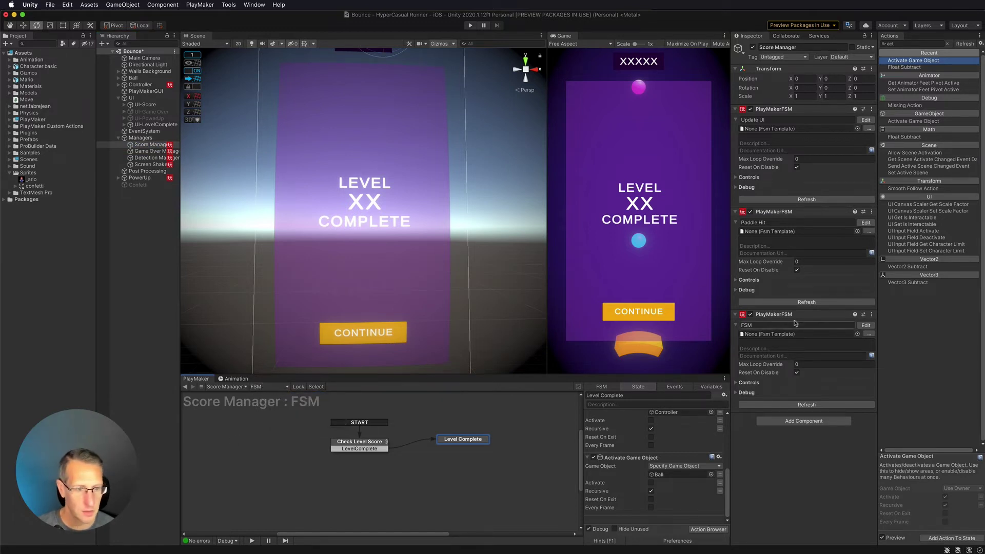
{"action": "left_click", "coordinate": [751, 326]}
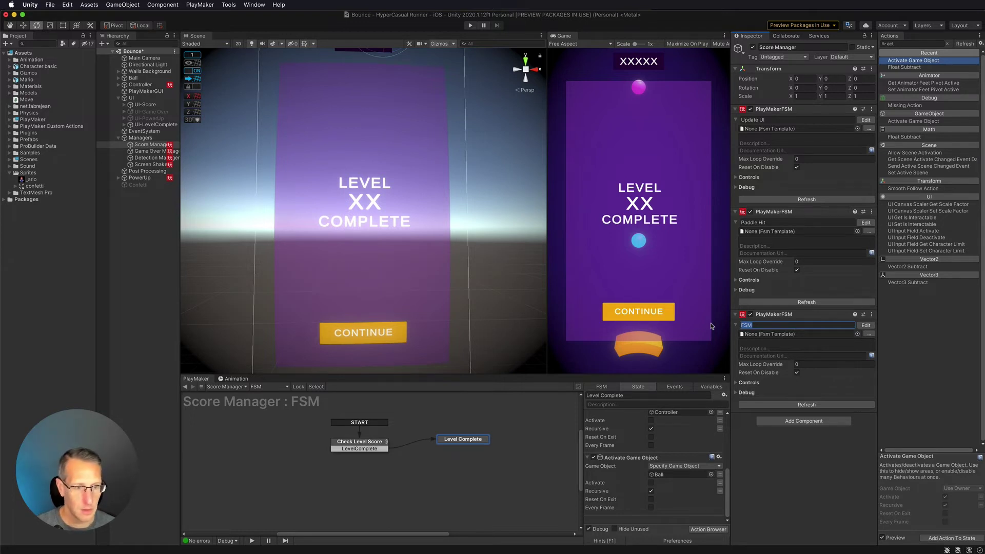
{"action": "type", "text": "LevelComplete"}
- Switch the PlayMaker editor to the Update UI FSM and select its state
{"action": "left_click", "coordinate": [269, 387]}
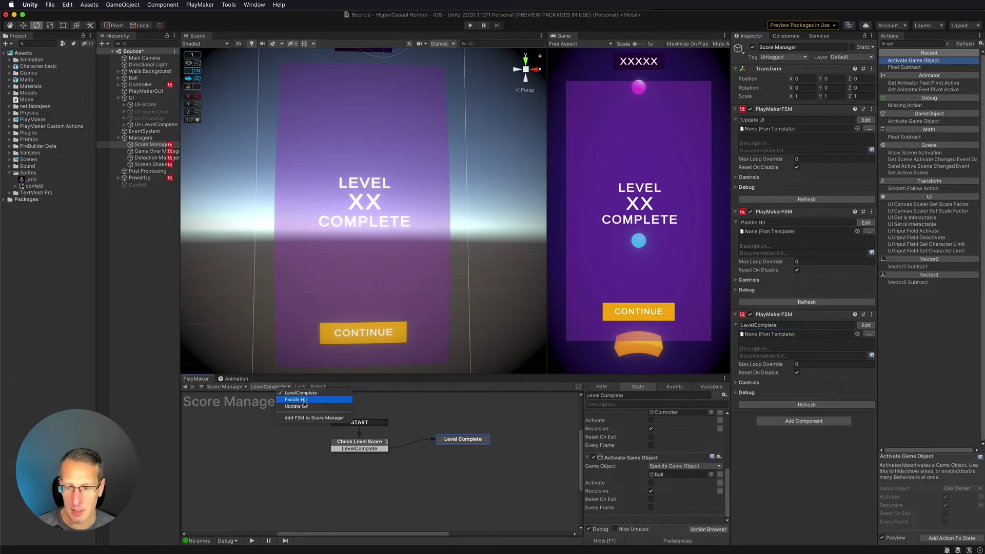
{"action": "left_click", "coordinate": [282, 406]}
{"action": "left_click", "coordinate": [303, 445]}
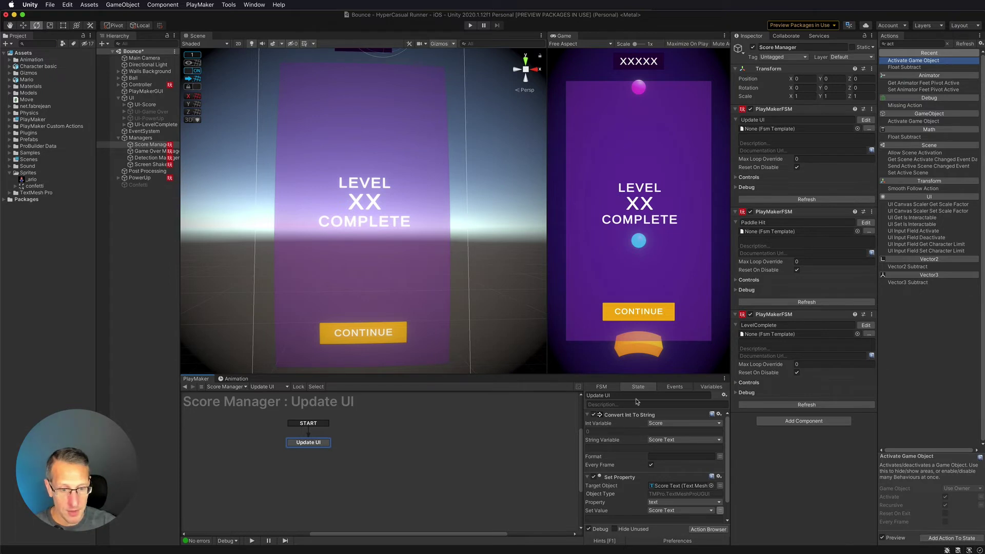
- Collapse the Convert Int To String and Set Property actions and duplicate both
{"action": "left_click", "coordinate": [631, 416]}
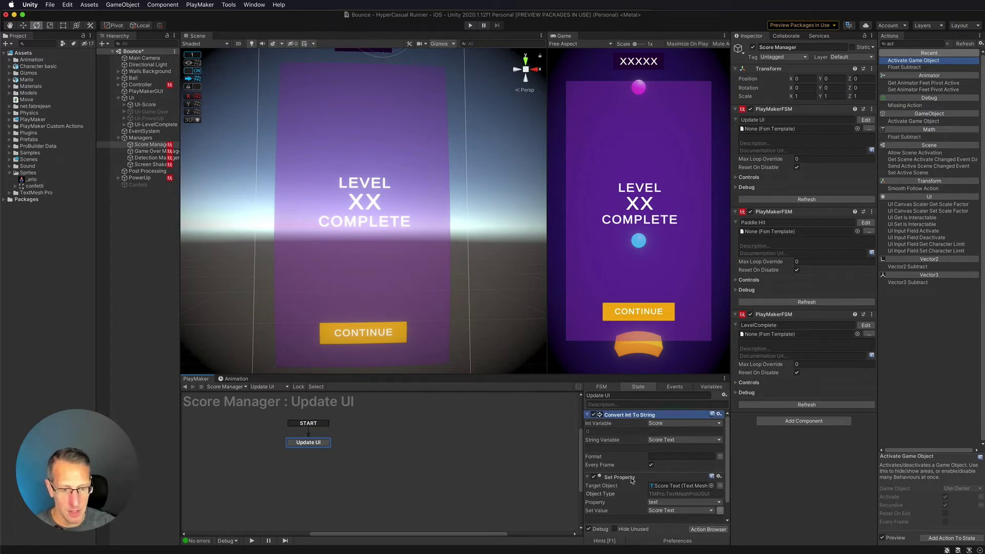
{"action": "scroll", "coordinate": [630, 480], "scroll_direction": "down", "scroll_amount": 2}
{"action": "scroll", "coordinate": [627, 480], "scroll_direction": "up", "scroll_amount": 2}
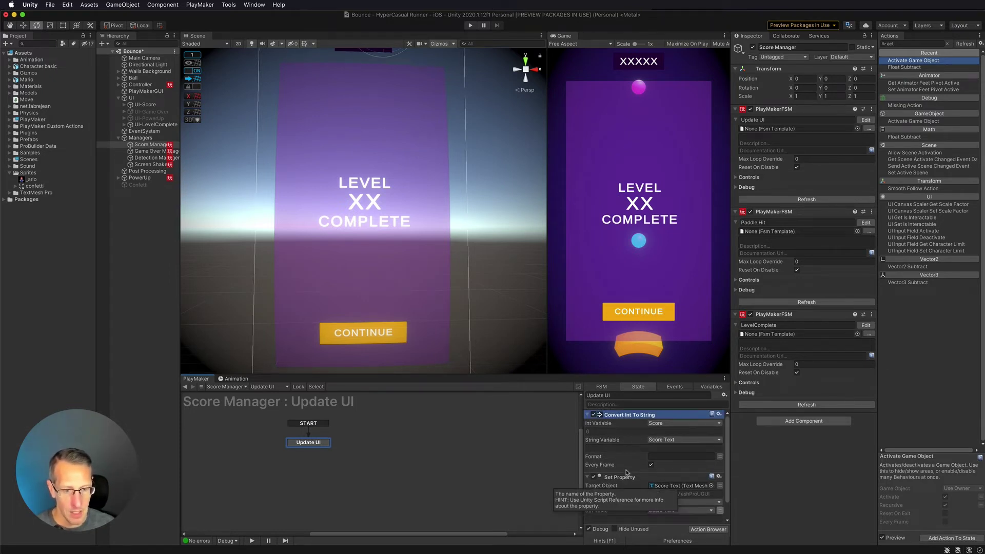
{"action": "left_click", "coordinate": [586, 416]}
{"action": "left_click", "coordinate": [588, 424]}
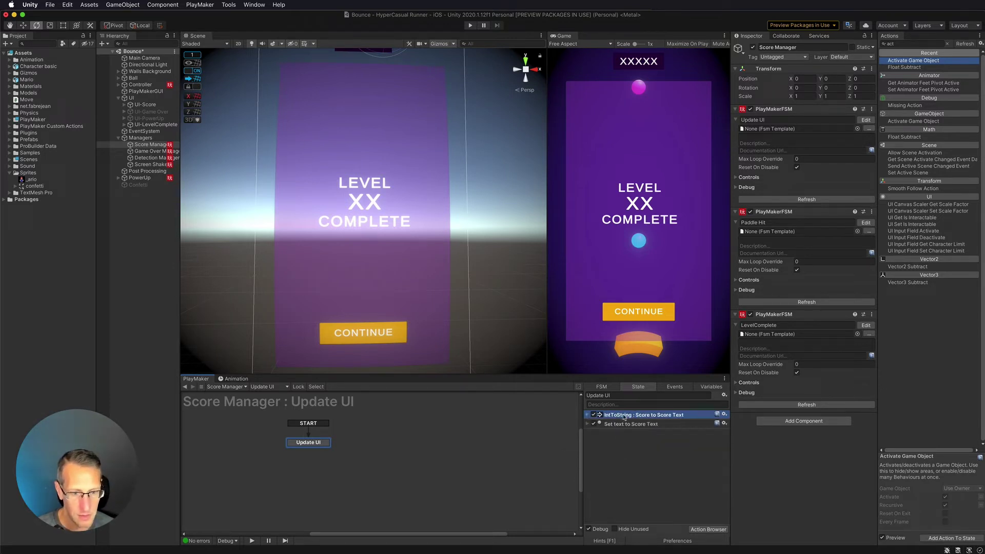
{"action": "left_click", "coordinate": [624, 424], "text": "shift"}
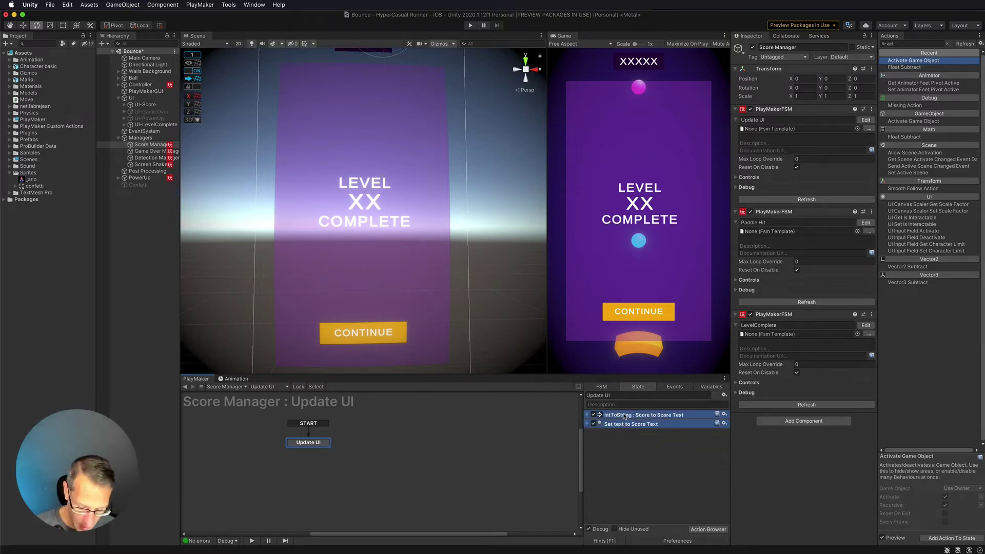
{"action": "key", "text": "ctrl+v"}
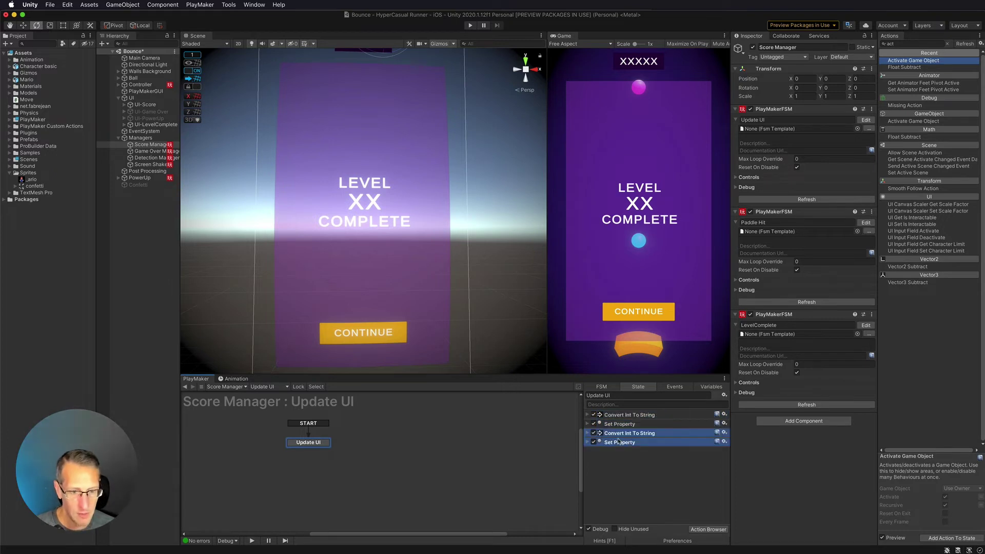
- Make the copied conversion turn Globals LevelNumber into a new LevelNumber string variable
{"action": "left_click", "coordinate": [588, 433]}
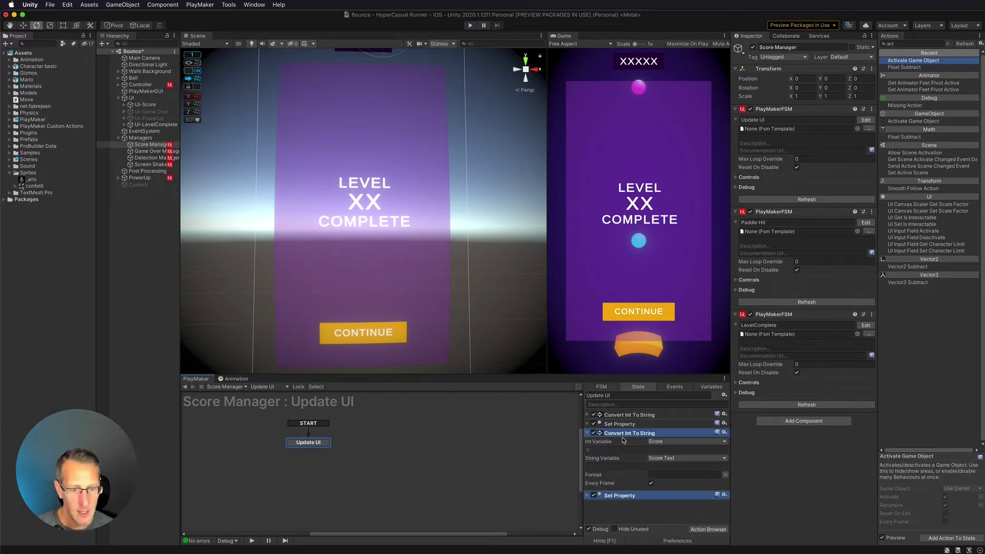
{"action": "left_click", "coordinate": [660, 442]}
{"action": "mouse_move", "coordinate": [663, 457]}
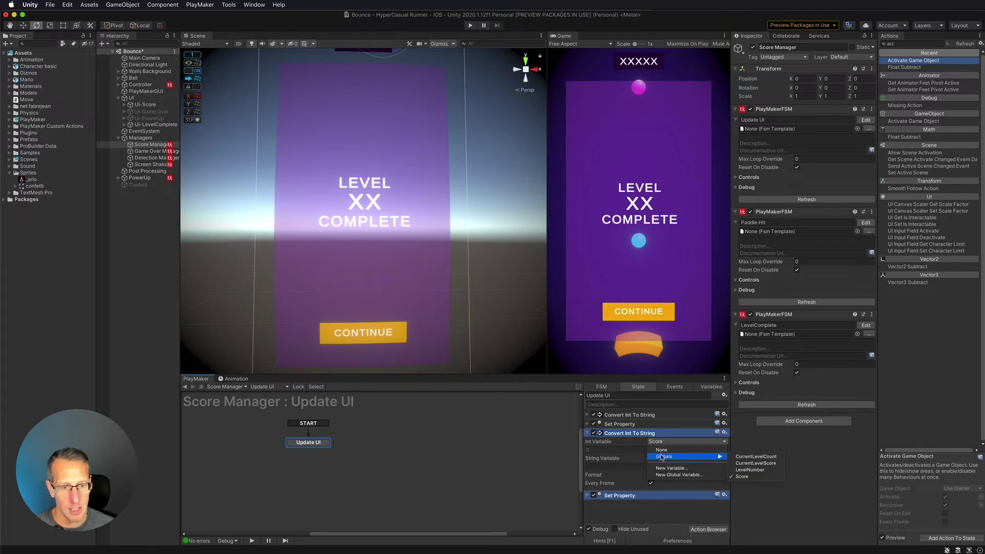
{"action": "left_click", "coordinate": [750, 469]}
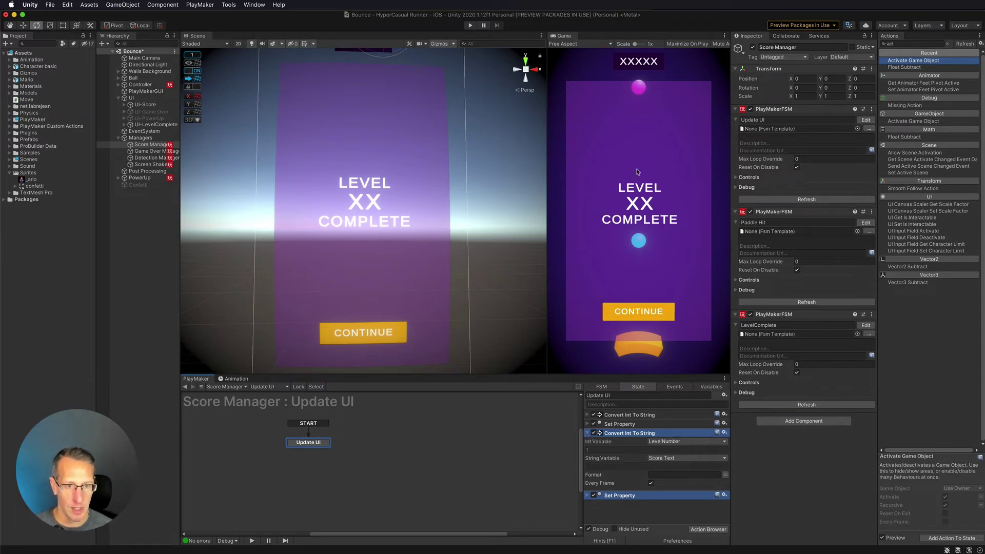
{"action": "left_click", "coordinate": [587, 495]}
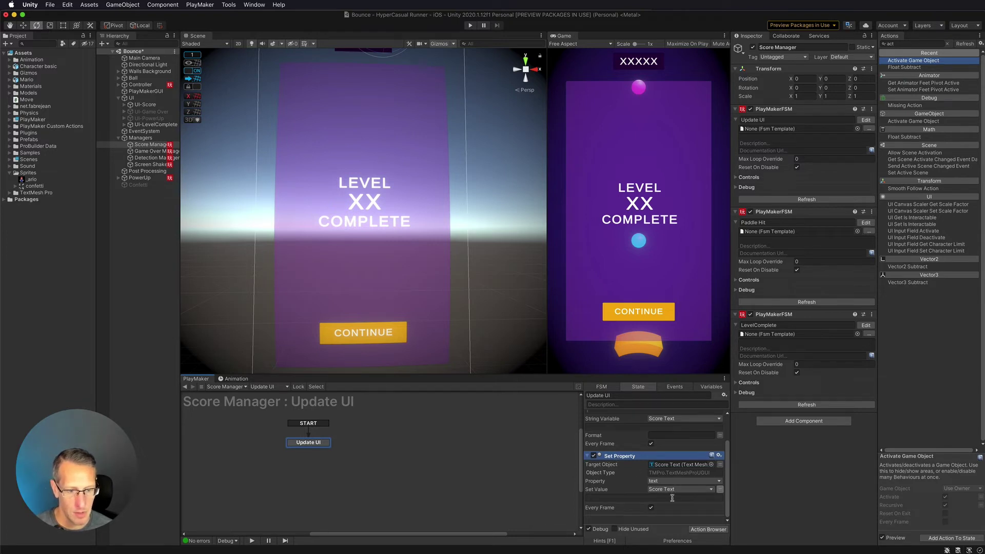
{"action": "left_click", "coordinate": [623, 457]}
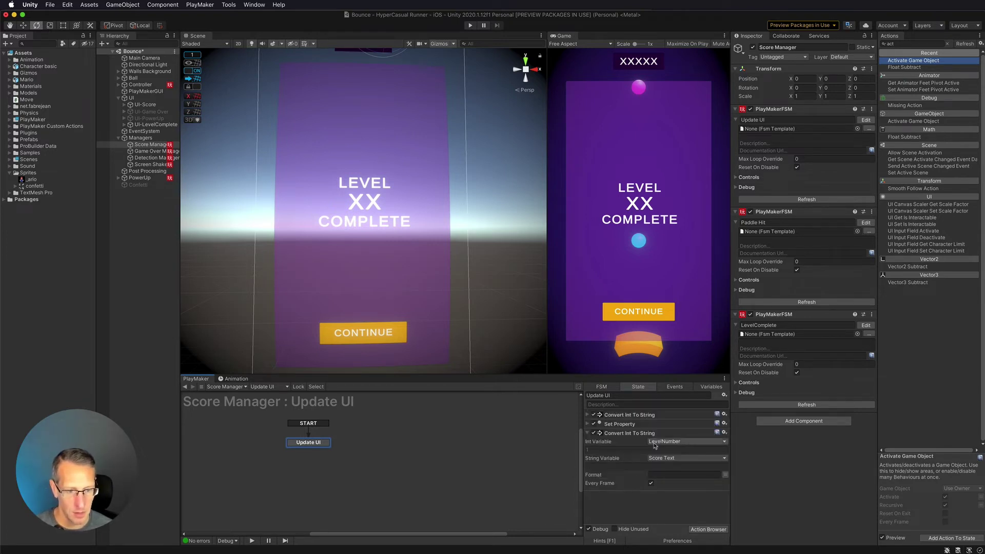
{"action": "left_click", "coordinate": [678, 459]}
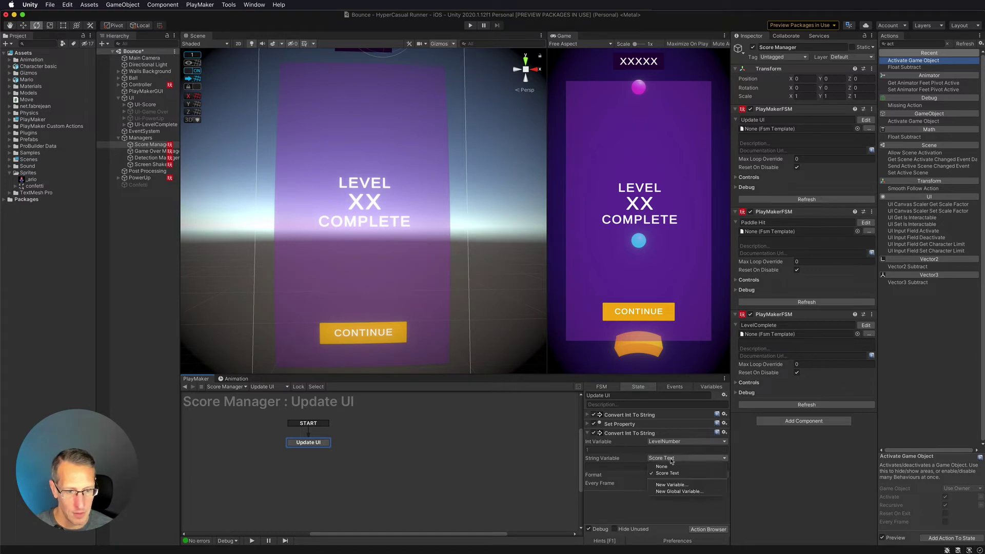
{"action": "left_click", "coordinate": [672, 486]}
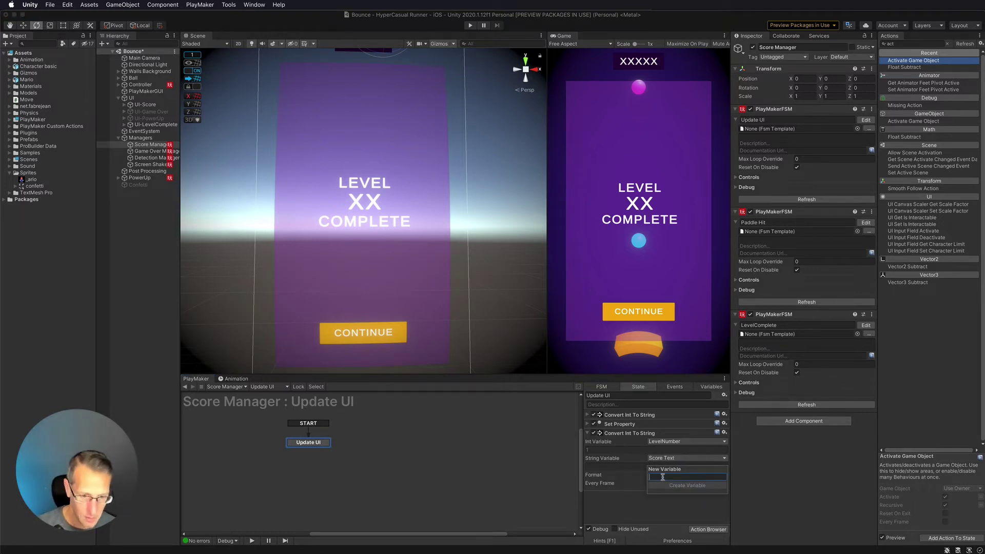
{"action": "type", "text": "LevelNumber"}
{"action": "key", "text": "Return"}
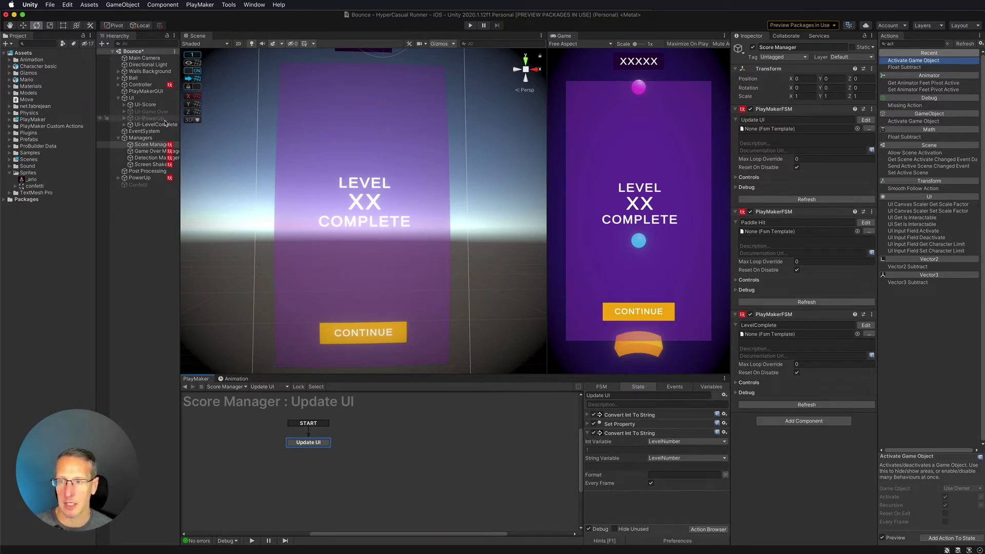
- Inspect the COMPLETE and LevelNum texts, then lock the Score Manager's Update UI FSM
{"action": "left_click", "coordinate": [124, 125]}
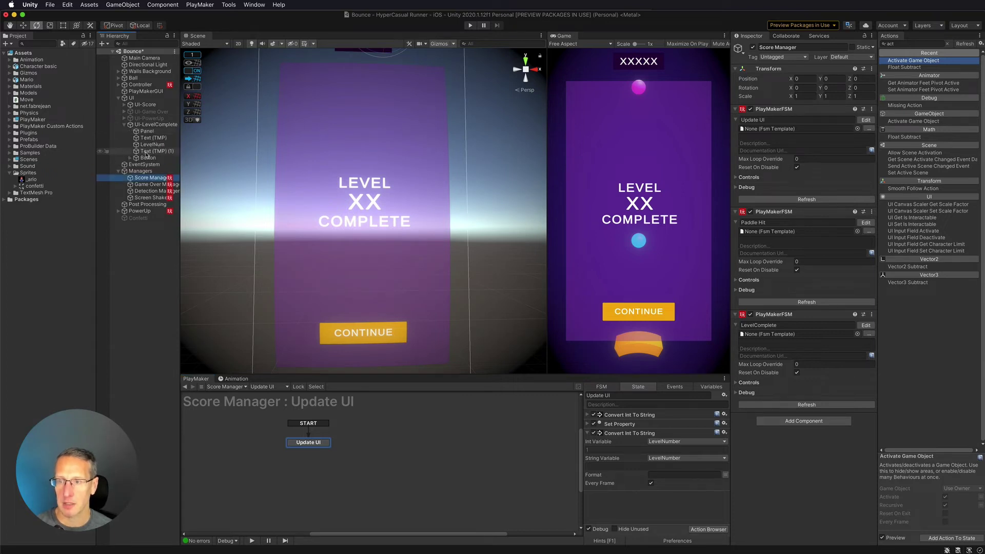
{"action": "left_click", "coordinate": [148, 151]}
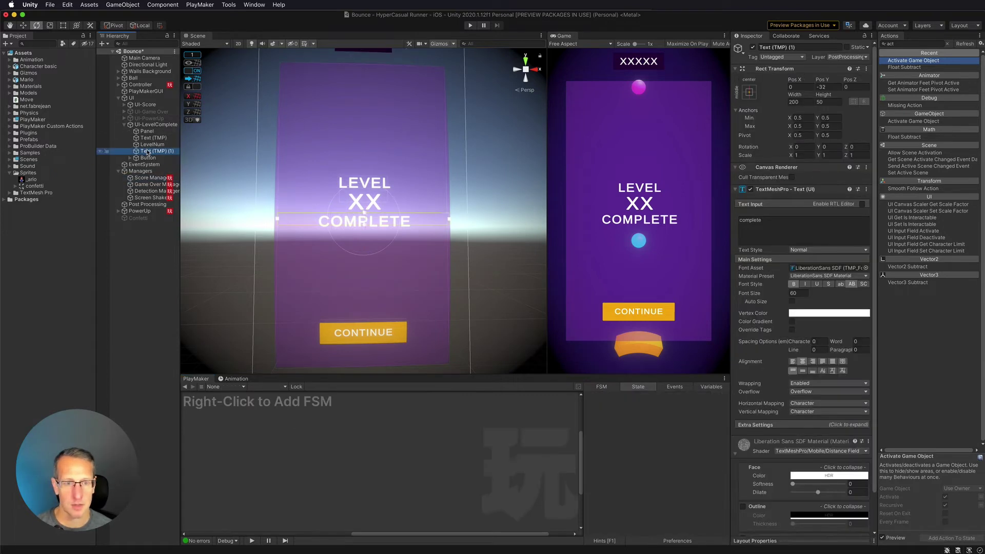
{"action": "left_click", "coordinate": [157, 144]}
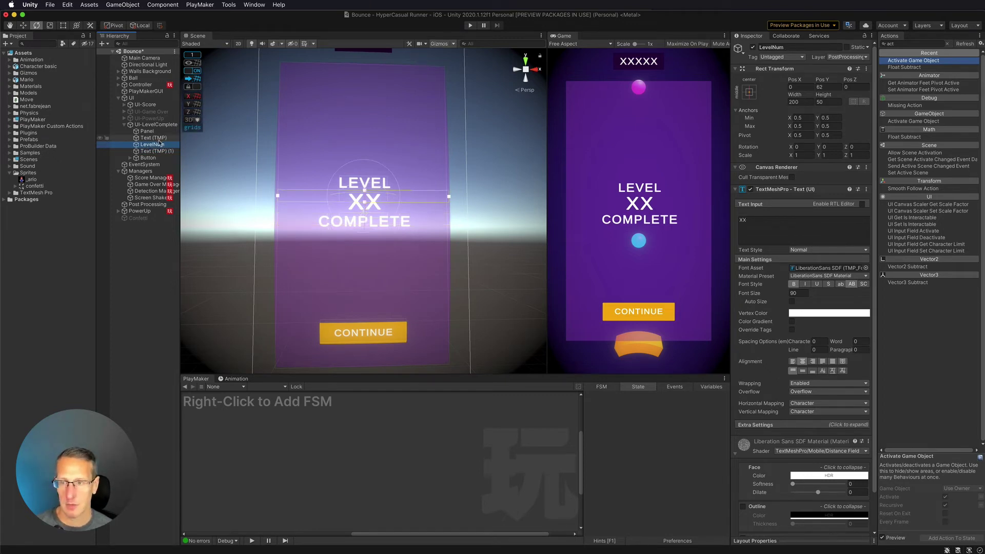
{"action": "left_click", "coordinate": [150, 178]}
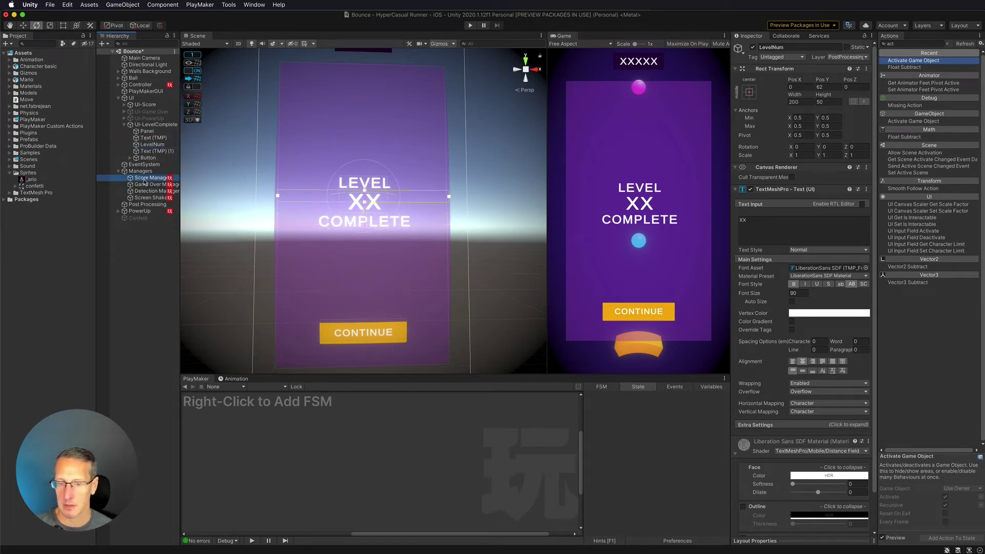
{"action": "left_click", "coordinate": [298, 388]}
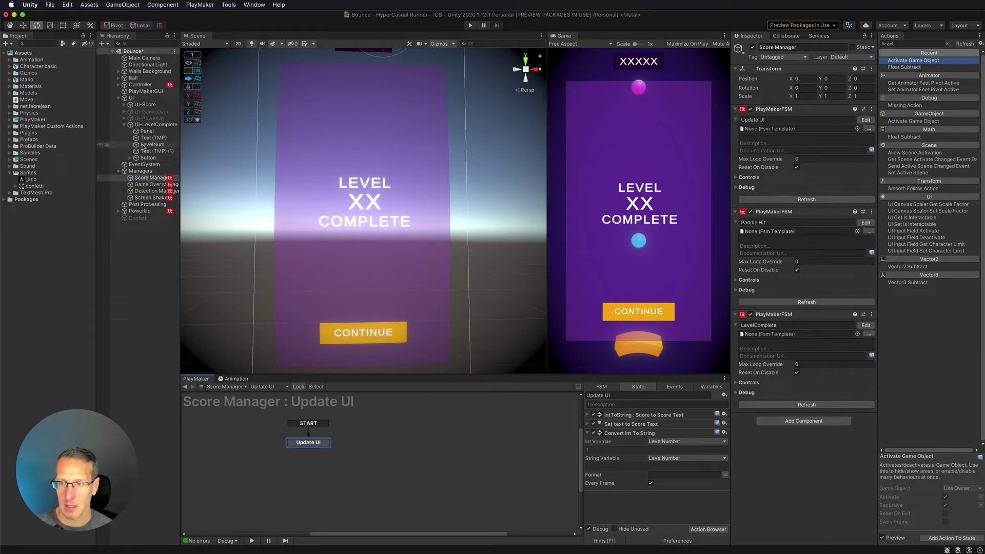
- Add a TextMeshProUGUI Set Property on LevelNum writing the LevelNumber string to text, then test-run
{"action": "left_click_drag", "start_coordinate": [146, 146], "coordinate": [628, 502]}
{"action": "mouse_move", "coordinate": [651, 529]}
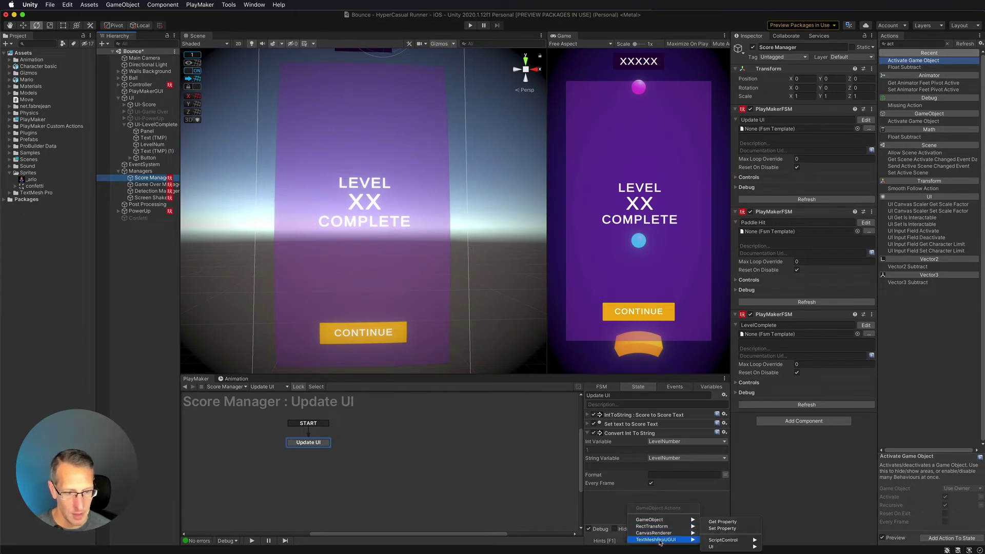
{"action": "left_click", "coordinate": [723, 529]}
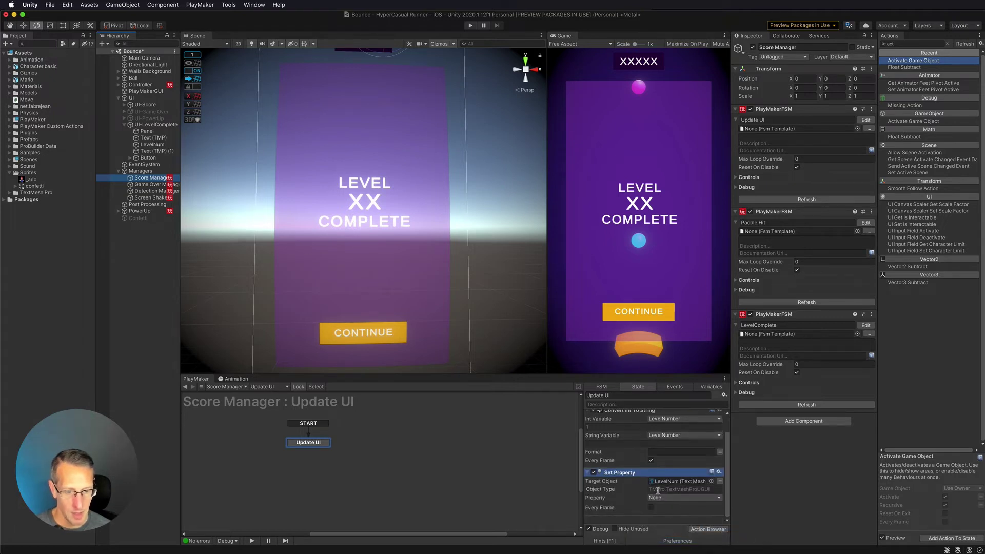
{"action": "left_click", "coordinate": [666, 498]}
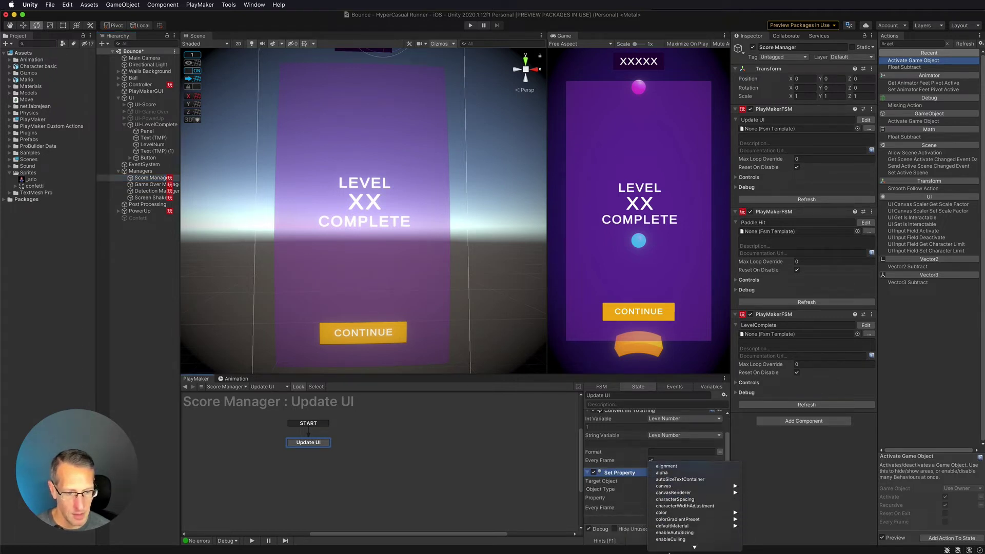
{"action": "mouse_move", "coordinate": [666, 552]}
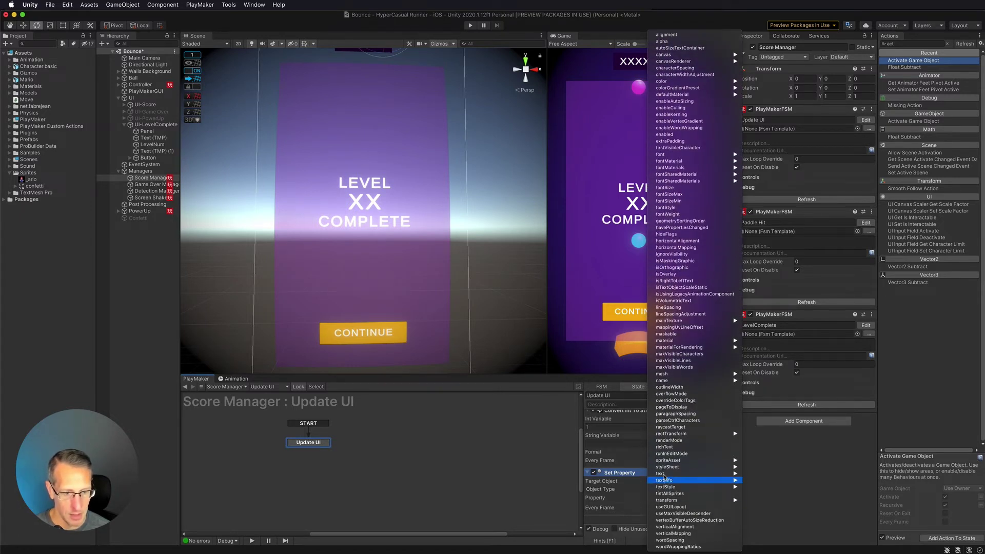
{"action": "left_click", "coordinate": [757, 474]}
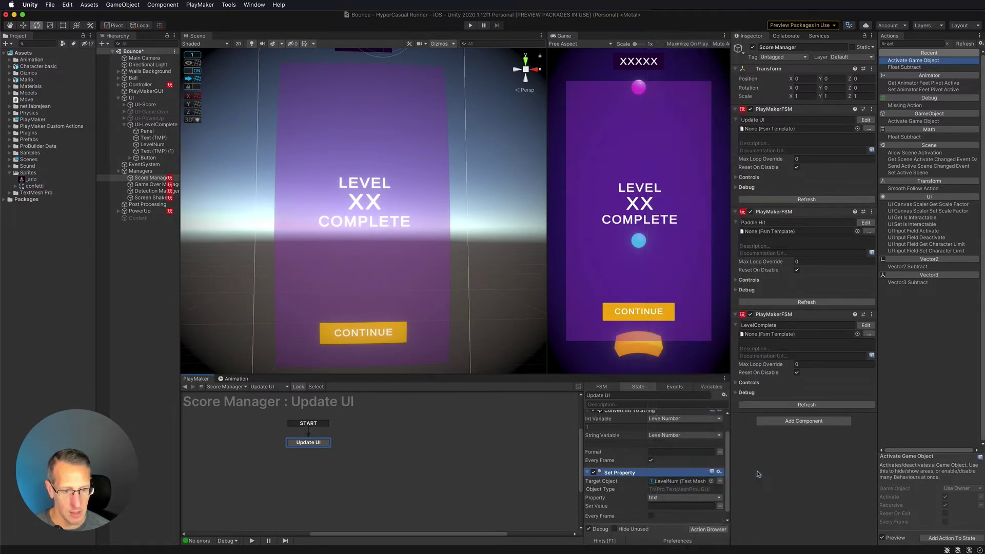
{"action": "left_click", "coordinate": [671, 499]}
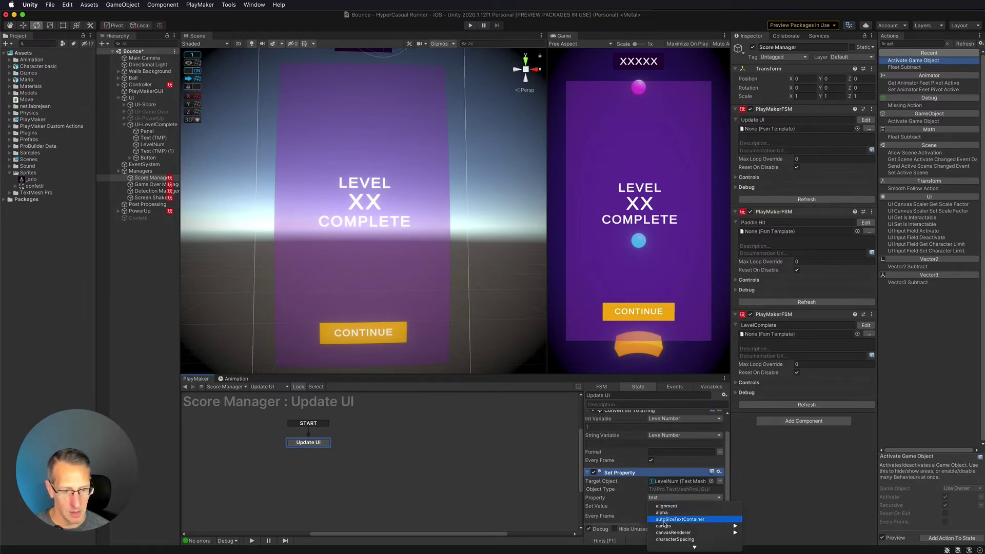
{"action": "left_click", "coordinate": [683, 501]}
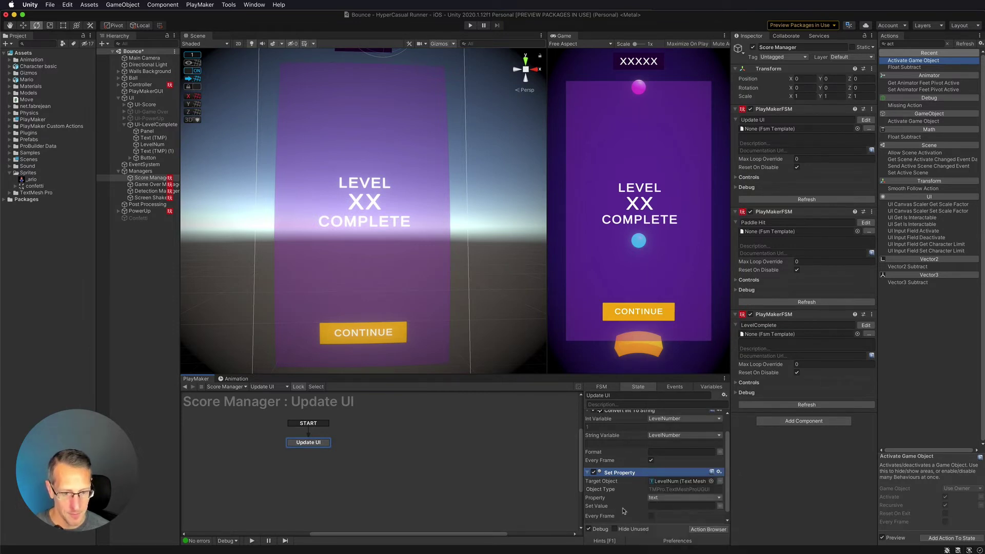
{"action": "left_click", "coordinate": [721, 506]}
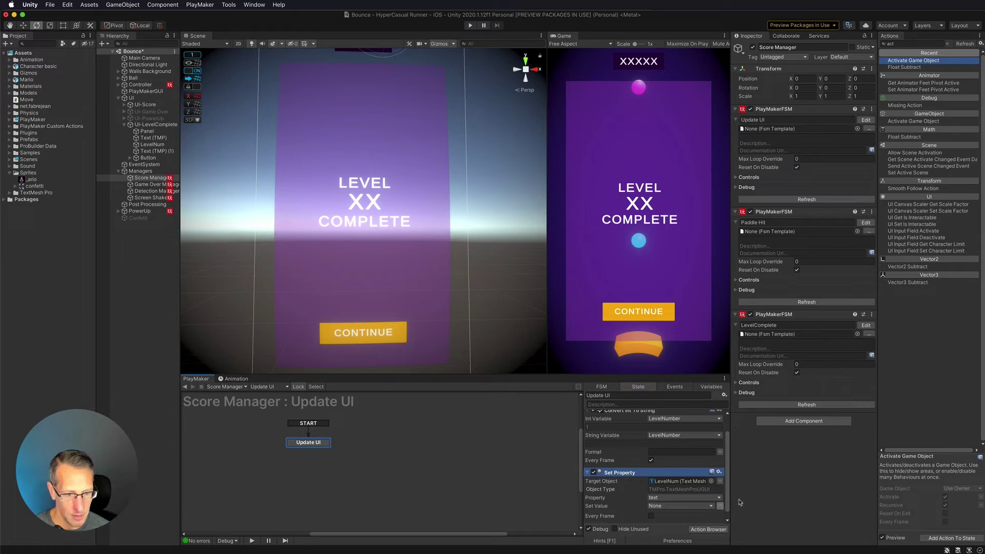
{"action": "left_click", "coordinate": [696, 508]}
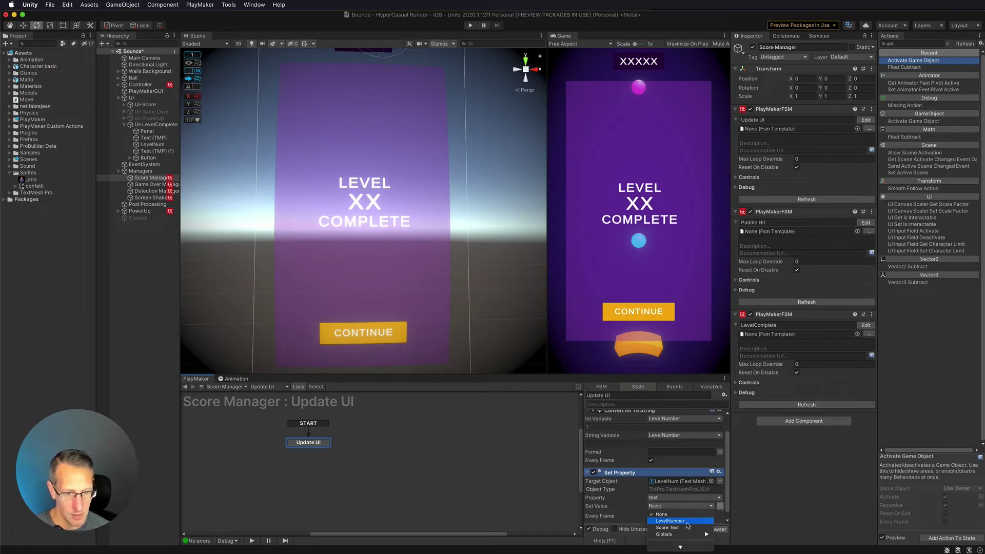
{"action": "left_click", "coordinate": [670, 521]}
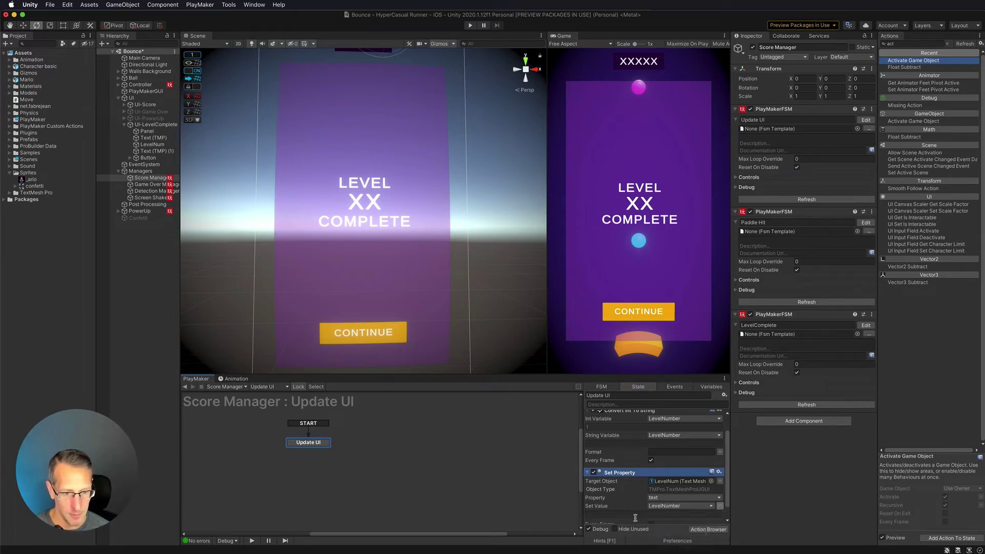
{"action": "scroll", "coordinate": [597, 457], "scroll_direction": "up", "scroll_amount": 1}
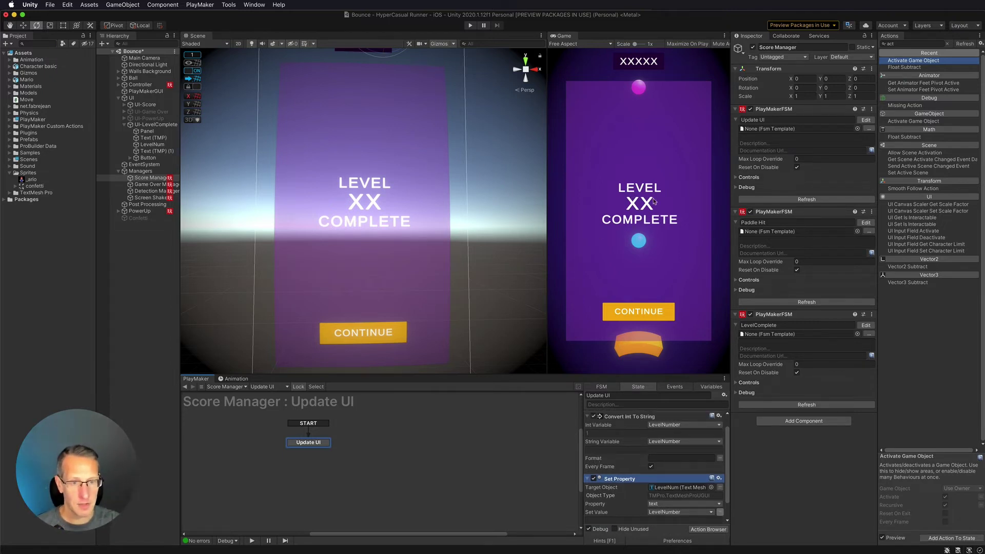
{"action": "left_click", "coordinate": [470, 25]}
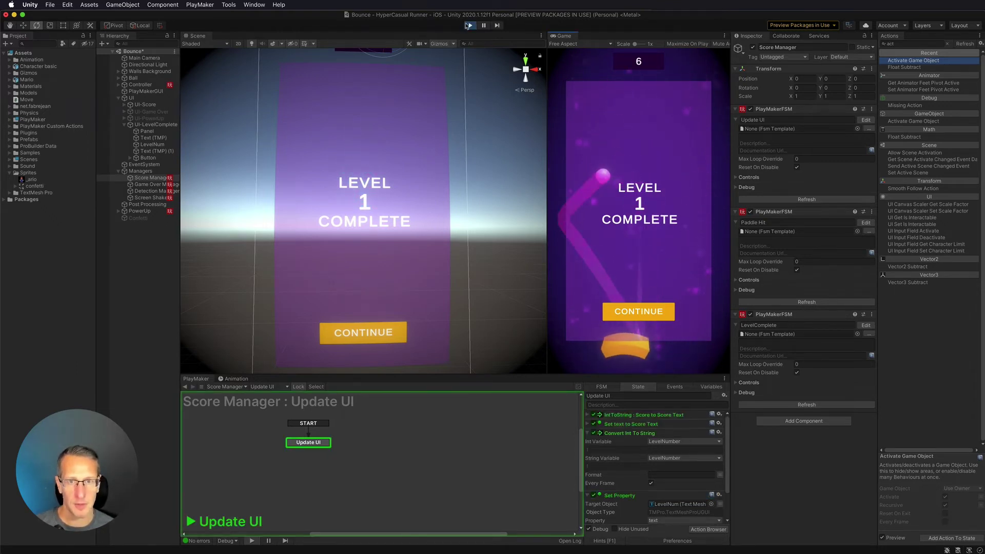
- Stop the test run and untick the UI-LevelComplete panel's active checkbox
{"action": "key", "text": "super+p"}
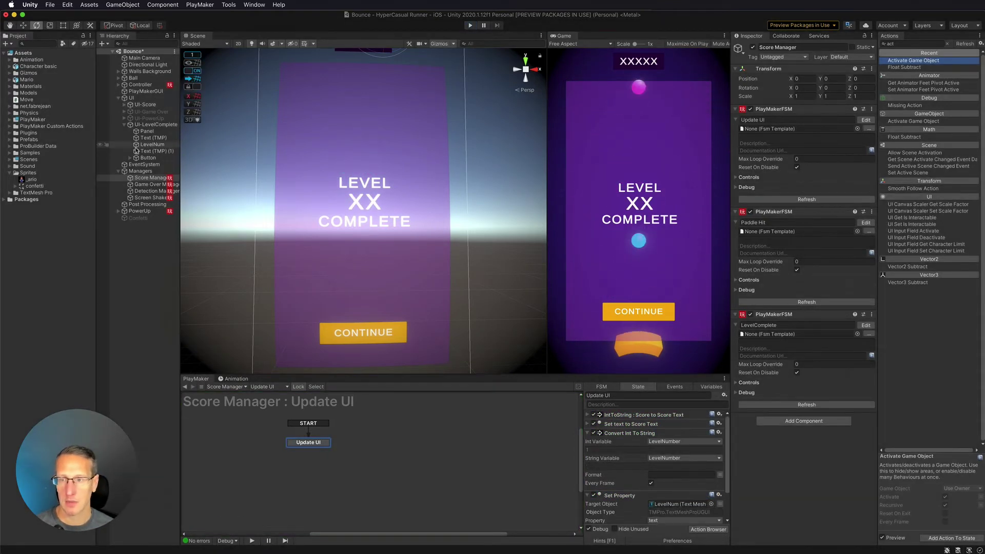
{"action": "left_click", "coordinate": [123, 125]}
{"action": "left_click", "coordinate": [154, 125]}
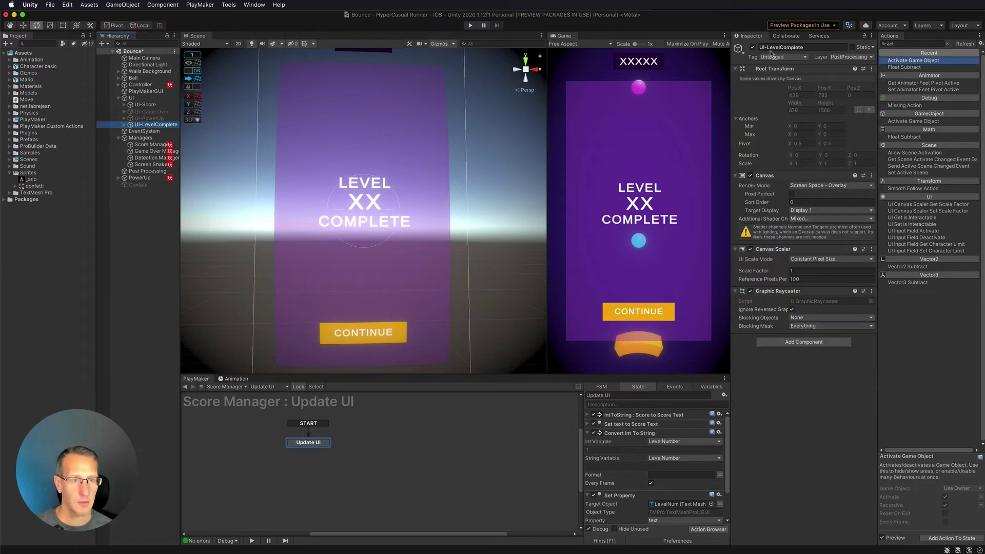
{"action": "left_click", "coordinate": [752, 47]}
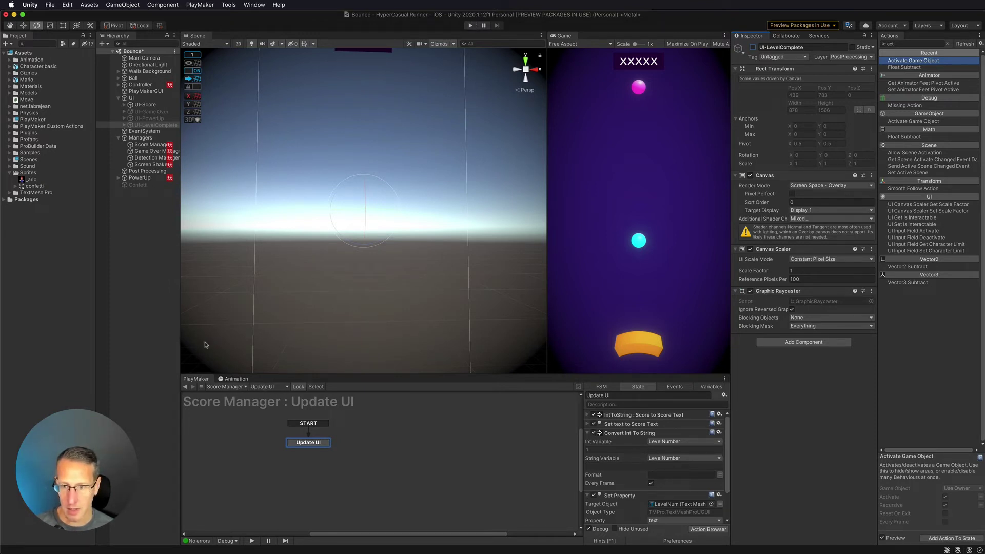
{"action": "left_click", "coordinate": [150, 144]}
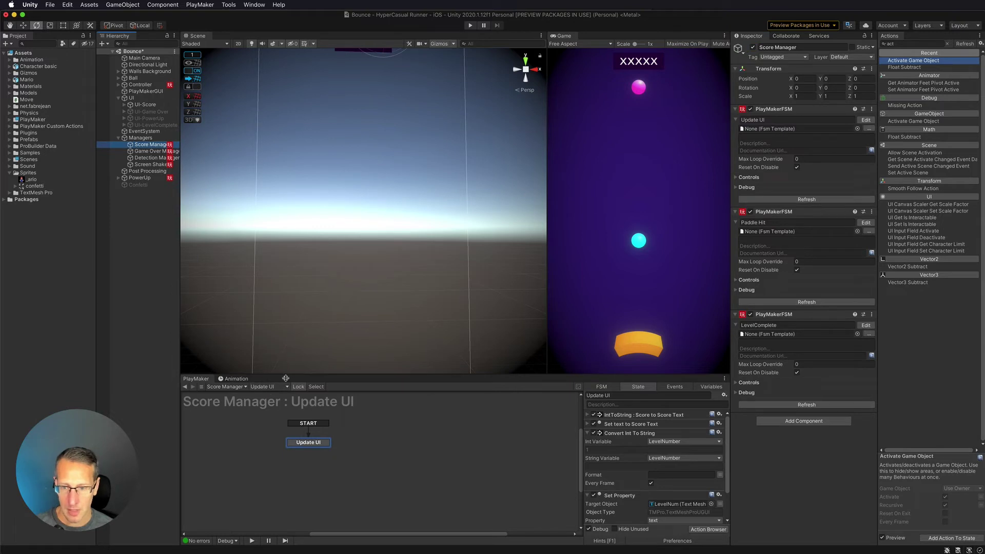
{"action": "left_click", "coordinate": [271, 388]}
{"action": "left_click", "coordinate": [282, 390]}
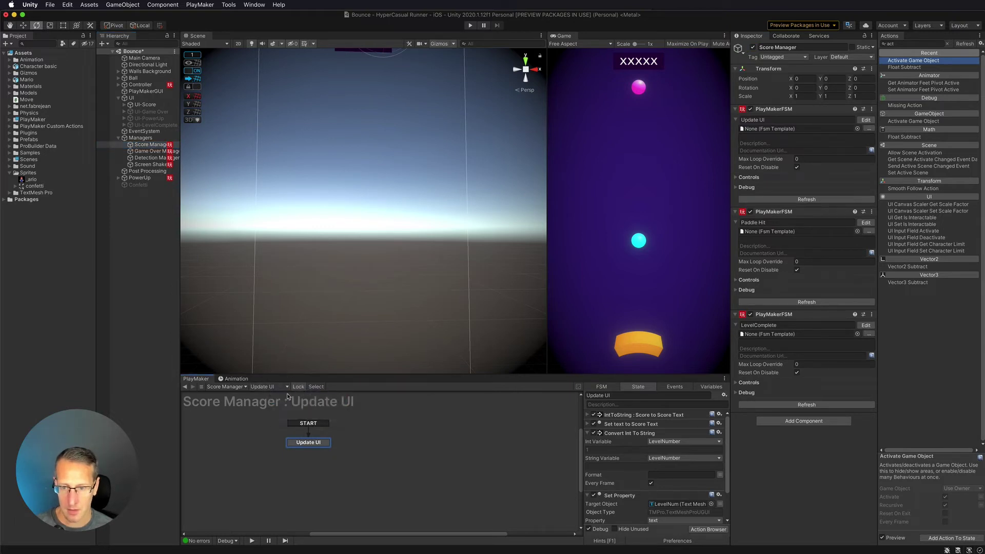
{"action": "left_click", "coordinate": [282, 389]}
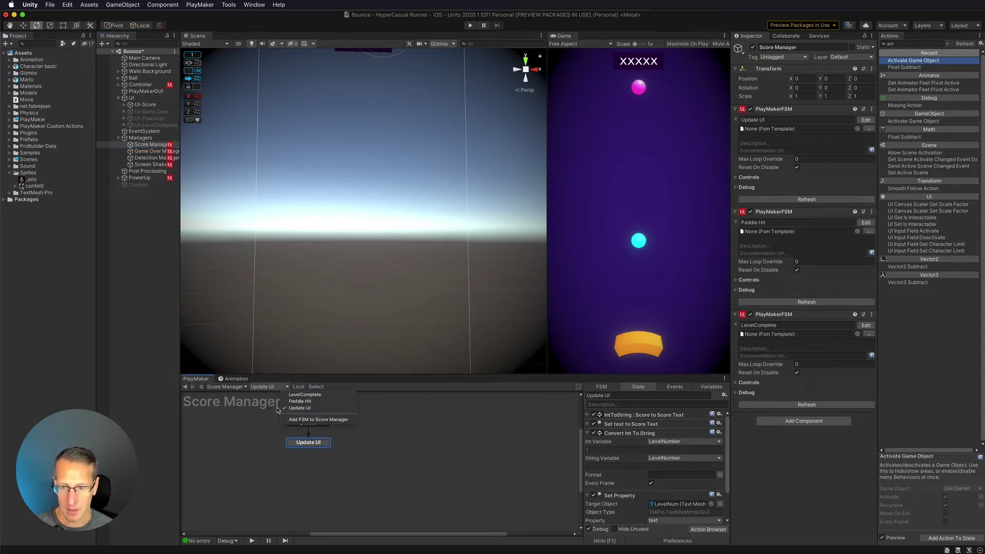
{"action": "left_click", "coordinate": [314, 395]}
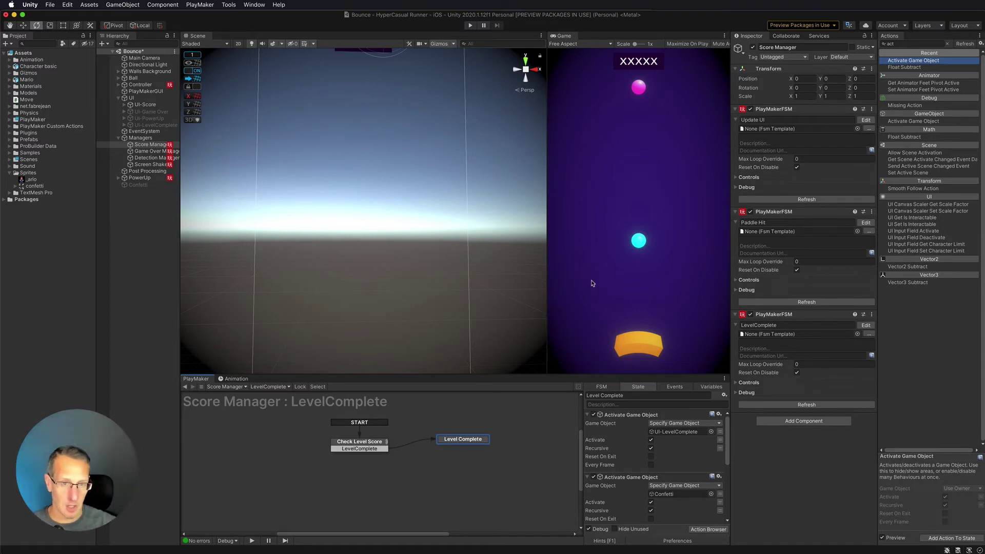
{"action": "scroll", "coordinate": [648, 470], "scroll_direction": "down", "scroll_amount": 3}
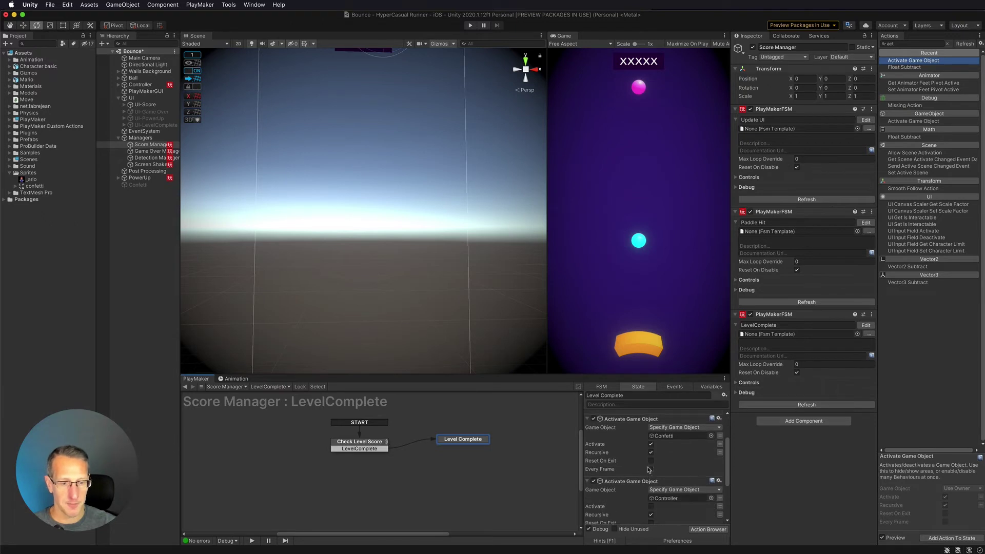
{"action": "scroll", "coordinate": [648, 469], "scroll_direction": "down", "scroll_amount": 2}
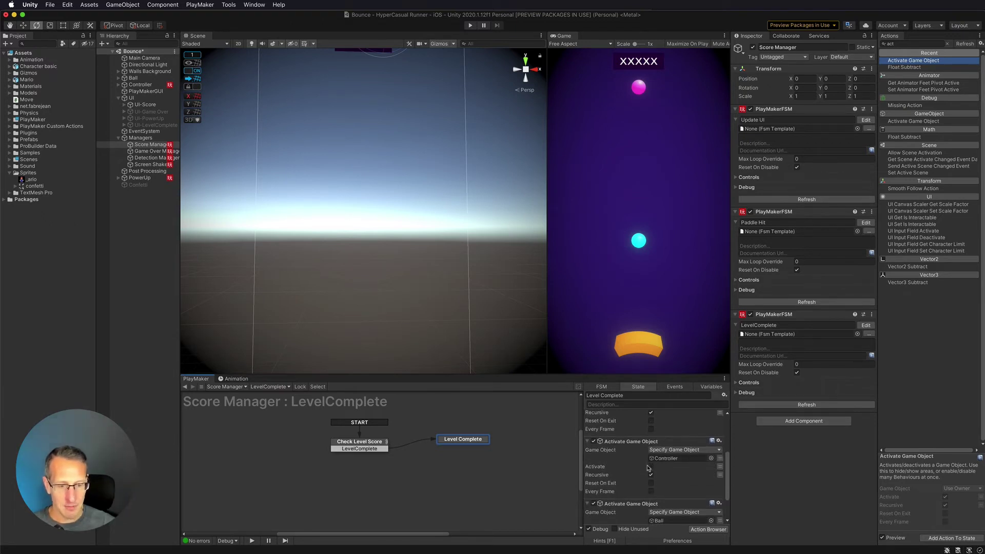
{"action": "scroll", "coordinate": [648, 469], "scroll_direction": "down", "scroll_amount": 2}
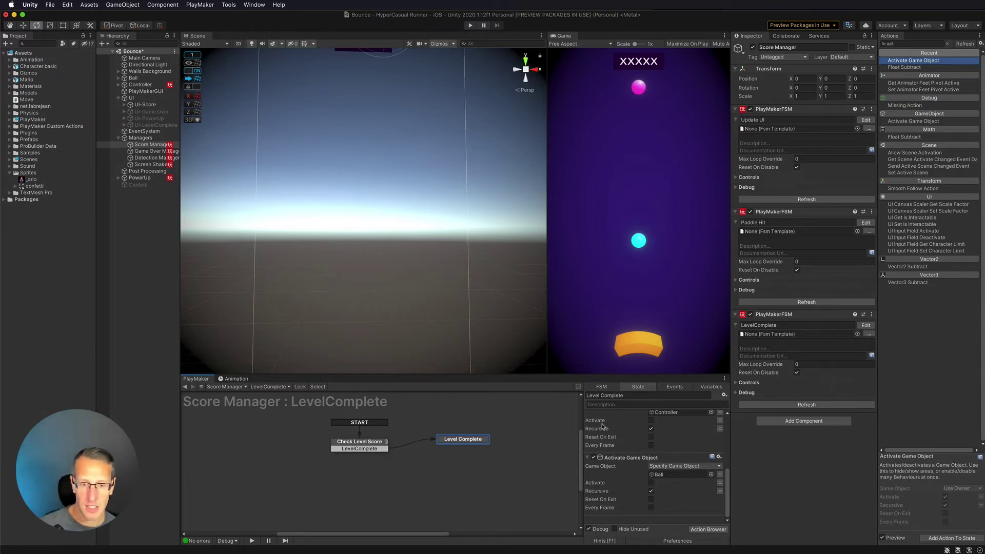
- Give Level Complete a FINISHED transition leading to a new state below it
{"action": "right_click", "coordinate": [471, 440]}
{"action": "mouse_move", "coordinate": [495, 444]}
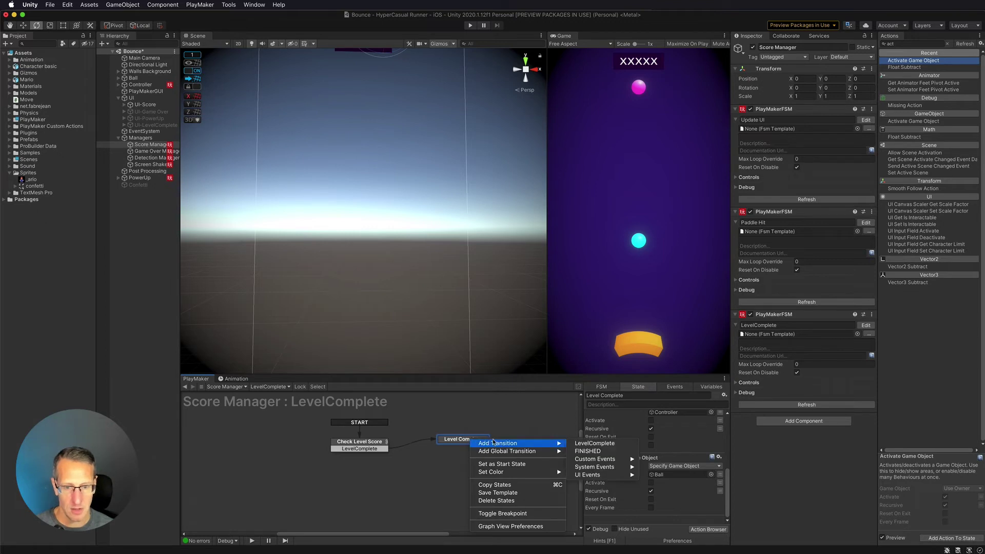
{"action": "left_click", "coordinate": [597, 454]}
{"action": "left_click", "coordinate": [460, 485]}
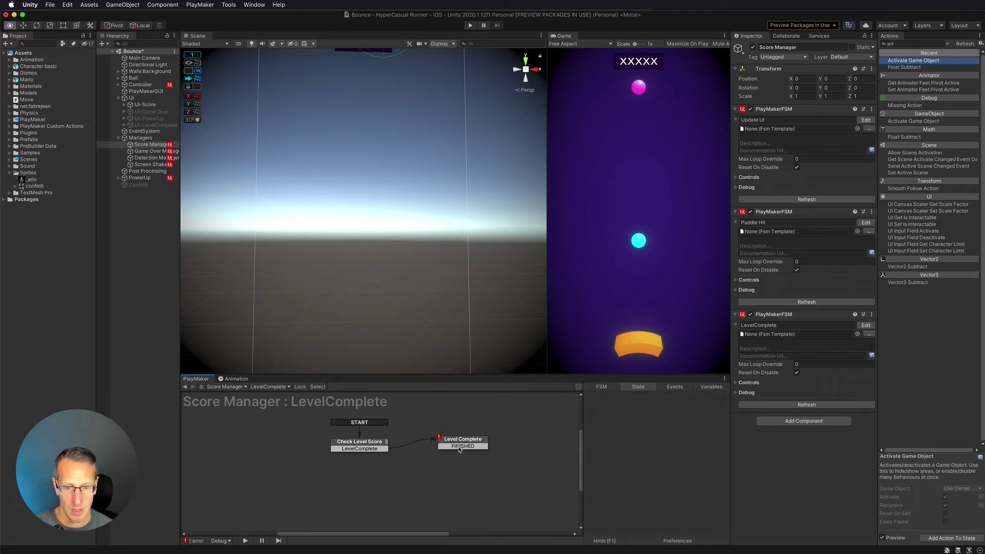
{"action": "left_click_drag", "start_coordinate": [459, 443], "coordinate": [442, 485]}
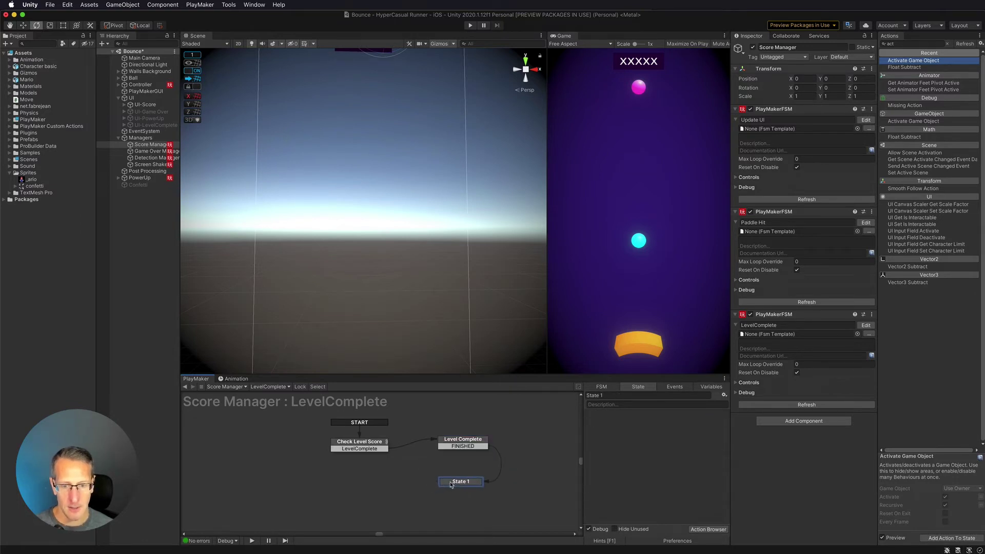
- Rename the new state to UpdateNumbers and start an action search for 'ind add'
{"action": "left_click_drag", "start_coordinate": [622, 394], "coordinate": [575, 399]}
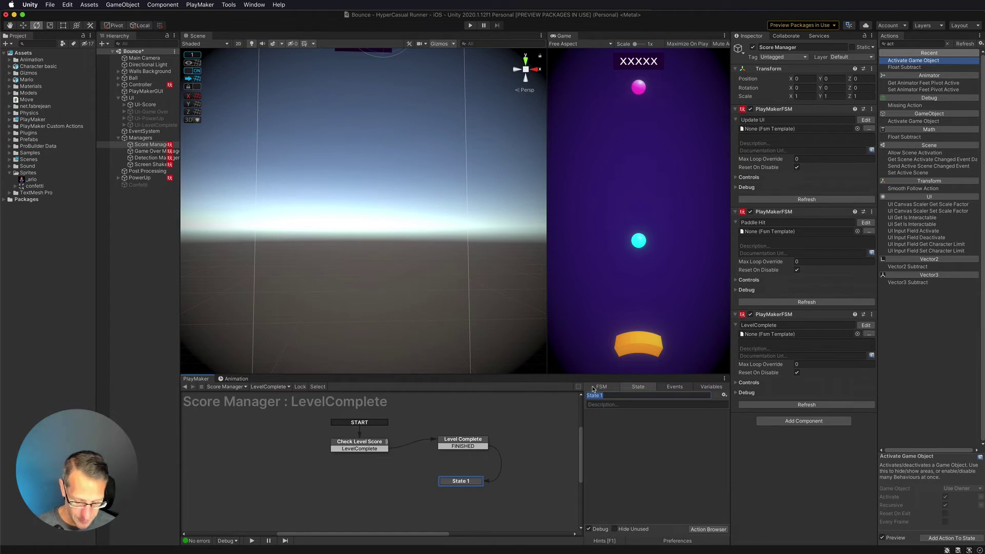
{"action": "type", "text": "Upda"}
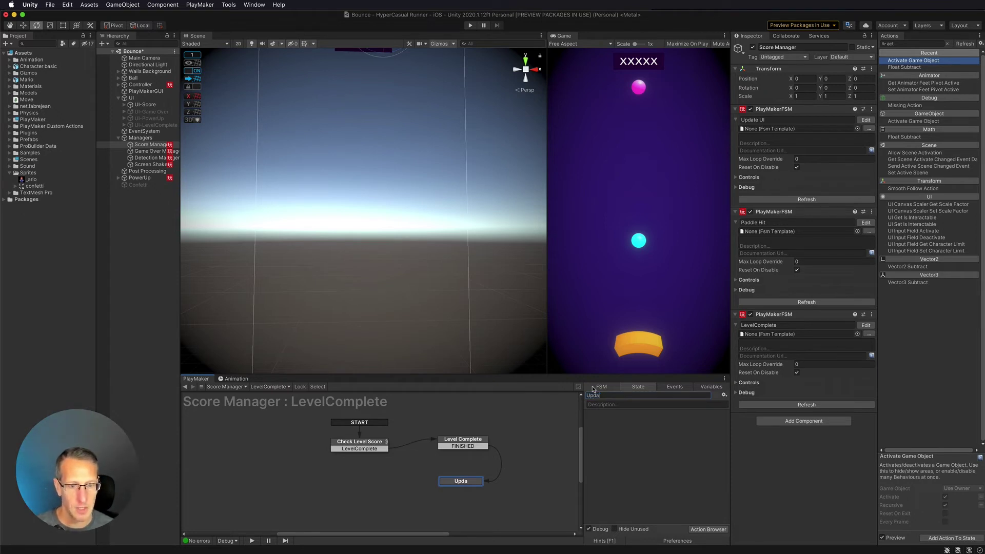
{"action": "type", "text": "teNumbers"}
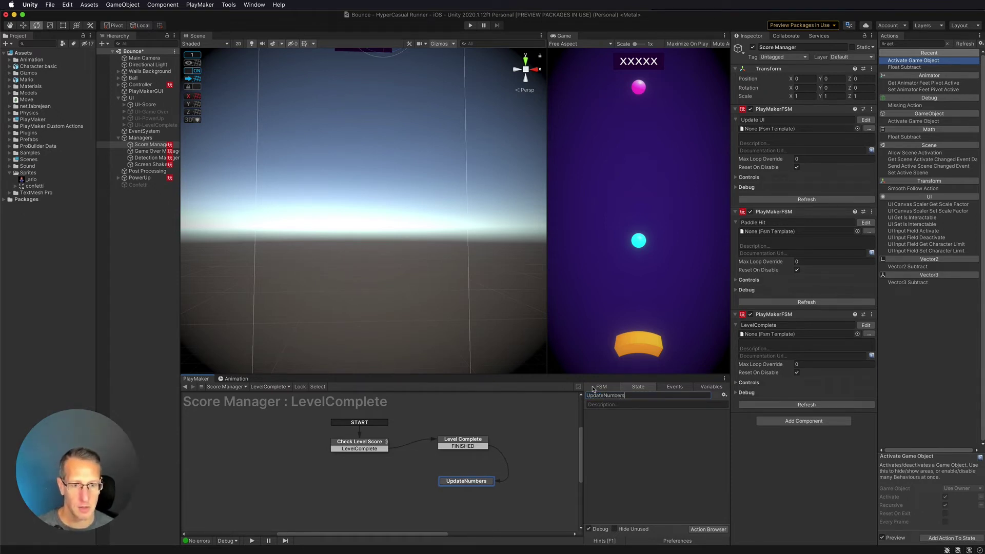
{"action": "key", "text": "Return"}
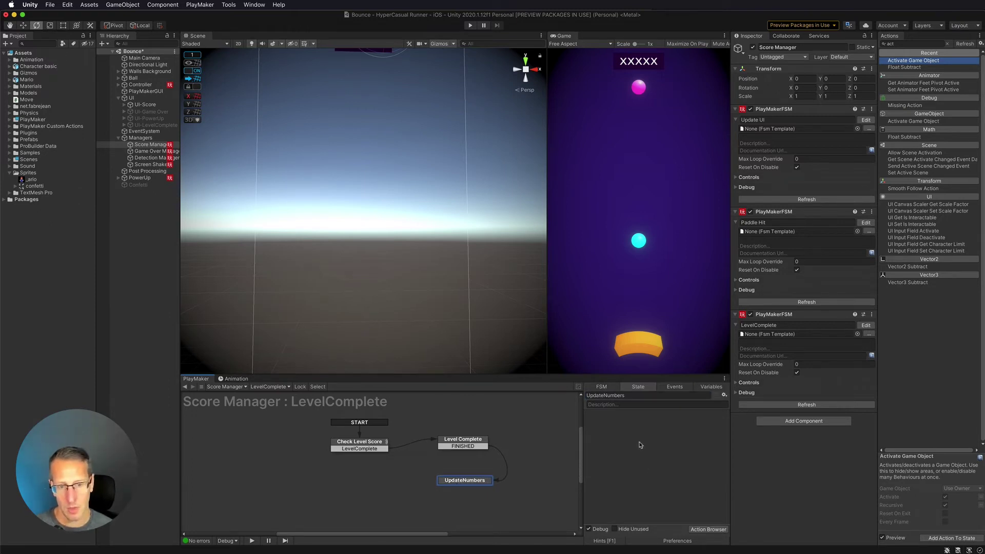
{"action": "left_click", "coordinate": [904, 43]}
{"action": "type", "text": "ind add"}
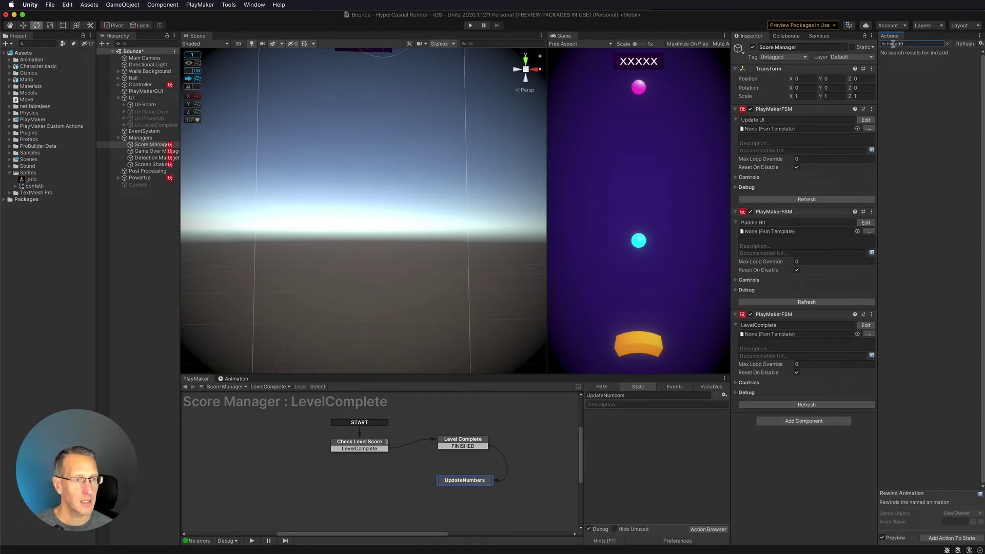
- Add an Int Add action to UpdateNumbers that adds 2 to Globals LevelNumber
{"action": "left_click", "coordinate": [893, 43]}
{"action": "key", "text": "BackSpace"}
{"action": "type", "text": "t"}
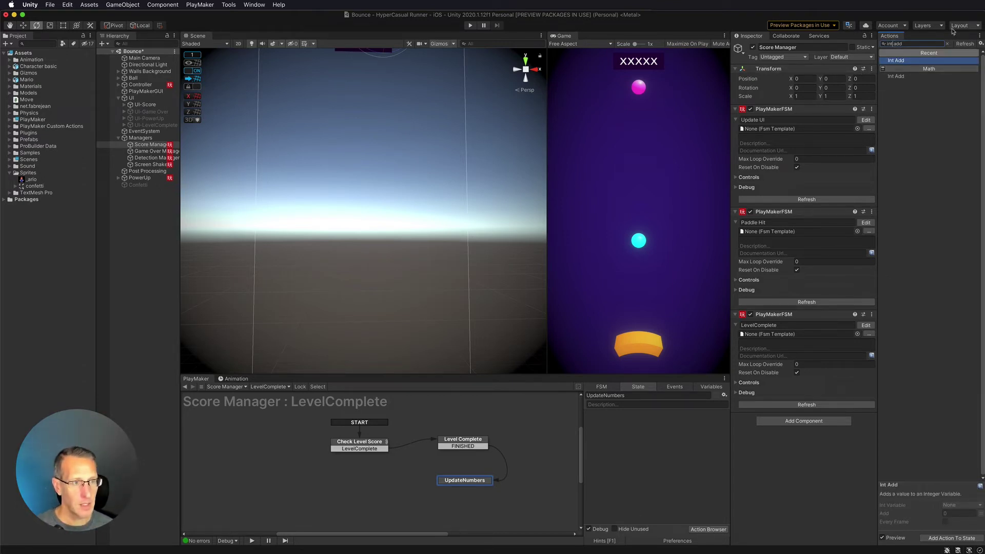
{"action": "double_click", "coordinate": [896, 60]}
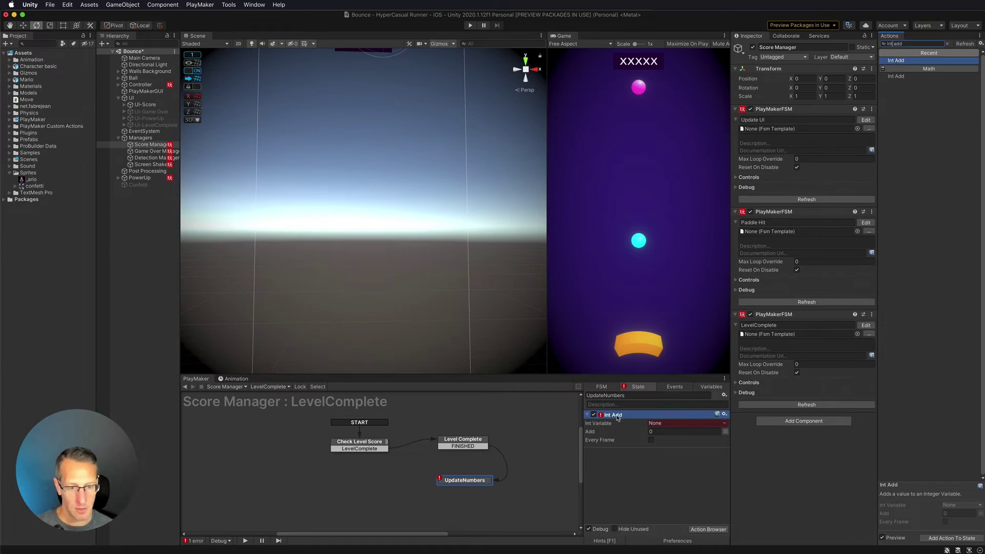
{"action": "left_click", "coordinate": [662, 423]}
{"action": "mouse_move", "coordinate": [662, 439]}
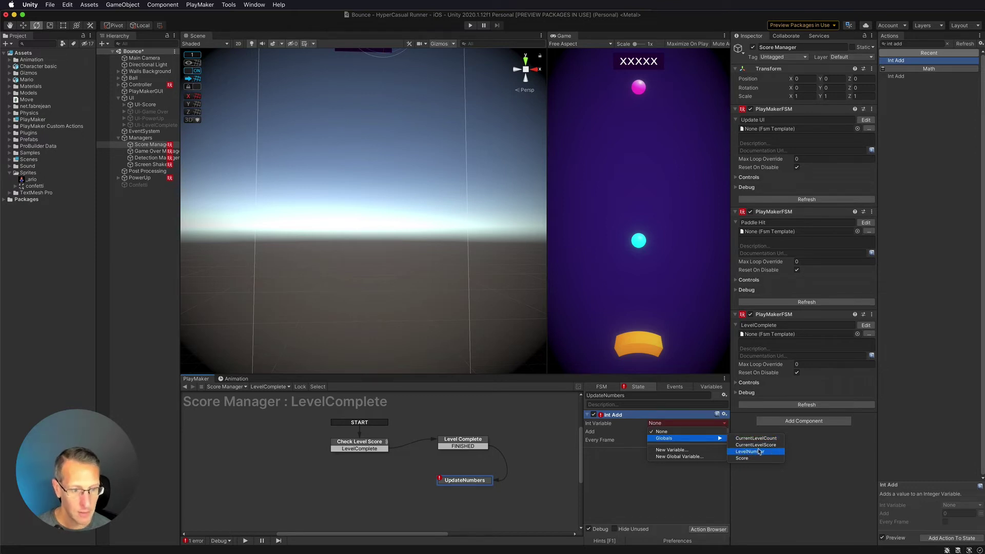
{"action": "left_click", "coordinate": [760, 452]}
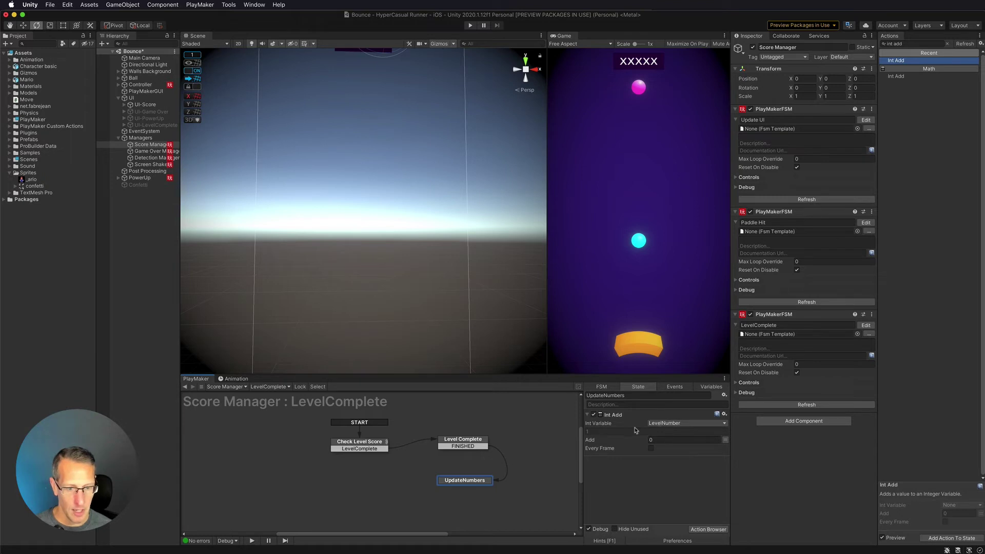
{"action": "left_click", "coordinate": [658, 441]}
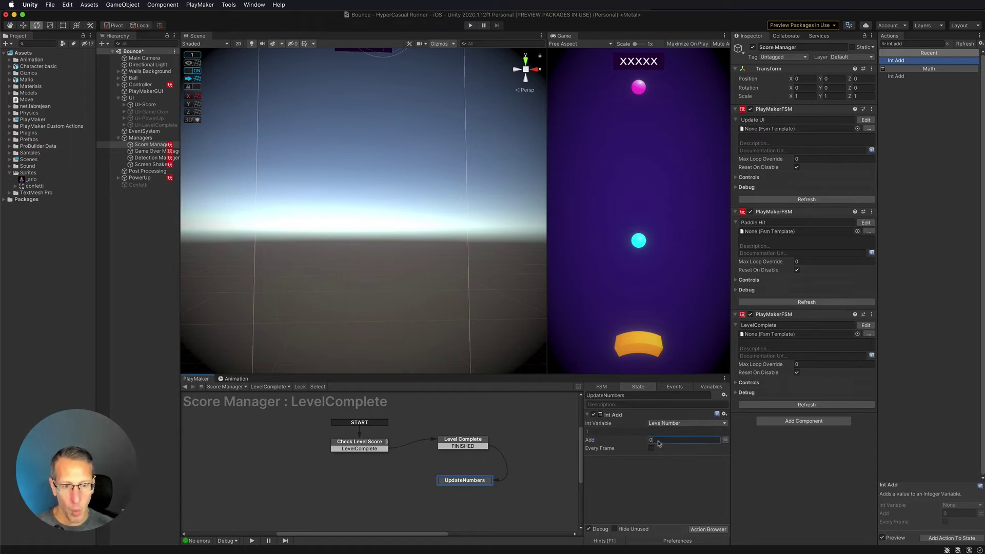
{"action": "type", "text": "2"}
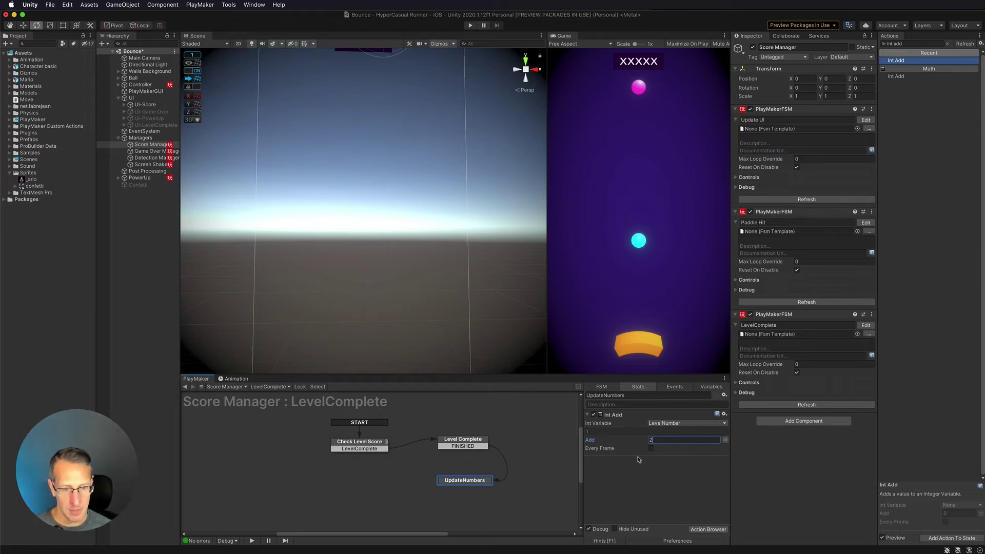
{"action": "left_click", "coordinate": [628, 468]}
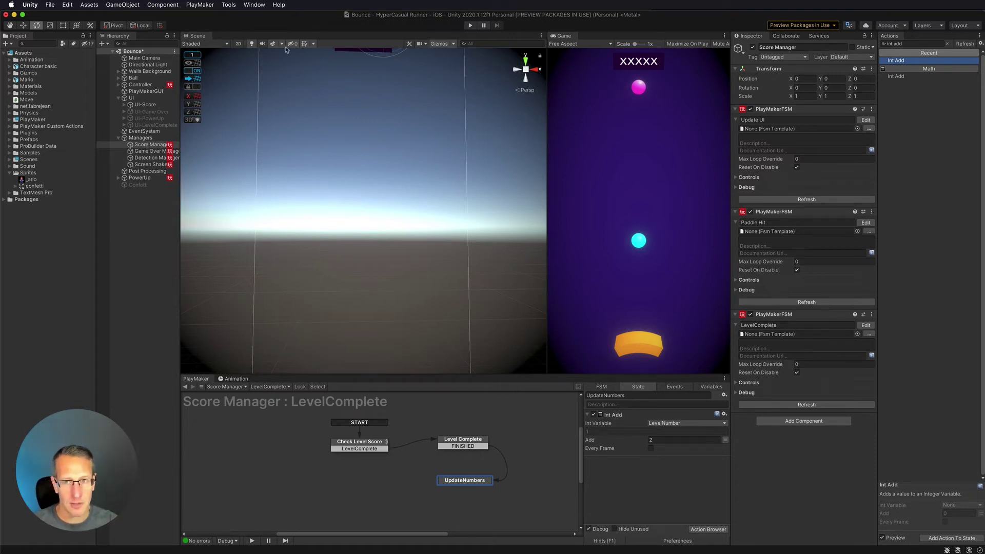
- Open PlayMaker's Globals variables window
{"action": "left_click", "coordinate": [200, 5]}
{"action": "mouse_move", "coordinate": [200, 24]}
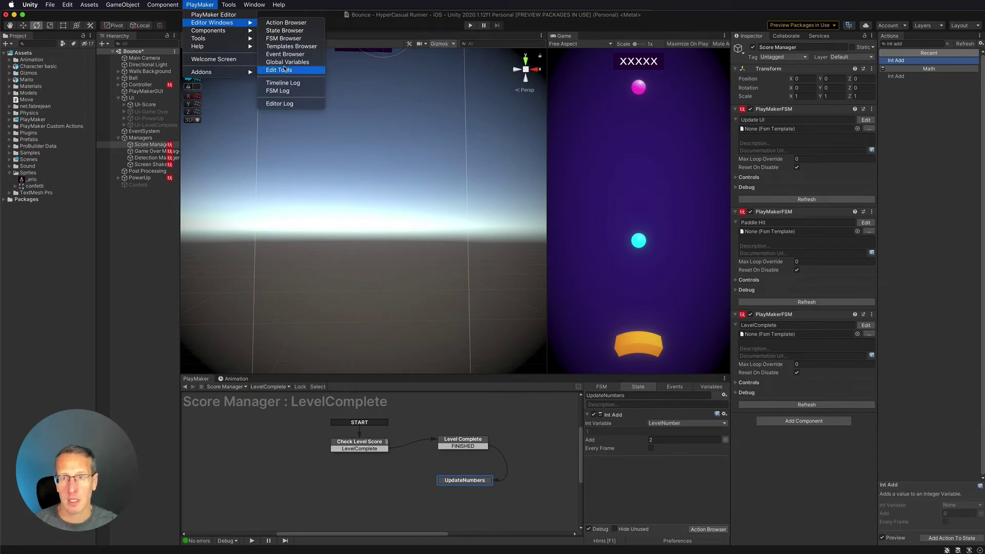
{"action": "left_click", "coordinate": [284, 62]}
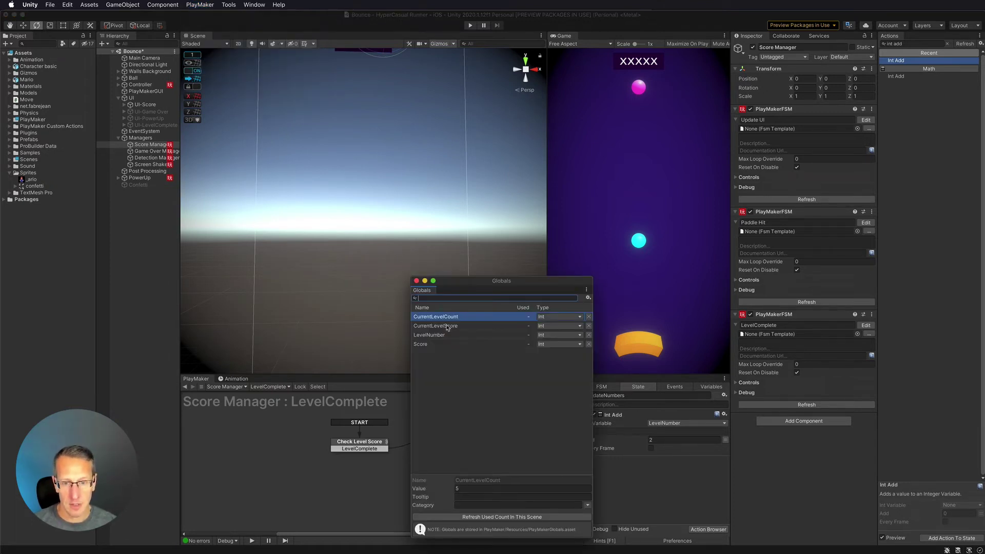
{"action": "left_click", "coordinate": [469, 489]}
{"action": "left_click", "coordinate": [472, 481]}
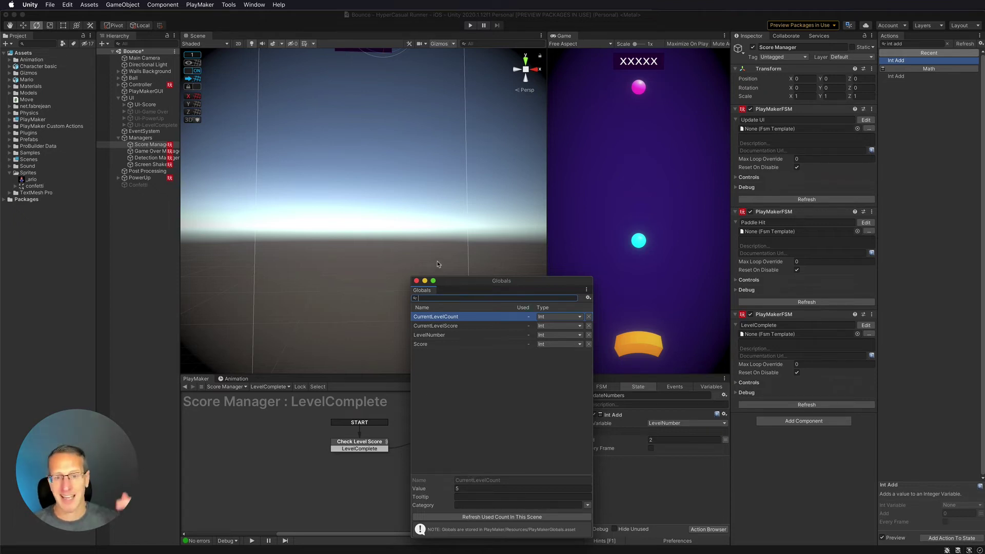
{"action": "left_click", "coordinate": [416, 281]}
{"action": "left_click", "coordinate": [616, 415]}
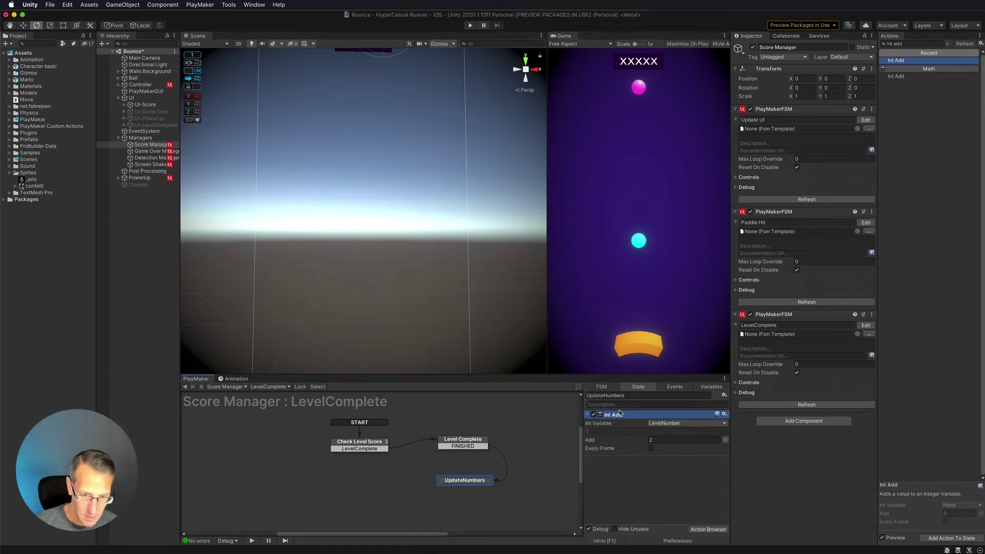
- Duplicate the Int Add, retarget the copy to CurrentLevelCount, and set both Add amounts to 1
{"action": "key", "text": "ctrl+d"}
{"action": "left_click", "coordinate": [673, 469]}
{"action": "mouse_move", "coordinate": [676, 485]}
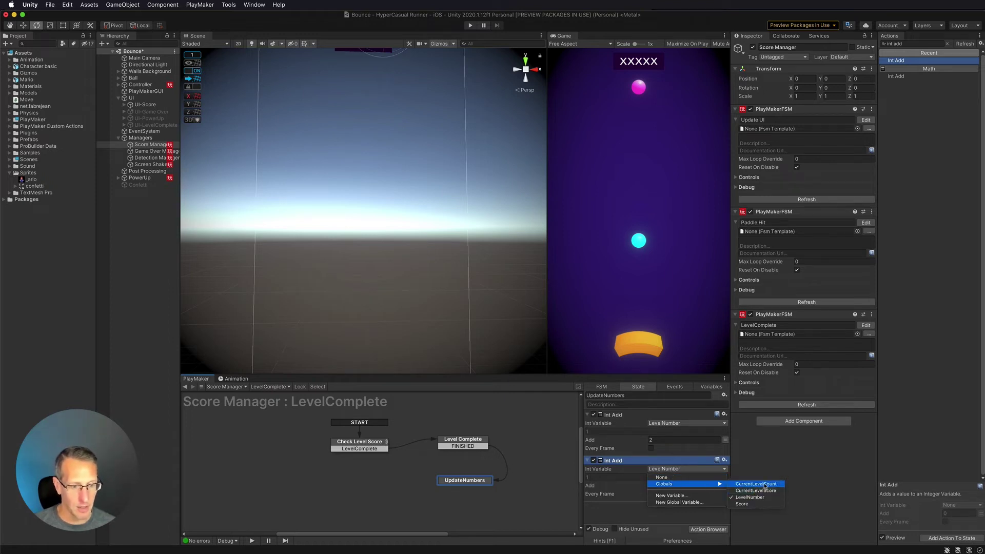
{"action": "left_click", "coordinate": [766, 484]}
{"action": "left_click", "coordinate": [662, 486]}
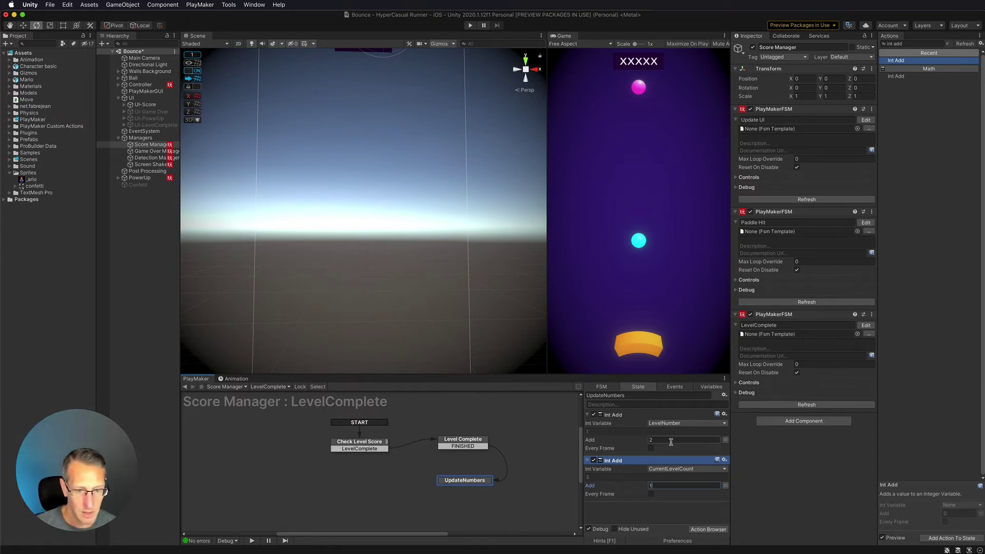
{"action": "type", "text": "1"}
{"action": "left_click", "coordinate": [657, 441]}
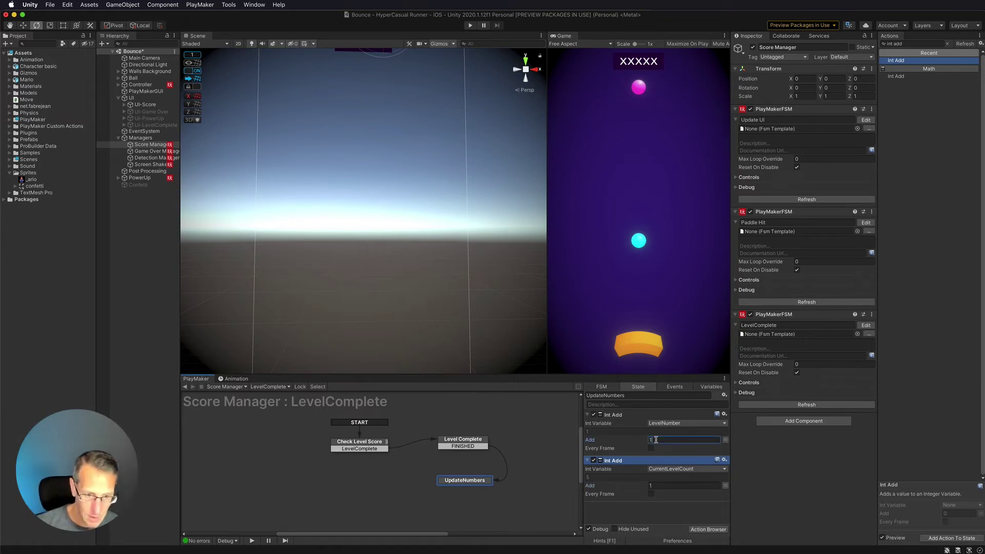
{"action": "key", "text": "Return"}
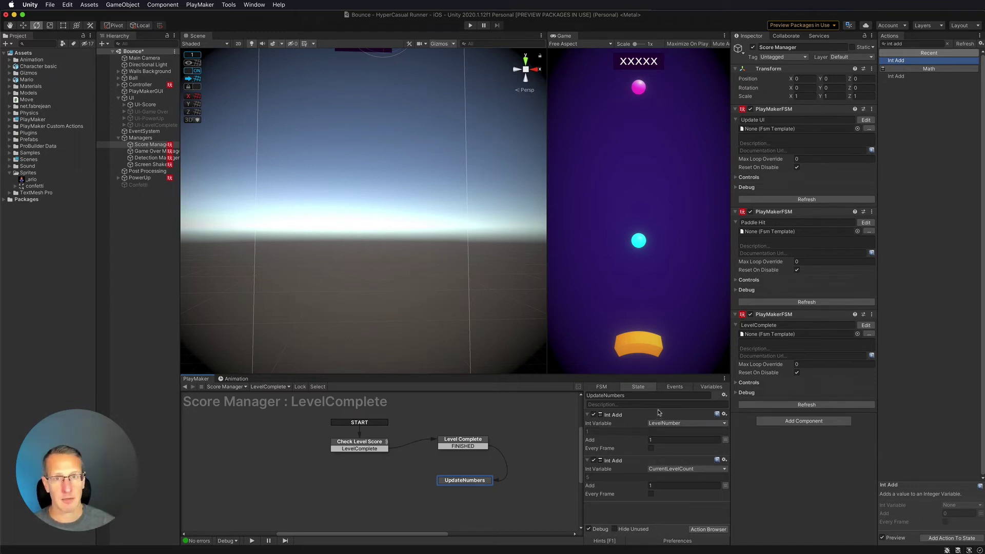
{"action": "left_click", "coordinate": [619, 461]}
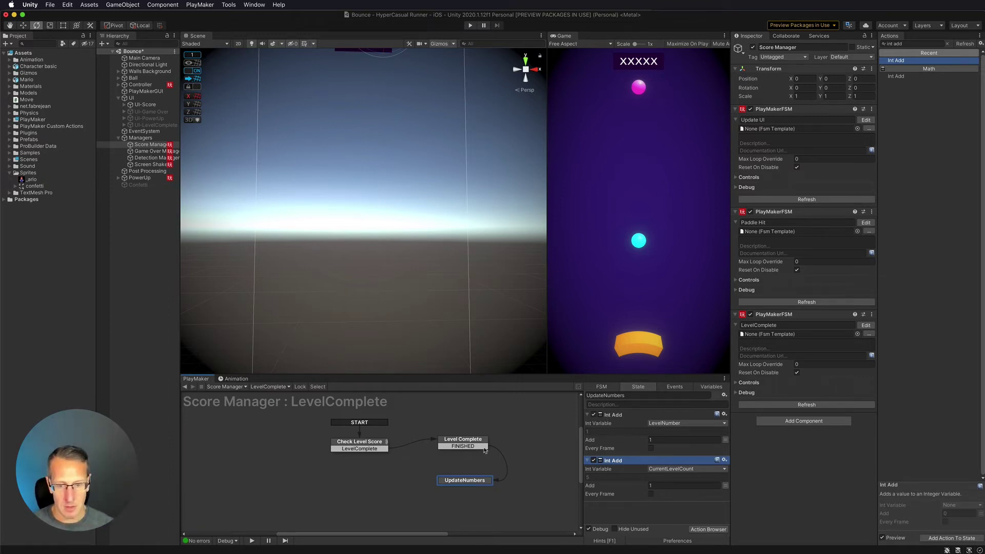
{"action": "left_click", "coordinate": [637, 507]}
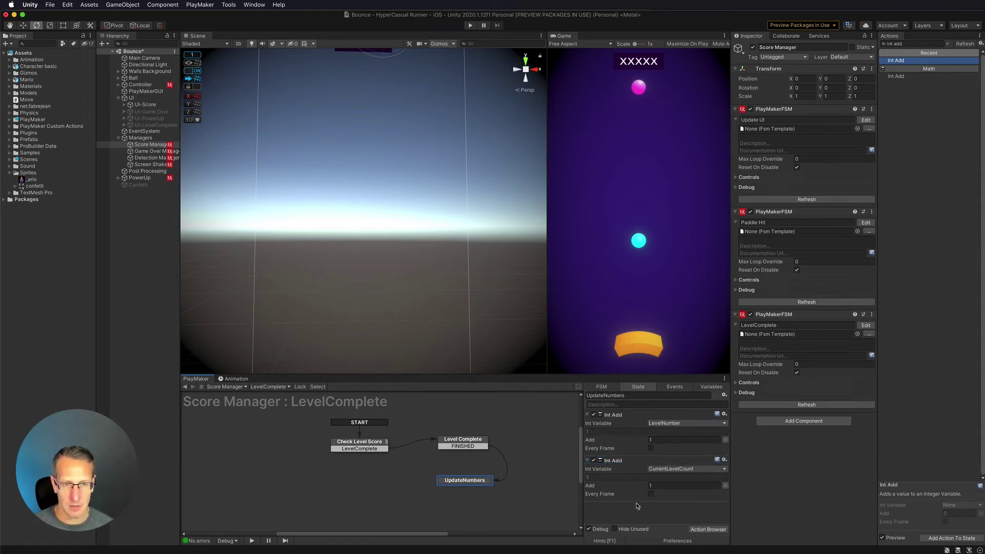
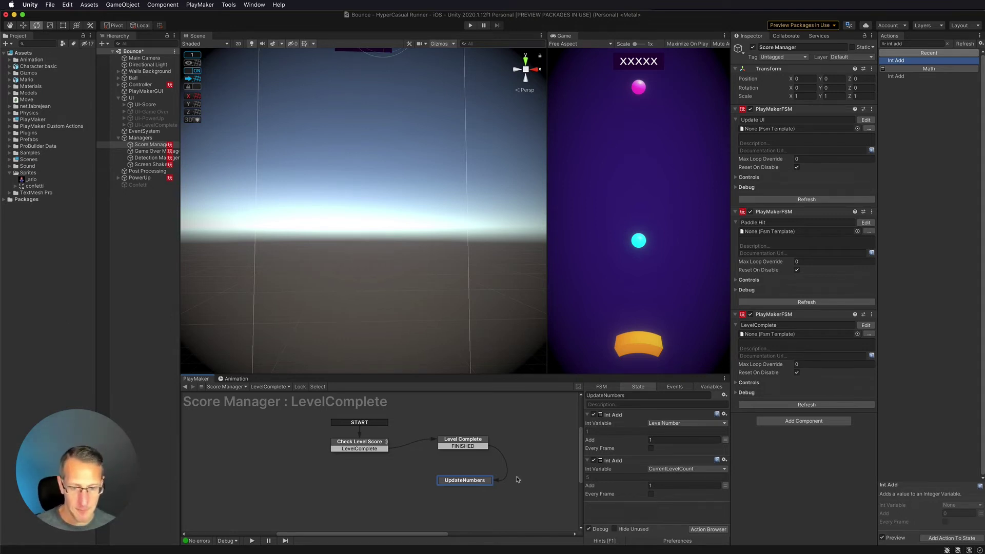
- Add a FINISHED transition from UpdateNumbers to a new state named Wait
{"action": "right_click", "coordinate": [460, 483]}
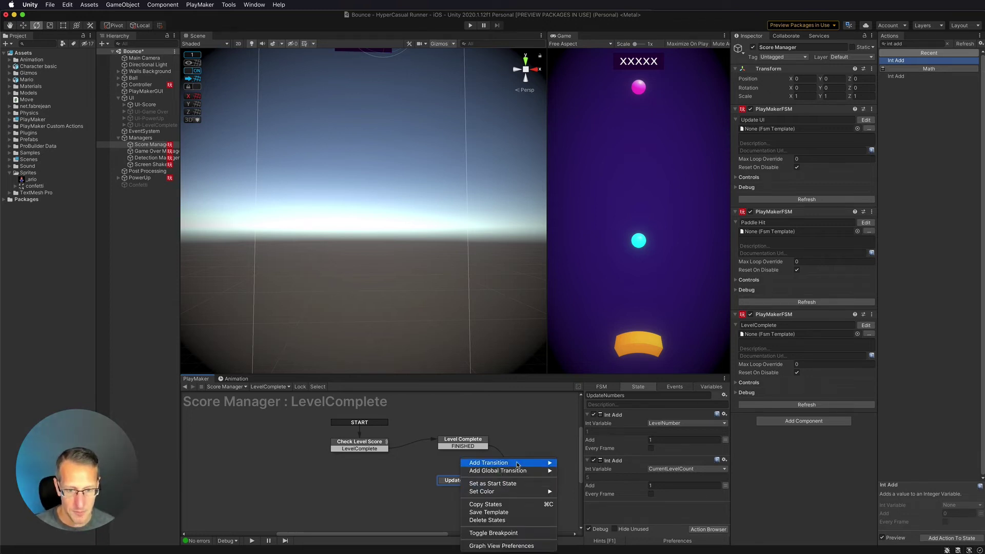
{"action": "left_click", "coordinate": [579, 463]}
{"action": "left_click_drag", "start_coordinate": [459, 490], "coordinate": [372, 498]}
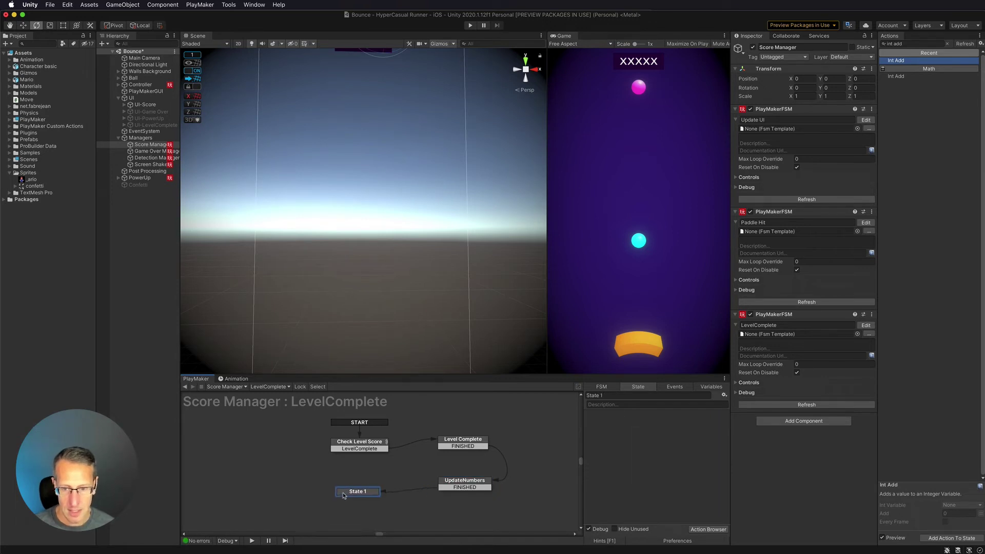
{"action": "left_click", "coordinate": [610, 395]}
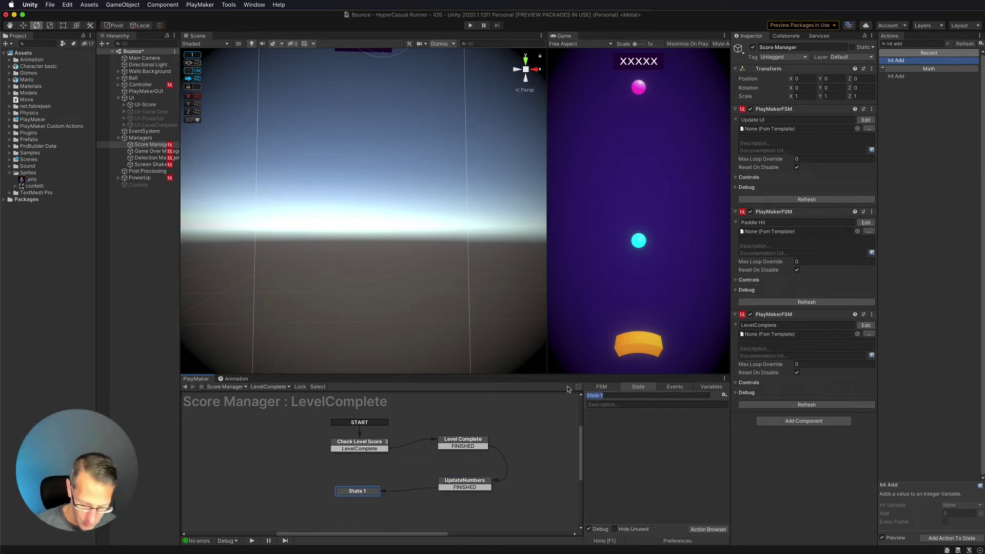
{"action": "type", "text": "Wait"}
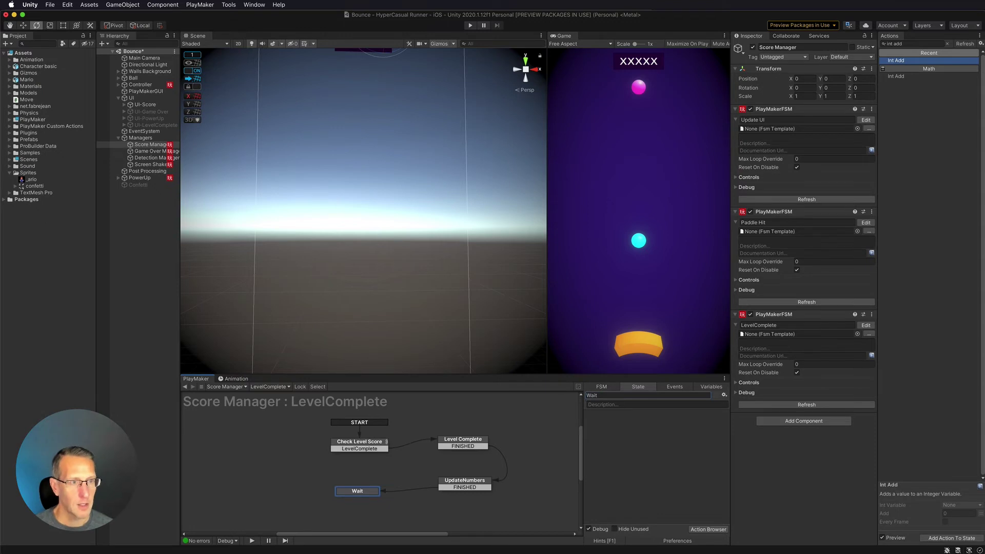
- Give Wait a 5-second Wait action that fires FINISHED into a new state
{"action": "left_click", "coordinate": [903, 43]}
{"action": "type", "text": "wait"}
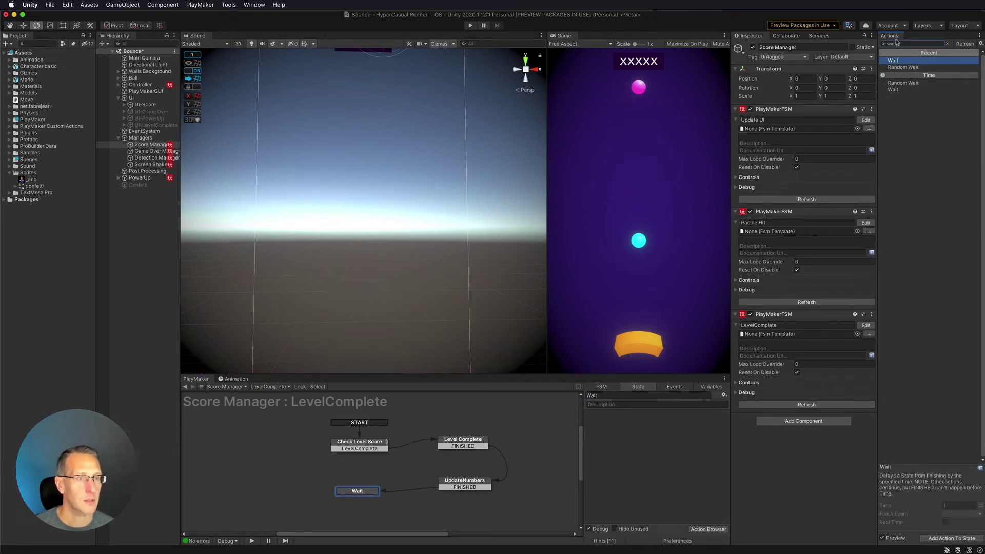
{"action": "left_click_drag", "start_coordinate": [895, 61], "coordinate": [613, 418]}
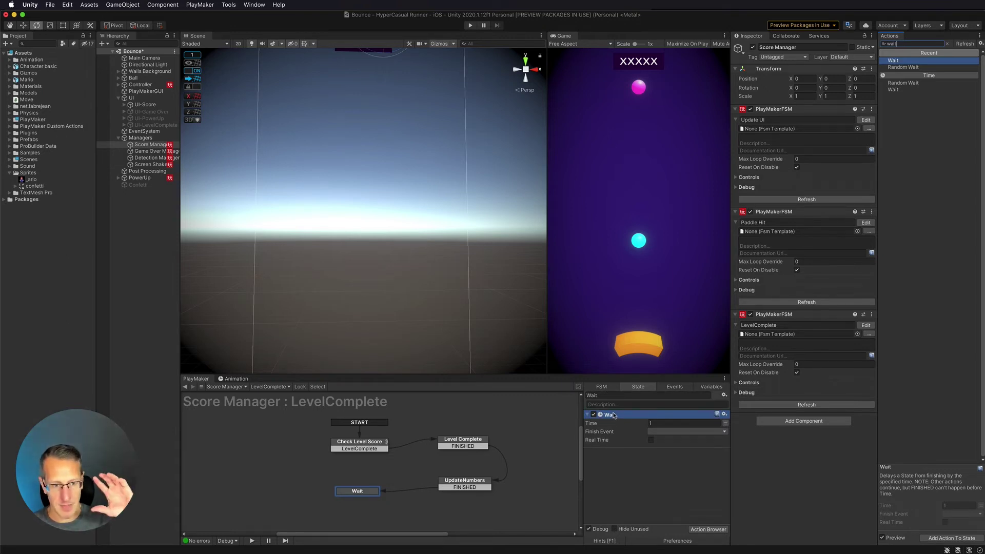
{"action": "left_click", "coordinate": [660, 423]}
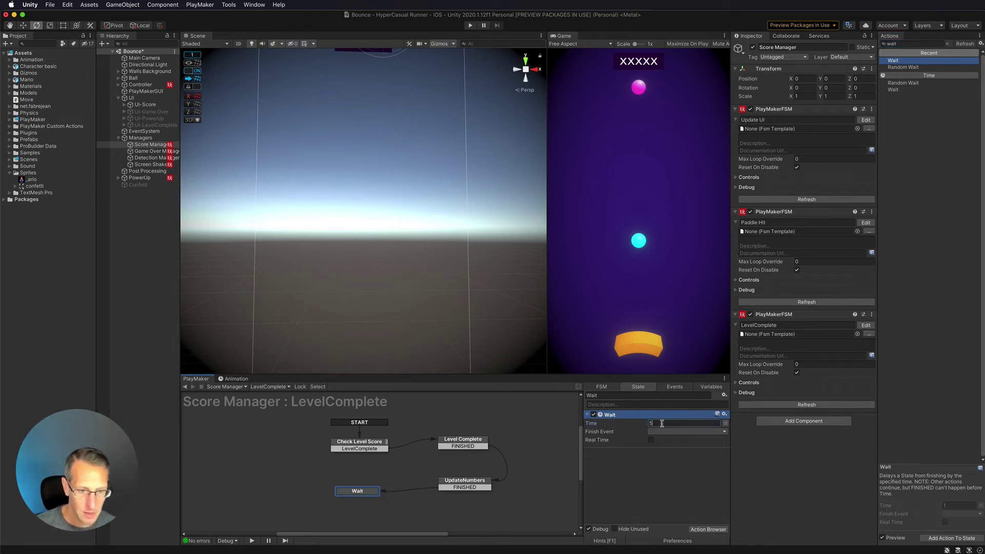
{"action": "left_click_drag", "start_coordinate": [364, 492], "coordinate": [367, 493]}
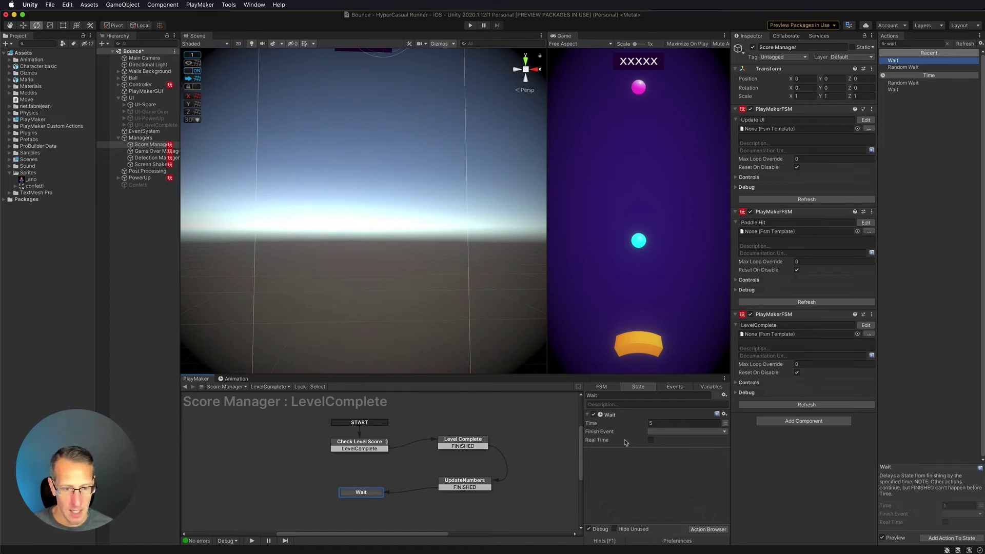
{"action": "left_click", "coordinate": [680, 432]}
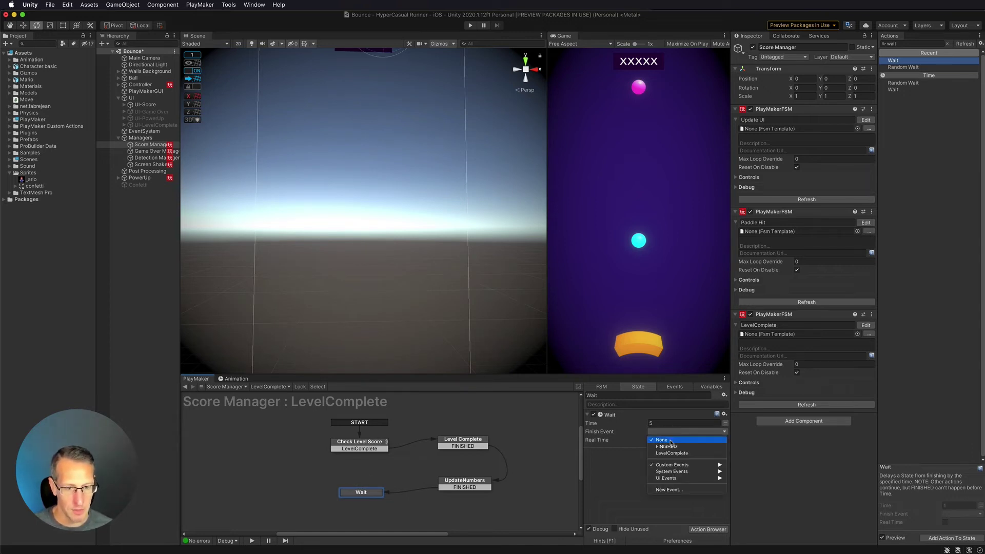
{"action": "left_click", "coordinate": [668, 447]}
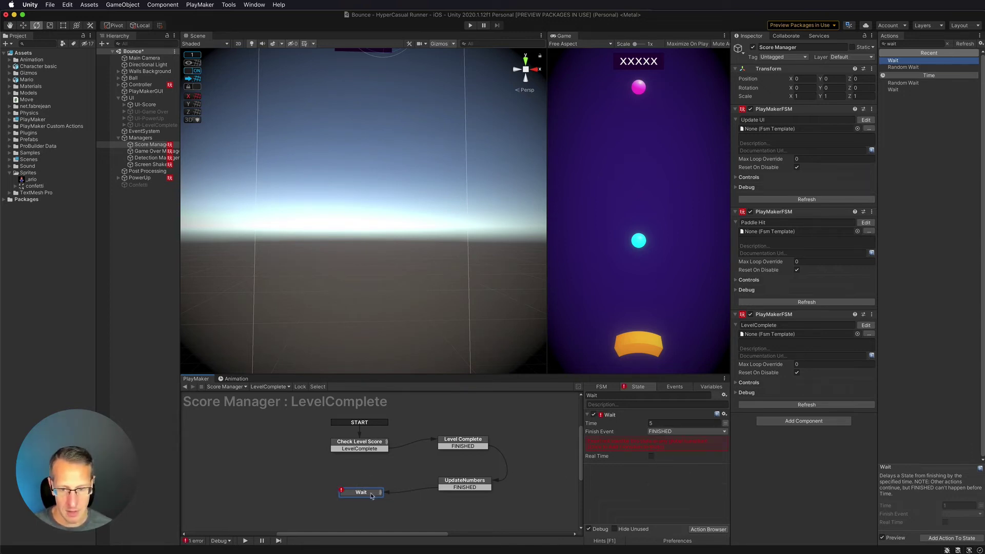
{"action": "left_click", "coordinate": [628, 447]}
{"action": "left_click_drag", "start_coordinate": [370, 500], "coordinate": [270, 464]}
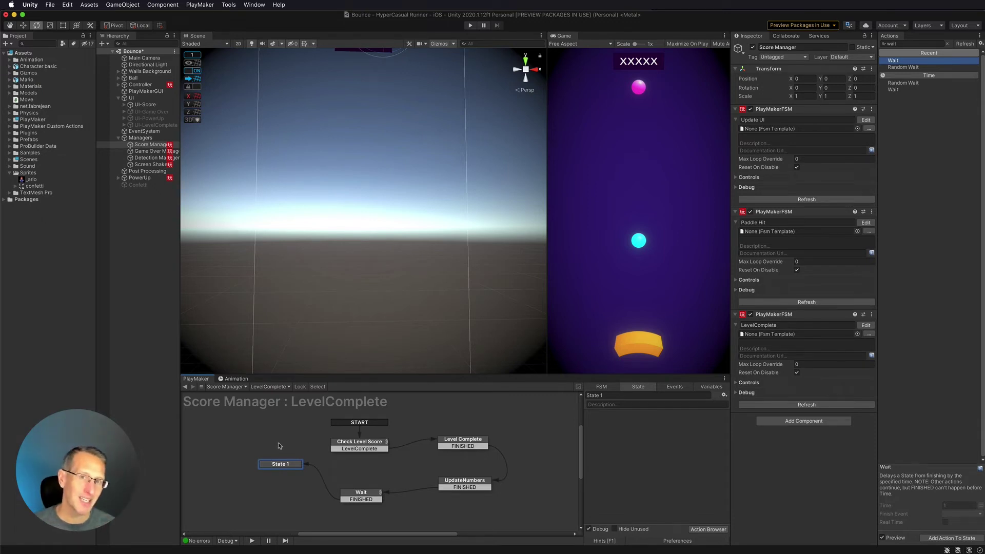
- Name the new state Continue and give it a UI Button On Click Event for Button
{"action": "left_click", "coordinate": [620, 393]}
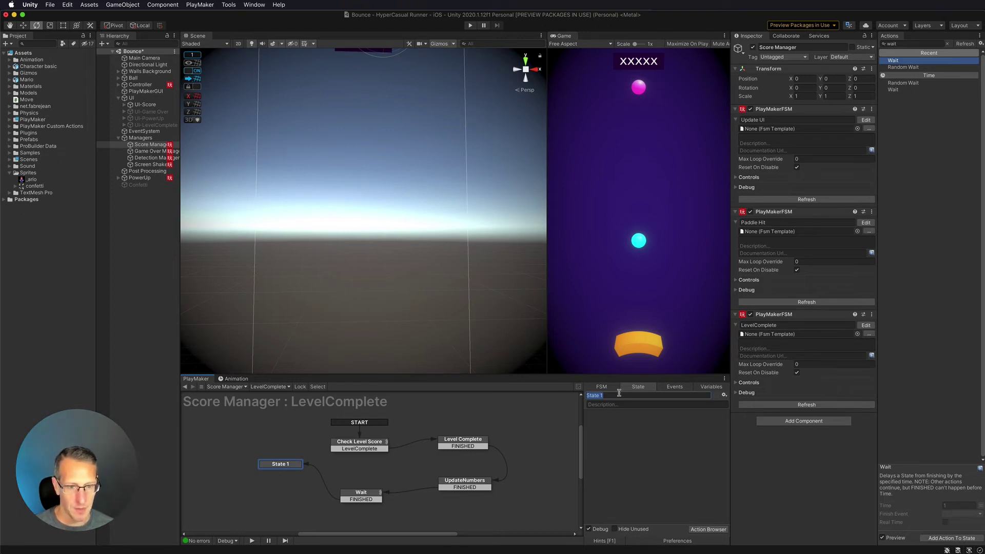
{"action": "type", "text": "Continue"}
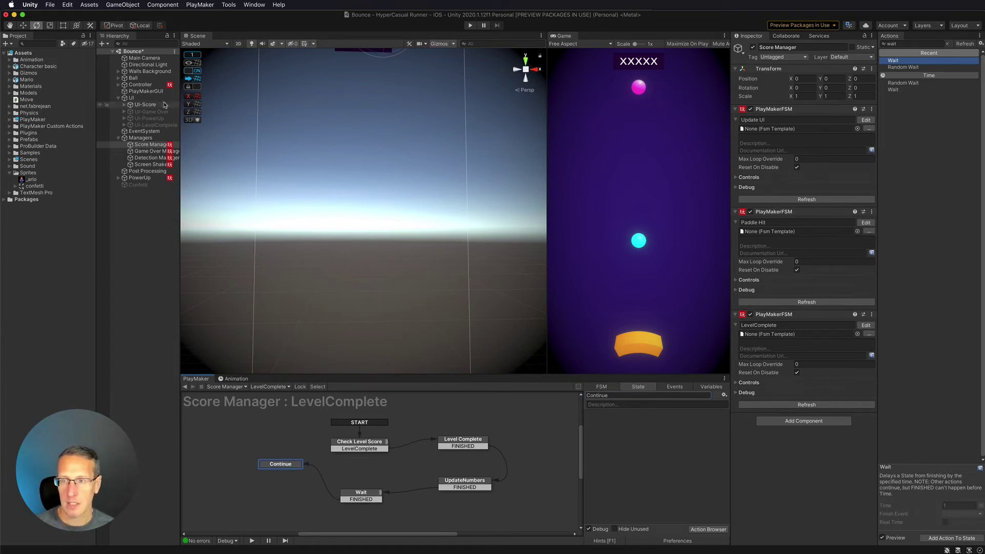
{"action": "left_click", "coordinate": [124, 125]}
{"action": "left_click", "coordinate": [147, 159]}
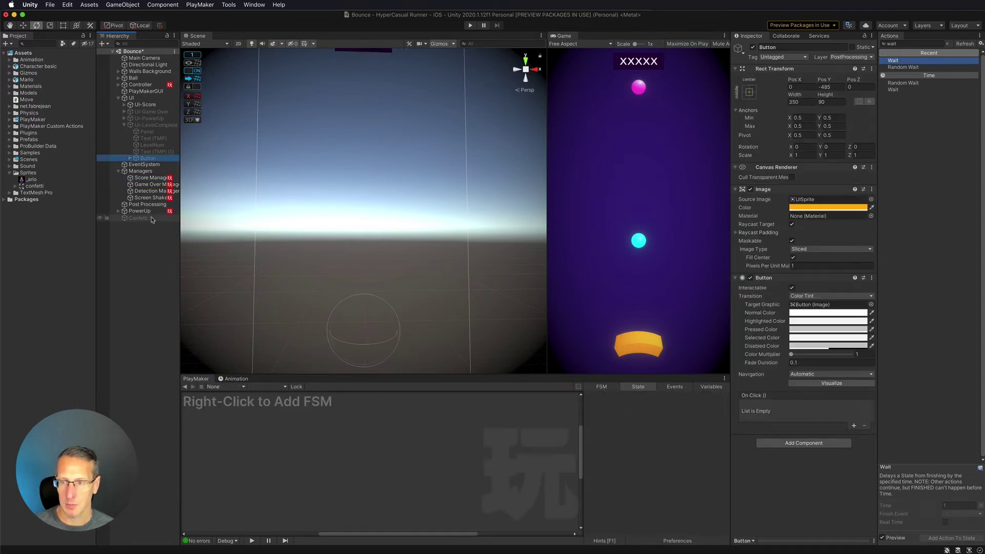
{"action": "left_click", "coordinate": [145, 180]}
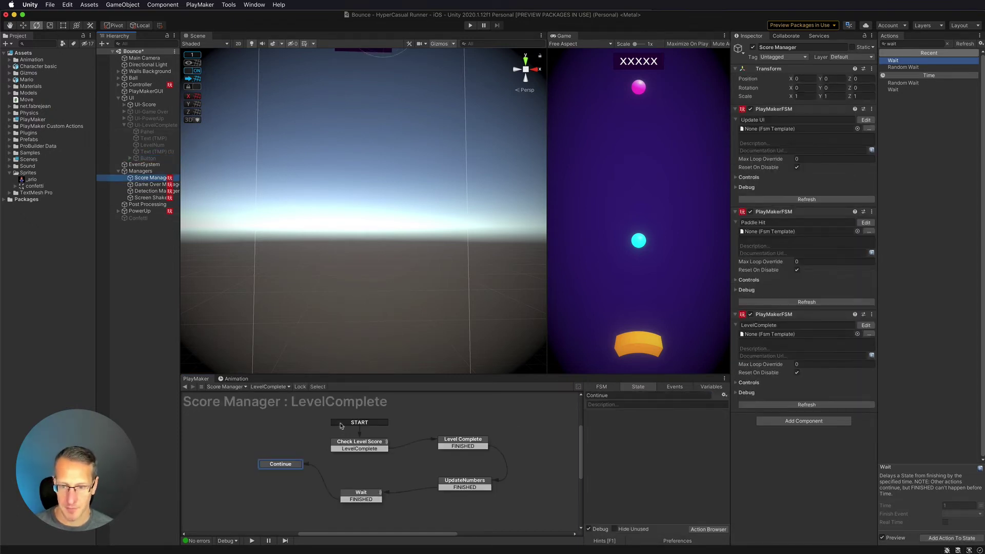
{"action": "left_click", "coordinate": [299, 388]}
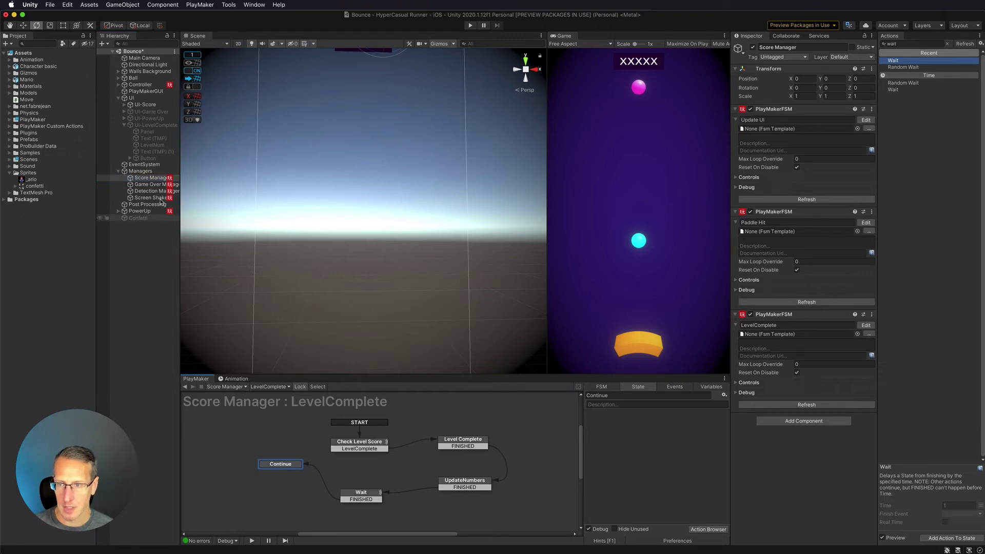
{"action": "left_click_drag", "start_coordinate": [146, 158], "coordinate": [641, 428]}
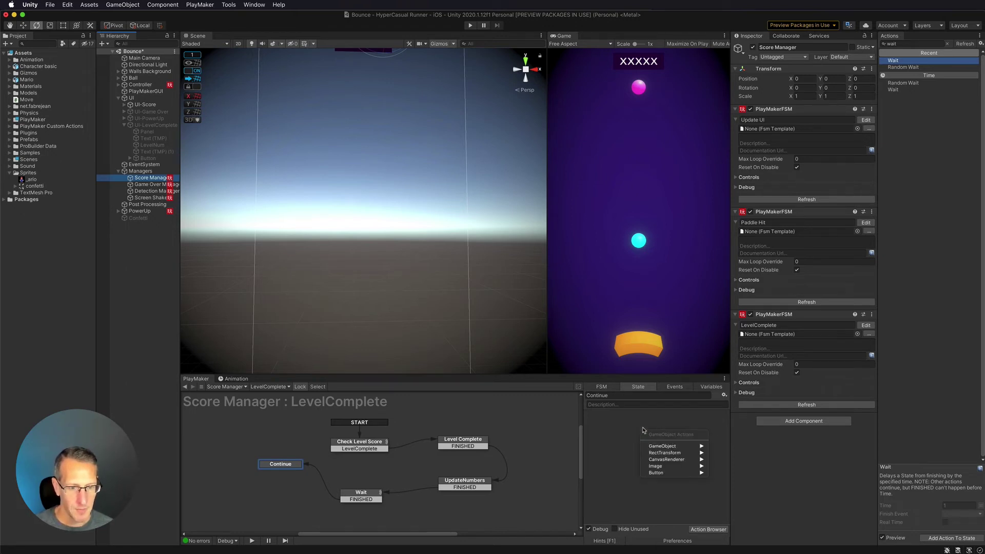
{"action": "mouse_move", "coordinate": [657, 474]}
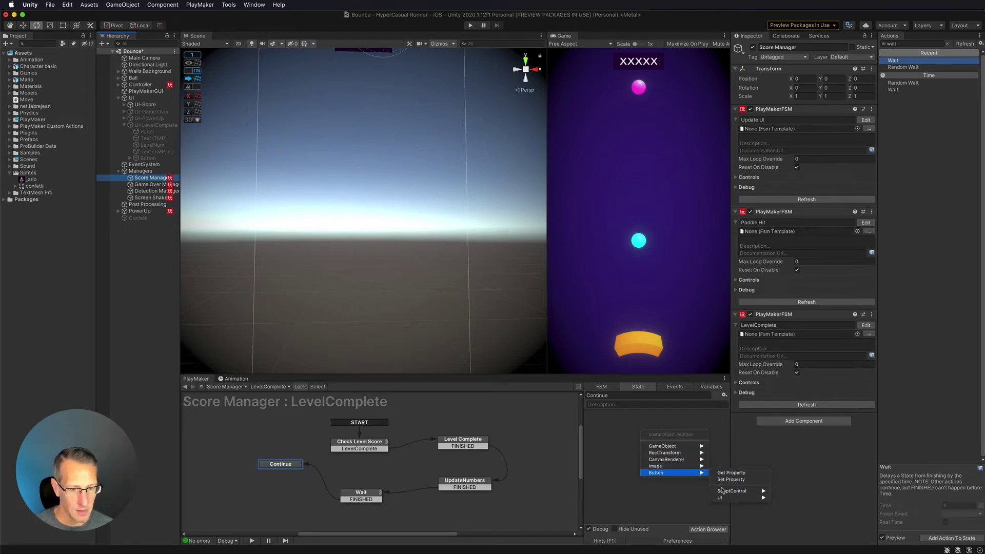
{"action": "mouse_move", "coordinate": [723, 499]}
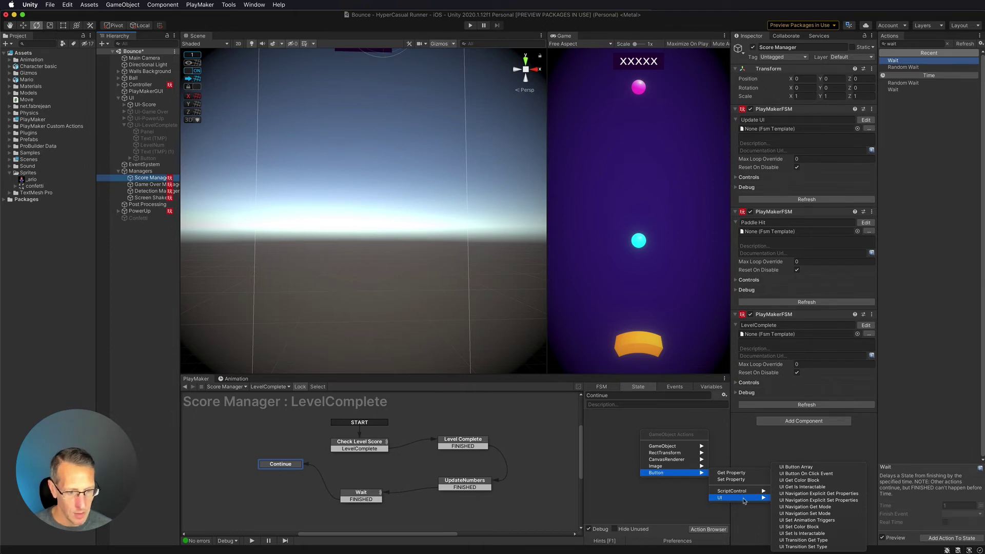
{"action": "left_click", "coordinate": [810, 474]}
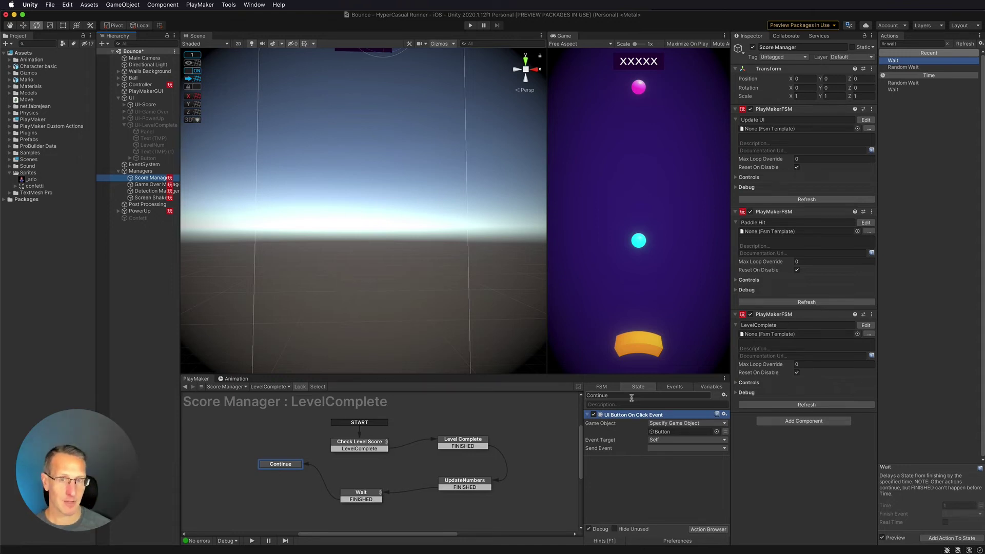
- Have Continue send a new ResetLevel event that leads into a new state
{"action": "left_click_drag", "start_coordinate": [269, 465], "coordinate": [271, 488]}
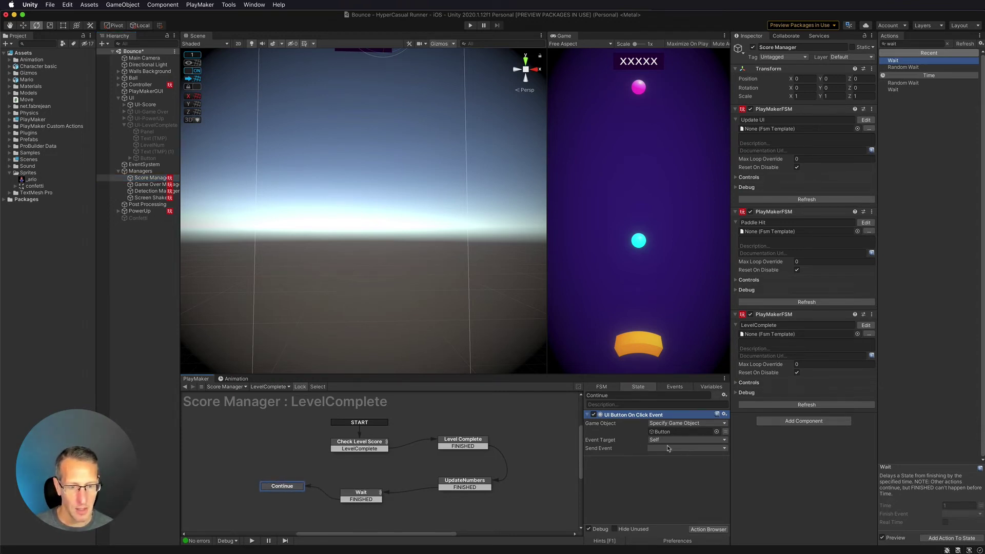
{"action": "left_click", "coordinate": [663, 450]}
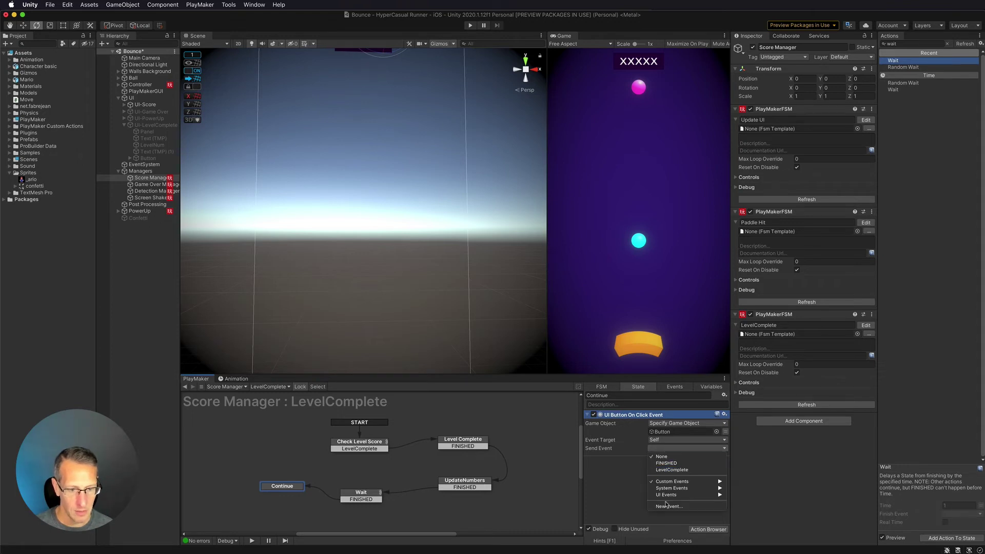
{"action": "left_click", "coordinate": [668, 507]}
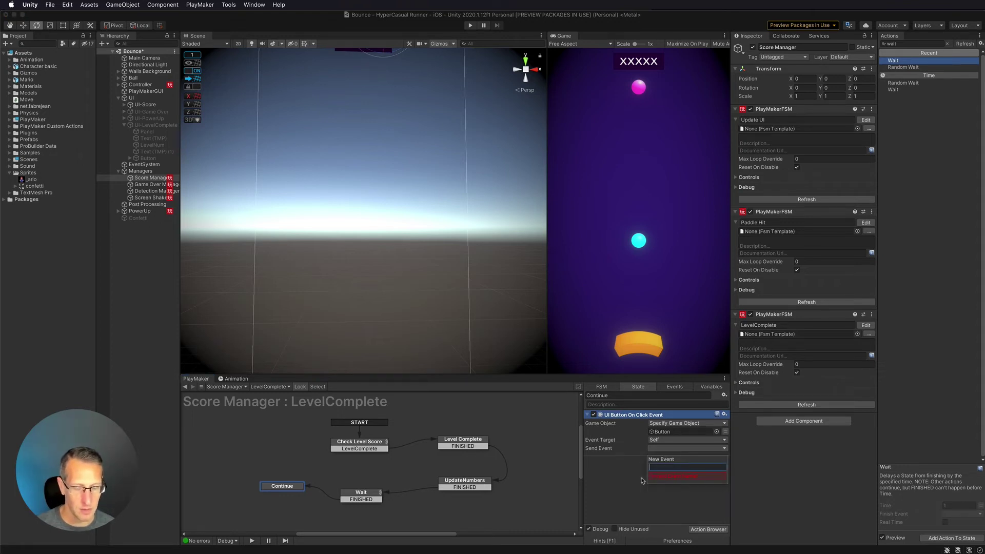
{"action": "type", "text": "Reset"}
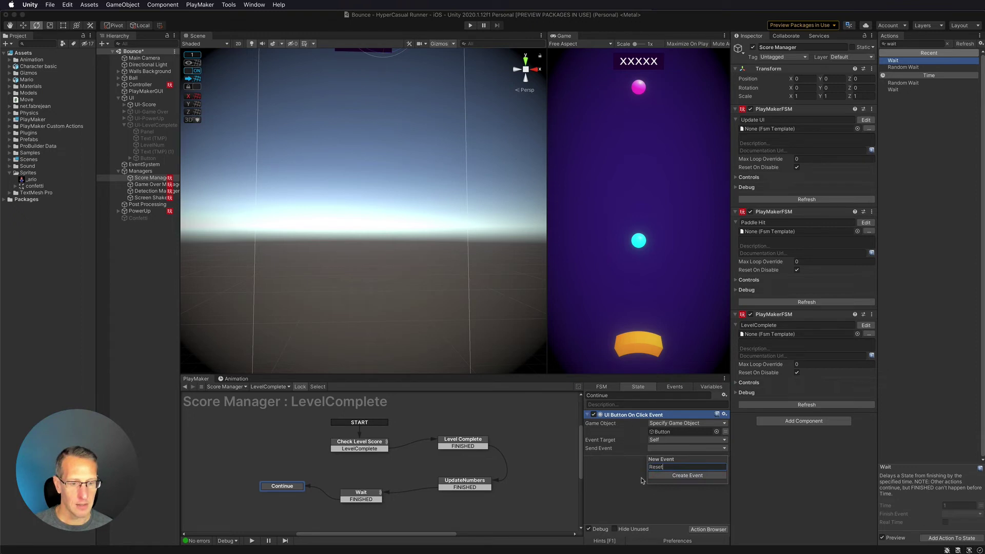
{"action": "type", "text": "Level"}
{"action": "key", "text": "Return"}
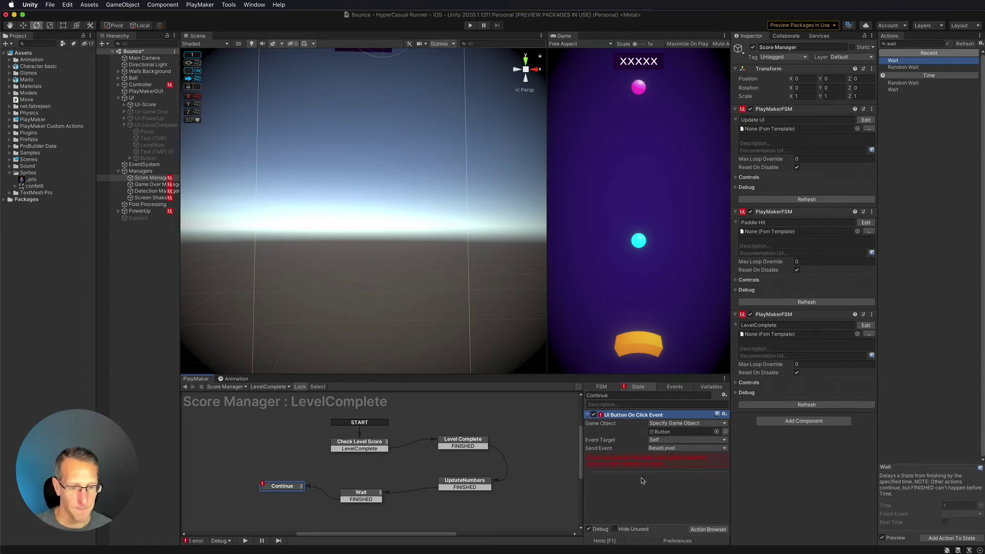
{"action": "left_click_drag", "start_coordinate": [281, 494], "coordinate": [264, 452]}
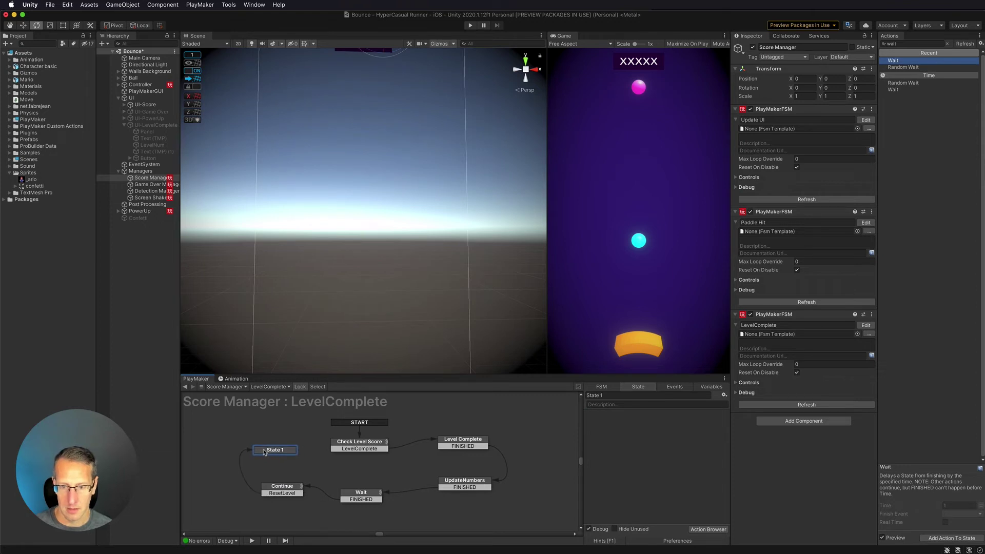
- Name the new state ResetLevel and loop its FINISHED transition back to Check Level Score
{"action": "left_click", "coordinate": [590, 396]}
{"action": "type", "text": "R"}
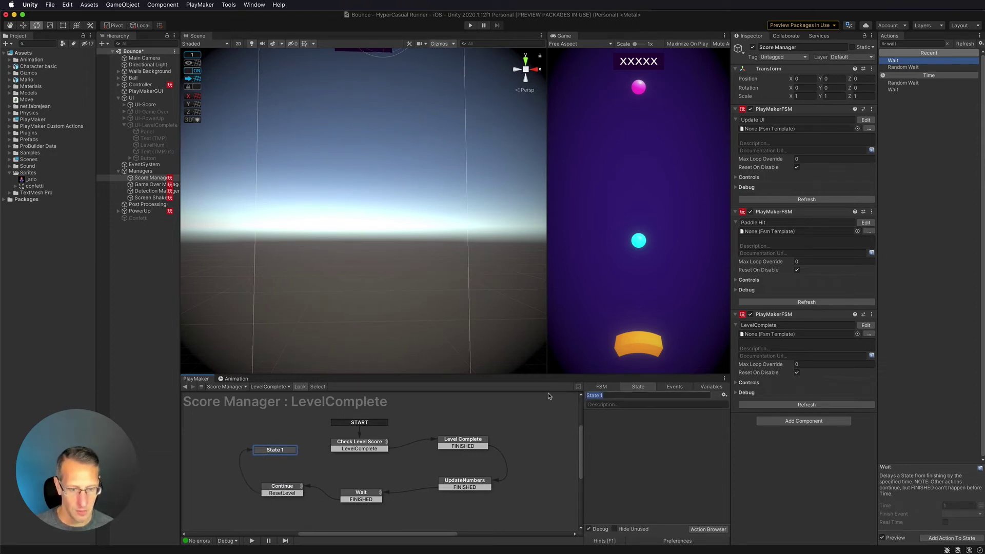
{"action": "type", "text": "esetLevel"}
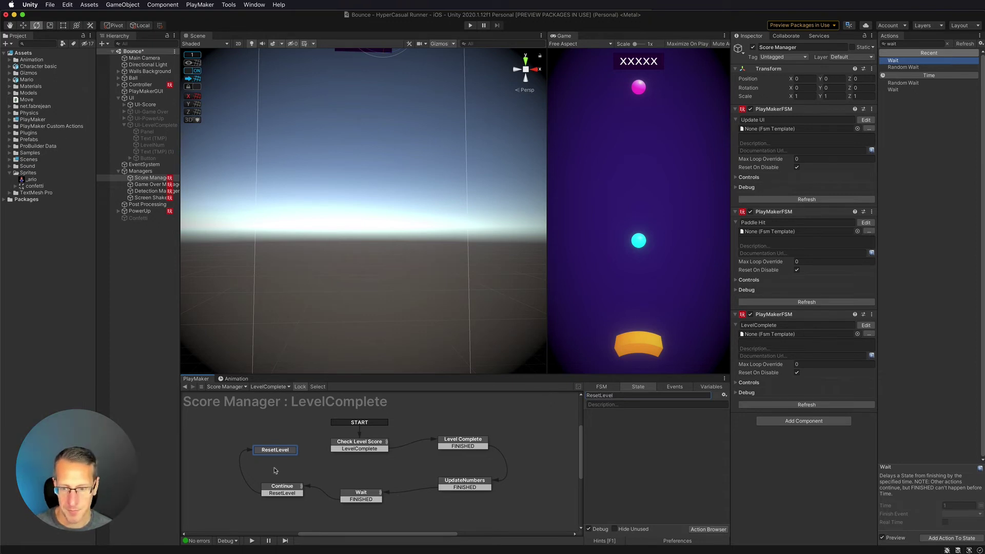
{"action": "right_click", "coordinate": [280, 452]}
{"action": "mouse_move", "coordinate": [334, 455]}
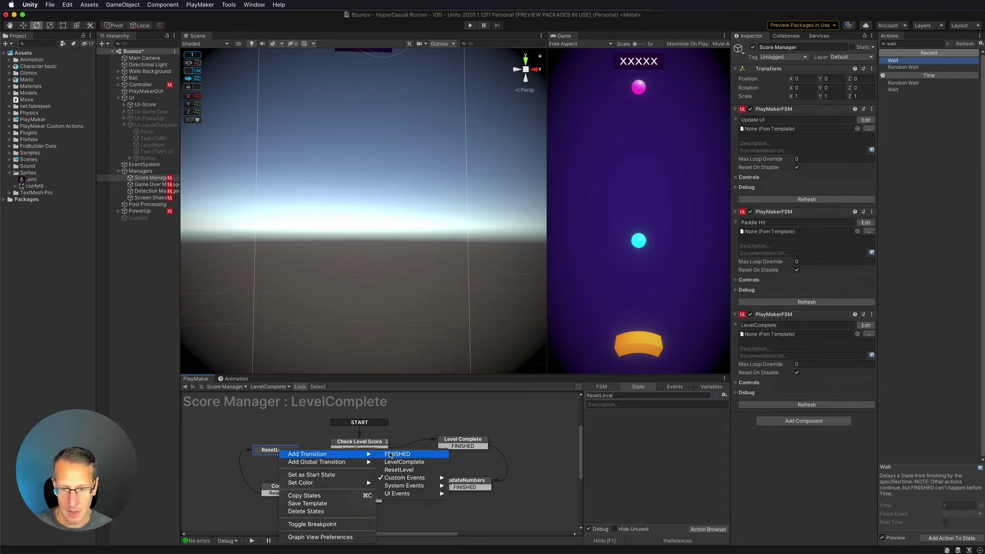
{"action": "left_click", "coordinate": [395, 455]}
{"action": "left_click_drag", "start_coordinate": [273, 460], "coordinate": [365, 445]}
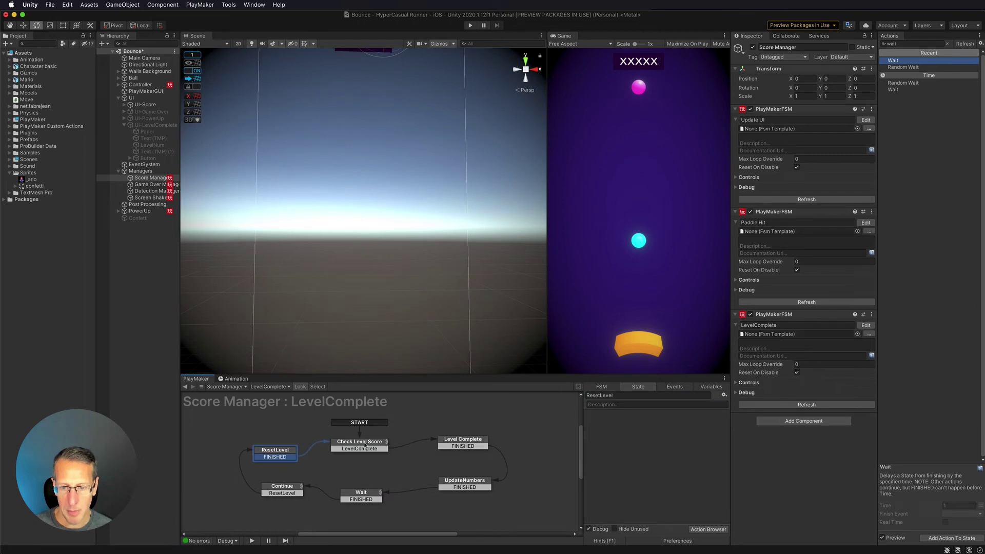
{"action": "left_click", "coordinate": [266, 451]}
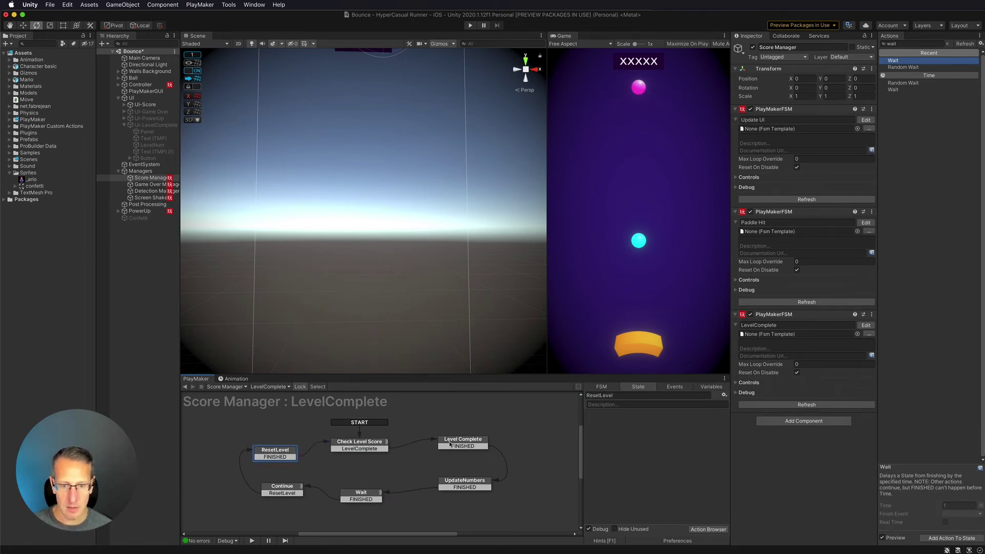
- Collapse and select Level Complete's four actions for UI-LevelComplete, Confetti, Controller and Ball
{"action": "left_click", "coordinate": [450, 444]}
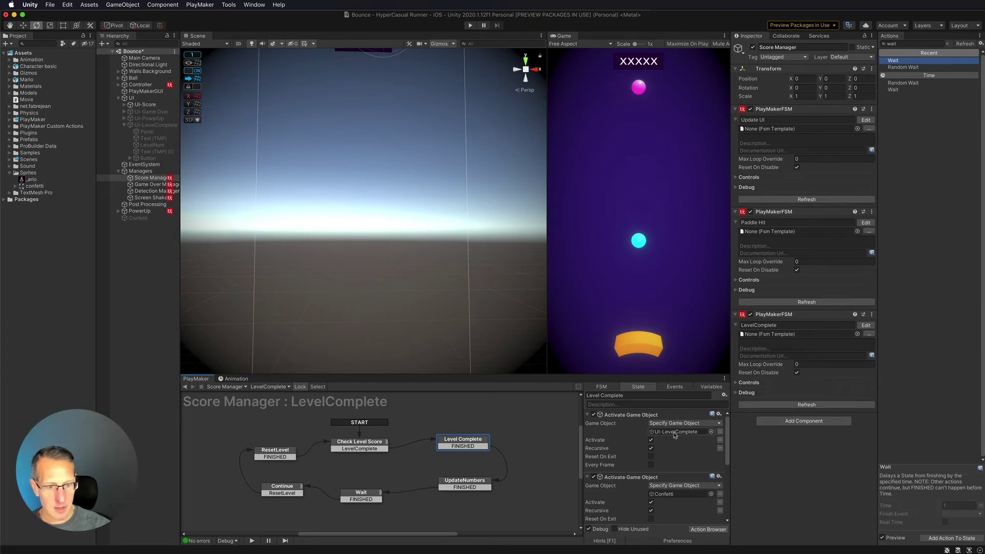
{"action": "scroll", "coordinate": [622, 486], "scroll_direction": "down", "scroll_amount": 3}
{"action": "scroll", "coordinate": [619, 485], "scroll_direction": "down", "scroll_amount": 3}
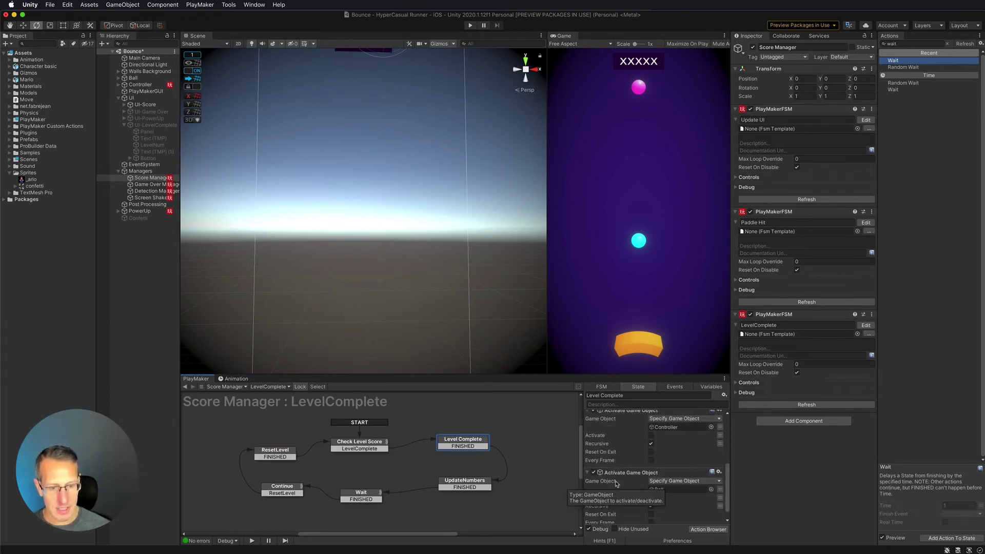
{"action": "scroll", "coordinate": [617, 484], "scroll_direction": "up", "scroll_amount": 3}
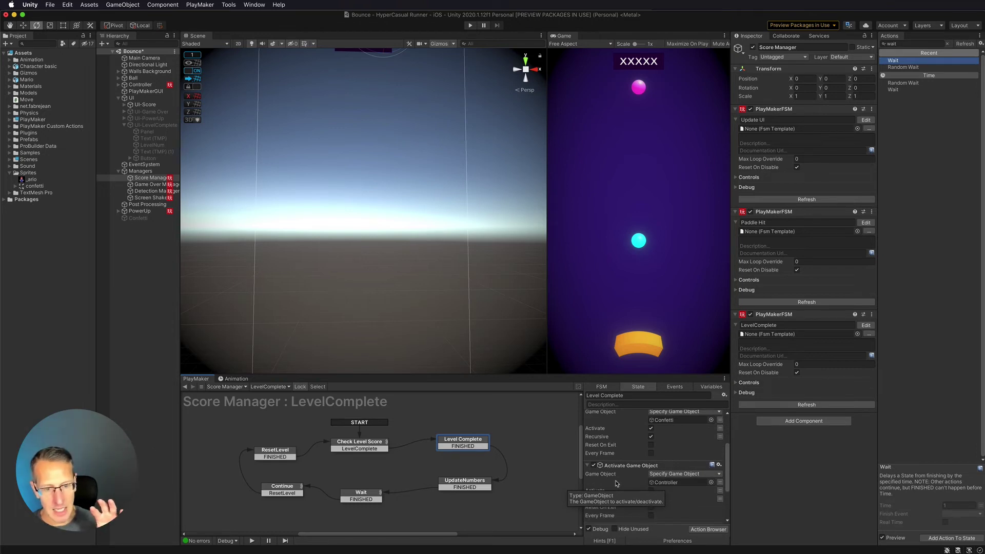
{"action": "scroll", "coordinate": [616, 484], "scroll_direction": "up", "scroll_amount": 3}
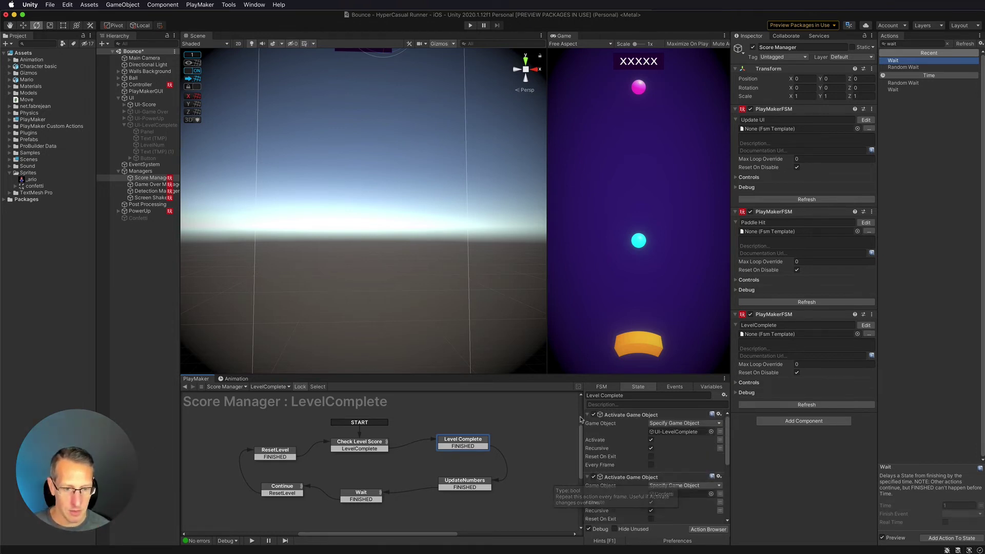
{"action": "left_click", "coordinate": [587, 415]}
{"action": "left_click", "coordinate": [587, 424]}
{"action": "left_click", "coordinate": [587, 433]}
{"action": "left_click", "coordinate": [587, 443]}
{"action": "left_click", "coordinate": [641, 415]}
{"action": "left_click", "coordinate": [627, 442], "text": "shift"}
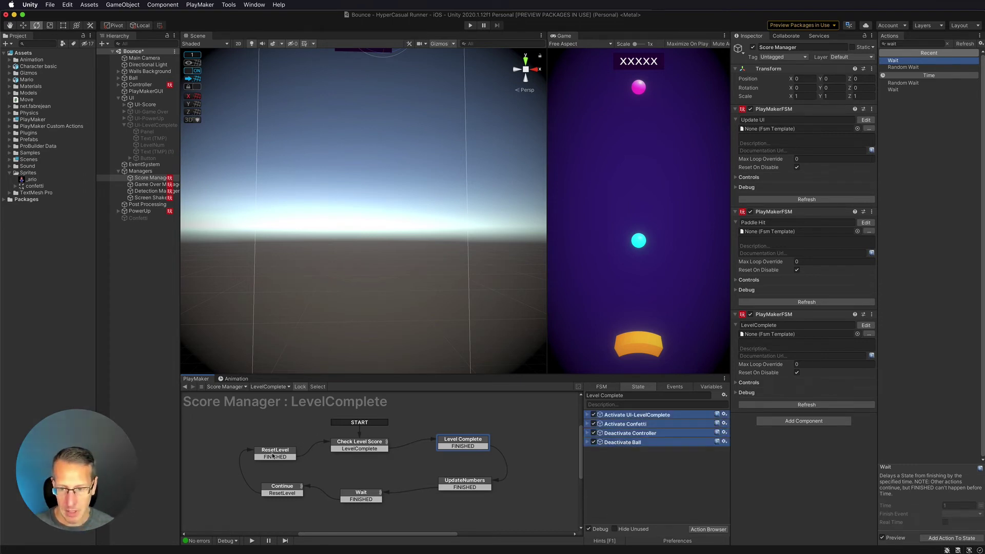
- In ResetLevel's Activate Game Object actions, turn Confetti off and reactivate Controller and Ball
{"action": "left_click", "coordinate": [273, 456]}
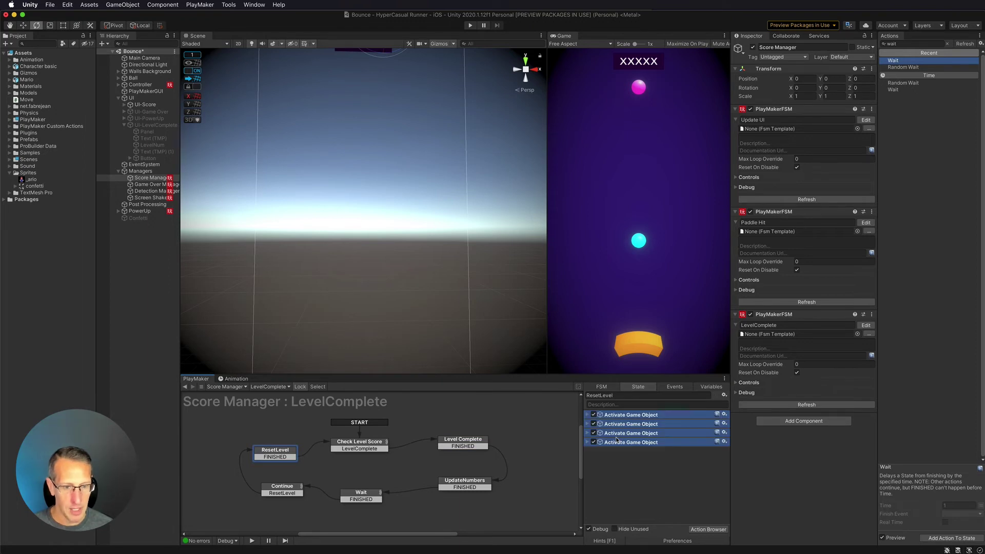
{"action": "left_click", "coordinate": [587, 442]}
{"action": "left_click", "coordinate": [588, 434]}
{"action": "left_click", "coordinate": [588, 424]}
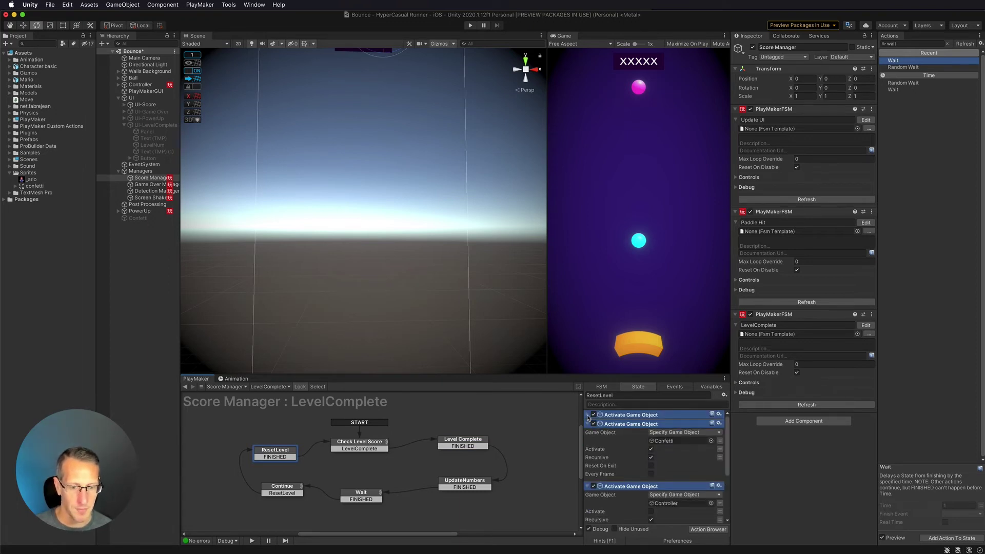
{"action": "left_click", "coordinate": [588, 414]}
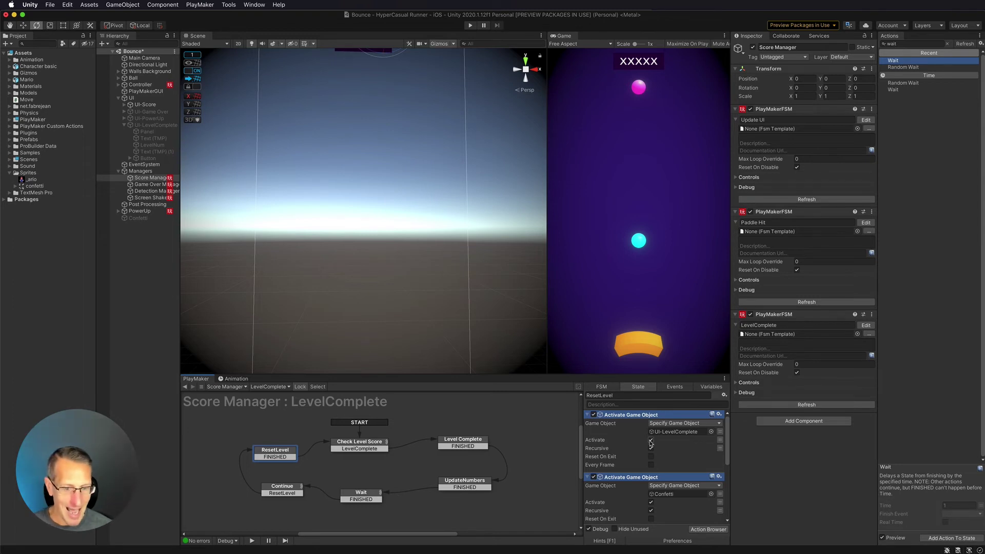
{"action": "left_click", "coordinate": [650, 503]}
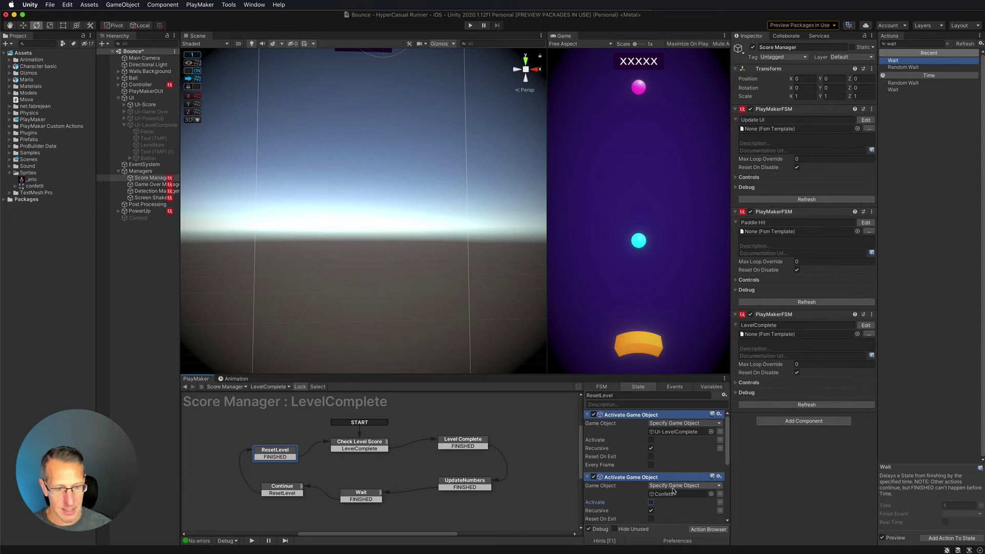
{"action": "scroll", "coordinate": [674, 487], "scroll_direction": "down", "scroll_amount": 5}
{"action": "scroll", "coordinate": [676, 478], "scroll_direction": "down", "scroll_amount": 2}
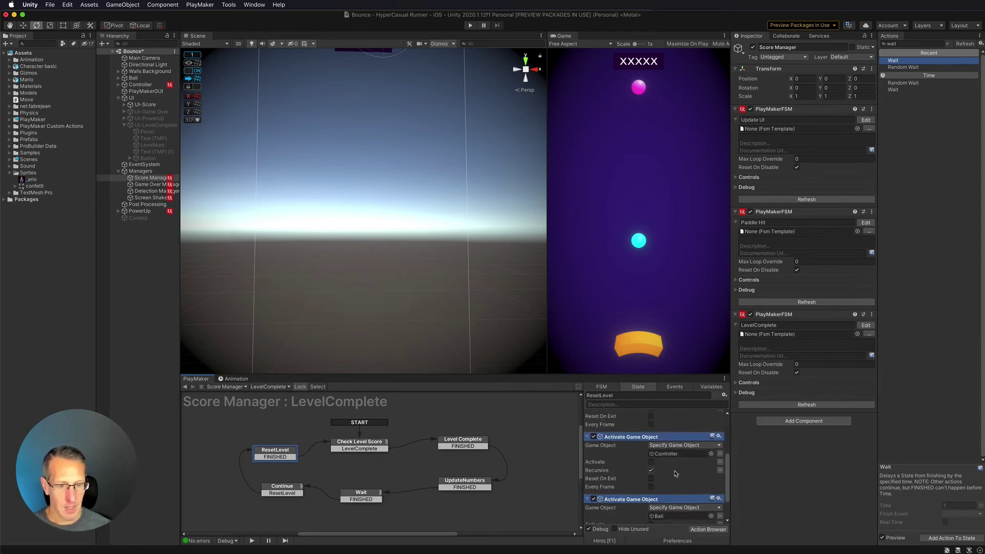
{"action": "left_click", "coordinate": [651, 462]}
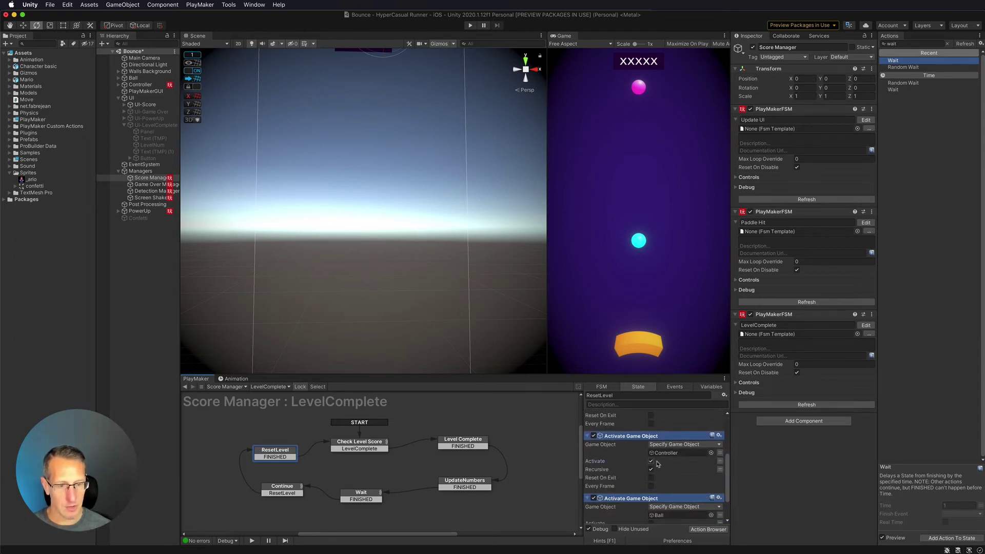
{"action": "scroll", "coordinate": [659, 465], "scroll_direction": "down", "scroll_amount": 1}
{"action": "left_click", "coordinate": [651, 510]}
{"action": "scroll", "coordinate": [641, 464], "scroll_direction": "down", "scroll_amount": 2}
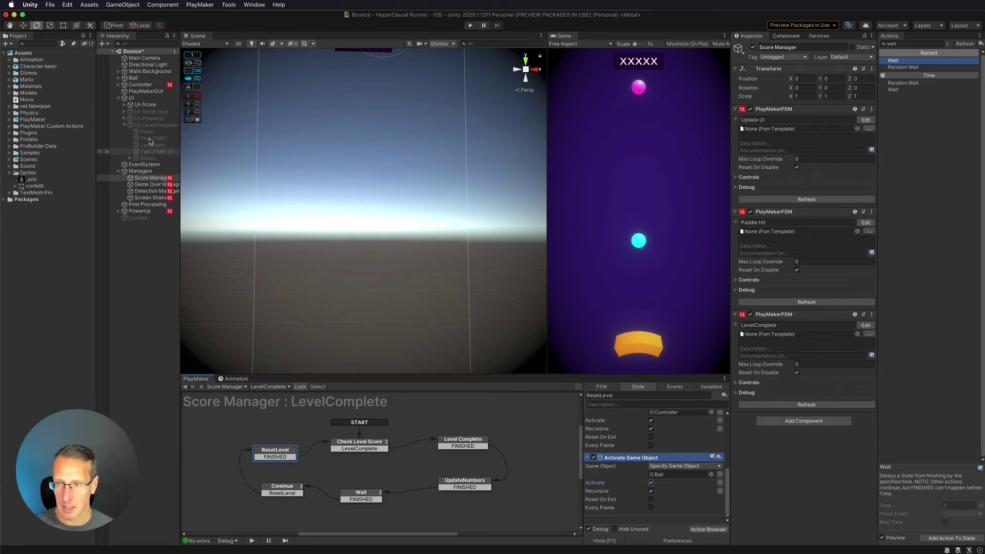
{"action": "left_click", "coordinate": [133, 78]}
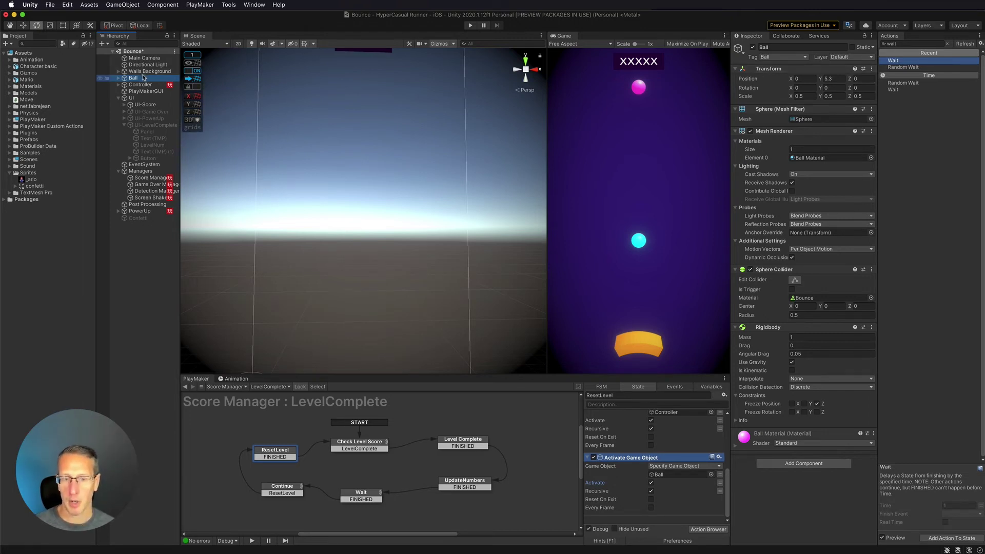
- Add a Set Property action for the Ball's Transform to ResetLevel, targeting its position vector
{"action": "left_click", "coordinate": [144, 78]}
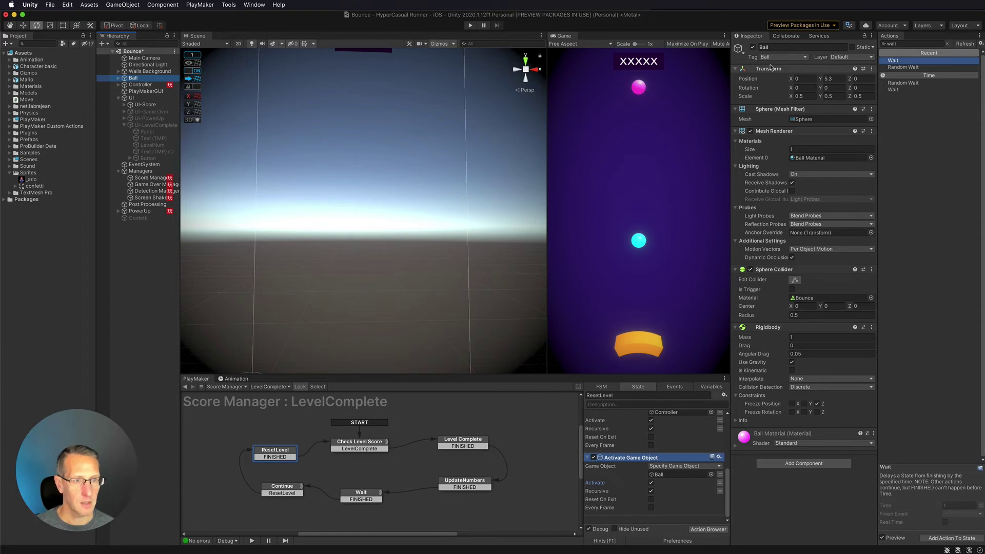
{"action": "left_click", "coordinate": [770, 68]}
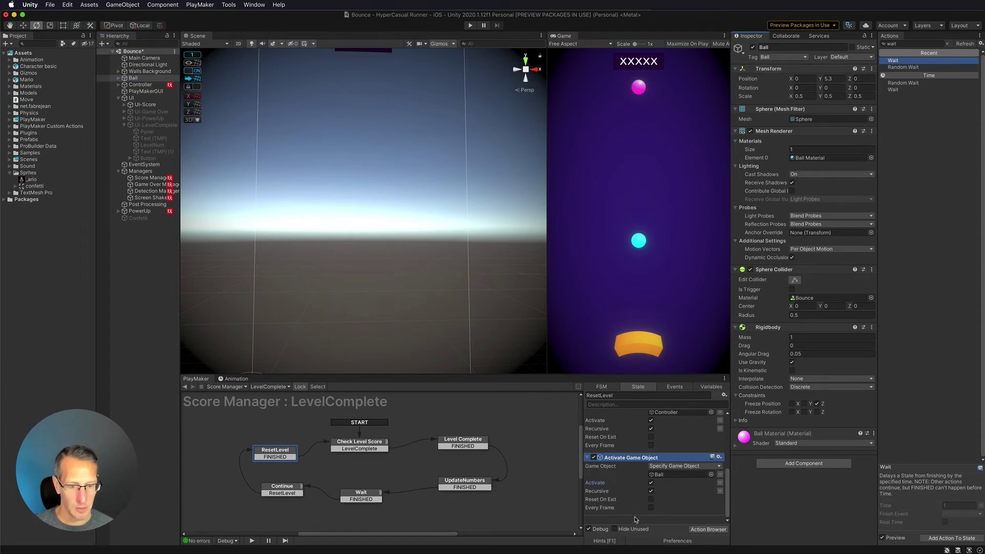
{"action": "left_click_drag", "start_coordinate": [768, 69], "coordinate": [652, 519]}
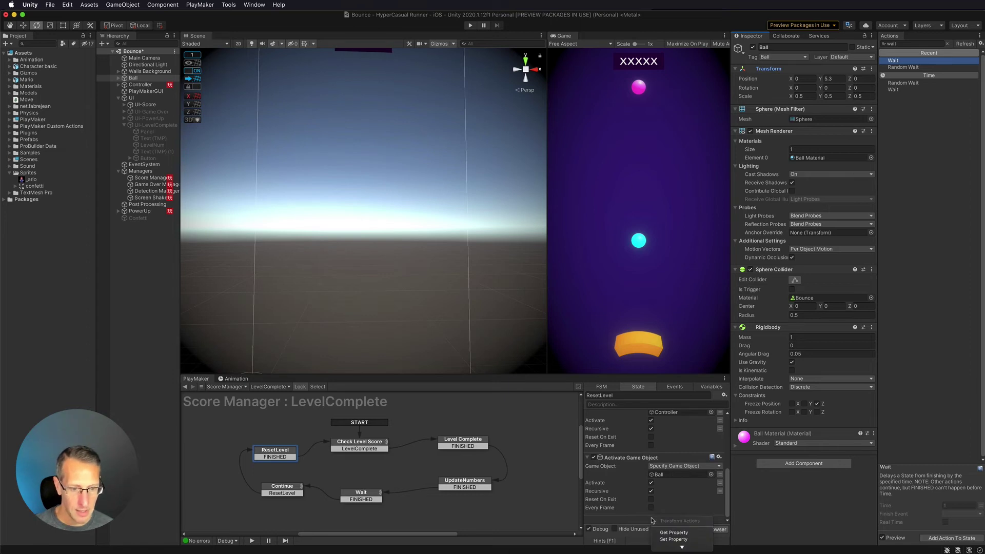
{"action": "left_click", "coordinate": [674, 539]}
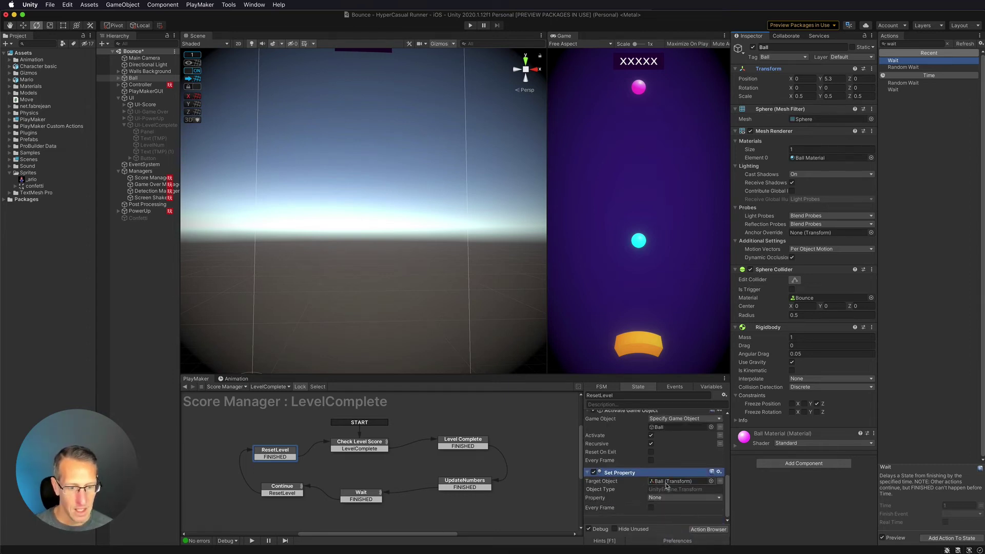
{"action": "left_click", "coordinate": [665, 498]}
{"action": "scroll", "coordinate": [671, 522], "scroll_direction": "down", "scroll_amount": 3}
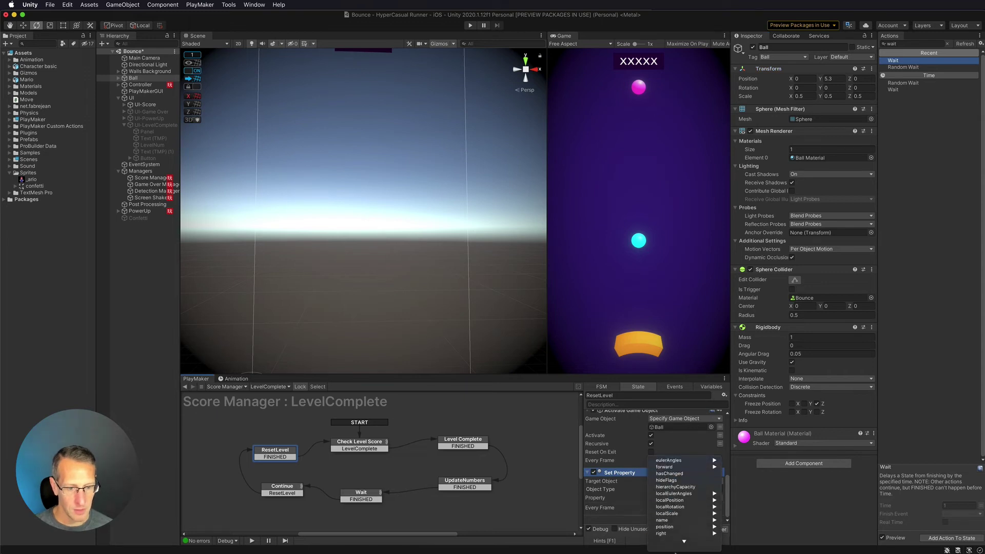
{"action": "mouse_move", "coordinate": [675, 529]}
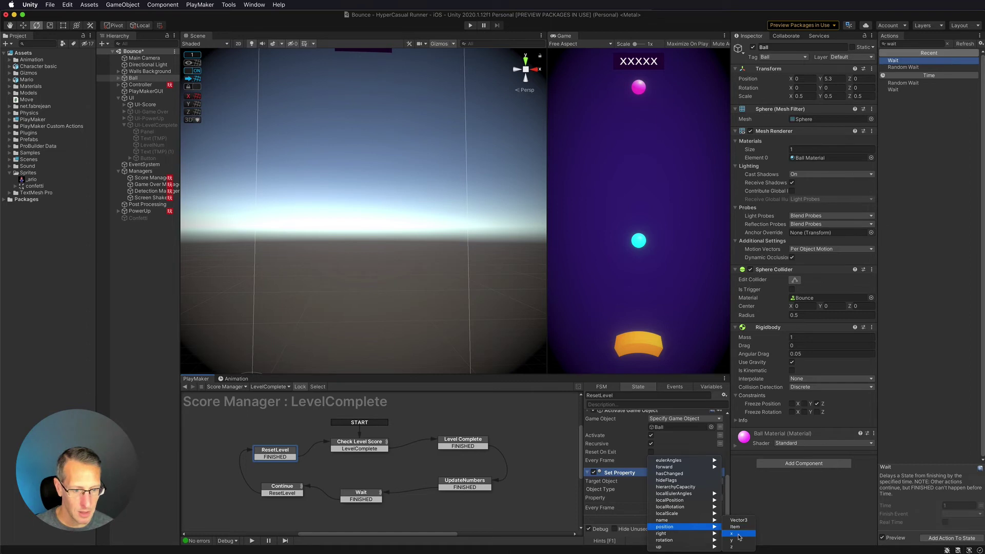
{"action": "left_click", "coordinate": [737, 520]}
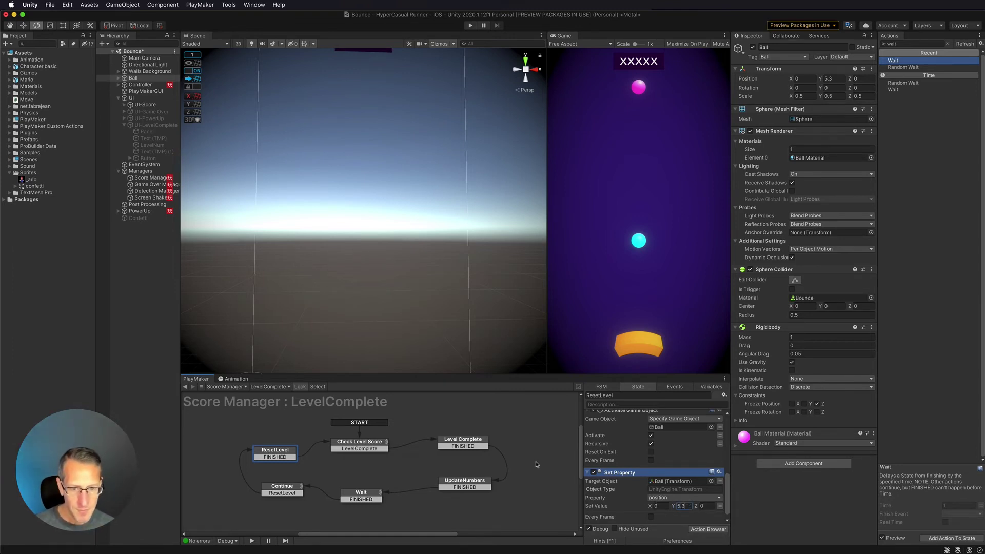
{"action": "left_click", "coordinate": [354, 446]}
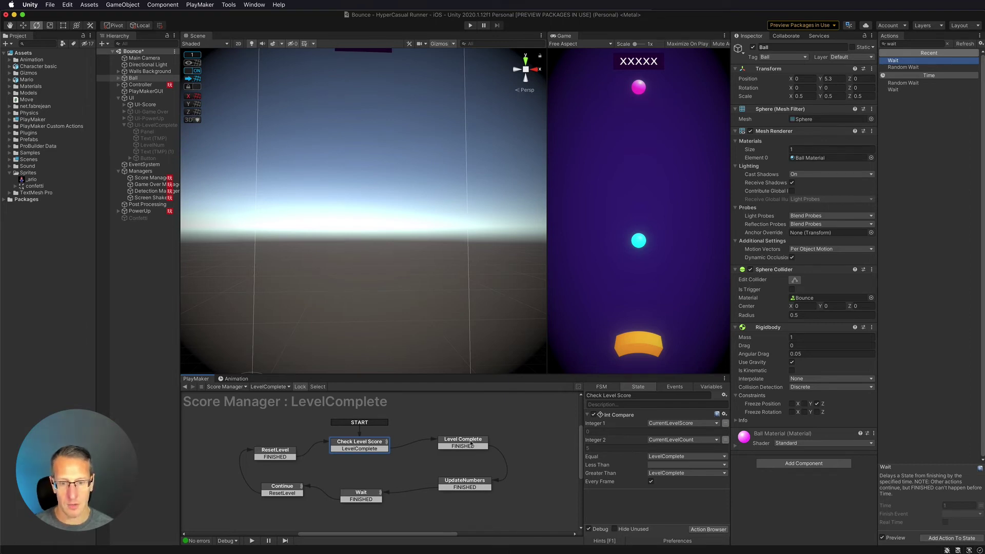
{"action": "left_click", "coordinate": [472, 445]}
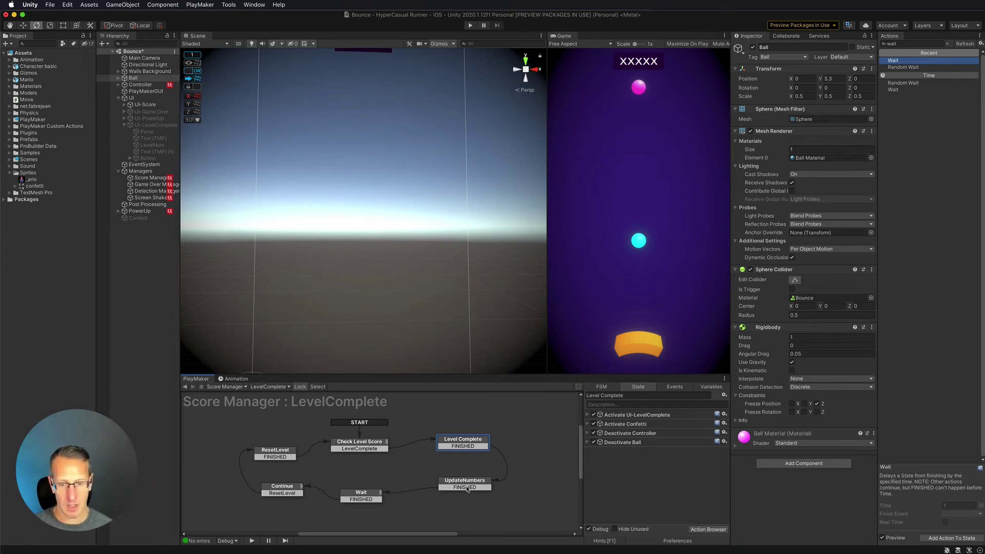
{"action": "left_click", "coordinate": [467, 485]}
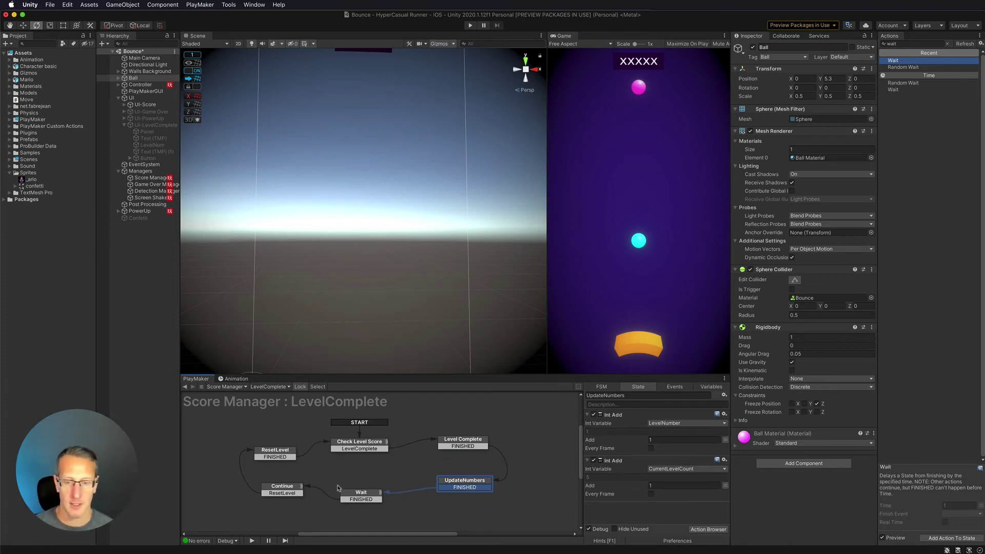
{"action": "left_click", "coordinate": [371, 500]}
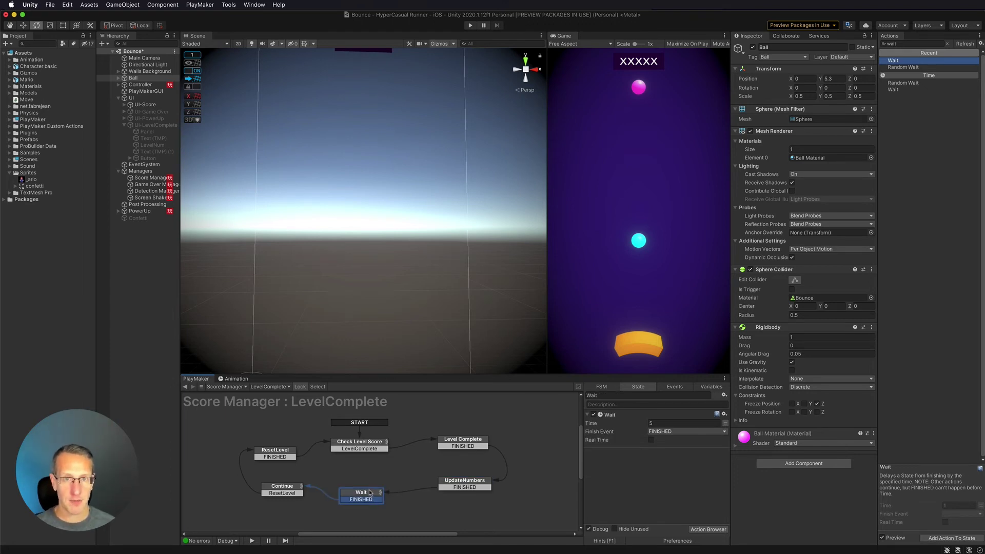
{"action": "left_click", "coordinate": [289, 491]}
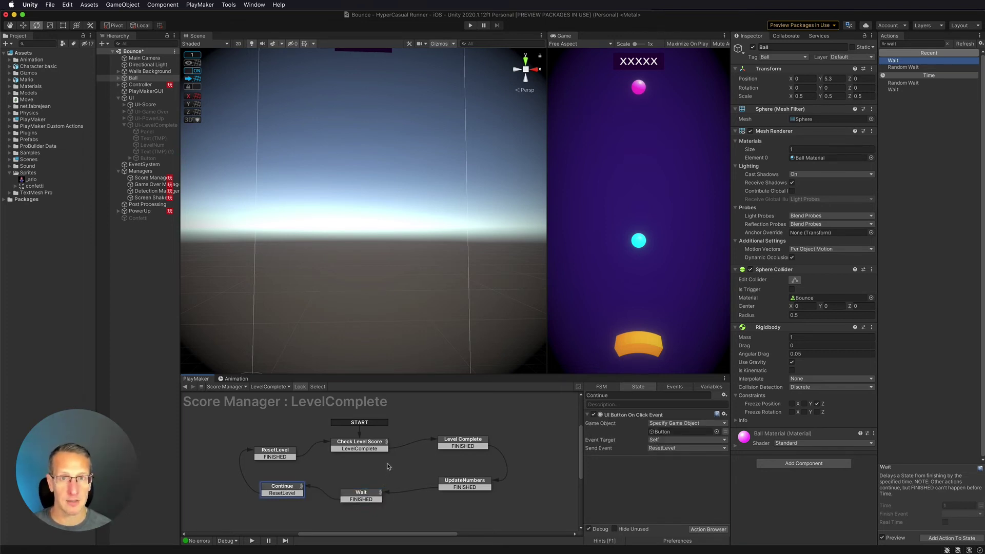
{"action": "left_click", "coordinate": [276, 452]}
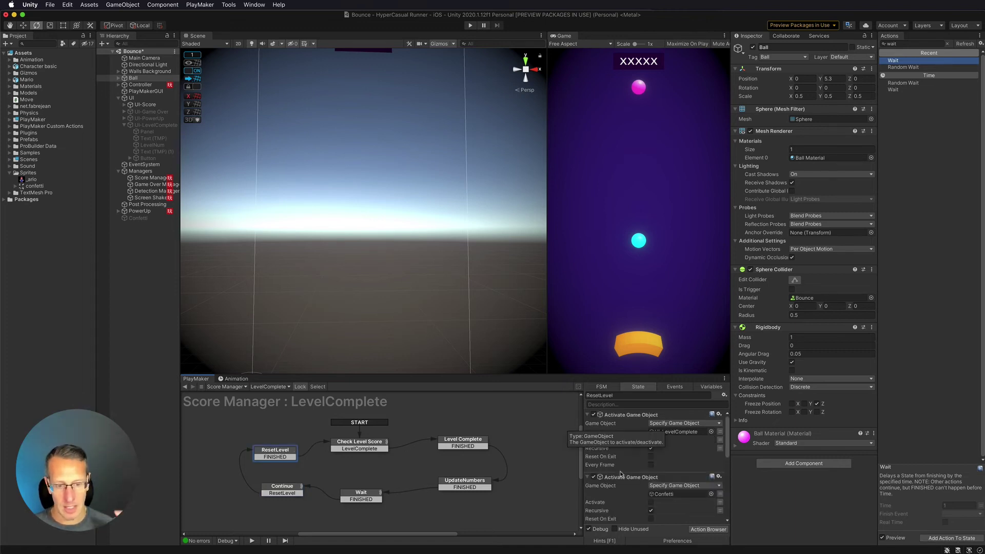
- Review ResetLevel's Ball position (0, 5.3, 0) and enter Play mode to test the level loop
{"action": "scroll", "coordinate": [624, 475], "scroll_direction": "down", "scroll_amount": 3}
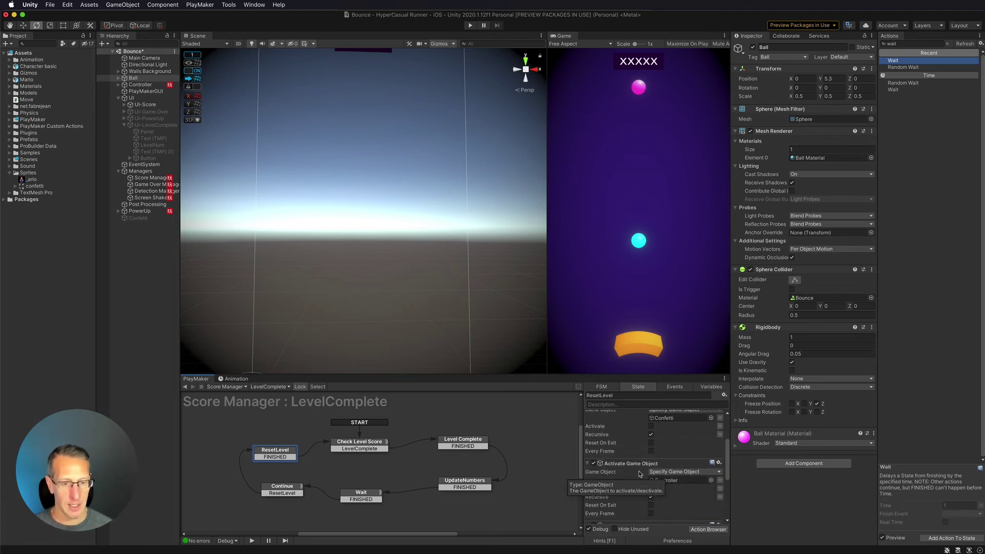
{"action": "scroll", "coordinate": [639, 473], "scroll_direction": "down", "scroll_amount": 2}
{"action": "scroll", "coordinate": [645, 450], "scroll_direction": "down", "scroll_amount": 2}
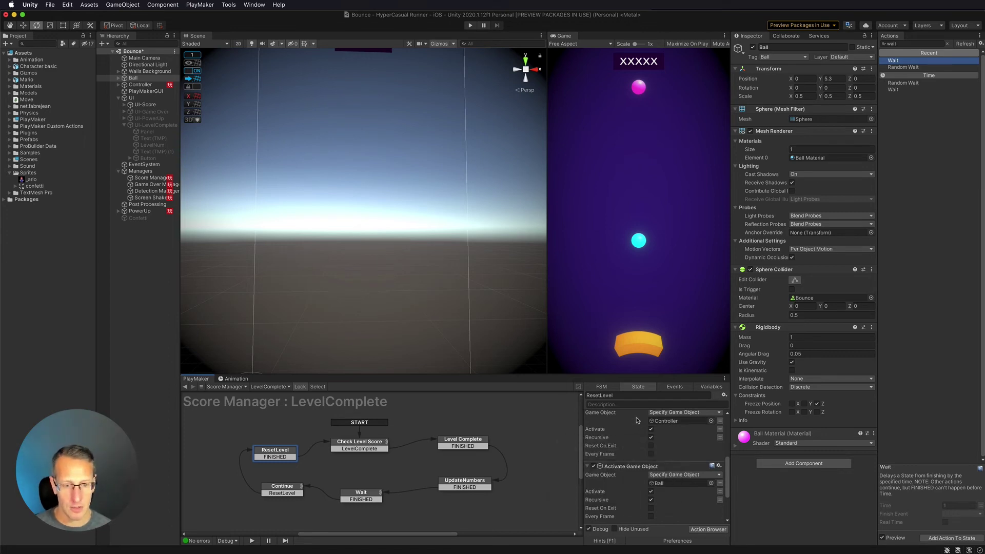
{"action": "scroll", "coordinate": [631, 447], "scroll_direction": "down", "scroll_amount": 5}
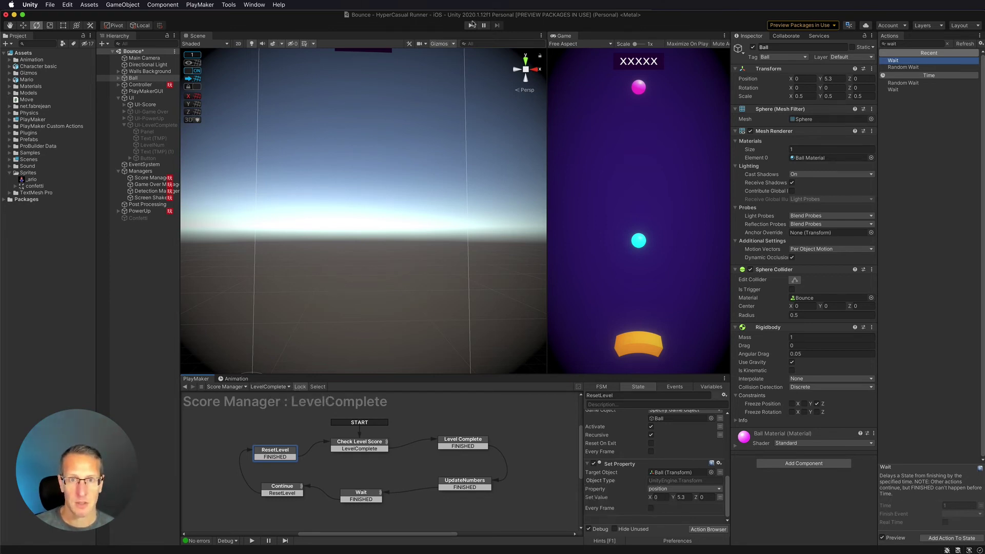
{"action": "left_click", "coordinate": [470, 25]}
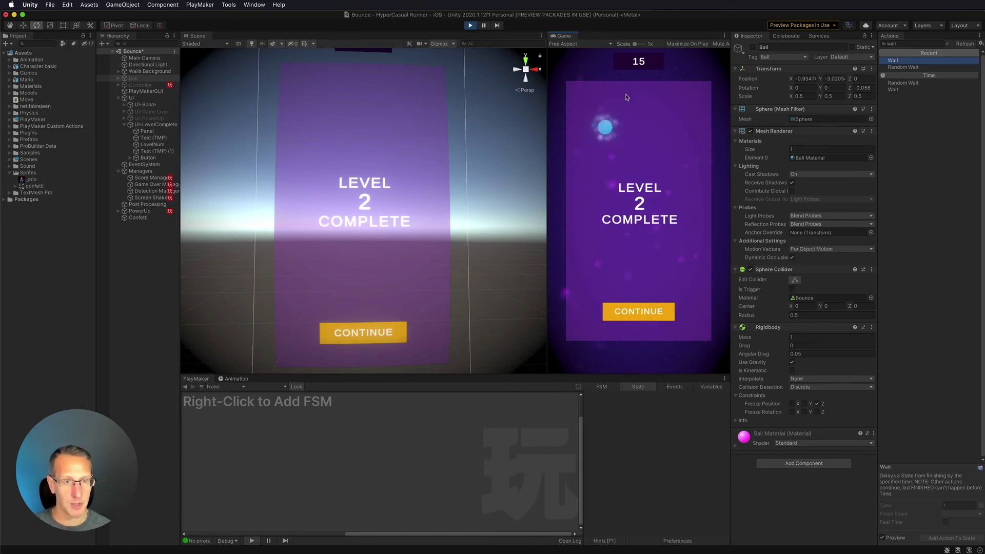
{"action": "left_click", "coordinate": [632, 309]}
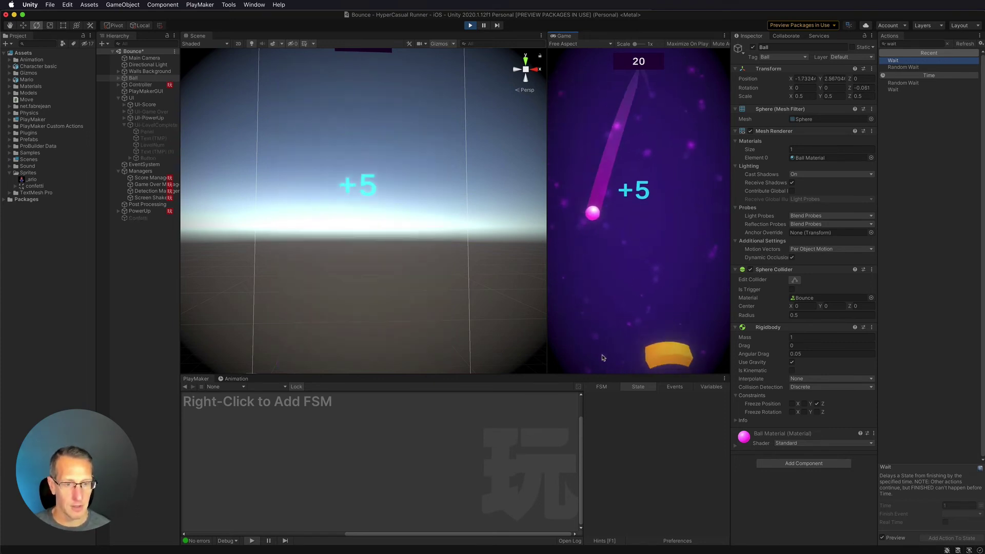
{"action": "left_click", "coordinate": [471, 25]}
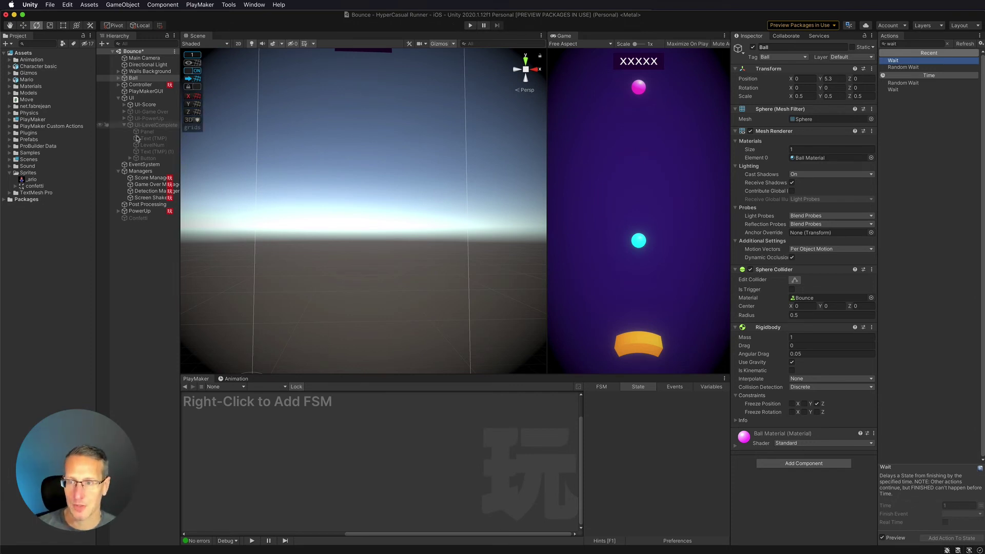
{"action": "left_click", "coordinate": [149, 177]}
- Add a Set Velocity action to ResetLevel below its Set Property action
{"action": "left_click", "coordinate": [297, 457]}
{"action": "scroll", "coordinate": [611, 467], "scroll_direction": "down", "scroll_amount": 5}
{"action": "left_click", "coordinate": [612, 466]}
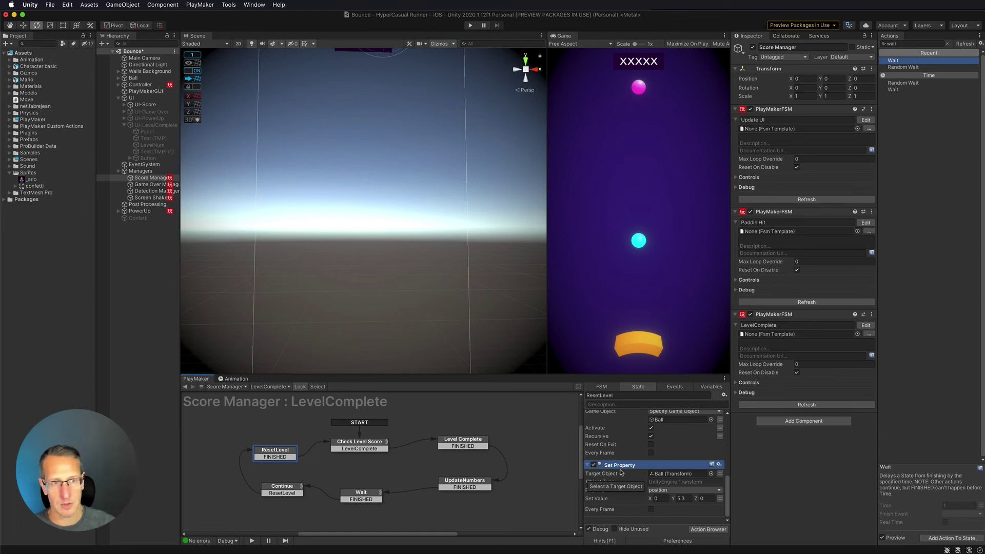
{"action": "left_click", "coordinate": [914, 45]}
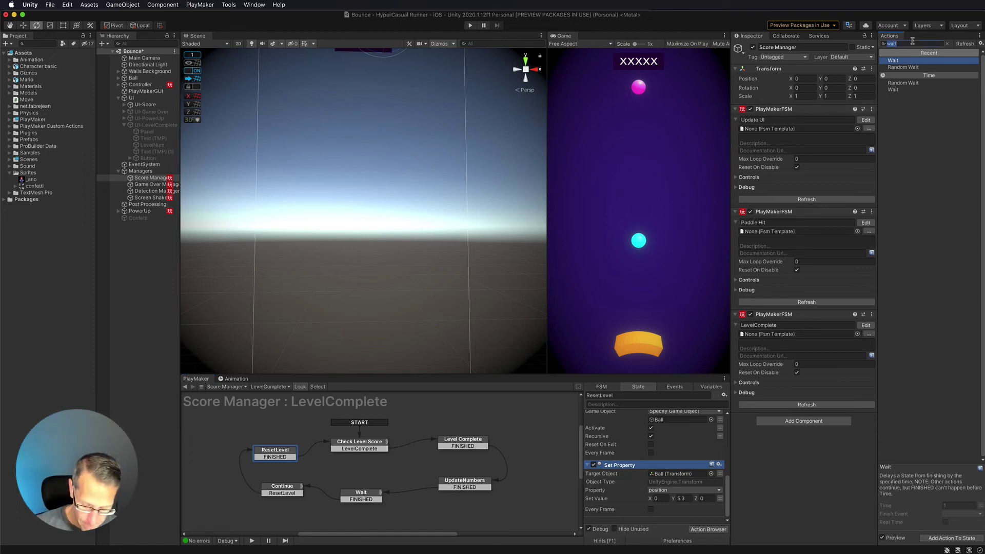
{"action": "type", "text": "set ve"}
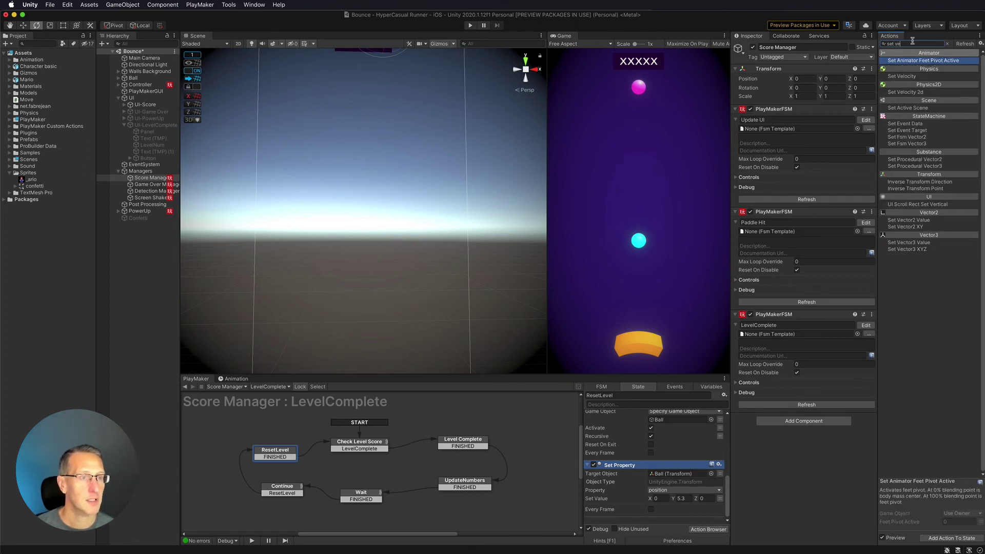
{"action": "left_click_drag", "start_coordinate": [905, 77], "coordinate": [648, 517]}
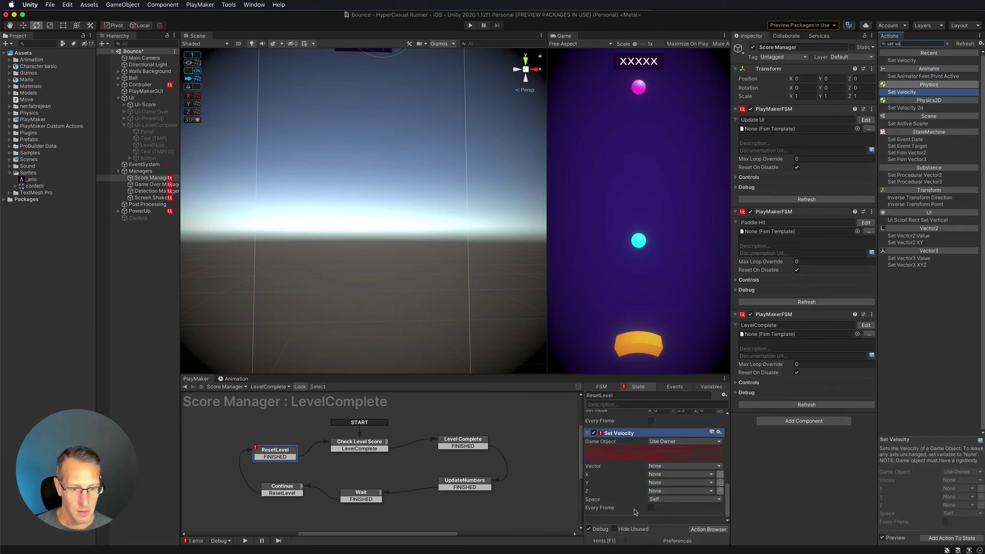
- Target the Ball with Set Velocity, set X, Y and Z to 0, and play-test
{"action": "left_click", "coordinate": [668, 442]}
{"action": "left_click", "coordinate": [668, 449]}
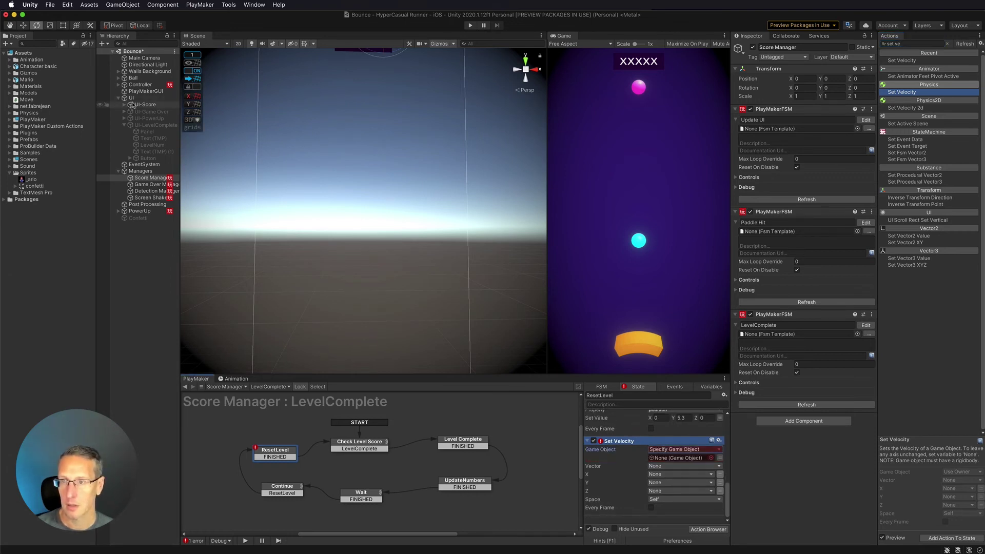
{"action": "left_click_drag", "start_coordinate": [133, 78], "coordinate": [677, 458]}
{"action": "left_click", "coordinate": [701, 465]}
{"action": "left_click", "coordinate": [640, 484]}
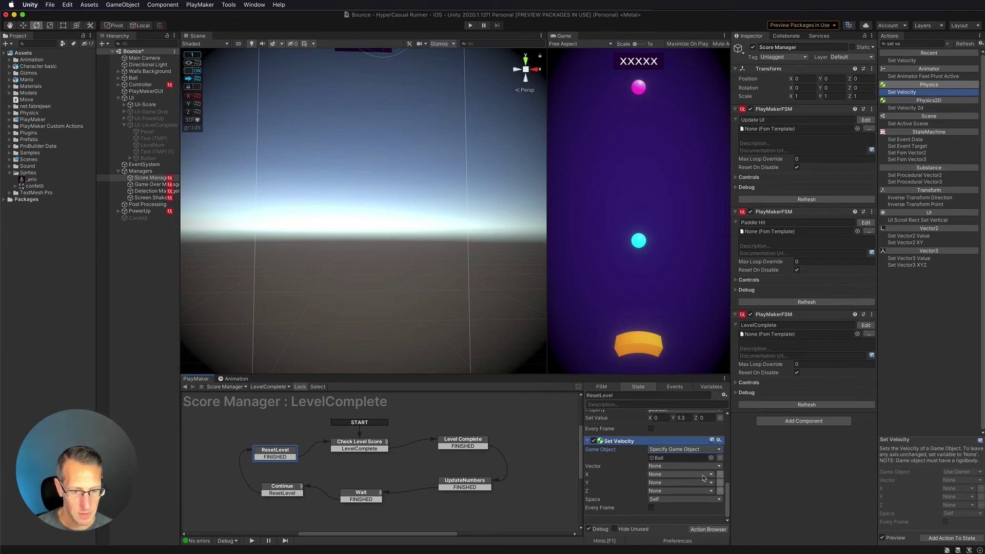
{"action": "left_click", "coordinate": [720, 474]}
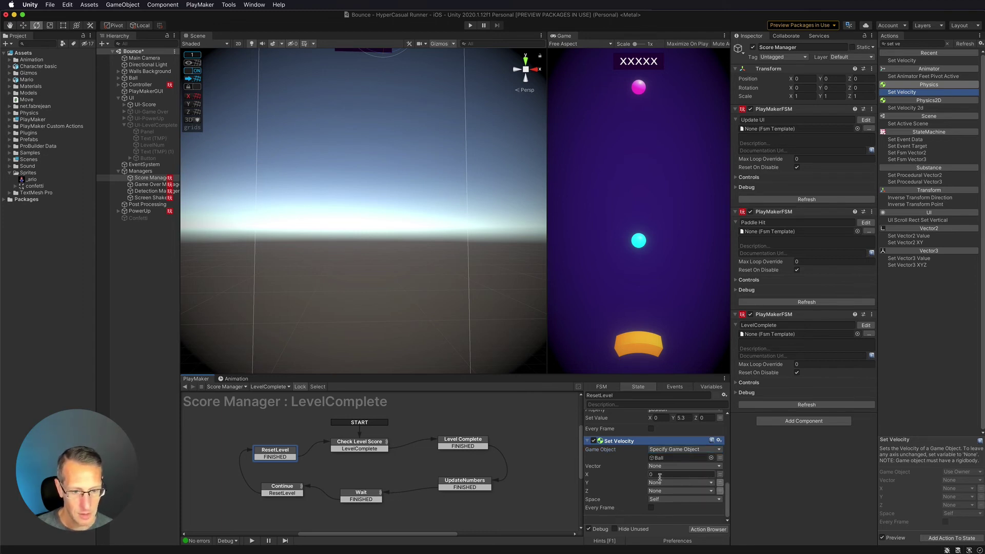
{"action": "left_click", "coordinate": [720, 491]}
{"action": "left_click", "coordinate": [721, 483]}
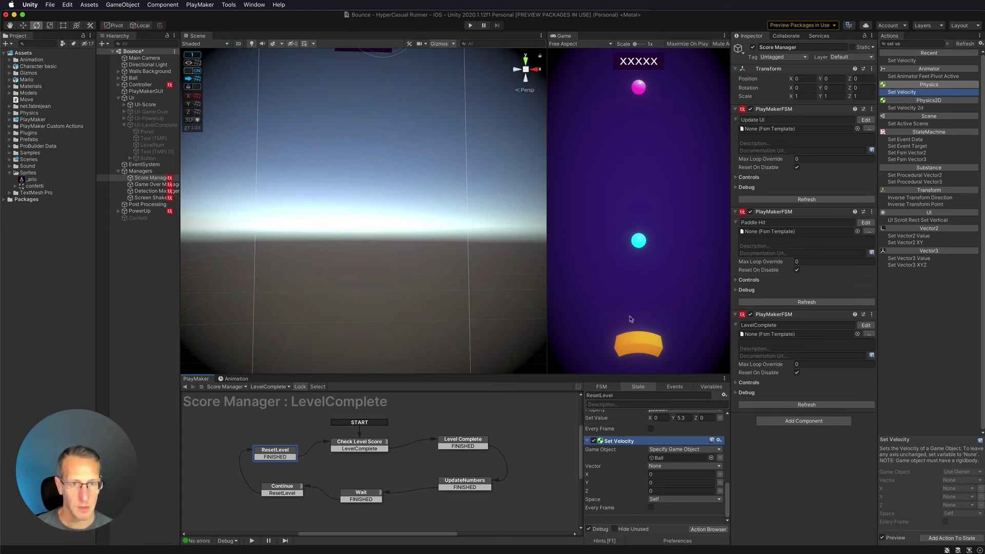
{"action": "key", "text": "super+p"}
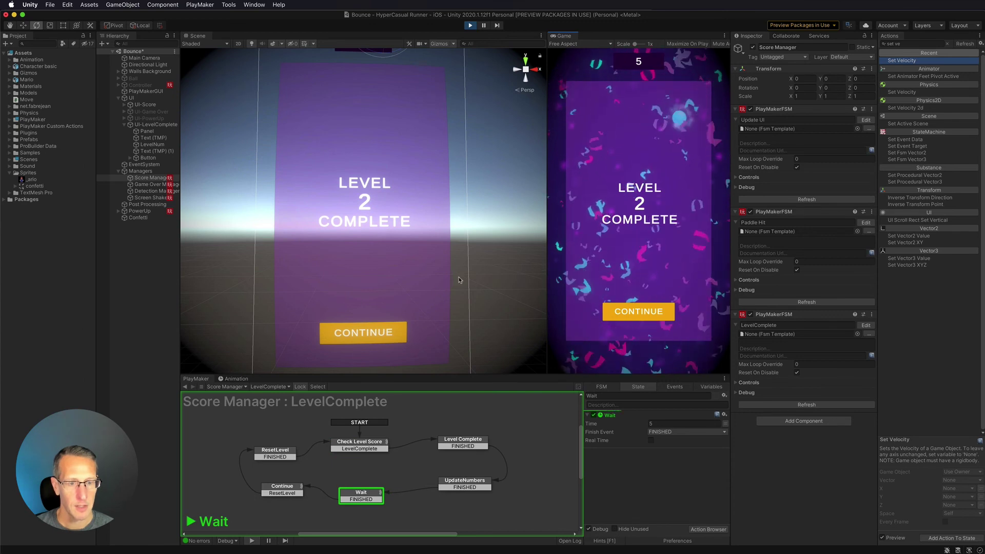
{"action": "left_click", "coordinate": [633, 312]}
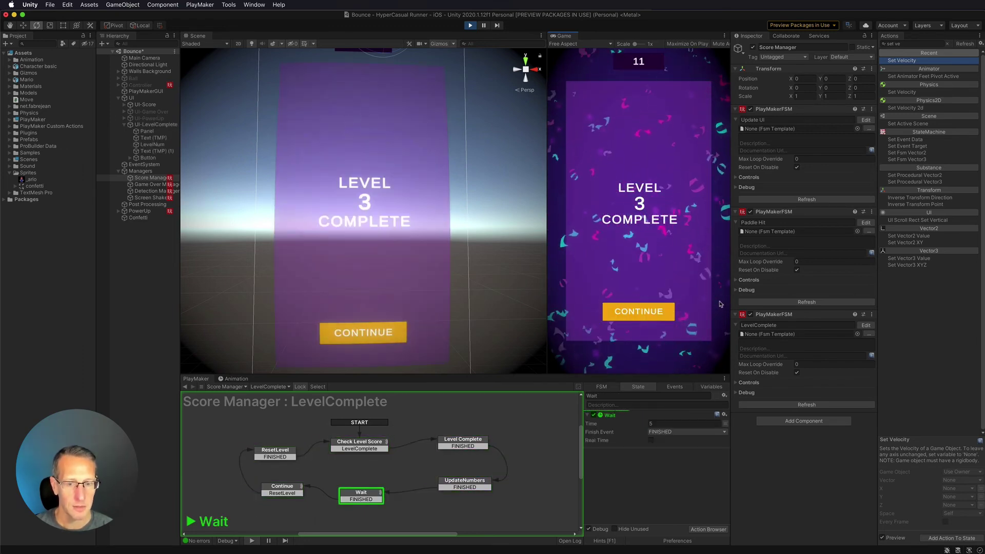
{"action": "left_click", "coordinate": [470, 25]}
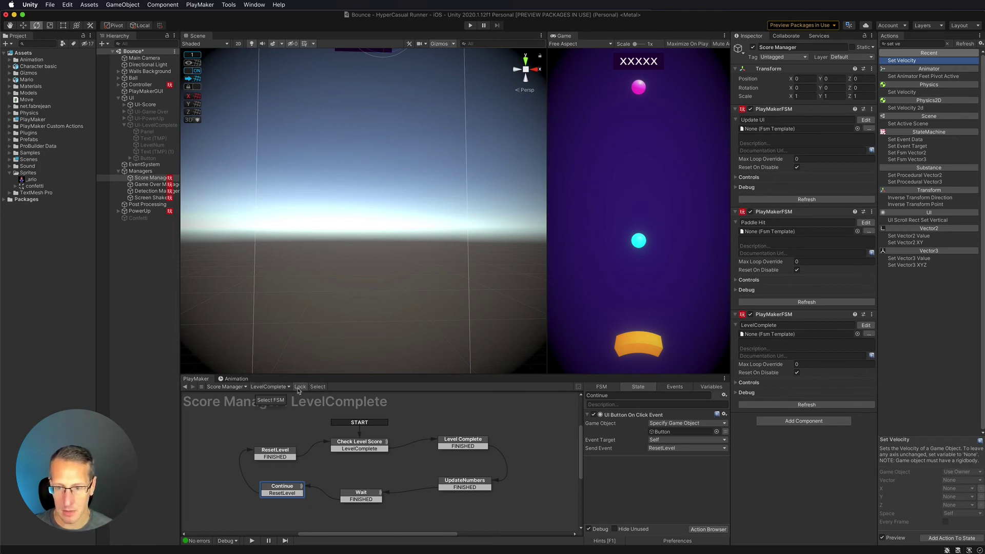
- Review Level Complete and Check Level Score, ending on UpdateNumbers' LevelNumber and CurrentLevelCount additions
{"action": "left_click", "coordinate": [485, 444]}
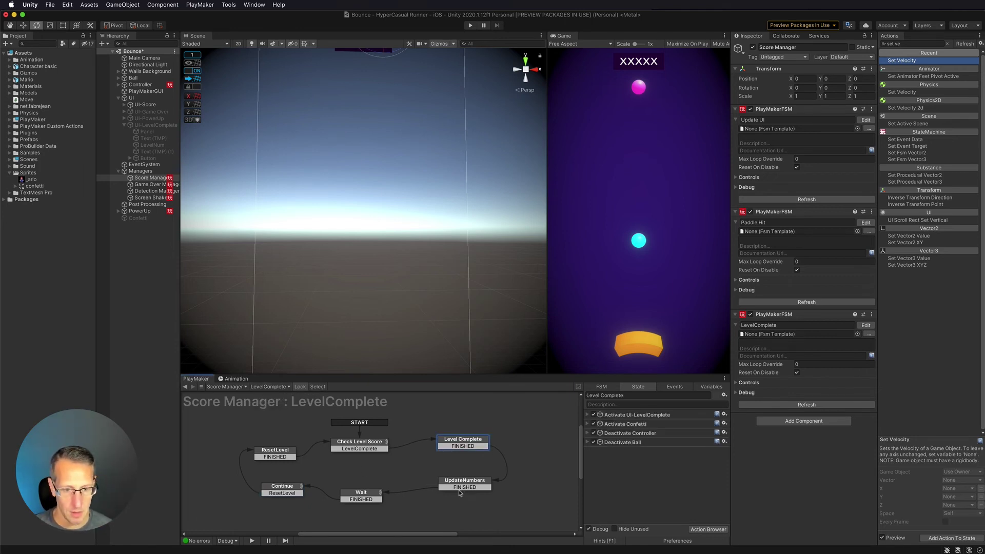
{"action": "left_click", "coordinate": [351, 446]}
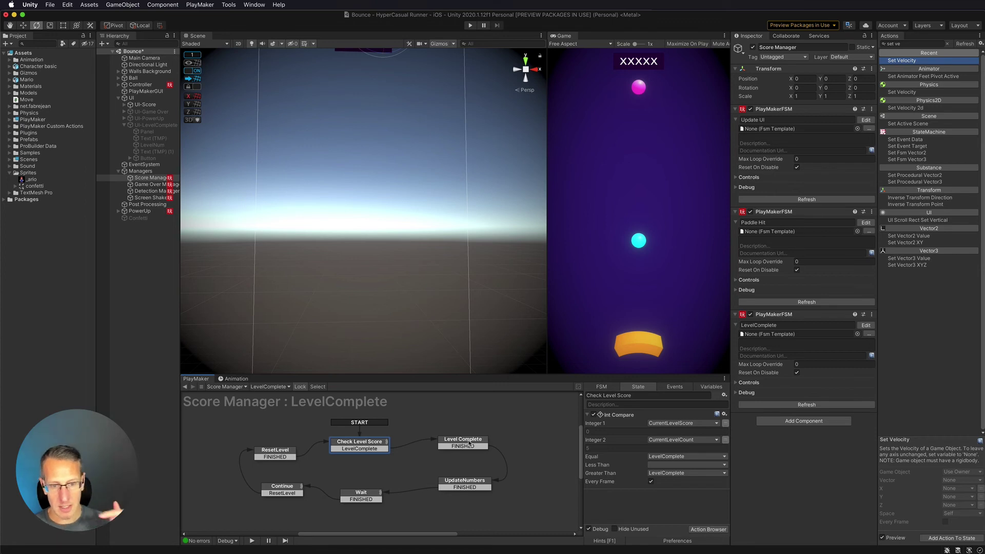
{"action": "left_click", "coordinate": [470, 445]}
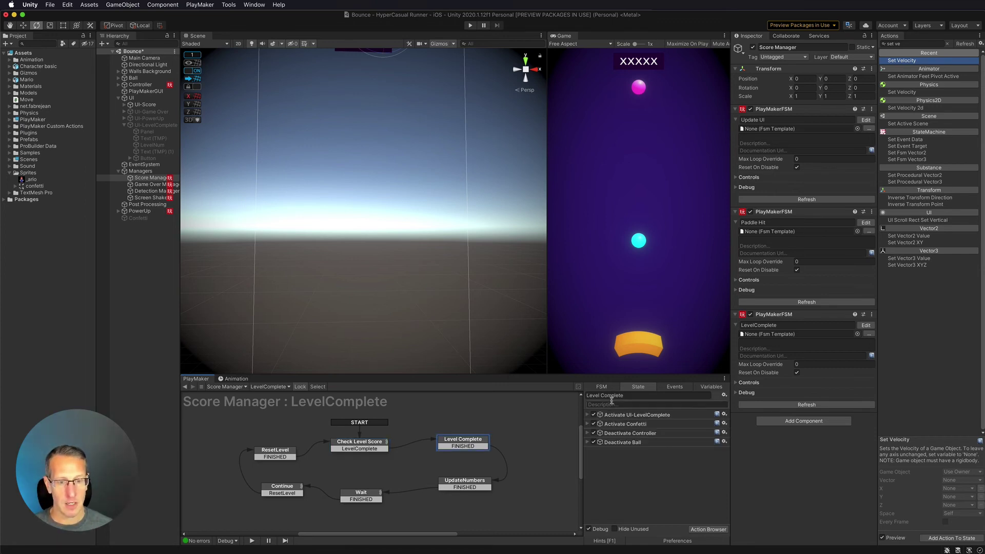
{"action": "left_click", "coordinate": [464, 482]}
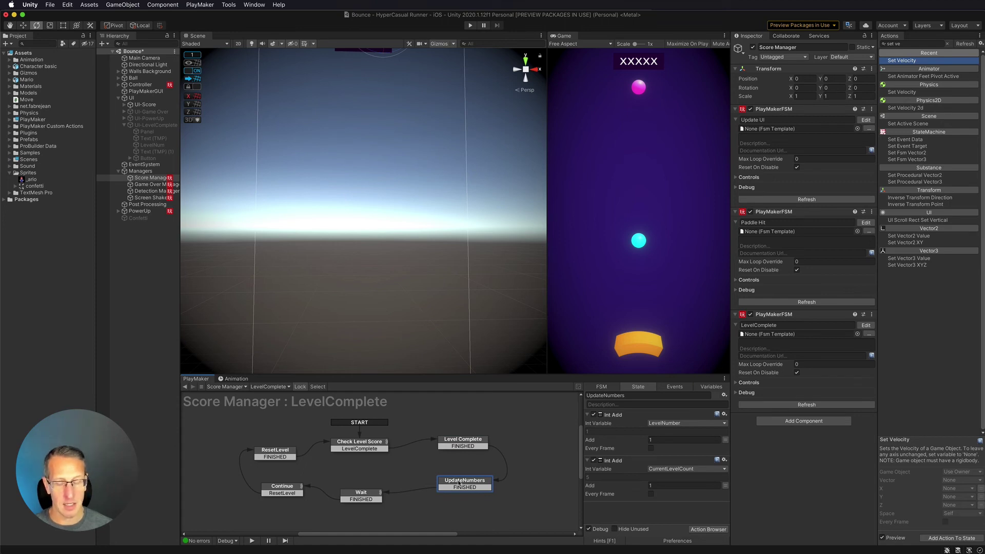
{"action": "left_click", "coordinate": [387, 447]}
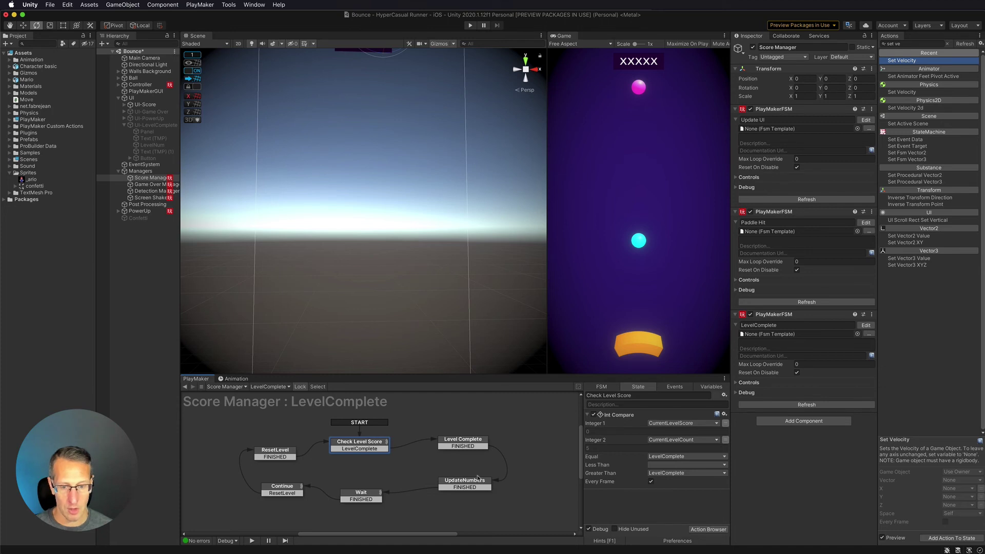
{"action": "left_click", "coordinate": [463, 486]}
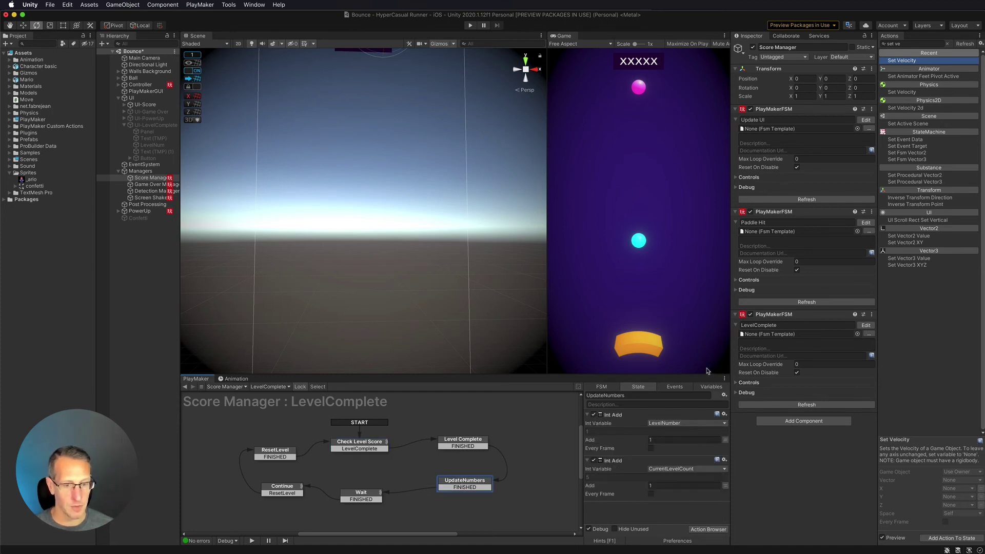
- Add a Set Int Value action to UpdateNumbers that sets CurrentLevelScore to 0
{"action": "left_click", "coordinate": [907, 44]}
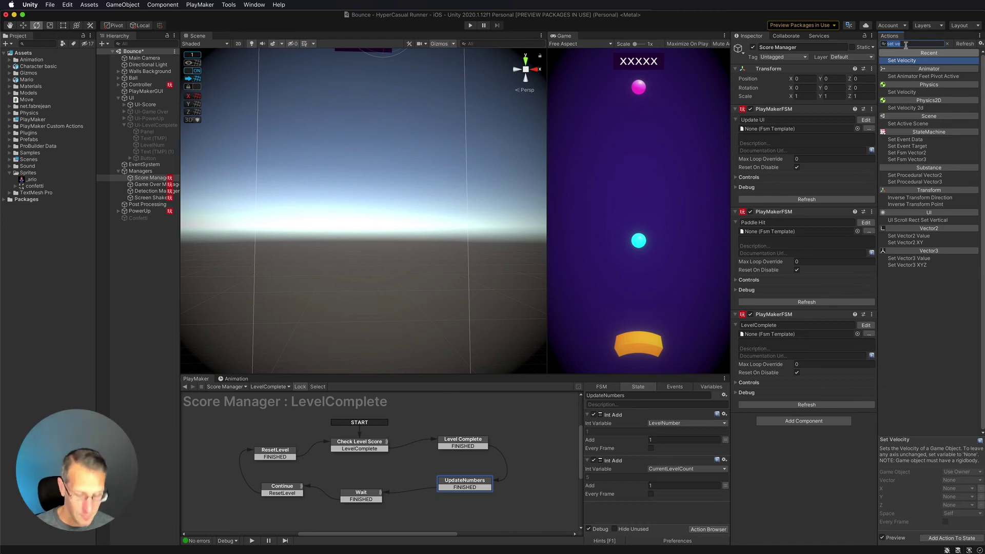
{"action": "type", "text": "set in"}
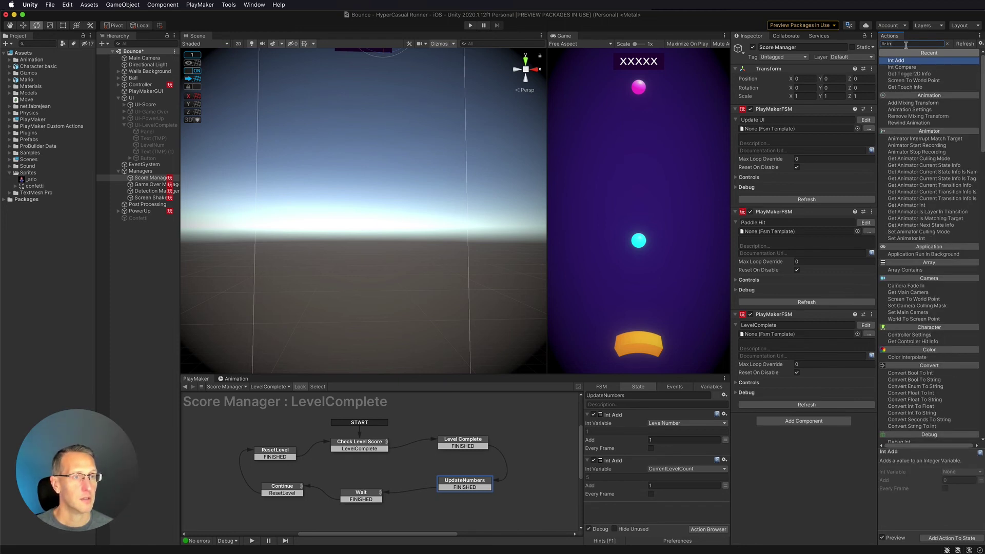
{"action": "left_click", "coordinate": [901, 207]}
{"action": "left_click_drag", "start_coordinate": [909, 206], "coordinate": [623, 511]}
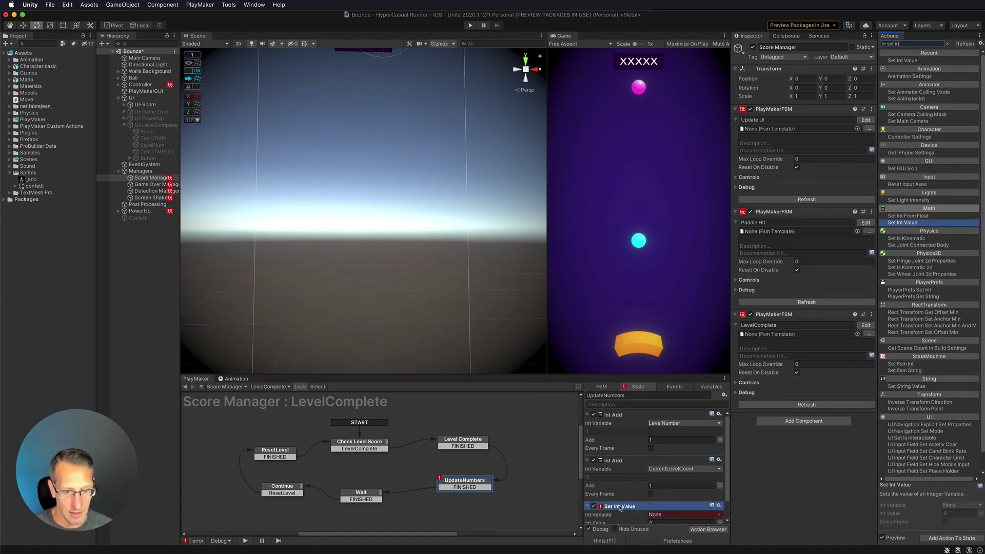
{"action": "scroll", "coordinate": [665, 479], "scroll_direction": "down", "scroll_amount": 1}
{"action": "left_click", "coordinate": [654, 491]}
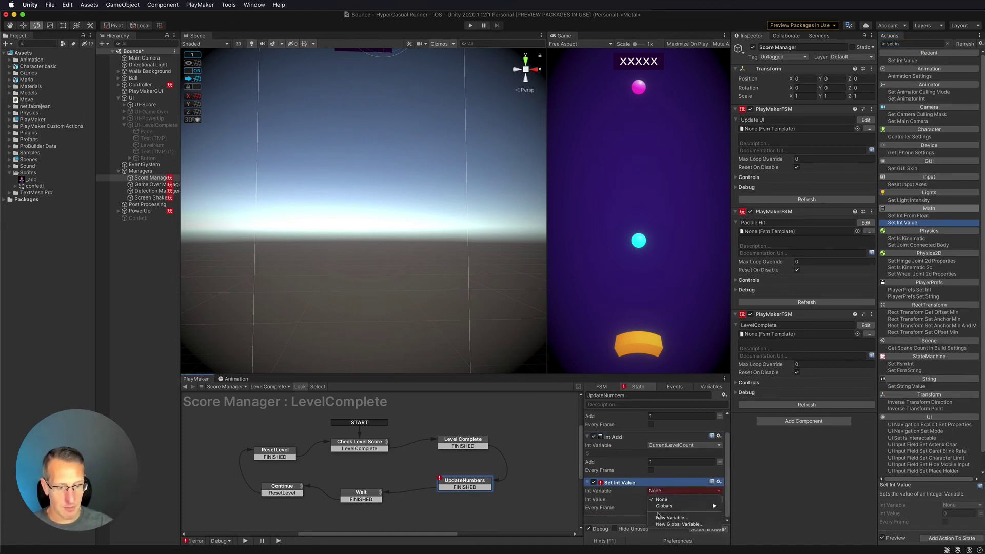
{"action": "mouse_move", "coordinate": [682, 506]}
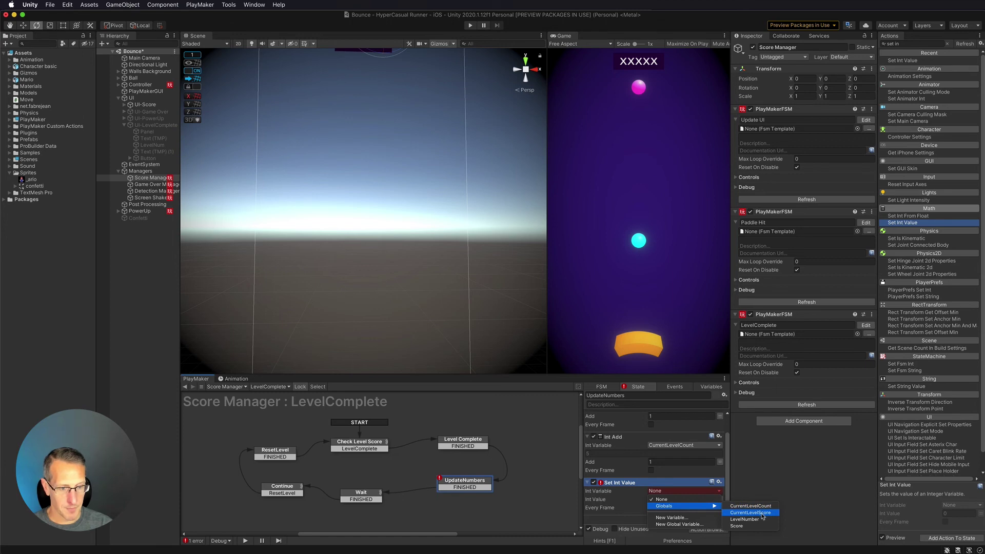
{"action": "left_click", "coordinate": [763, 513]}
- Cross-check Check Level Score's compared variables, then play-test the score reset
{"action": "left_click", "coordinate": [358, 445]}
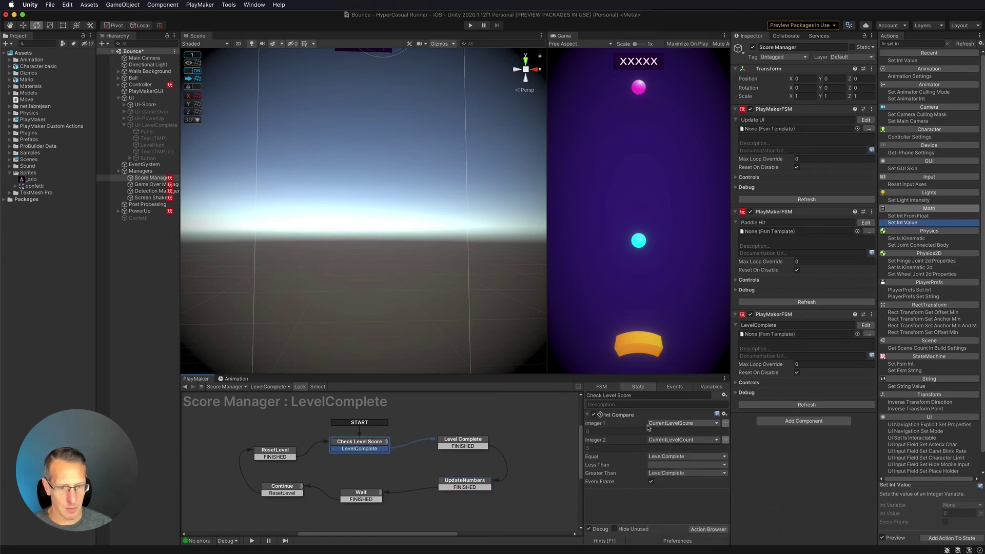
{"action": "left_click", "coordinate": [444, 481]}
{"action": "scroll", "coordinate": [661, 494], "scroll_direction": "down", "scroll_amount": 2}
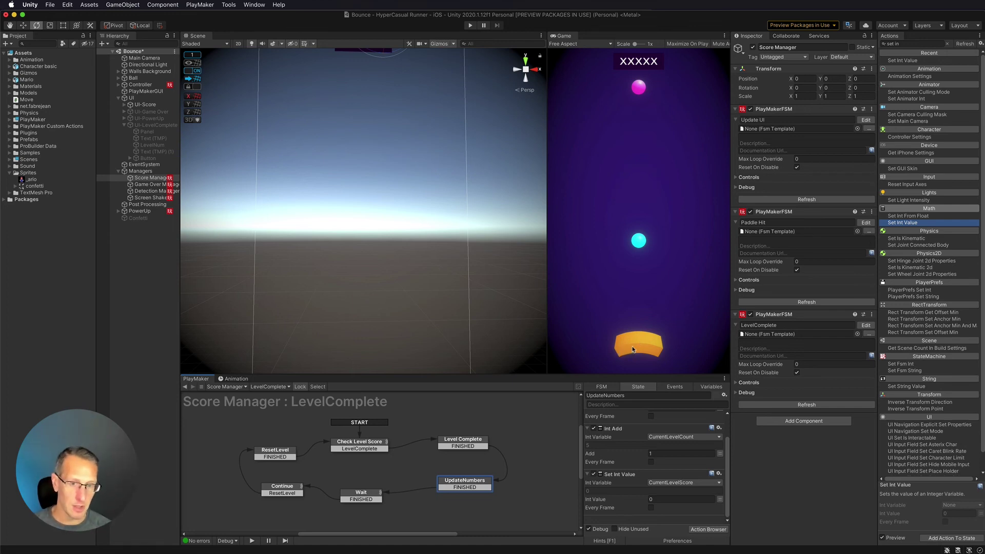
{"action": "left_click", "coordinate": [470, 25]}
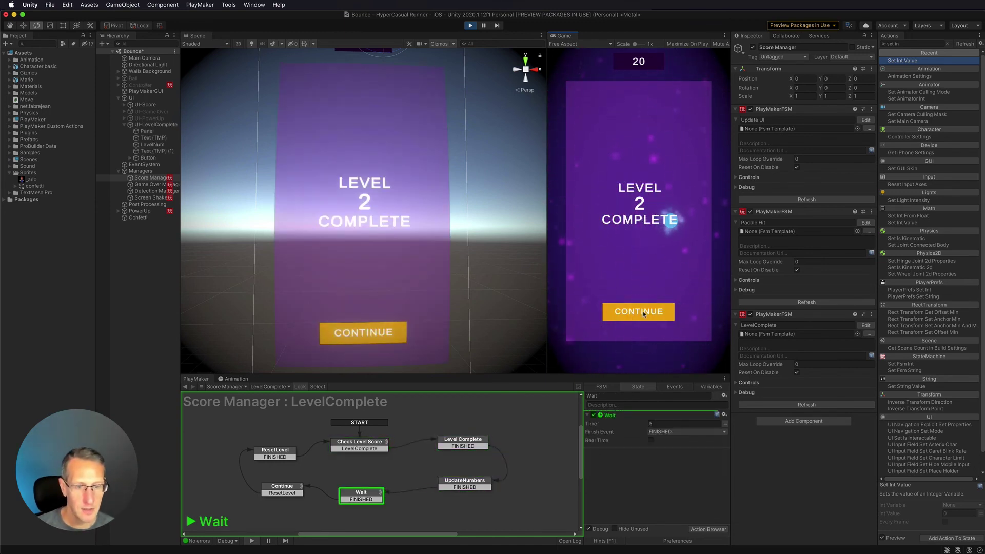
- Open the PlayMaker menu while the game shows Level 2 Complete with score 20
{"action": "left_click", "coordinate": [199, 5]}
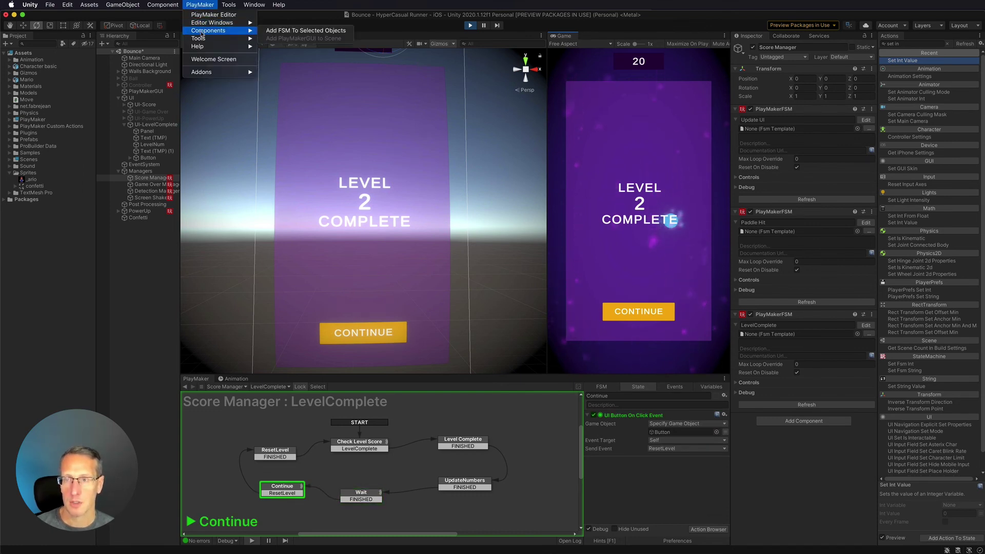
- Check the Globals window (LevelNumber 2, CurrentLevelCount 6, CurrentLevelScore 0), then close it
{"action": "mouse_move", "coordinate": [241, 23]}
{"action": "left_click", "coordinate": [288, 62]}
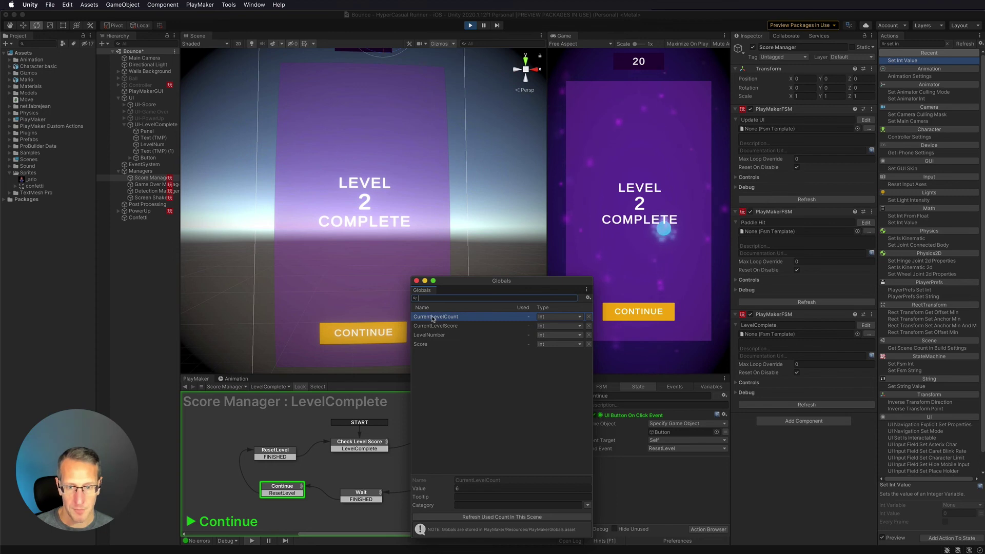
{"action": "left_click", "coordinate": [444, 330]}
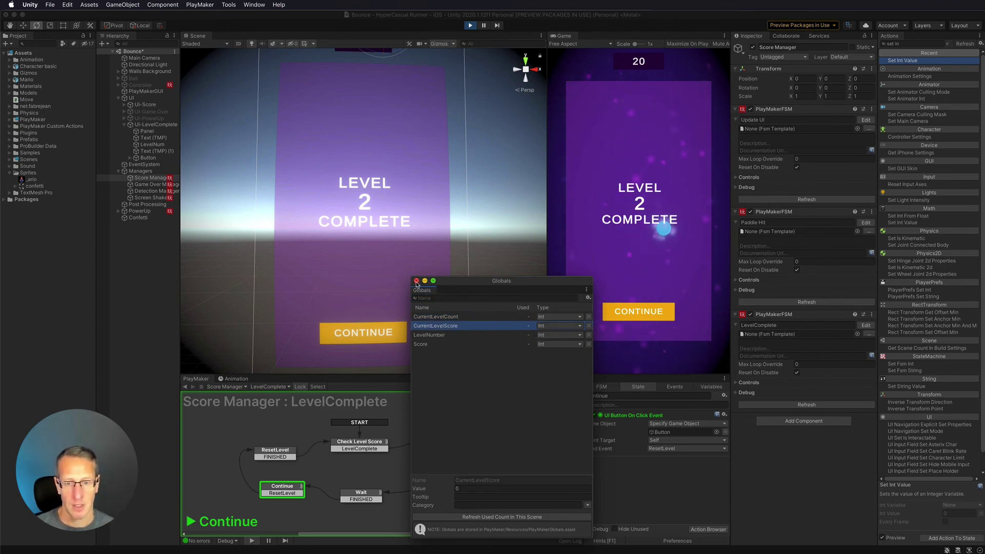
{"action": "left_click", "coordinate": [419, 316]}
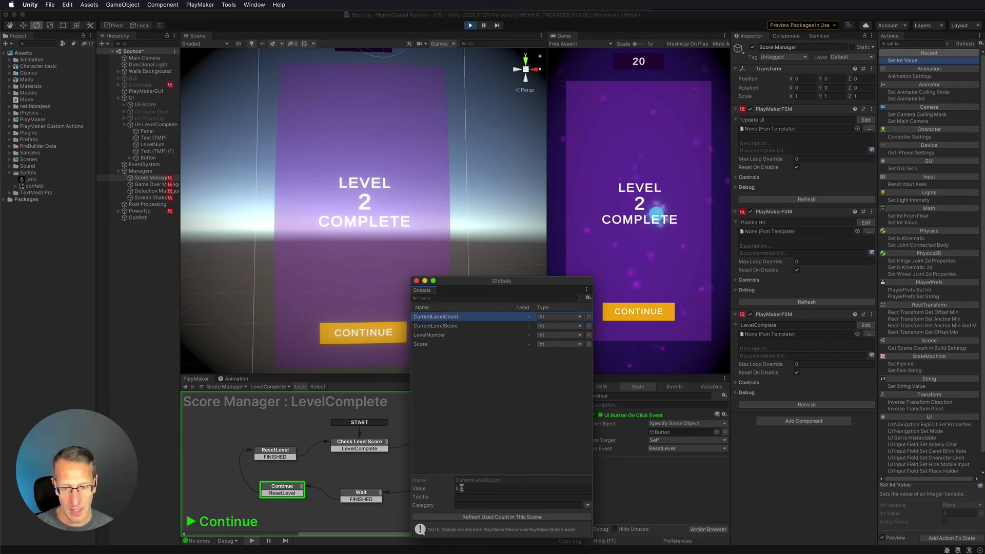
{"action": "left_click", "coordinate": [428, 335]}
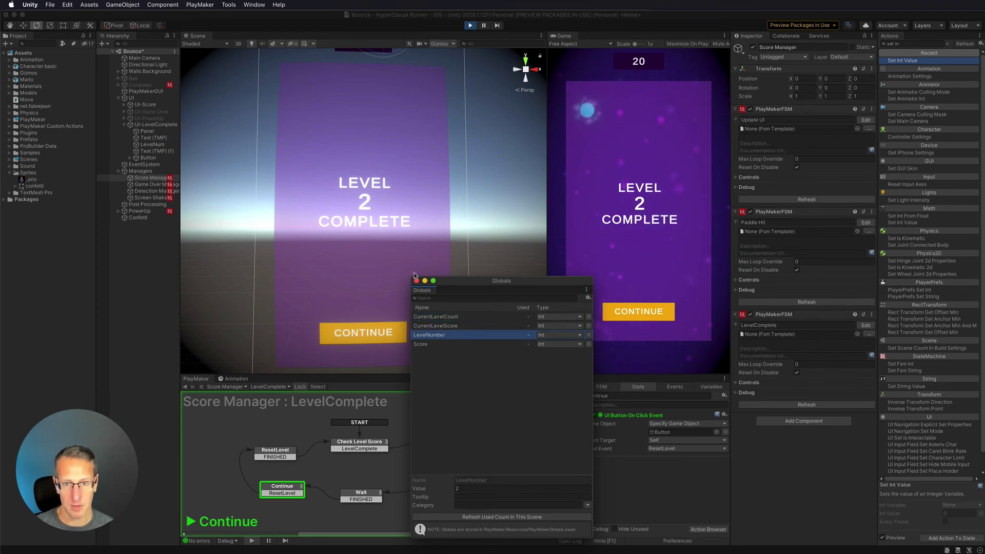
{"action": "left_click", "coordinate": [635, 317]}
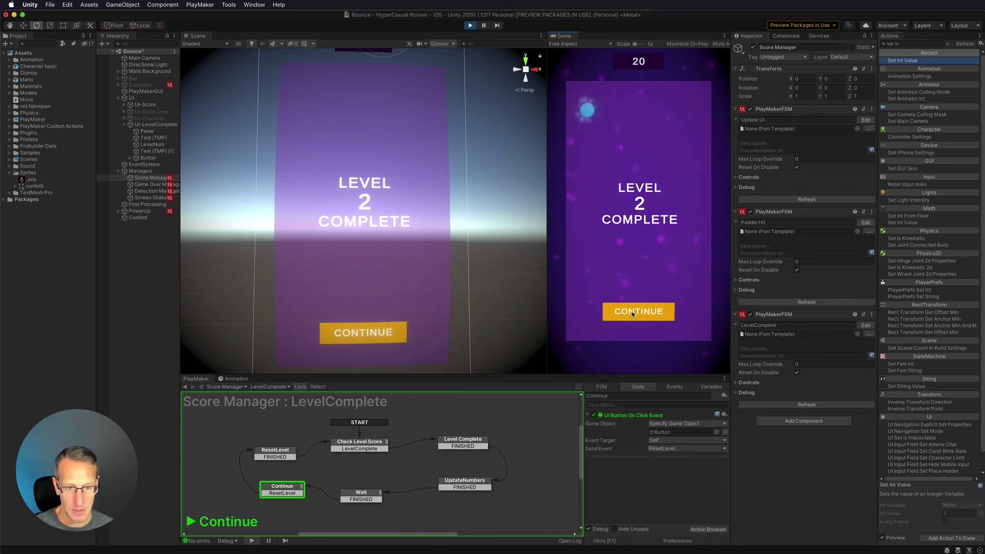
- Continue past each Level Complete screen in the Game view to play through levels 3 and 4
{"action": "left_click", "coordinate": [634, 314]}
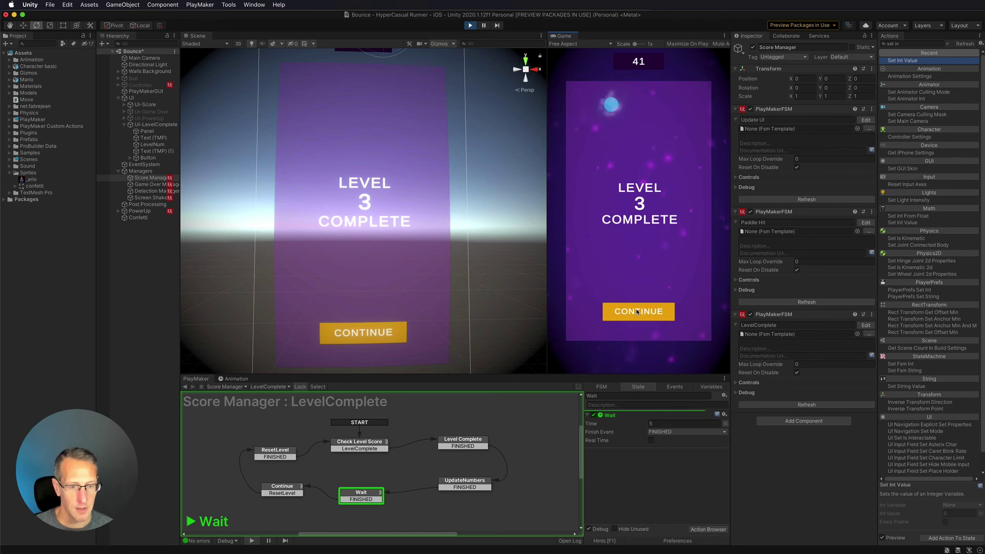
{"action": "left_click", "coordinate": [638, 311]}
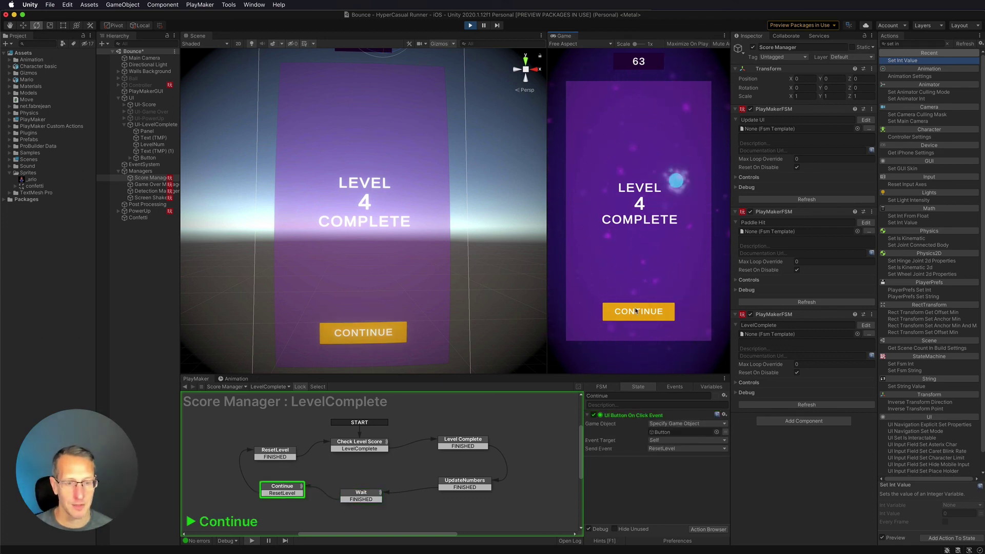
{"action": "left_click", "coordinate": [636, 311]}
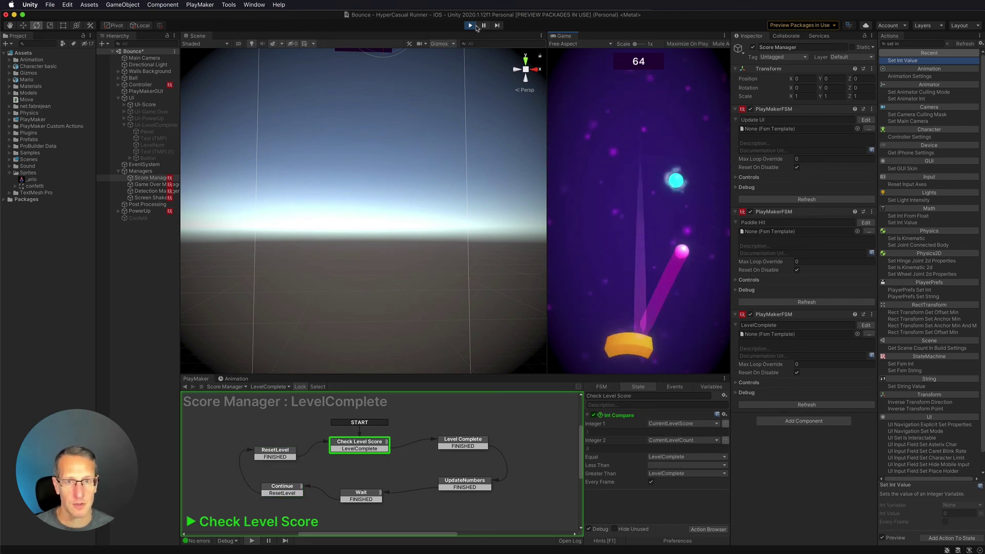
- Stop play mode and open PlayMaker's Global Variables window
{"action": "left_click", "coordinate": [470, 25]}
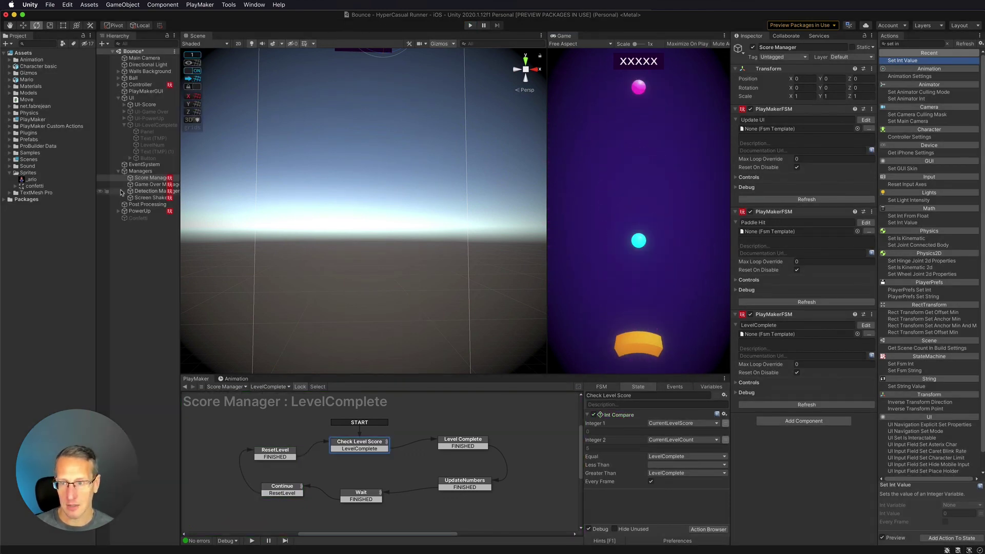
{"action": "left_click", "coordinate": [200, 4]}
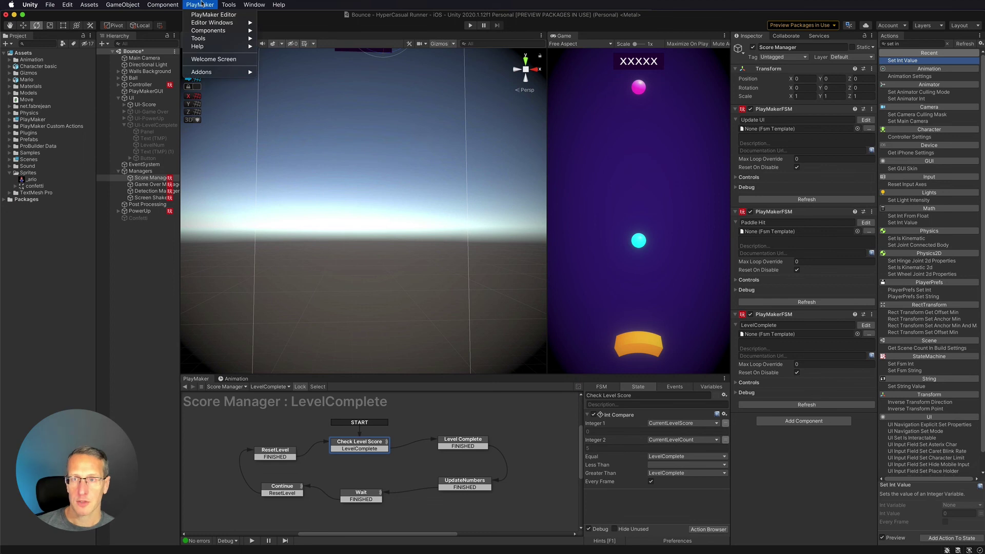
{"action": "mouse_move", "coordinate": [226, 30]}
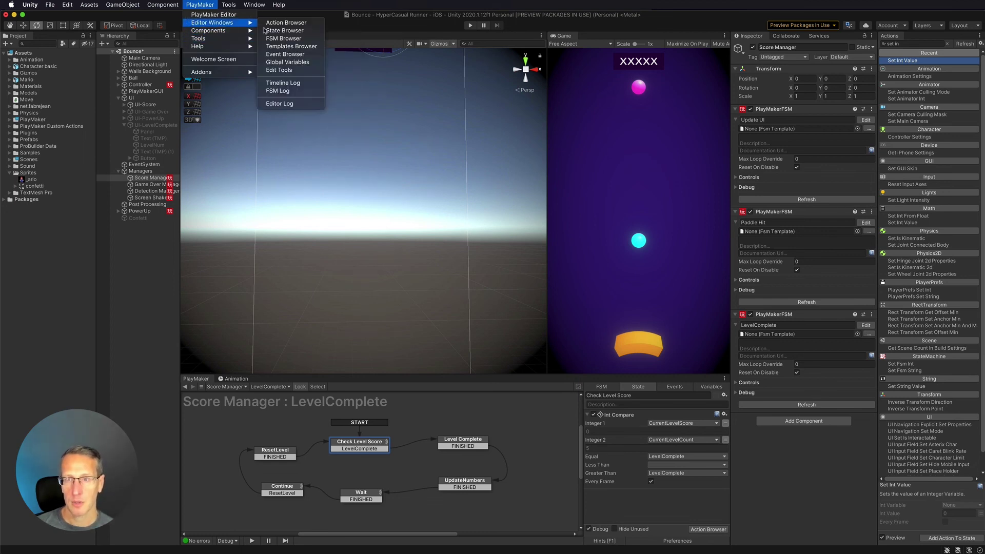
{"action": "left_click", "coordinate": [277, 63]}
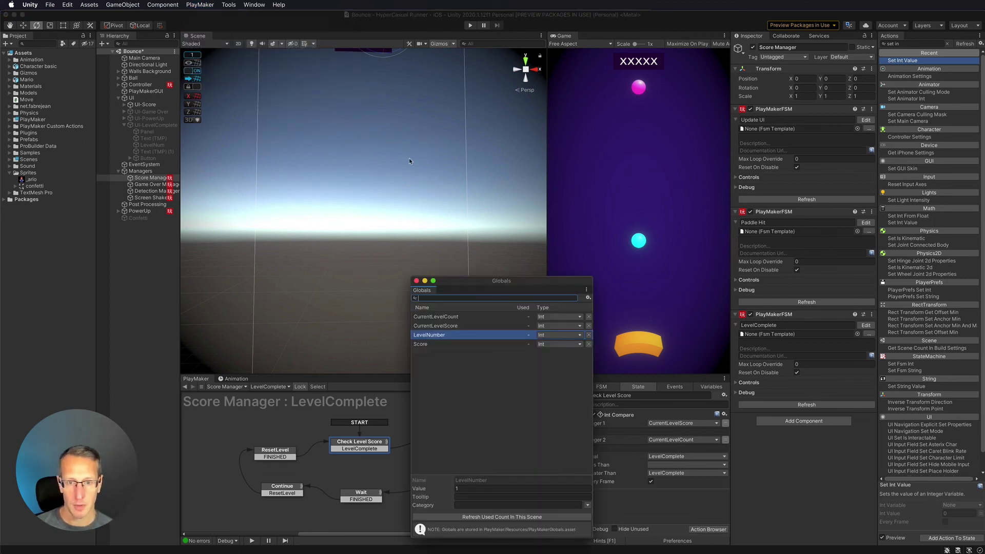
- Confirm CurrentLevelCount 5, CurrentLevelScore 0 and LevelNumber 1, then close Globals
{"action": "left_click", "coordinate": [430, 317]}
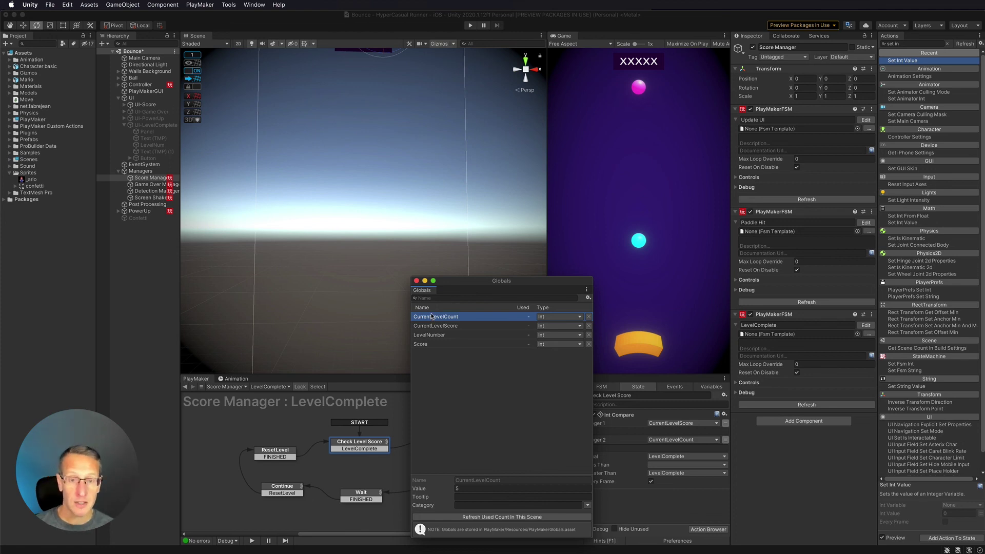
{"action": "left_click", "coordinate": [436, 328]}
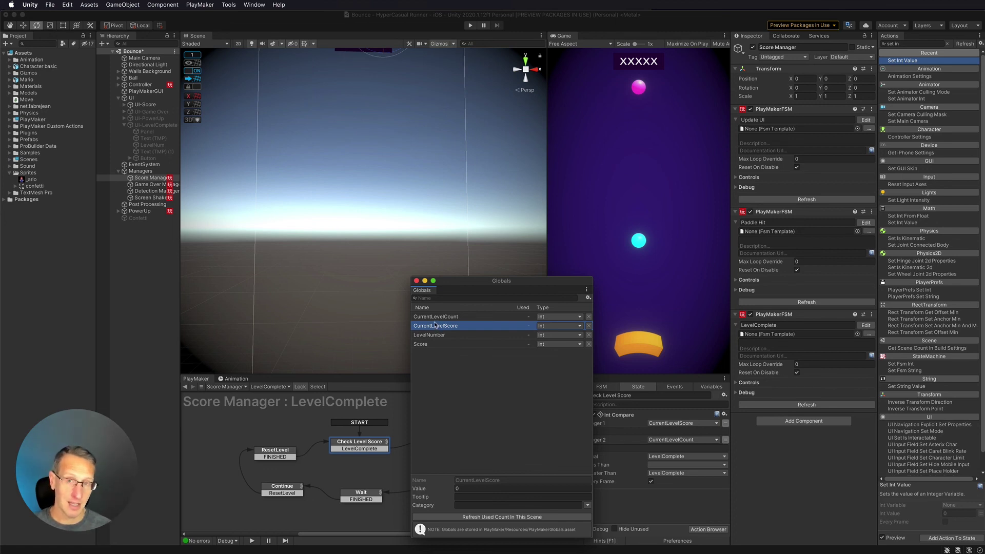
{"action": "left_click", "coordinate": [436, 336]}
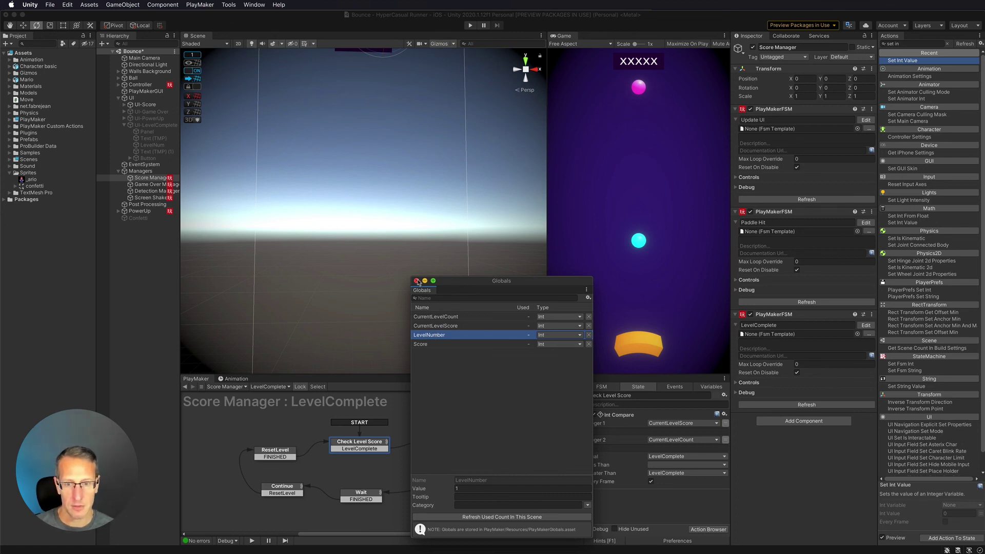
{"action": "left_click", "coordinate": [416, 280]}
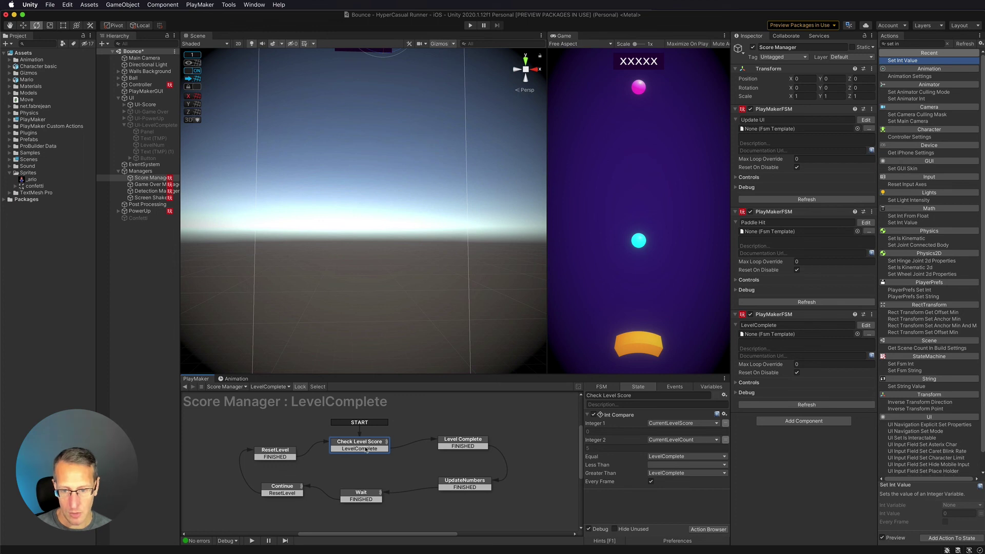
- Follow Check Level Score's LevelComplete transition and inspect the Level Complete state's actions
{"action": "left_click", "coordinate": [365, 450]}
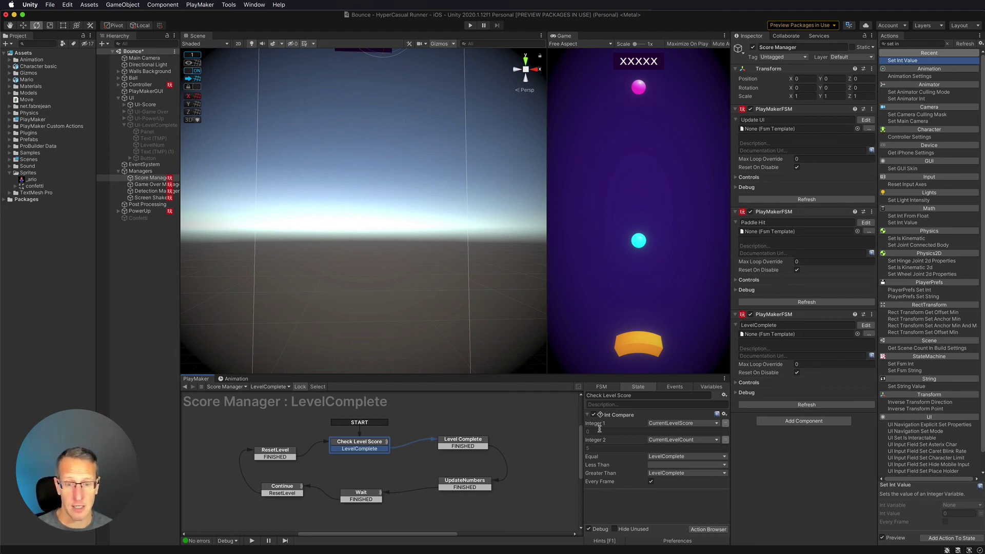
{"action": "left_click", "coordinate": [478, 446]}
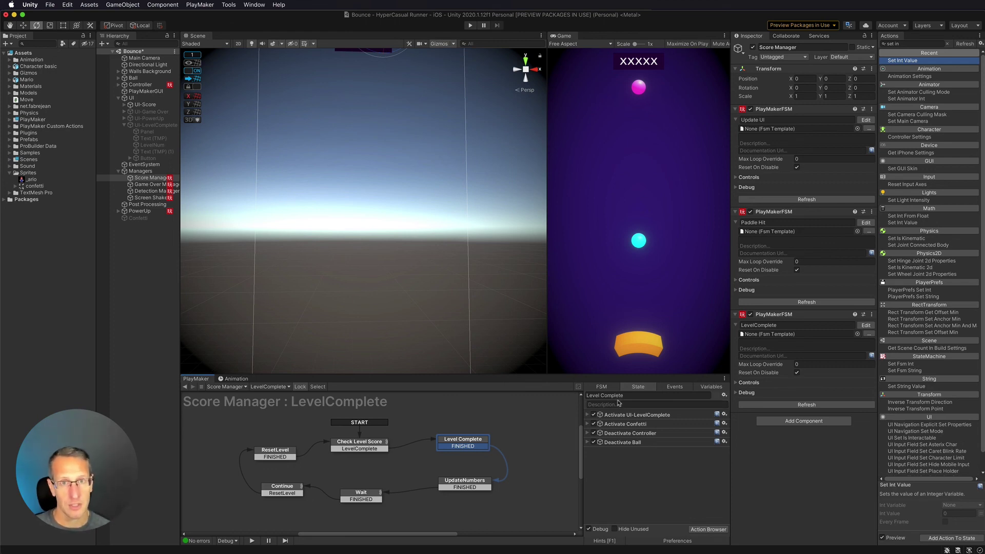
- Review UpdateNumbers' Int Add on LevelNumber and its reset of CurrentLevelScore to 0
{"action": "left_click", "coordinate": [453, 486]}
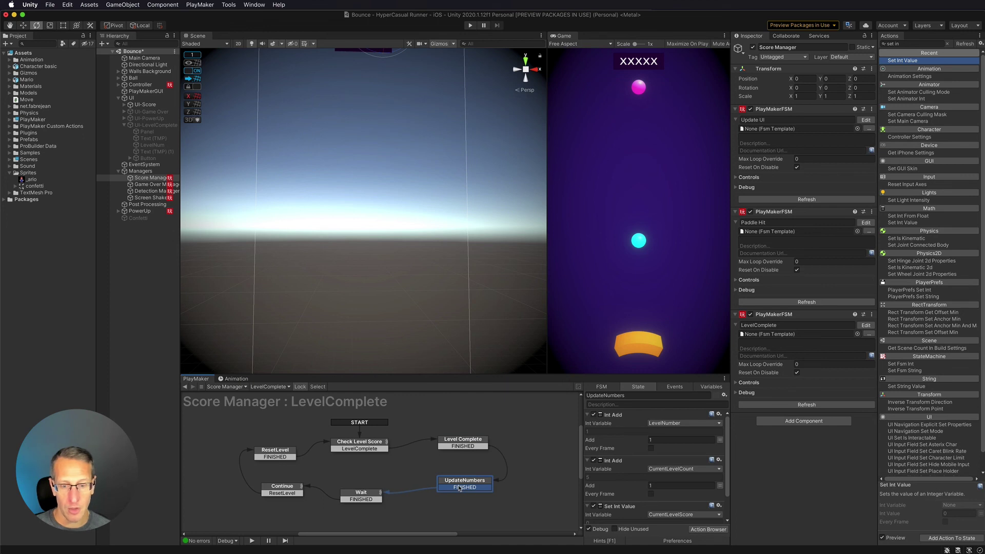
{"action": "left_click", "coordinate": [630, 417]}
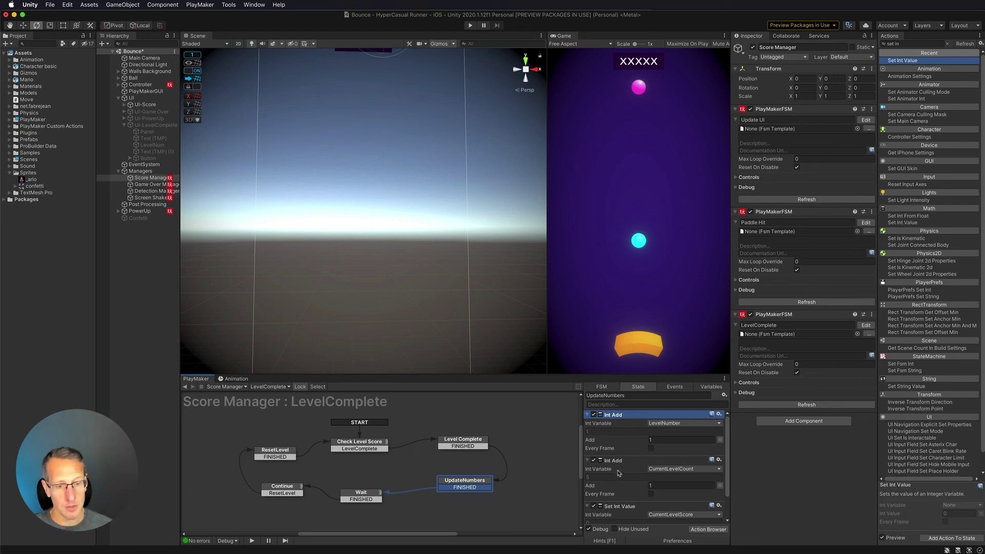
{"action": "scroll", "coordinate": [615, 469], "scroll_direction": "down", "scroll_amount": 2}
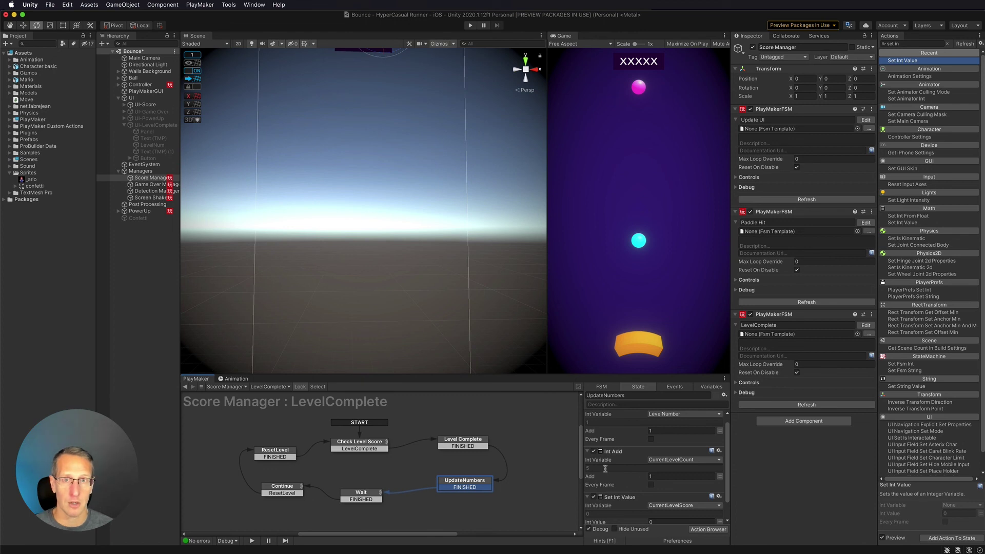
{"action": "scroll", "coordinate": [605, 468], "scroll_direction": "down", "scroll_amount": 3}
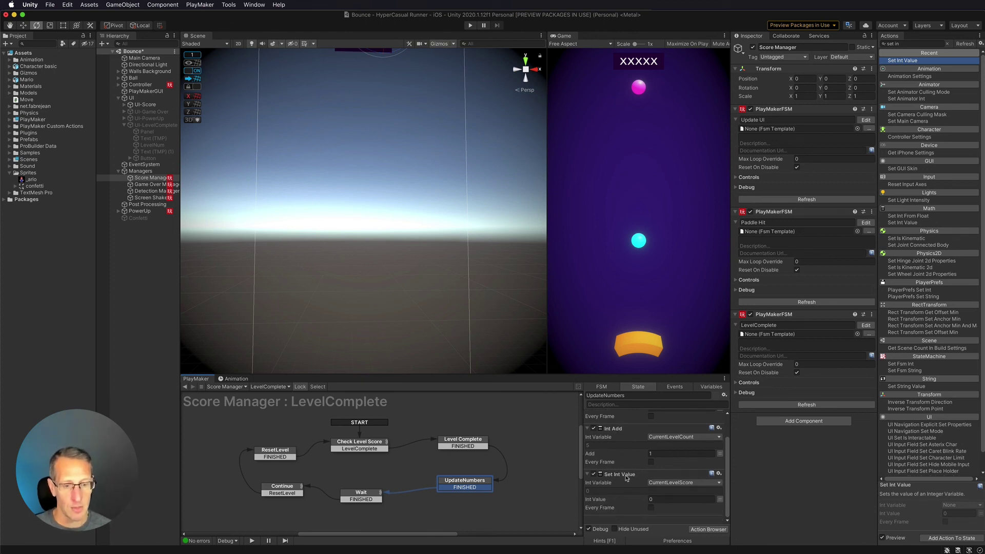
{"action": "left_click", "coordinate": [625, 476]}
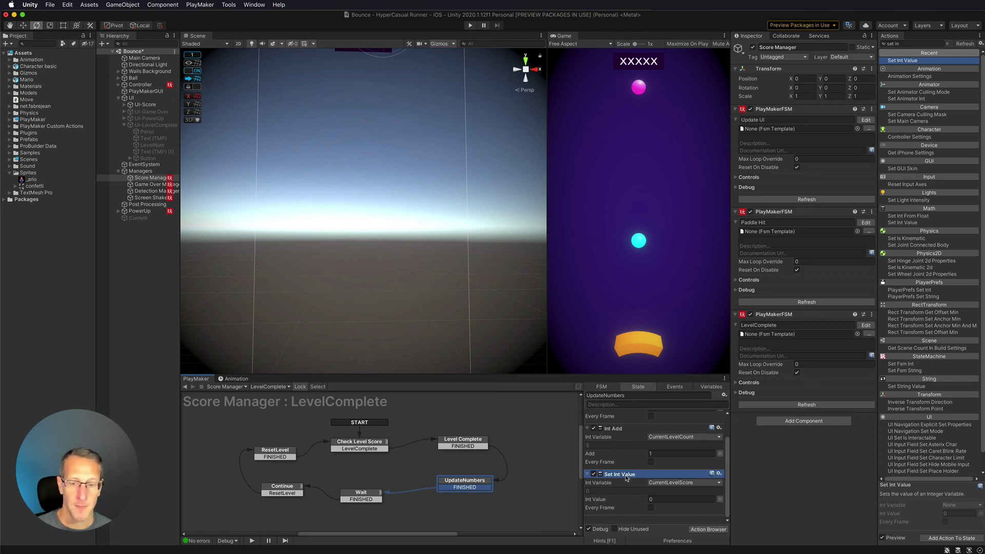
- Review Wait's 5-second delay, Continue's button event and ResetLevel's activations, then reselect Check Level Score
{"action": "left_click", "coordinate": [356, 495]}
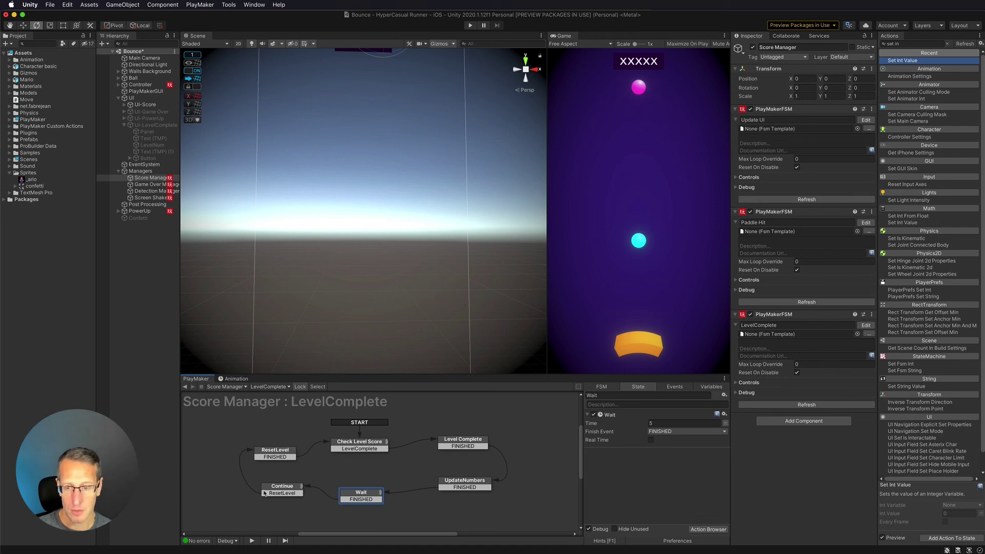
{"action": "left_click", "coordinate": [280, 493]}
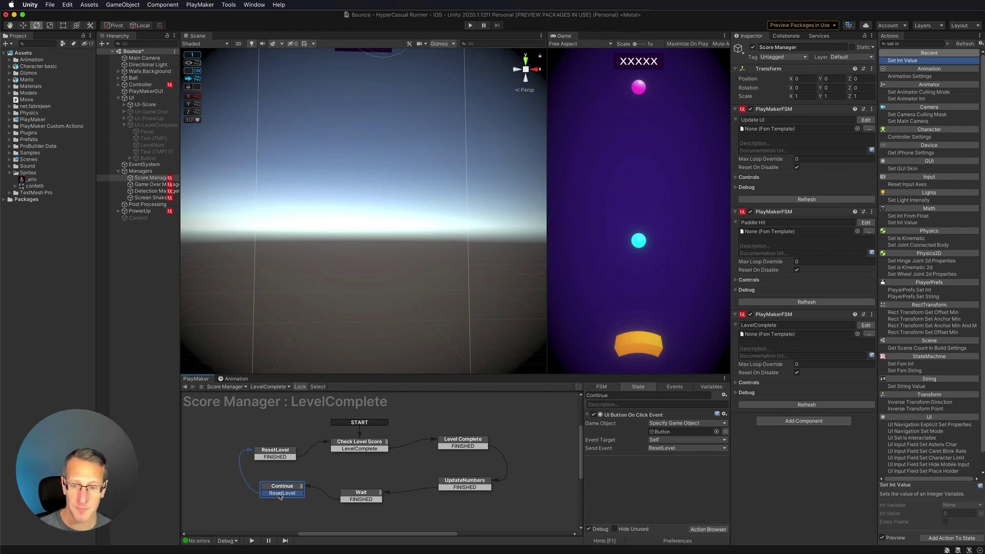
{"action": "left_click", "coordinate": [276, 452]}
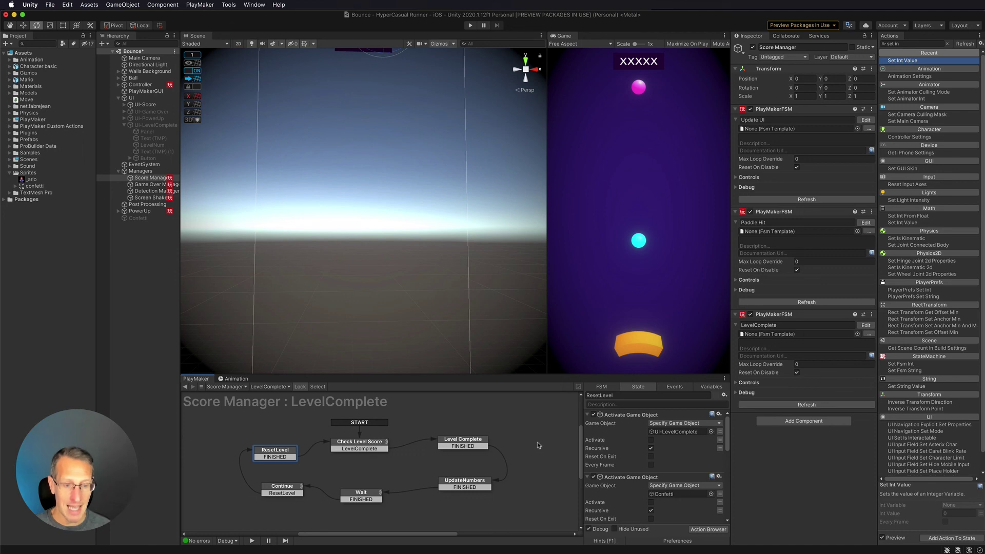
{"action": "scroll", "coordinate": [670, 461], "scroll_direction": "down", "scroll_amount": 1}
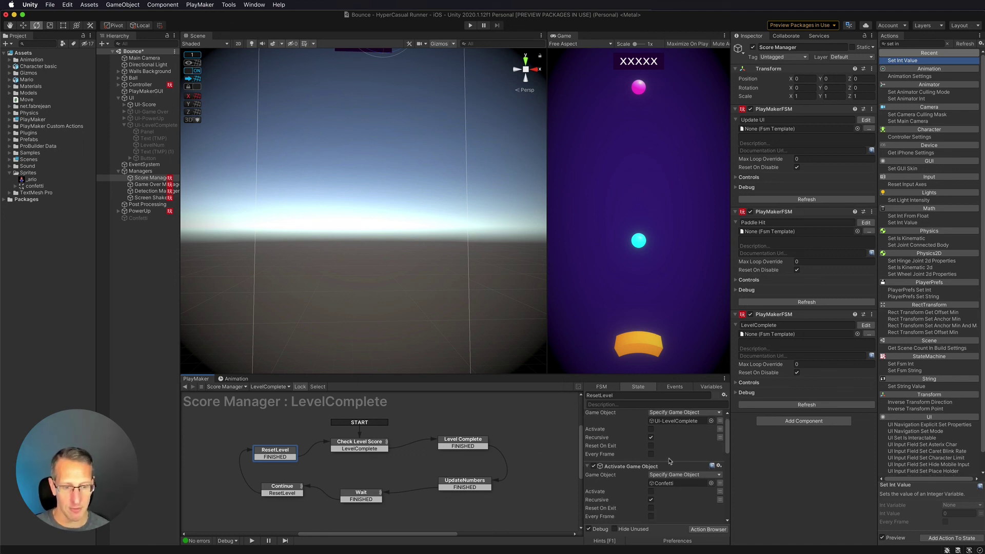
{"action": "scroll", "coordinate": [669, 462], "scroll_direction": "down", "scroll_amount": 8}
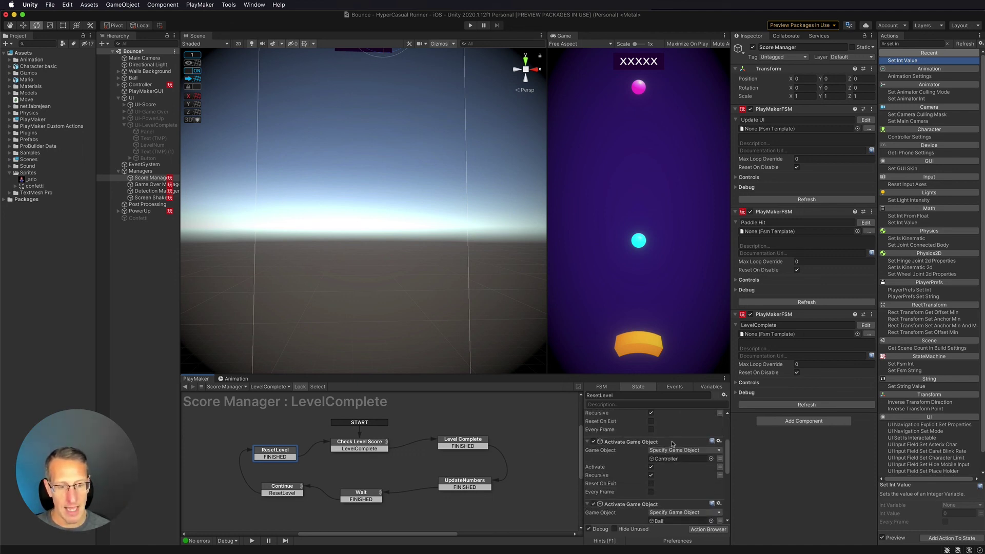
{"action": "scroll", "coordinate": [675, 454], "scroll_direction": "down", "scroll_amount": 1}
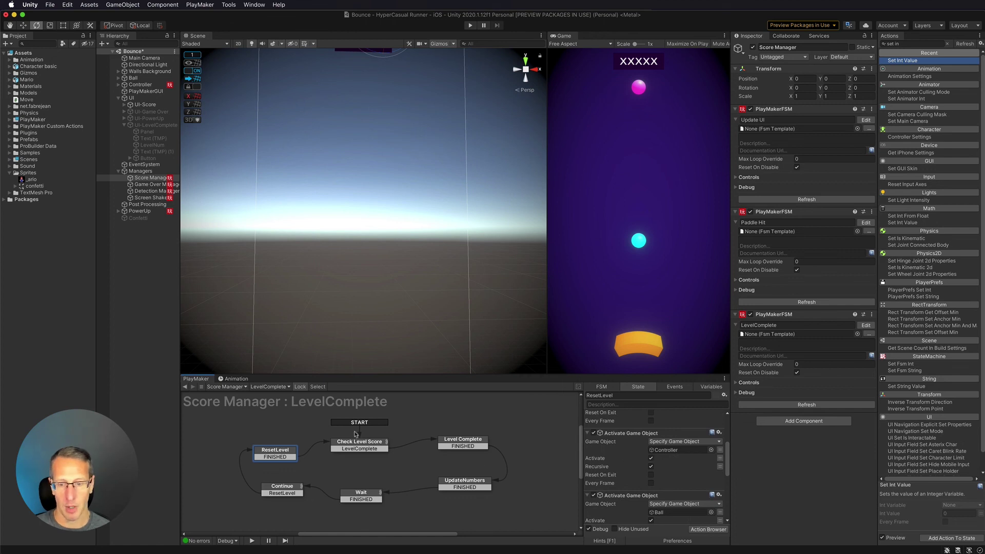
{"action": "left_click", "coordinate": [361, 449]}
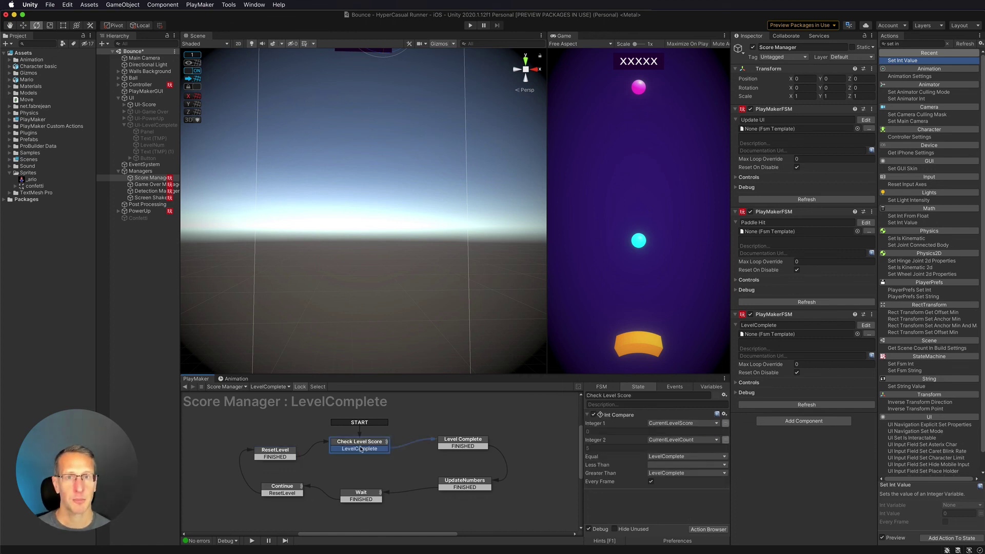